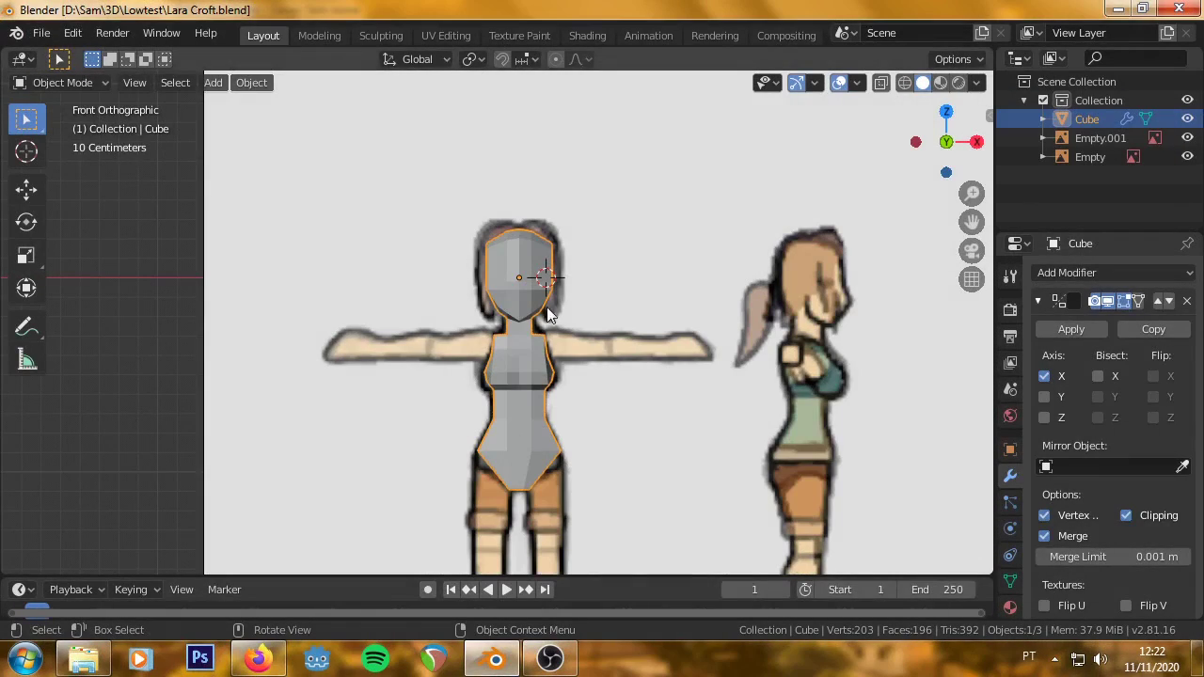
Enter Edit Mode on the Lara mesh and add an edge loop across the hips.
{"action": "left_click", "coordinate": [546, 311]}
{"action": "left_click", "coordinate": [93, 83]}
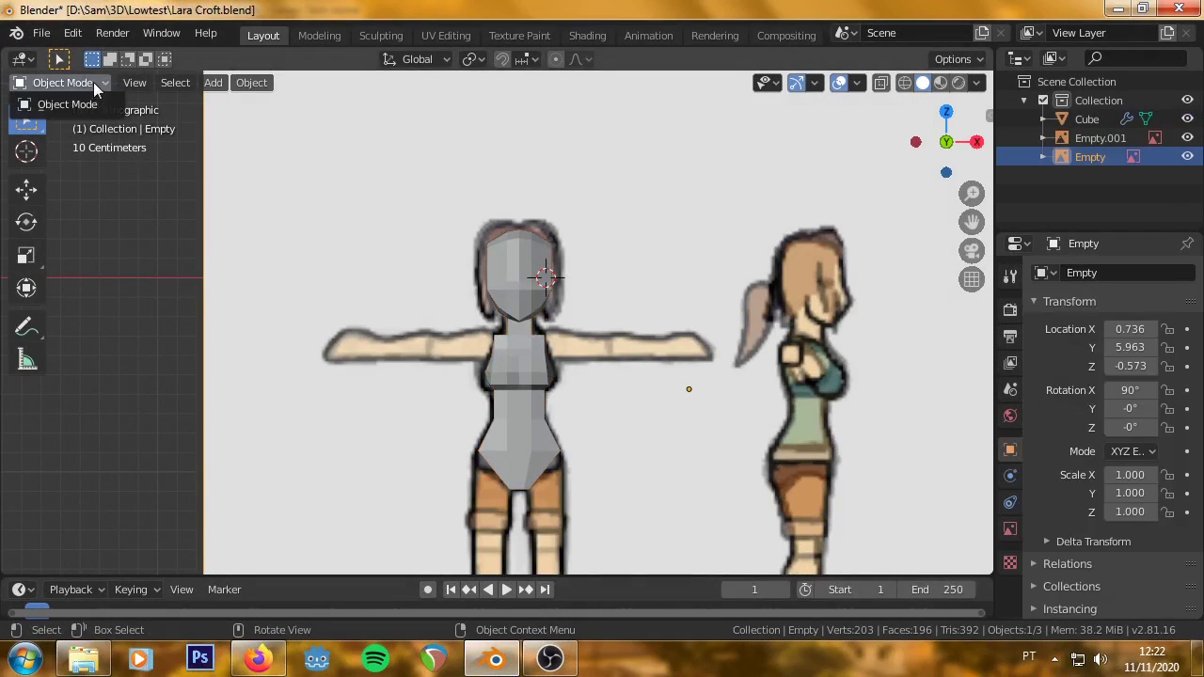
{"action": "left_click", "coordinate": [53, 123]}
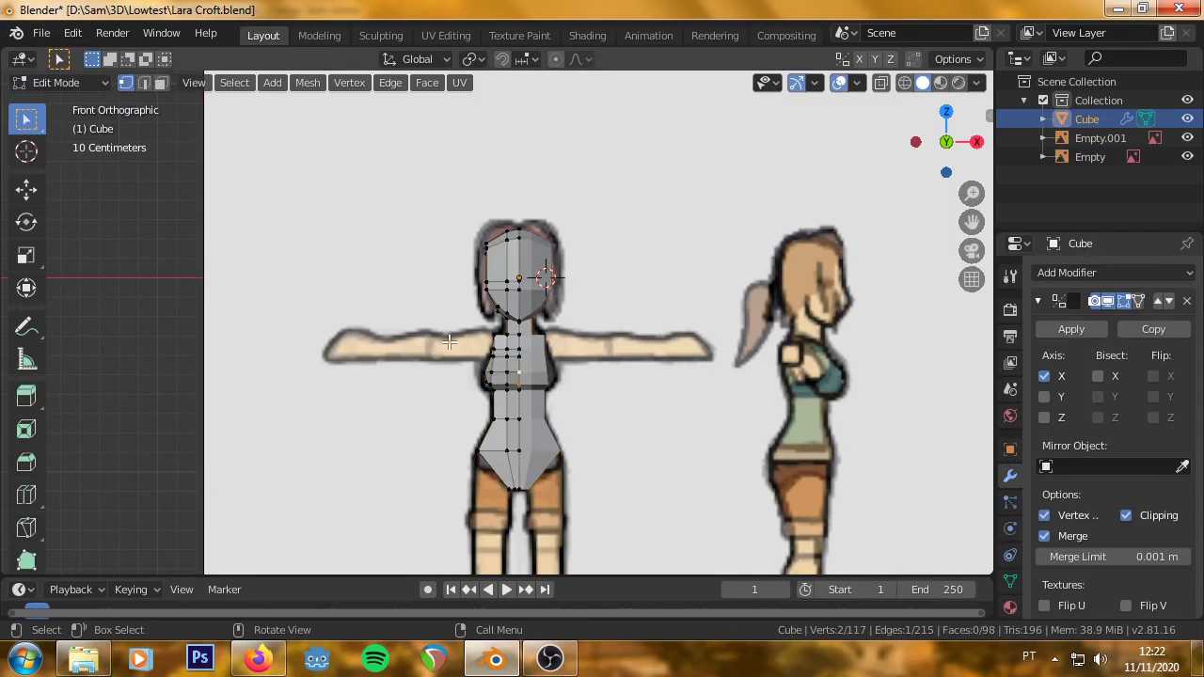
{"action": "mouse_move", "coordinate": [493, 401]}
{"action": "middle_mouse_down"}
{"action": "mouse_move", "coordinate": [478, 458]}
{"action": "mouse_move", "coordinate": [488, 458]}
{"action": "middle_mouse_up"}
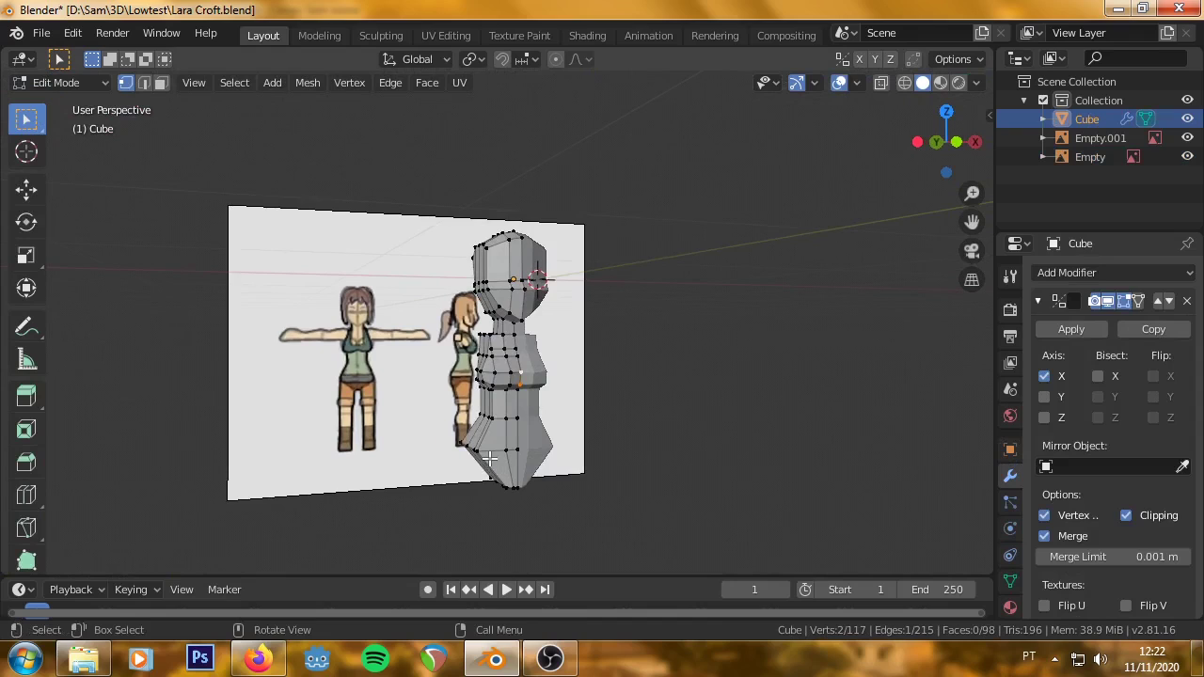
{"action": "scroll", "coordinate": [488, 458], "scroll_direction": "up", "scroll_amount": 5}
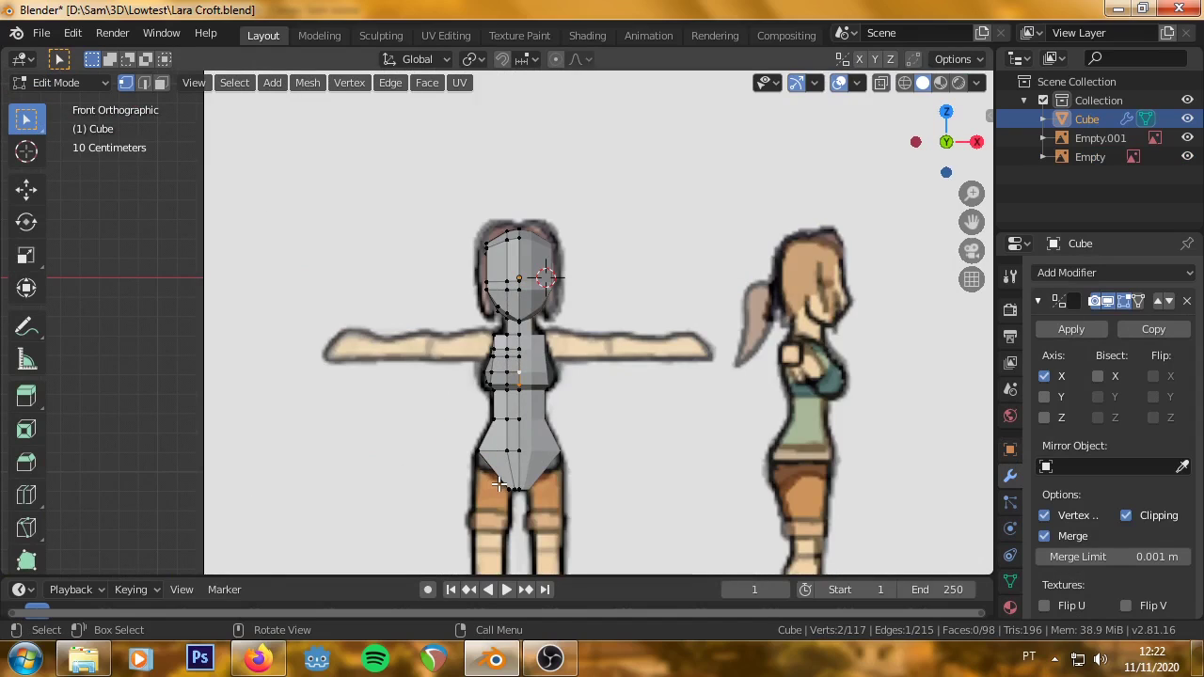
{"action": "scroll", "coordinate": [498, 484], "scroll_direction": "up", "scroll_amount": 5}
{"action": "key", "text": "ctrl+r"}
{"action": "left_click", "coordinate": [578, 281]}
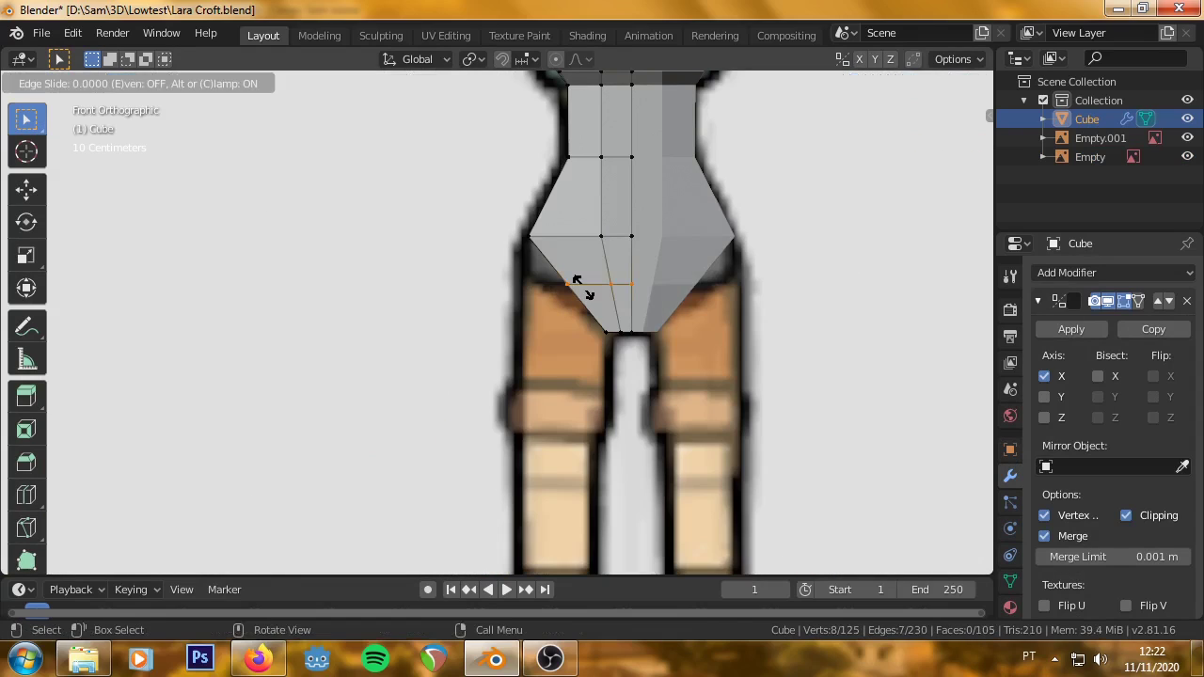
{"action": "left_click", "coordinate": [577, 281]}
{"action": "middle_click_drag", "start_coordinate": [552, 290], "coordinate": [626, 320]}
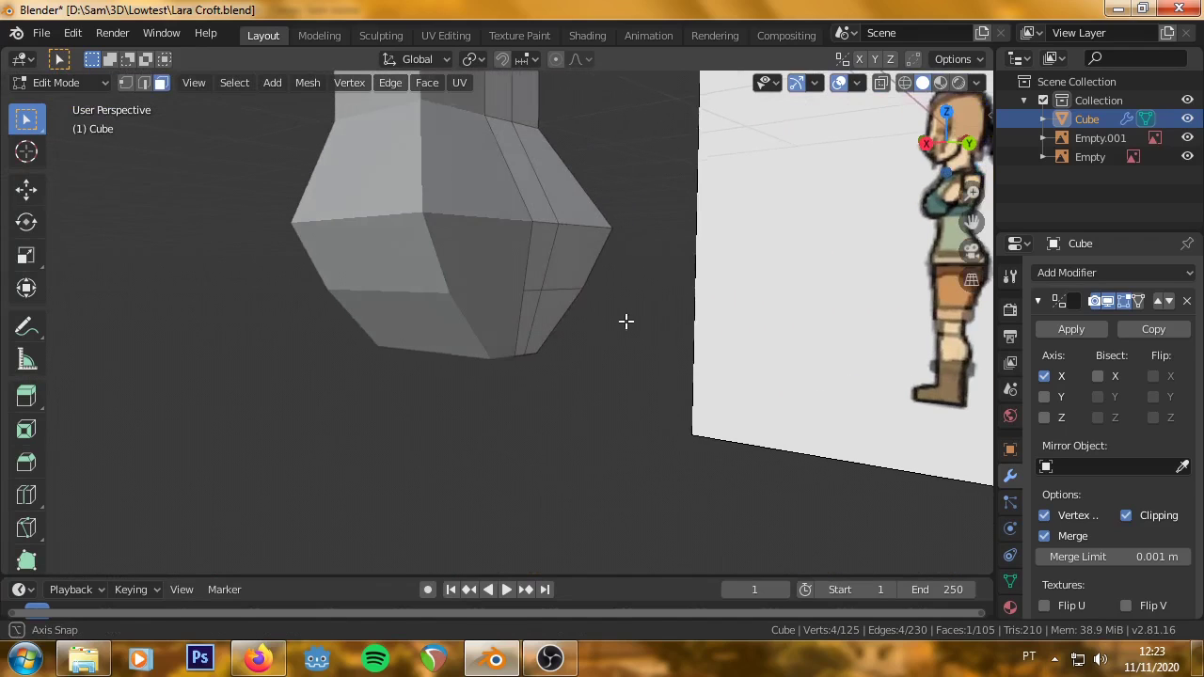
In the right view, select two vertices on the new loop and slide them along Y.
{"action": "left_click", "coordinate": [127, 86]}
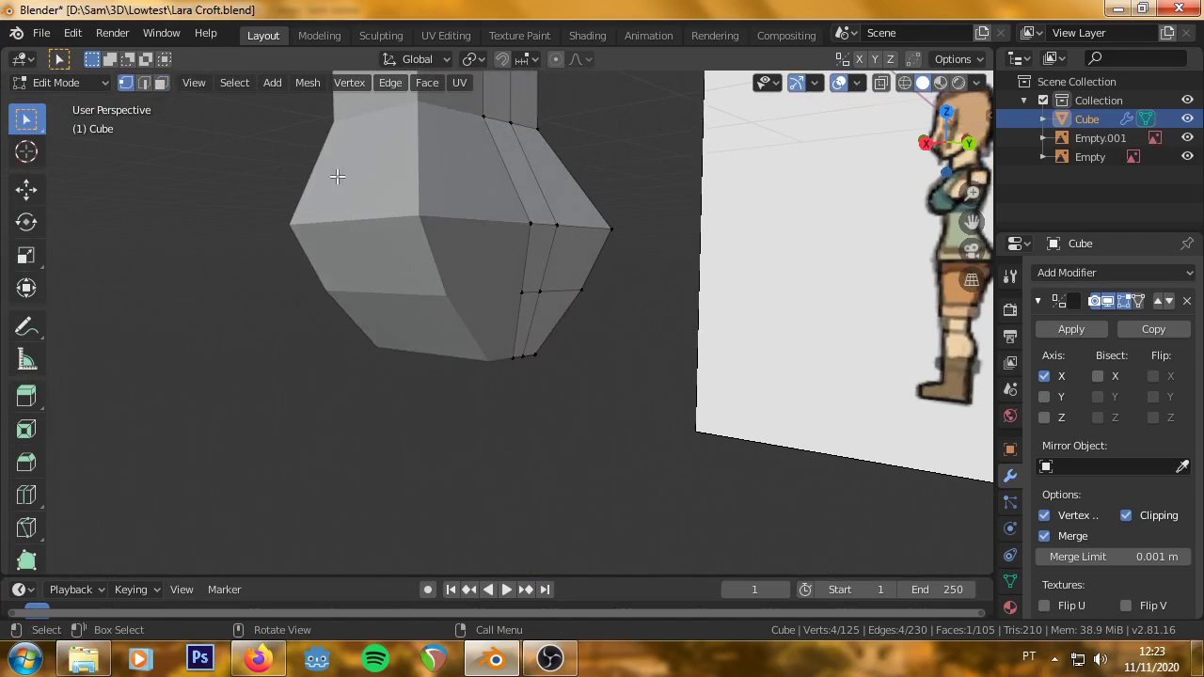
{"action": "left_click", "coordinate": [581, 292]}
{"action": "left_click", "coordinate": [539, 291], "text": "shift"}
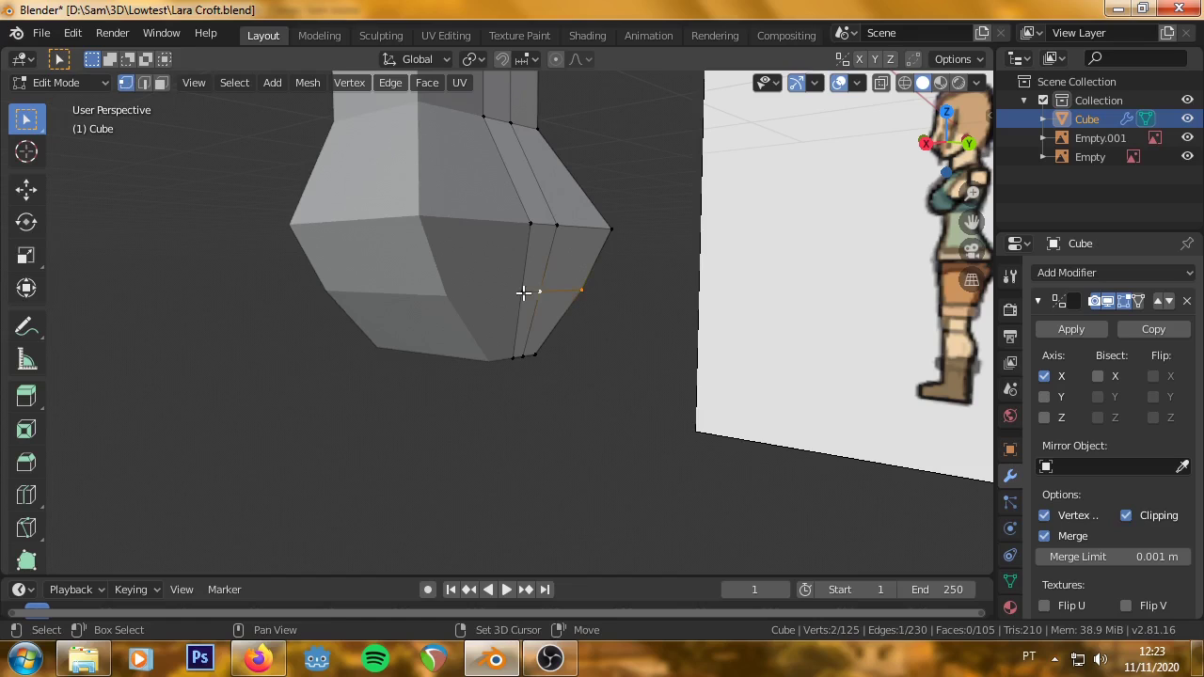
{"action": "key", "text": "KP_3"}
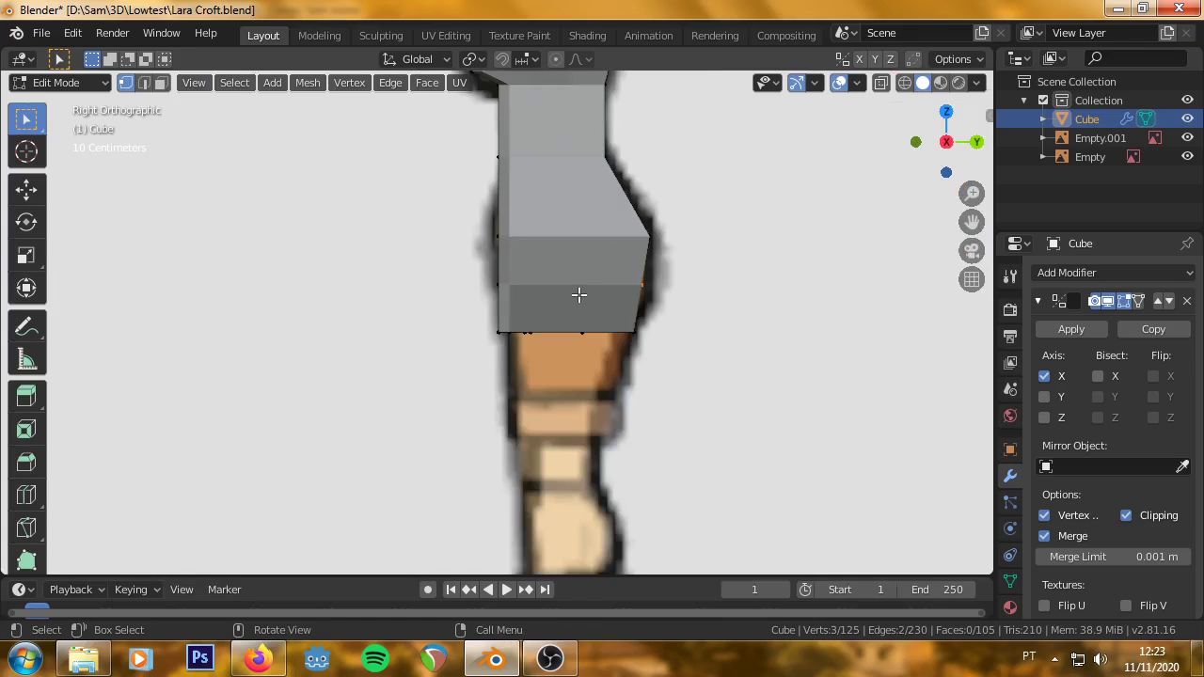
{"action": "key", "text": "g"}
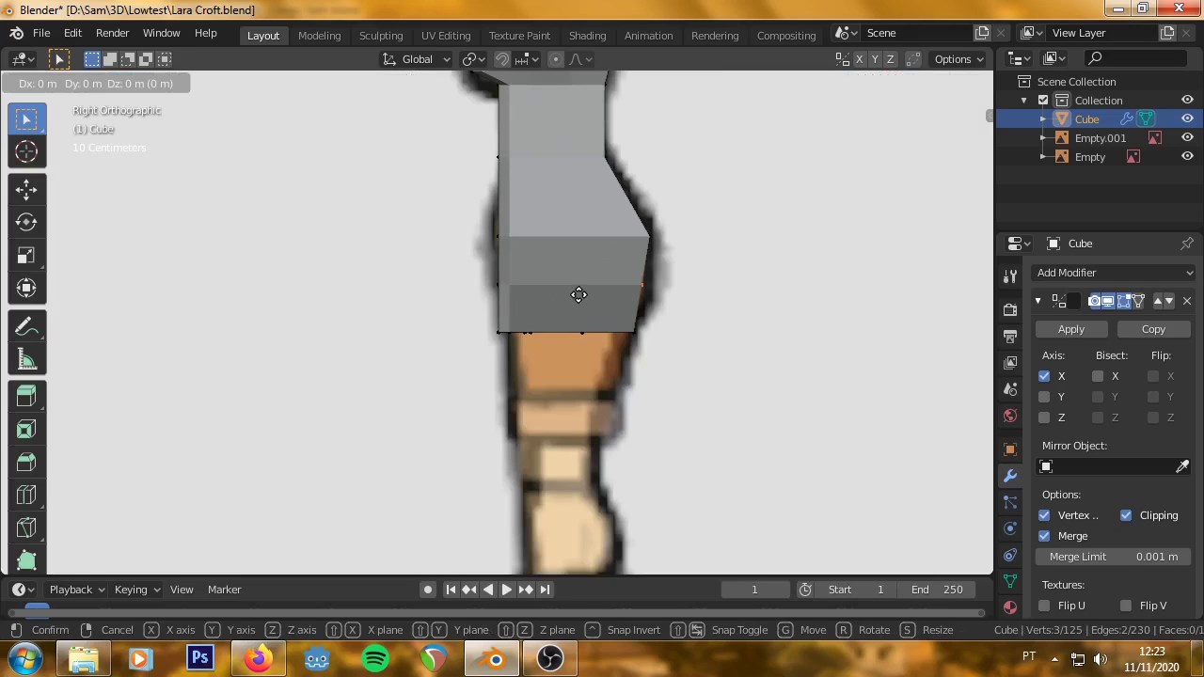
{"action": "key", "text": "y"}
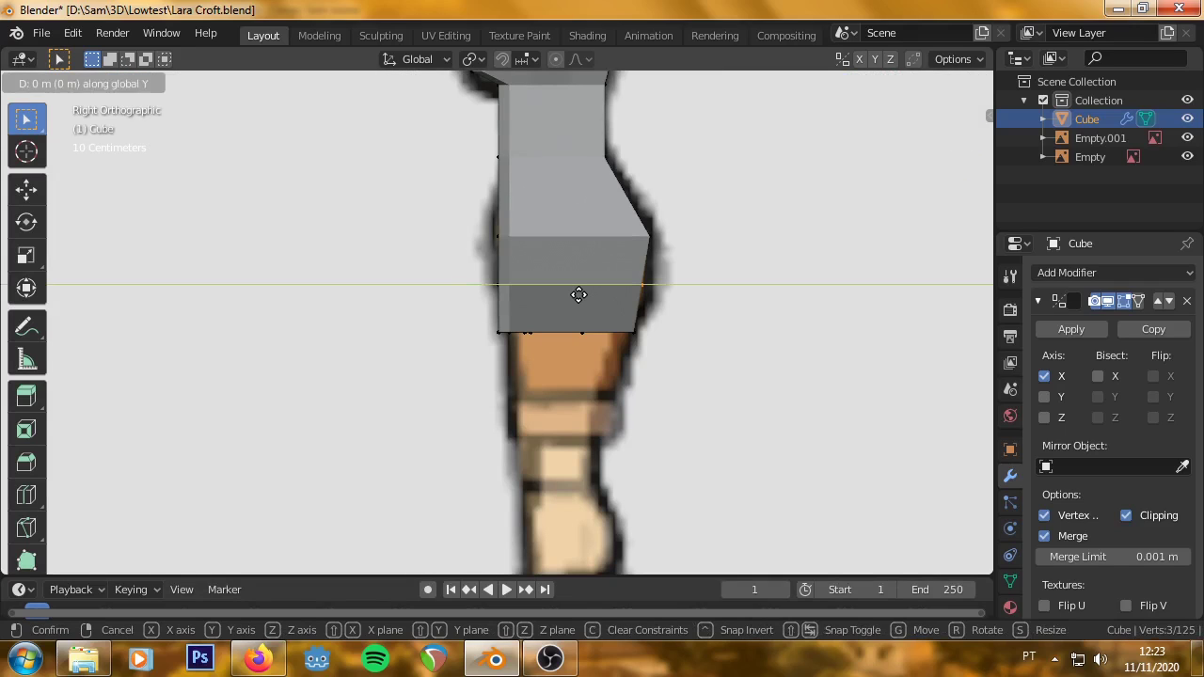
{"action": "left_click", "coordinate": [588, 295]}
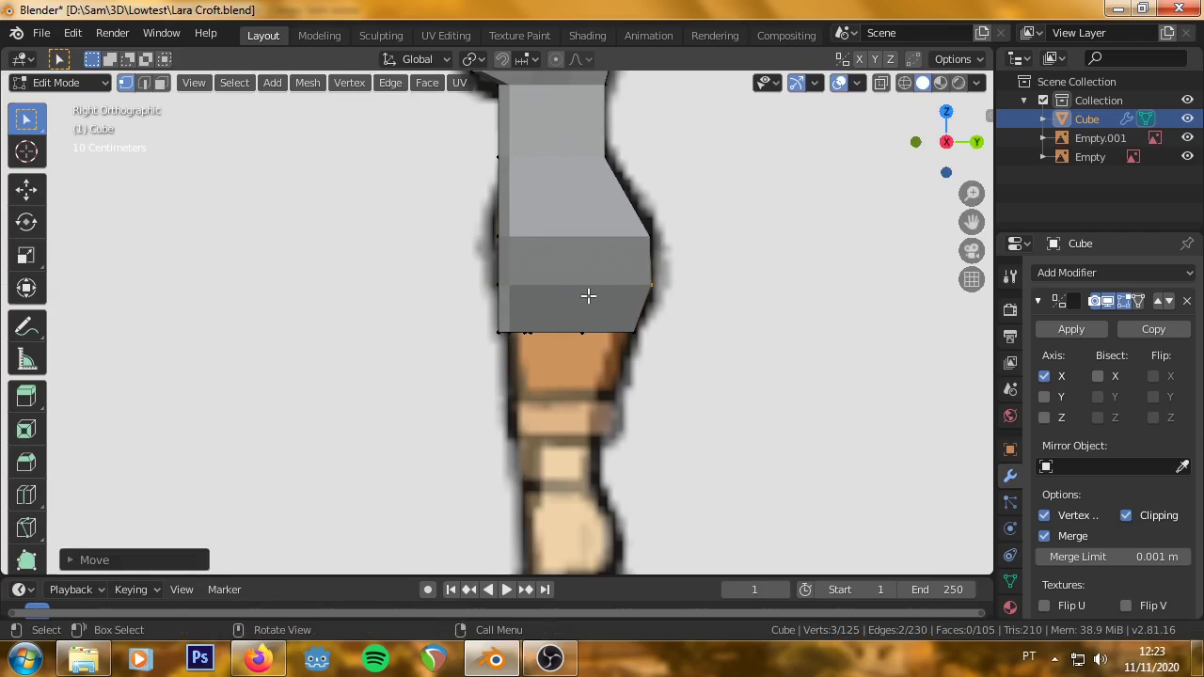
Move the hip vertices along Y onto the reference outline and check them in wireframe.
{"action": "scroll", "coordinate": [417, 278], "scroll_direction": "up", "scroll_amount": 3}
{"action": "key", "text": "g"}
{"action": "key", "text": "y"}
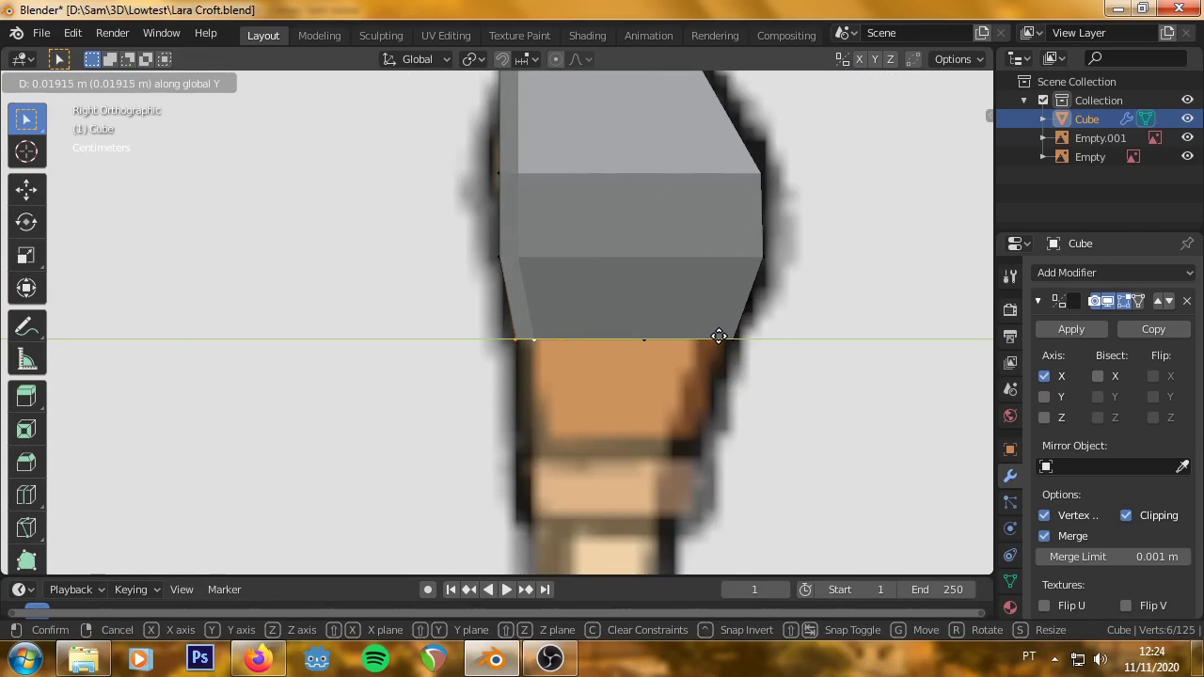
{"action": "left_click", "coordinate": [721, 335]}
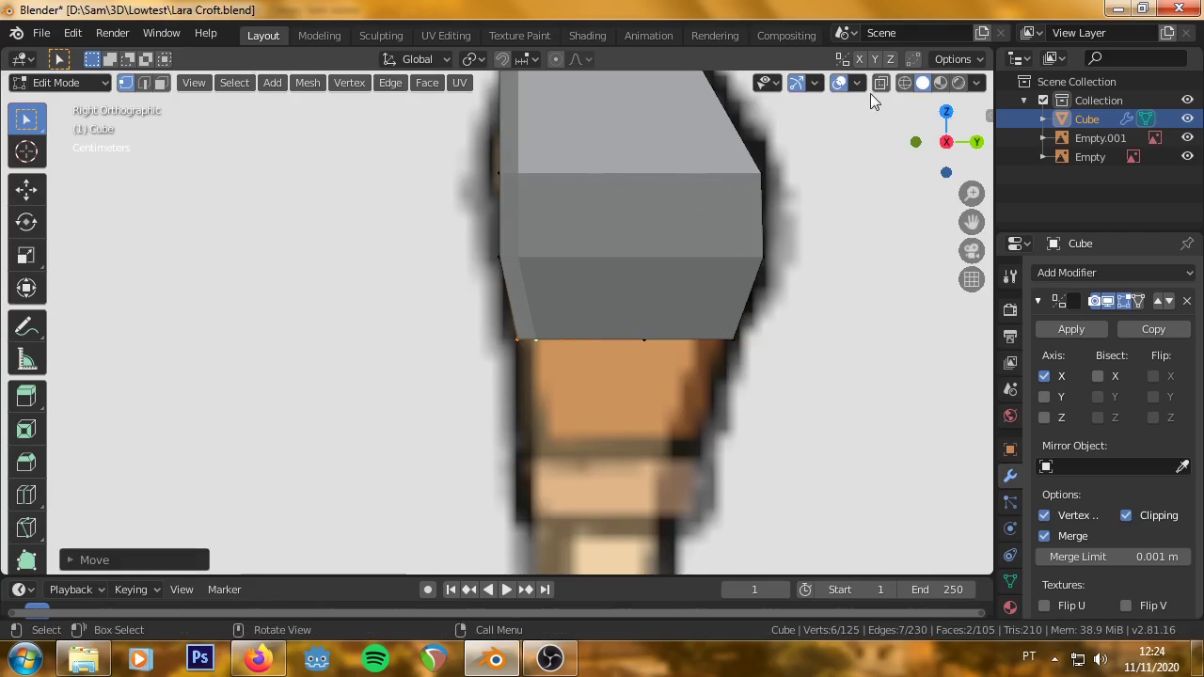
{"action": "left_click", "coordinate": [901, 83]}
{"action": "mouse_move", "coordinate": [466, 227]}
{"action": "middle_mouse_down"}
{"action": "mouse_move", "coordinate": [545, 247]}
{"action": "mouse_move", "coordinate": [545, 266]}
{"action": "mouse_move", "coordinate": [520, 280]}
{"action": "middle_mouse_up"}
Move two hip-edge vertices in the right view to follow the reference's hip profile.
{"action": "left_click", "coordinate": [633, 349]}
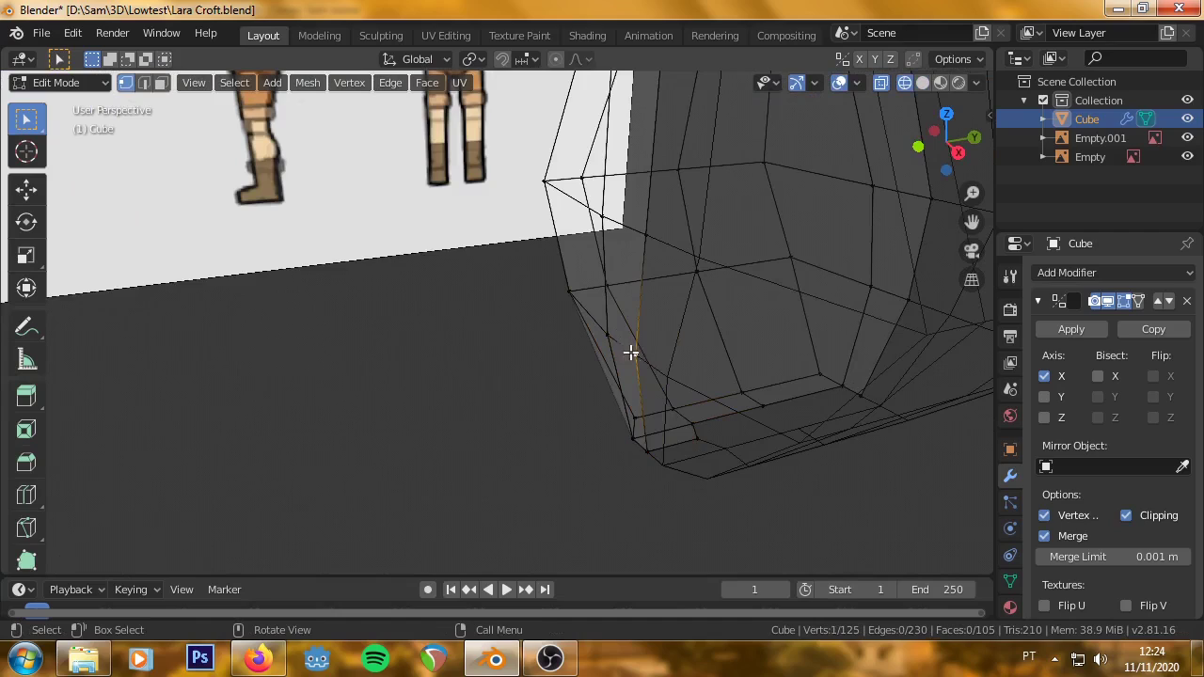
{"action": "left_click", "coordinate": [612, 338]}
{"action": "key", "text": "KP_3"}
{"action": "key", "text": "g"}
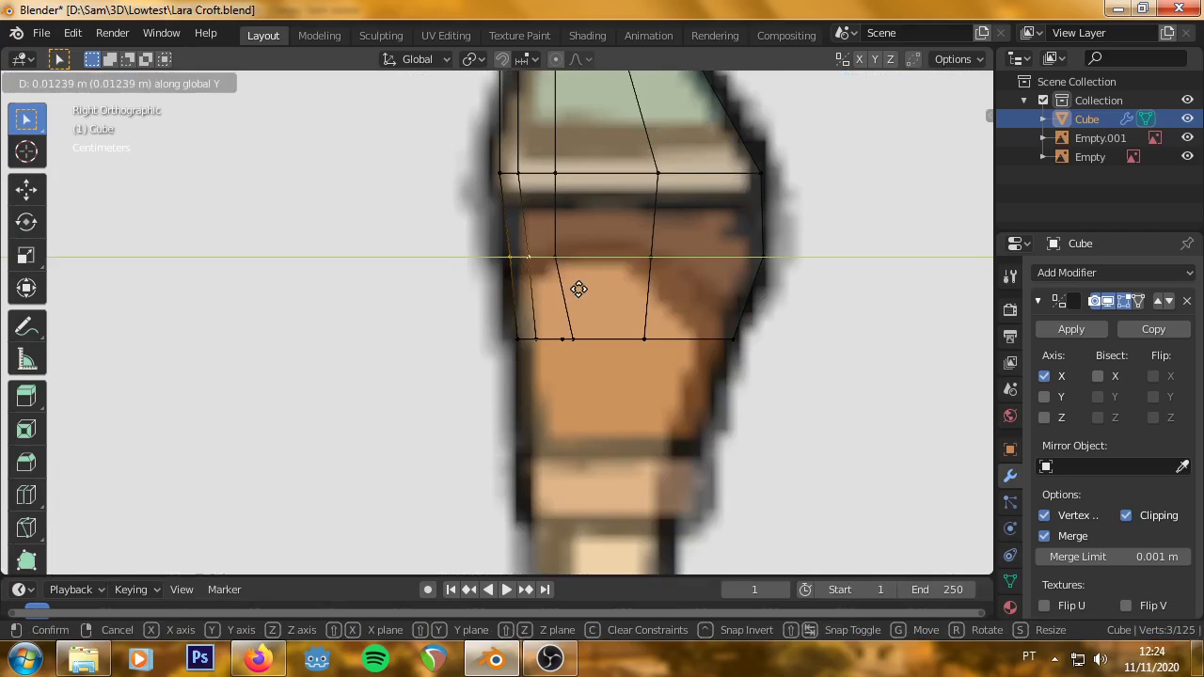
{"action": "left_click", "coordinate": [578, 288]}
{"action": "middle_click_drag", "start_coordinate": [577, 287], "coordinate": [546, 282]}
{"action": "key", "text": "KP_3"}
{"action": "key", "text": "g"}
{"action": "left_click", "coordinate": [634, 272]}
{"action": "mouse_move", "coordinate": [634, 272]}
{"action": "middle_mouse_down"}
{"action": "mouse_move", "coordinate": [467, 320]}
{"action": "mouse_move", "coordinate": [505, 373]}
{"action": "middle_mouse_up"}
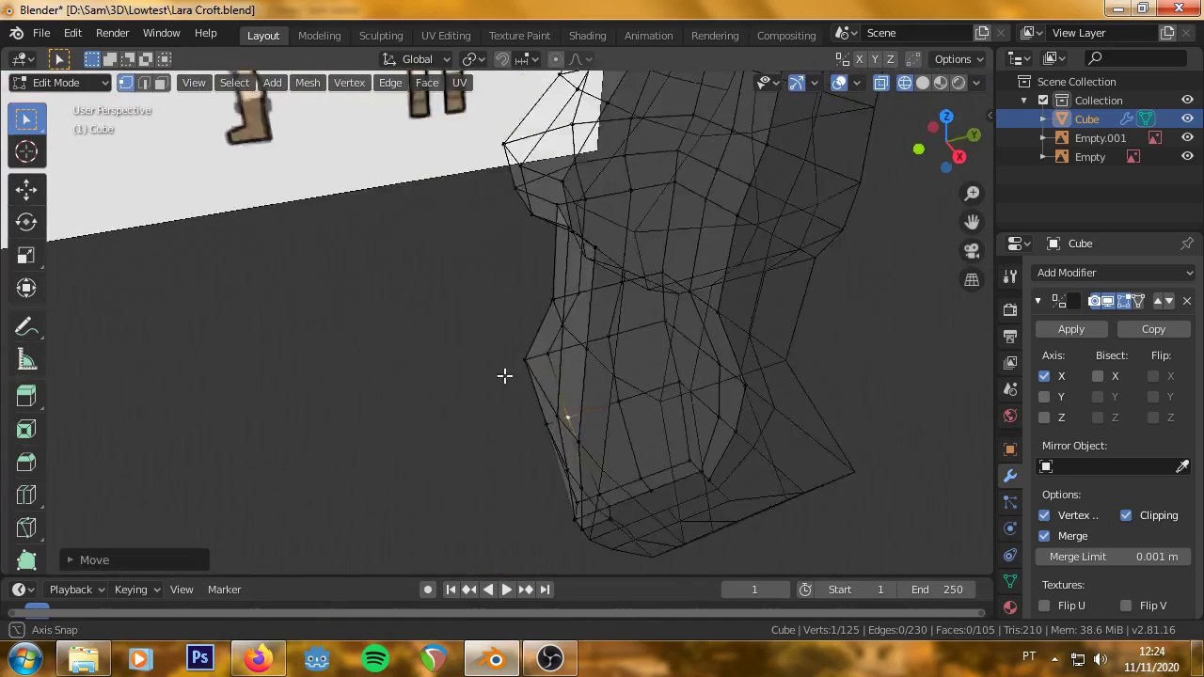
{"action": "key", "text": "alt+z"}
Slide the waist edge loop along Y to match the side reference's waist depth.
{"action": "left_click", "coordinate": [608, 245], "text": "alt"}
{"action": "key", "text": "KP_3"}
{"action": "key", "text": "g"}
{"action": "key", "text": "y"}
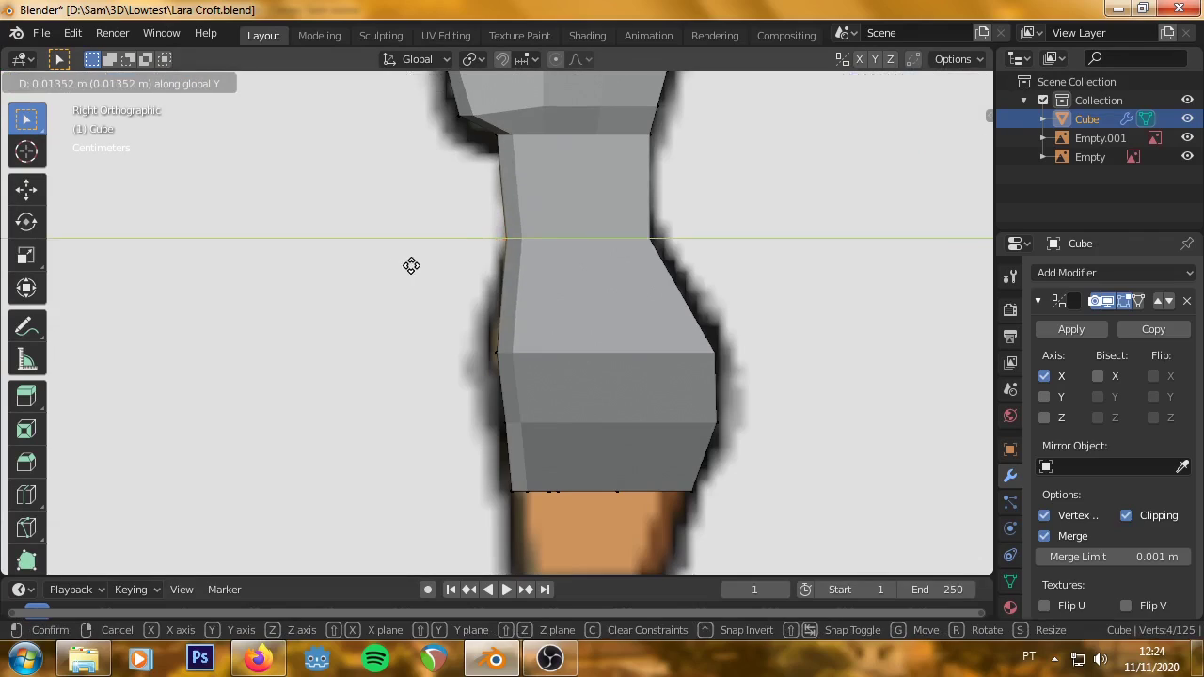
{"action": "left_click", "coordinate": [411, 263]}
{"action": "mouse_move", "coordinate": [411, 263]}
{"action": "middle_mouse_down"}
{"action": "mouse_move", "coordinate": [505, 291]}
{"action": "mouse_move", "coordinate": [779, 301]}
{"action": "middle_mouse_up"}
{"action": "key", "text": "KP_3"}
{"action": "key", "text": "alt+z"}
Move the chest vertices along Y to fit the reference's chest.
{"action": "middle_click_drag", "start_coordinate": [484, 162], "coordinate": [527, 226]}
{"action": "key", "text": "alt+z"}
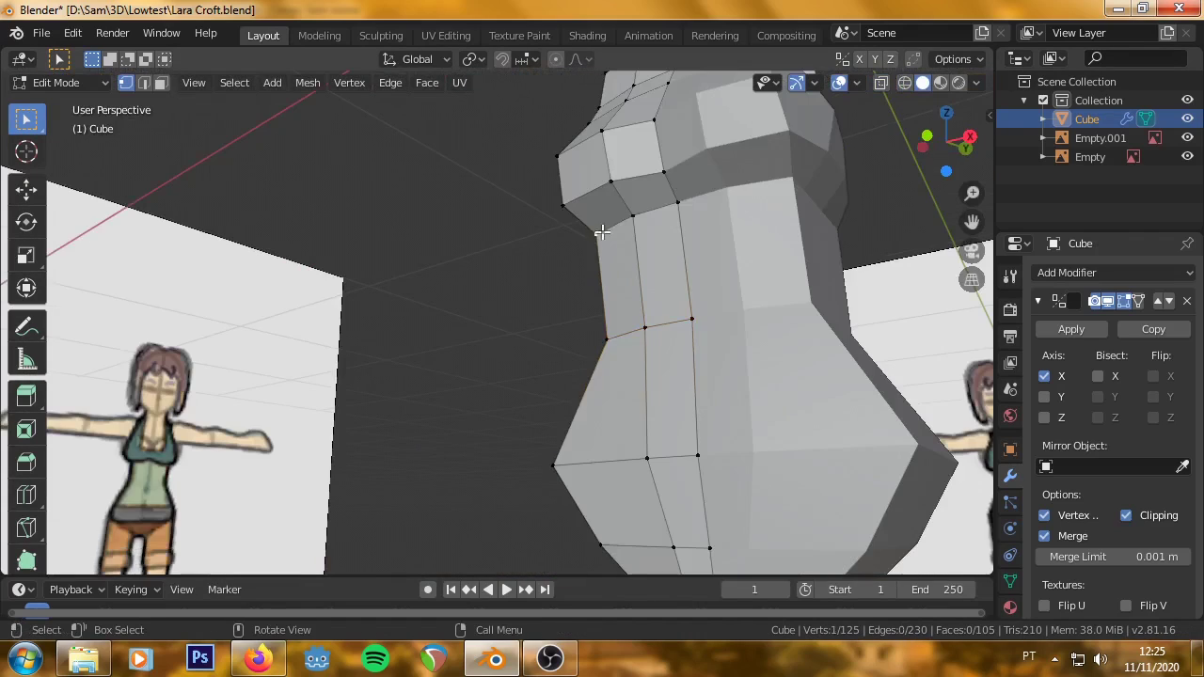
{"action": "key", "text": "KP_3"}
{"action": "key", "text": "alt+z"}
{"action": "scroll", "coordinate": [452, 290], "scroll_direction": "up", "scroll_amount": 2}
{"action": "key", "text": "g"}
{"action": "key", "text": "y"}
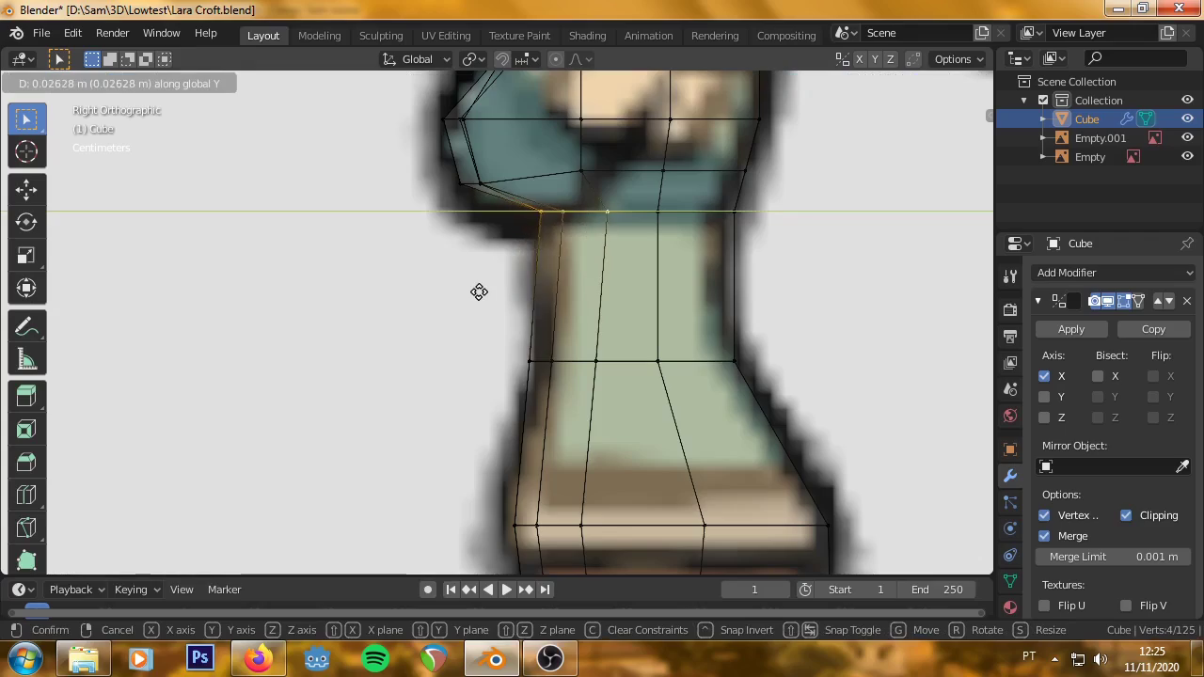
{"action": "left_click", "coordinate": [479, 291]}
{"action": "key", "text": "alt+z"}
Push the upper chest vertices about 0.015 m along Y to shape the bust.
{"action": "mouse_move", "coordinate": [478, 291]}
{"action": "middle_mouse_down"}
{"action": "mouse_move", "coordinate": [763, 280]}
{"action": "mouse_move", "coordinate": [564, 310]}
{"action": "middle_mouse_up"}
{"action": "key", "text": "KP_3"}
{"action": "key", "text": "alt+z"}
{"action": "key", "text": "g"}
{"action": "key", "text": "y"}
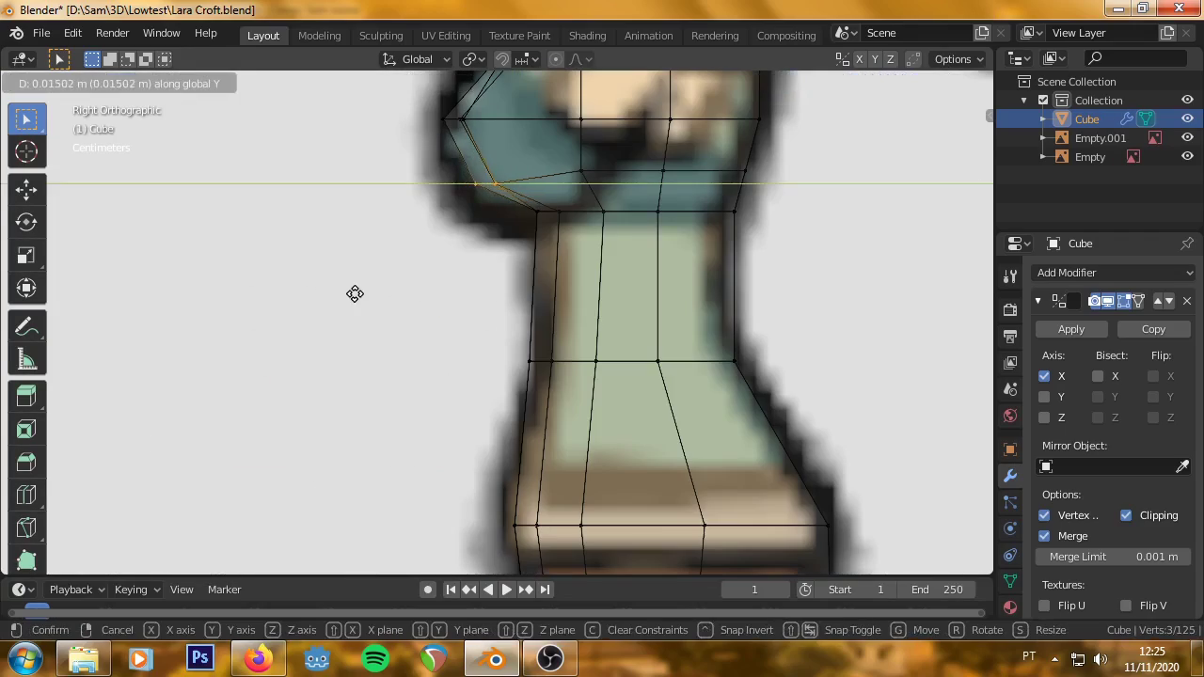
{"action": "left_click", "coordinate": [351, 291]}
{"action": "key", "text": "alt+z"}
{"action": "mouse_move", "coordinate": [352, 291]}
{"action": "middle_mouse_down"}
{"action": "mouse_move", "coordinate": [548, 320]}
{"action": "mouse_move", "coordinate": [579, 269]}
{"action": "middle_mouse_up"}
In front view, move a torso vertex along X to adjust the body's width.
{"action": "key", "text": "KP_1"}
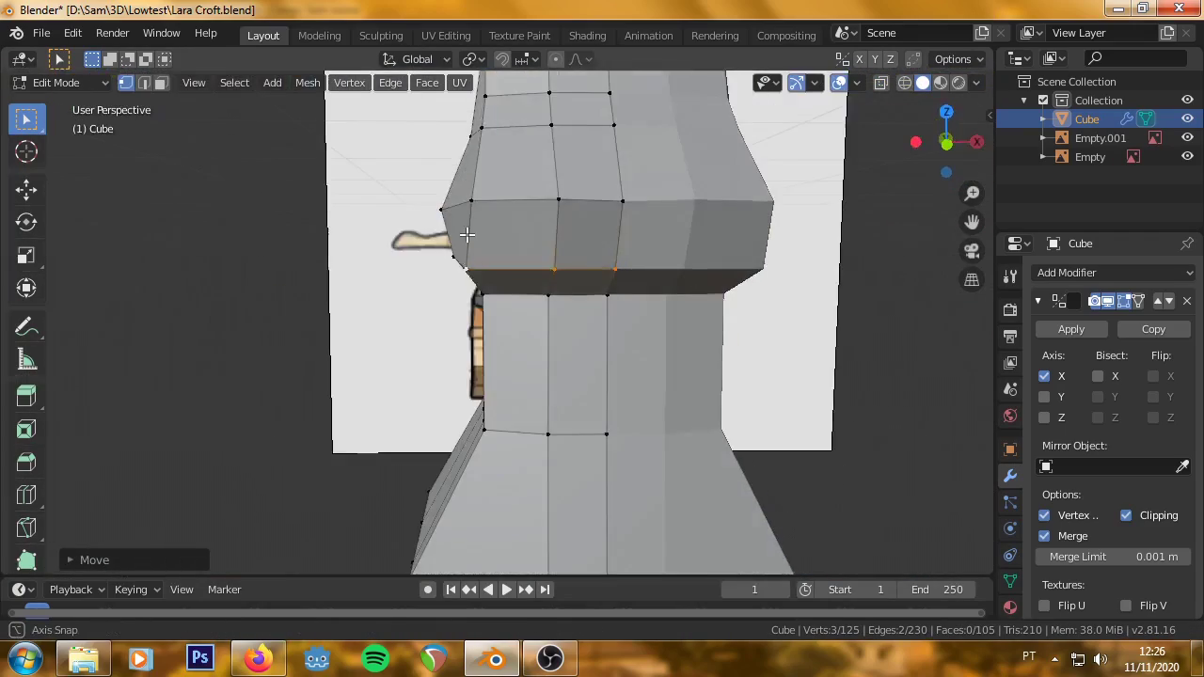
{"action": "key", "text": "alt+z"}
{"action": "left_click", "coordinate": [484, 291]}
{"action": "key", "text": "g"}
{"action": "key", "text": "x"}
{"action": "left_click", "coordinate": [443, 256]}
Inspect the whole mesh in wireframe, then return to solid shading in right orthographic view.
{"action": "key", "text": "KP_3"}
{"action": "key", "text": "shift+z"}
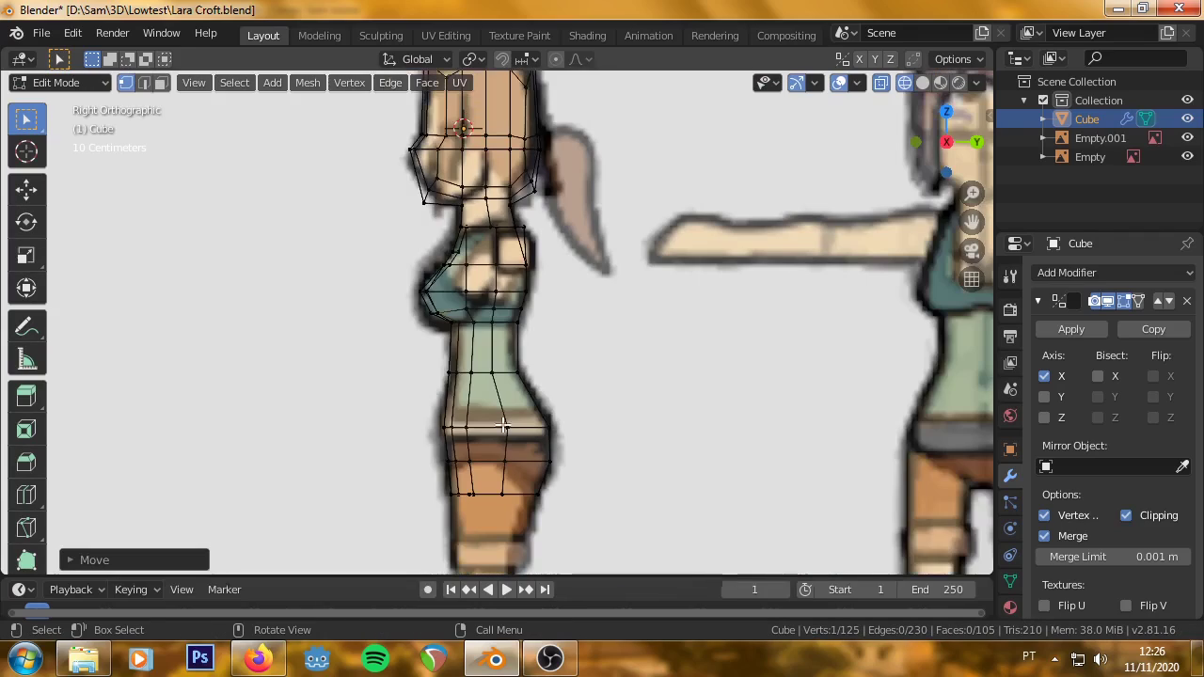
{"action": "mouse_move", "coordinate": [276, 462]}
{"action": "middle_mouse_down"}
{"action": "mouse_move", "coordinate": [404, 408]}
{"action": "mouse_move", "coordinate": [871, 371]}
{"action": "mouse_move", "coordinate": [825, 416]}
{"action": "mouse_move", "coordinate": [794, 339]}
{"action": "middle_mouse_up"}
{"action": "left_click", "coordinate": [921, 82]}
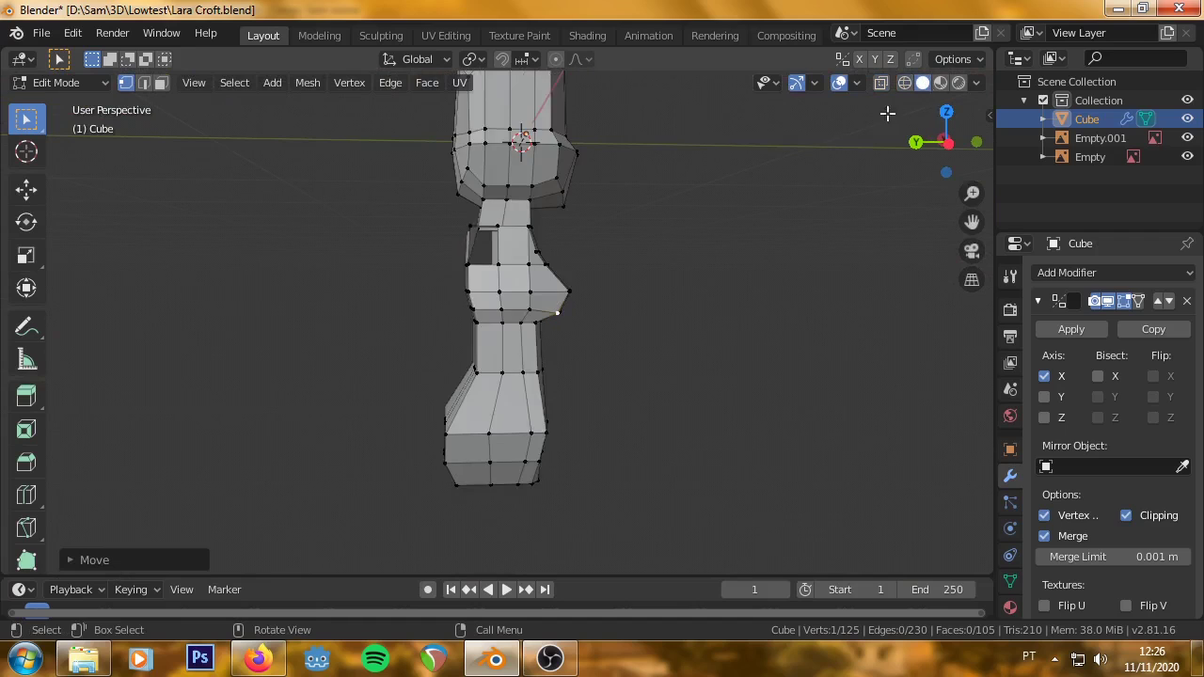
{"action": "middle_click_drag", "start_coordinate": [886, 189], "coordinate": [392, 304]}
{"action": "key", "text": "KP_5"}
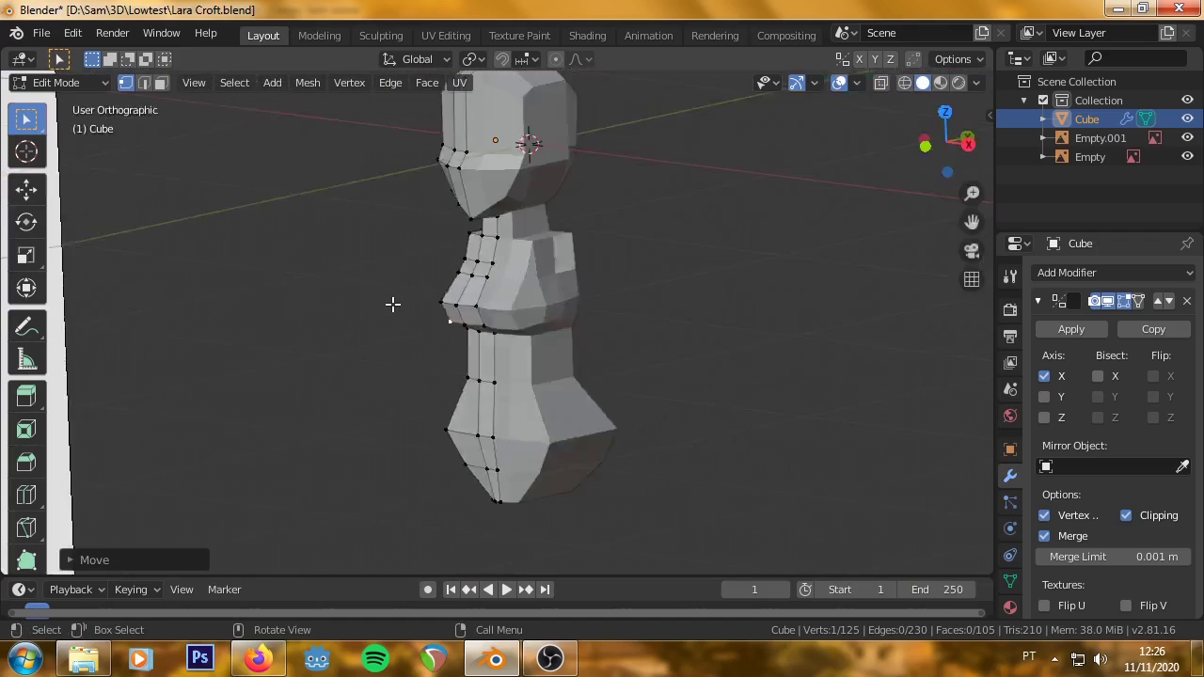
{"action": "key", "text": "KP_3"}
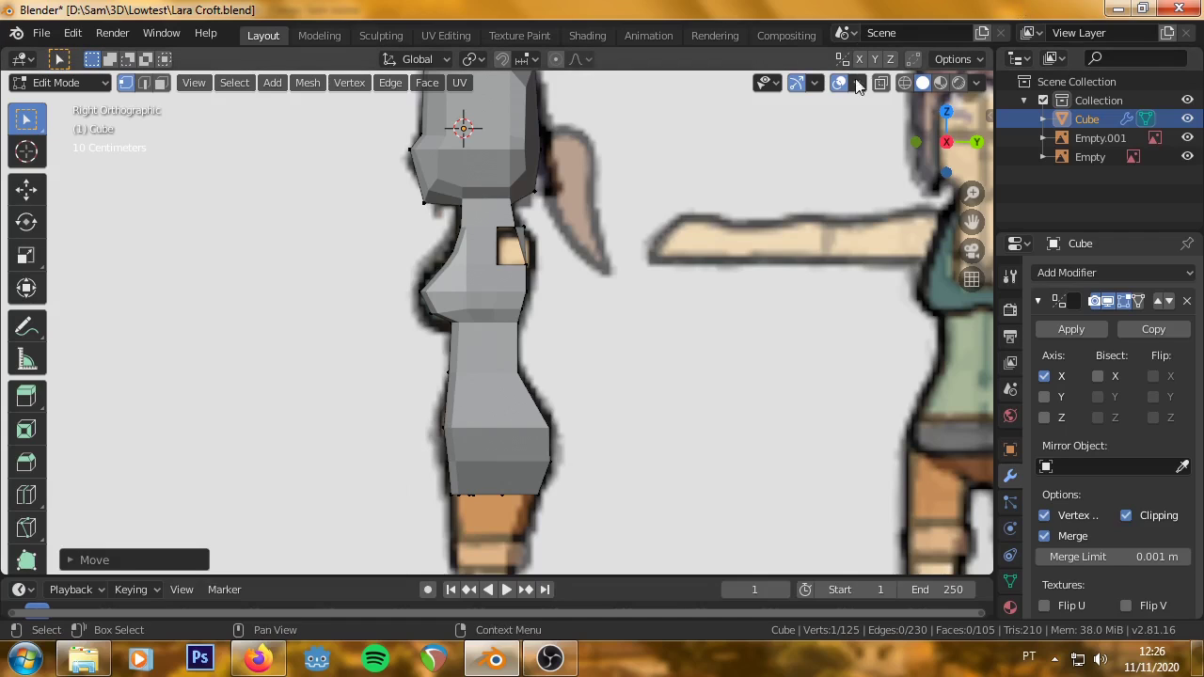
Turn on X-ray and frame the waist and legs in front and right views.
{"action": "left_click", "coordinate": [905, 82]}
{"action": "key", "text": "KP_1"}
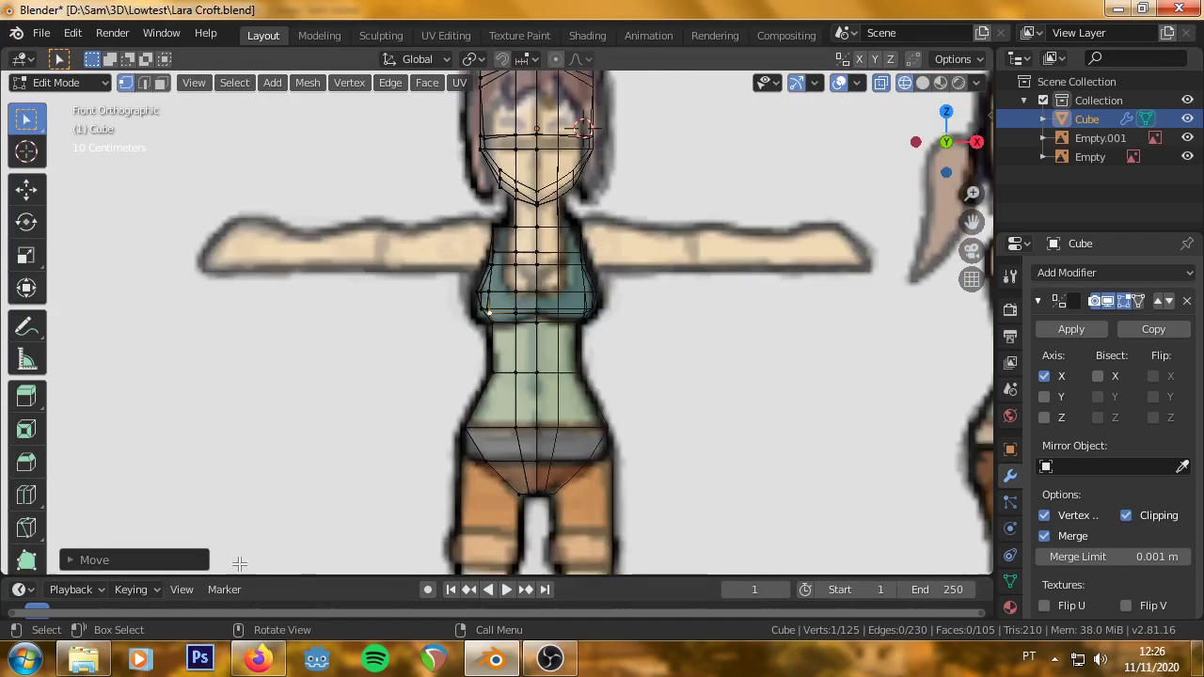
{"action": "scroll", "coordinate": [428, 435], "scroll_direction": "up", "scroll_amount": 2}
{"action": "scroll", "coordinate": [626, 421], "scroll_direction": "up", "scroll_amount": 1}
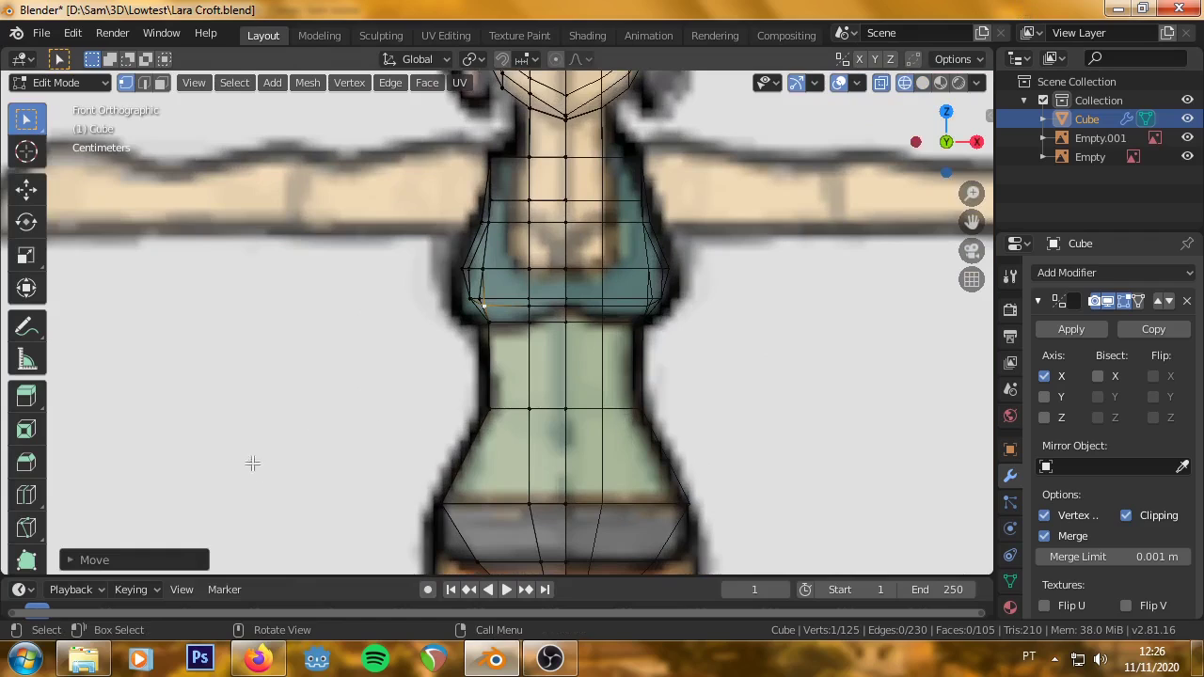
{"action": "mouse_move", "coordinate": [252, 462]}
{"action": "middle_mouse_down", "text": "shift"}
{"action": "mouse_move", "coordinate": [272, 309]}
{"action": "mouse_move", "coordinate": [261, 261]}
{"action": "middle_mouse_up", "text": "shift"}
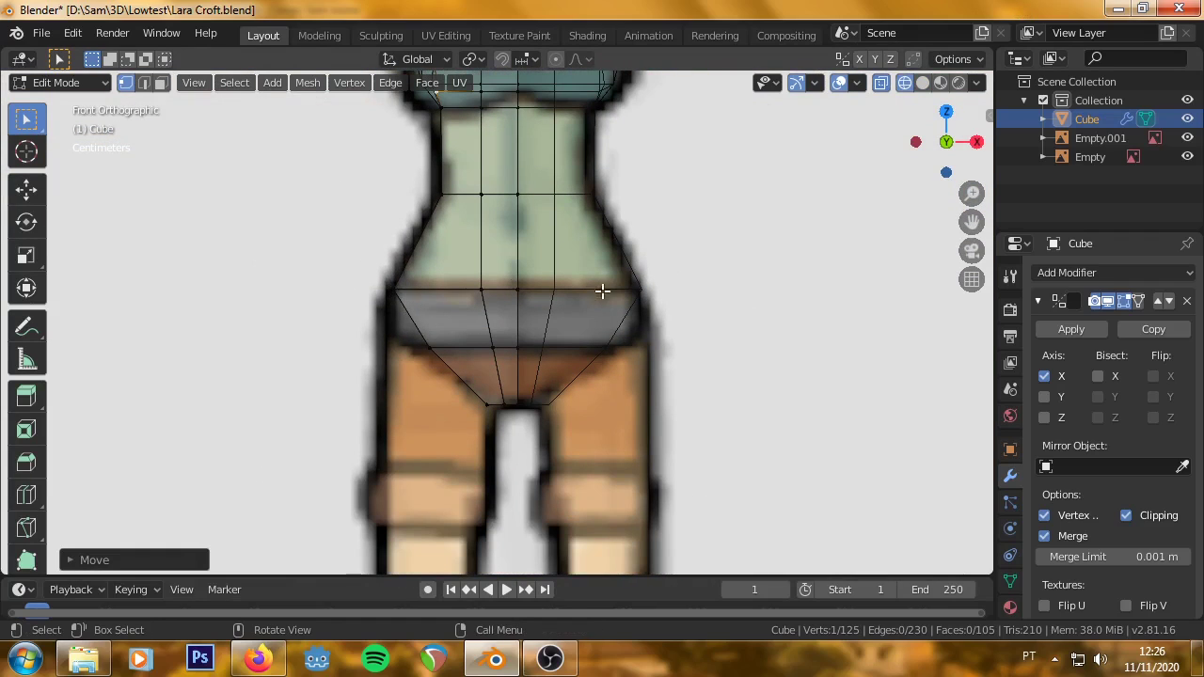
{"action": "mouse_move", "coordinate": [538, 330]}
{"action": "middle_mouse_down"}
{"action": "mouse_move", "coordinate": [554, 362]}
{"action": "mouse_move", "coordinate": [593, 328]}
{"action": "mouse_move", "coordinate": [389, 405]}
{"action": "mouse_move", "coordinate": [511, 387]}
{"action": "mouse_move", "coordinate": [512, 361]}
{"action": "middle_mouse_up"}
{"action": "key", "text": "KP_1"}
{"action": "key", "text": "KP_3"}
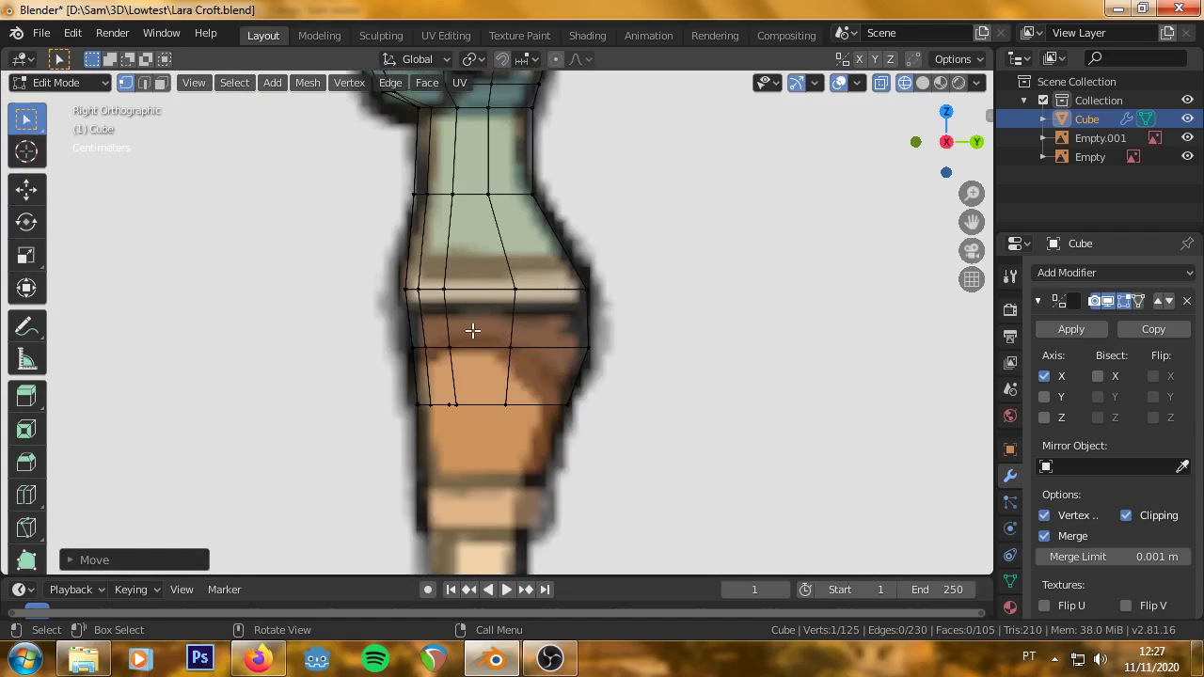
Select the hip vertex loop and push it outward along Y.
{"action": "mouse_move", "coordinate": [413, 405]}
{"action": "middle_mouse_down"}
{"action": "mouse_move", "coordinate": [438, 413]}
{"action": "mouse_move", "coordinate": [326, 357]}
{"action": "middle_mouse_up"}
{"action": "scroll", "coordinate": [438, 413], "scroll_direction": "up", "scroll_amount": 5}
{"action": "left_click", "coordinate": [414, 305], "text": "alt"}
{"action": "key", "text": "g"}
{"action": "key", "text": "y"}
{"action": "key", "text": "Escape"}
{"action": "scroll", "coordinate": [360, 357], "scroll_direction": "down", "scroll_amount": 3}
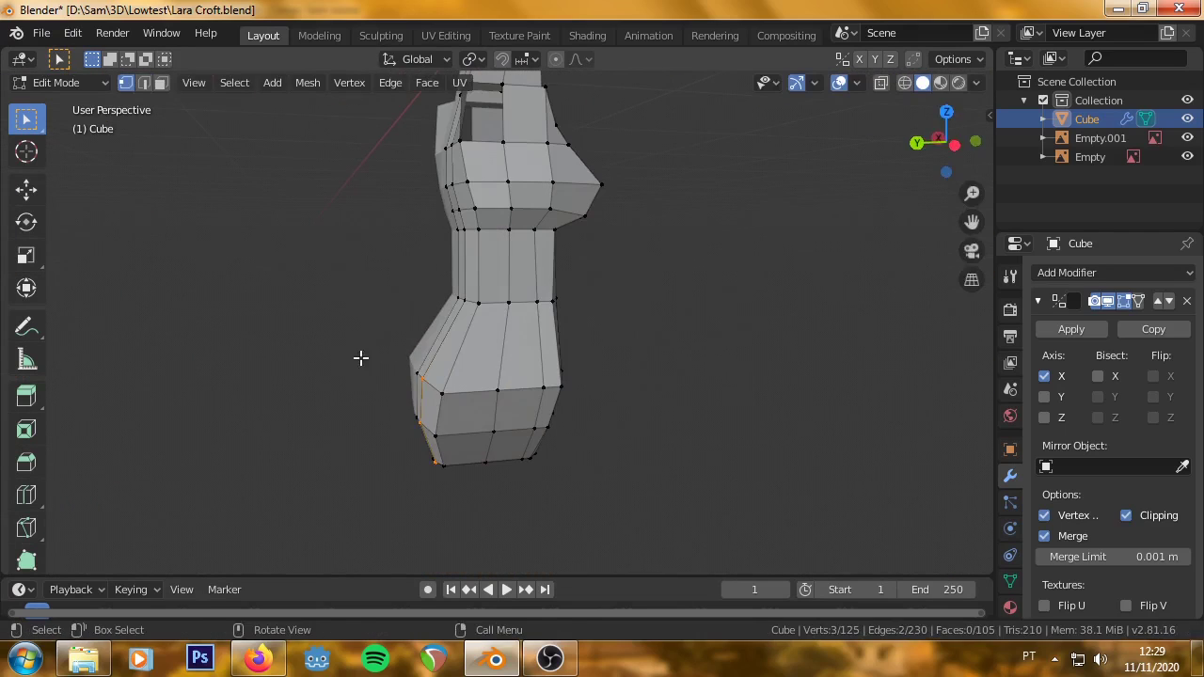
{"action": "key", "text": "g"}
{"action": "key", "text": "y"}
{"action": "left_click", "coordinate": [398, 377]}
{"action": "mouse_move", "coordinate": [398, 376]}
{"action": "middle_mouse_down"}
{"action": "mouse_move", "coordinate": [389, 484]}
{"action": "mouse_move", "coordinate": [238, 370]}
{"action": "mouse_move", "coordinate": [510, 378]}
{"action": "middle_mouse_up"}
In edge select mode, select the bottom edge loops of the hips and view from the front.
{"action": "key", "text": "2"}
{"action": "left_click", "coordinate": [423, 414], "text": "alt+shift"}
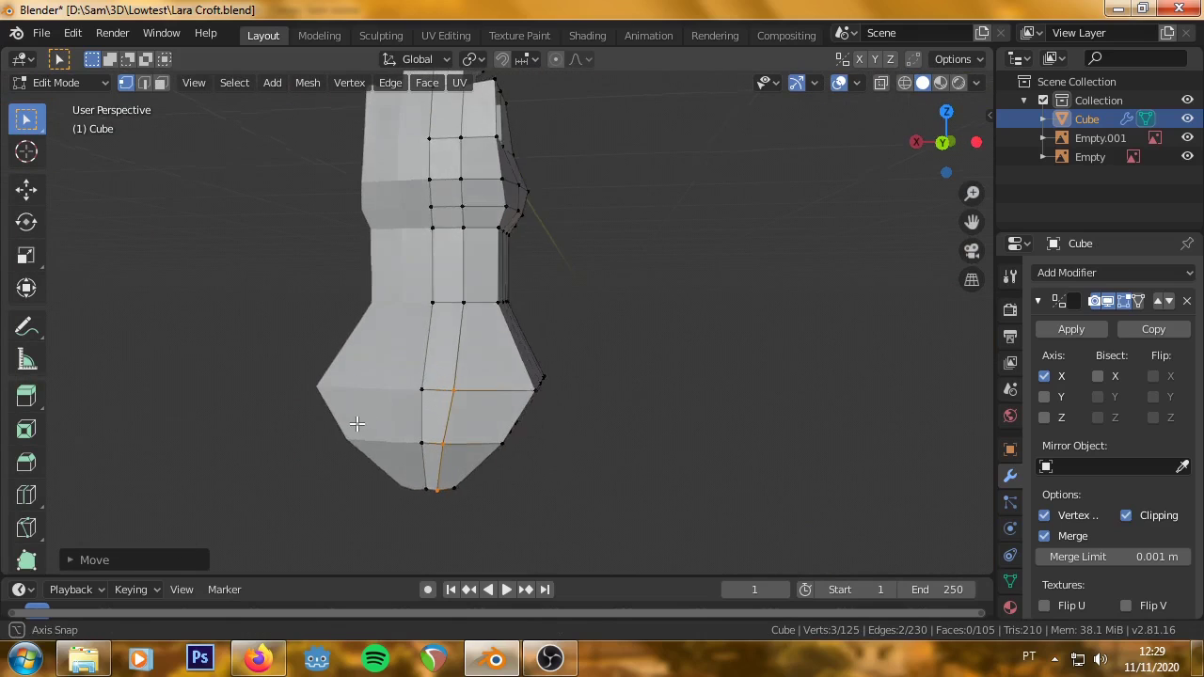
{"action": "mouse_move", "coordinate": [423, 414]}
{"action": "middle_mouse_down"}
{"action": "mouse_move", "coordinate": [513, 328]}
{"action": "mouse_move", "coordinate": [658, 376]}
{"action": "mouse_move", "coordinate": [494, 350]}
{"action": "middle_mouse_up"}
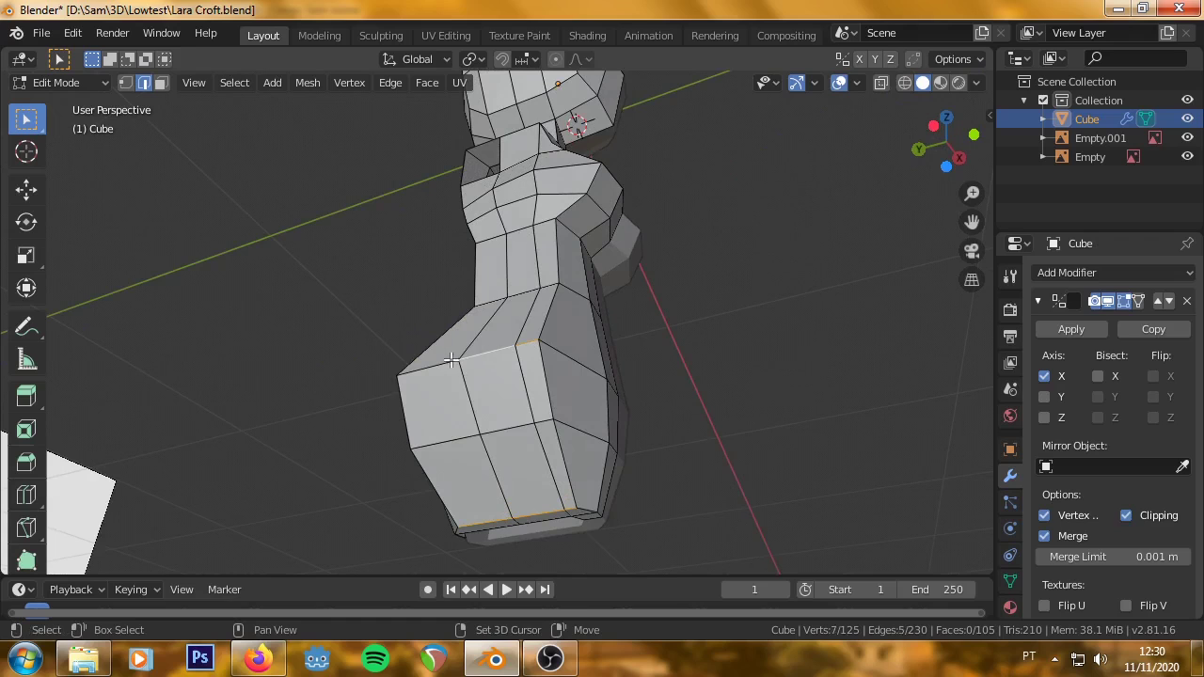
{"action": "left_click", "coordinate": [448, 370], "text": "alt+shift"}
{"action": "key", "text": "KP_1"}
Extrude the selected hip edges about 0.76 m straight down along Z to the reference's feet.
{"action": "scroll", "coordinate": [449, 416], "scroll_direction": "down", "scroll_amount": 1}
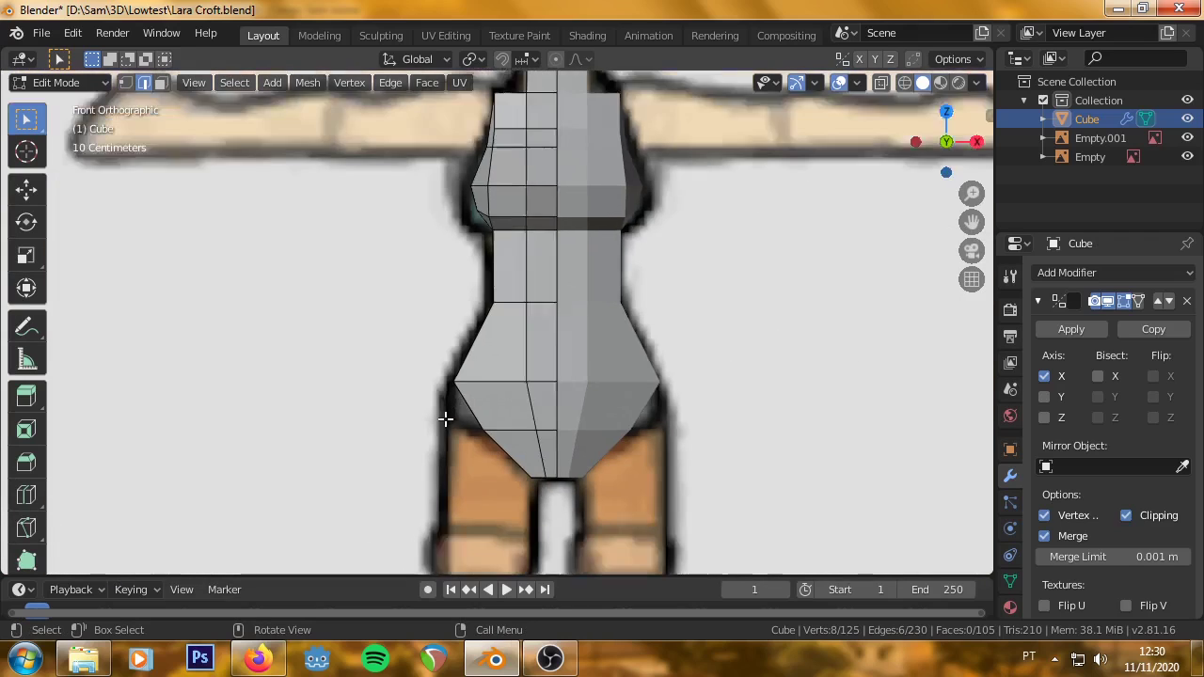
{"action": "scroll", "coordinate": [448, 416], "scroll_direction": "down", "scroll_amount": 2}
{"action": "scroll", "coordinate": [448, 417], "scroll_direction": "up", "scroll_amount": 2}
{"action": "mouse_move", "coordinate": [448, 417]}
{"action": "middle_mouse_down", "text": "shift"}
{"action": "mouse_move", "coordinate": [488, 275]}
{"action": "mouse_move", "coordinate": [474, 247]}
{"action": "middle_mouse_up", "text": "shift"}
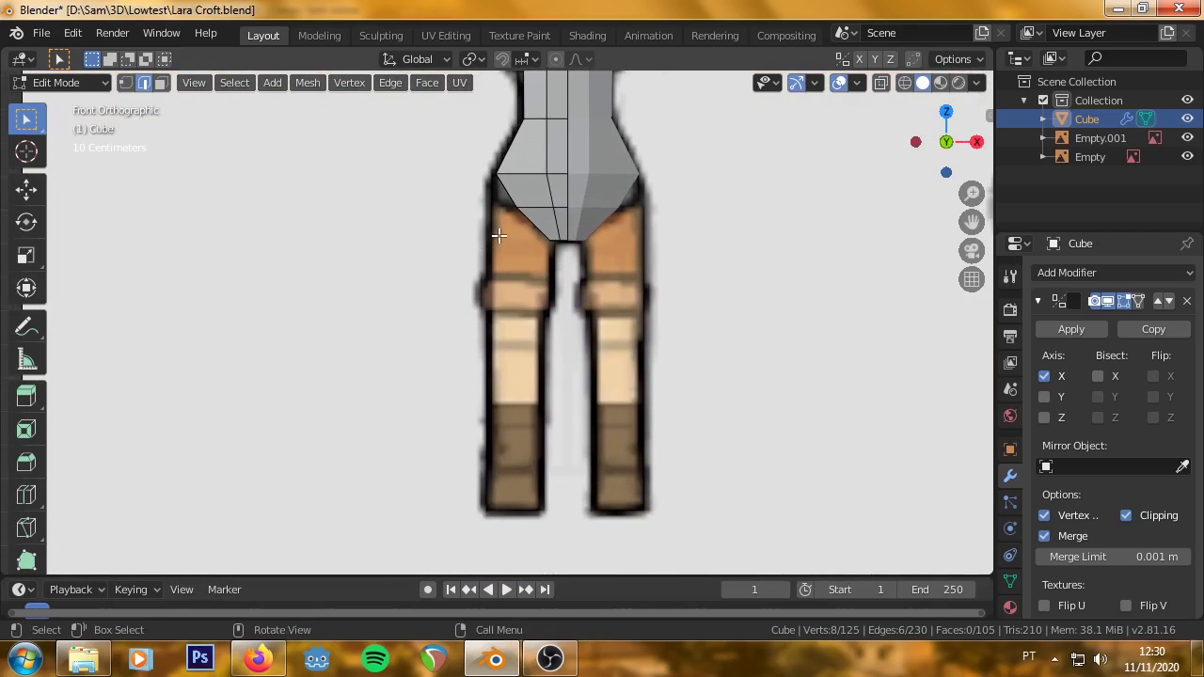
{"action": "key", "text": "e"}
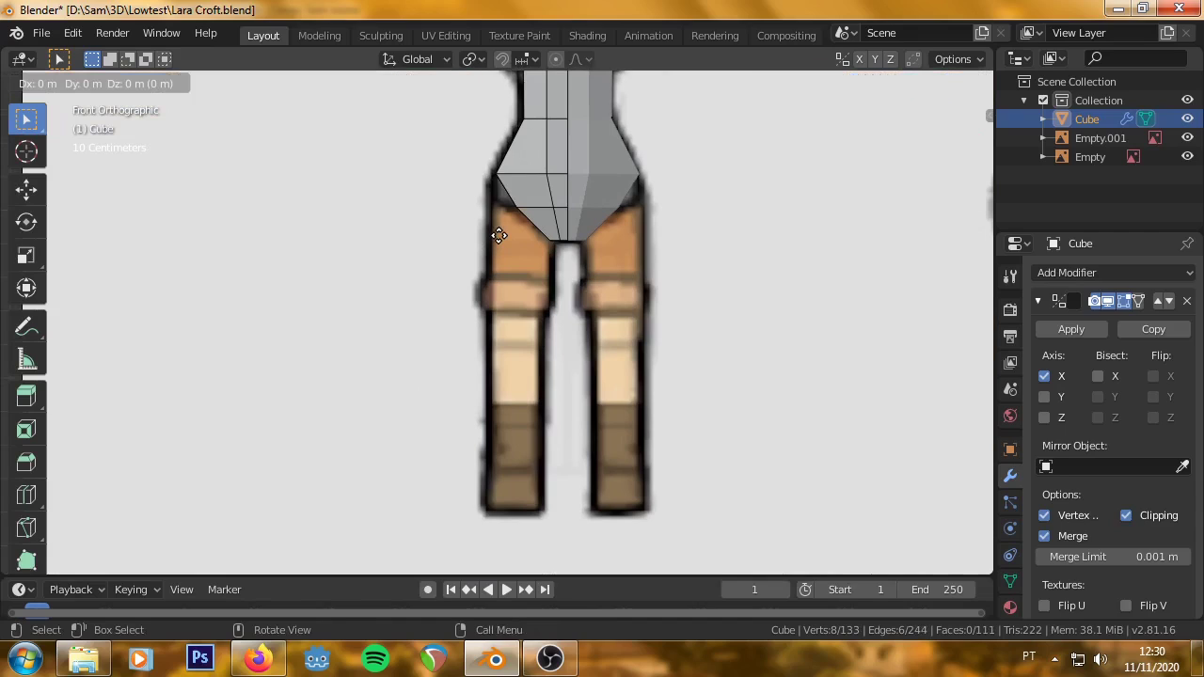
{"action": "key", "text": "z"}
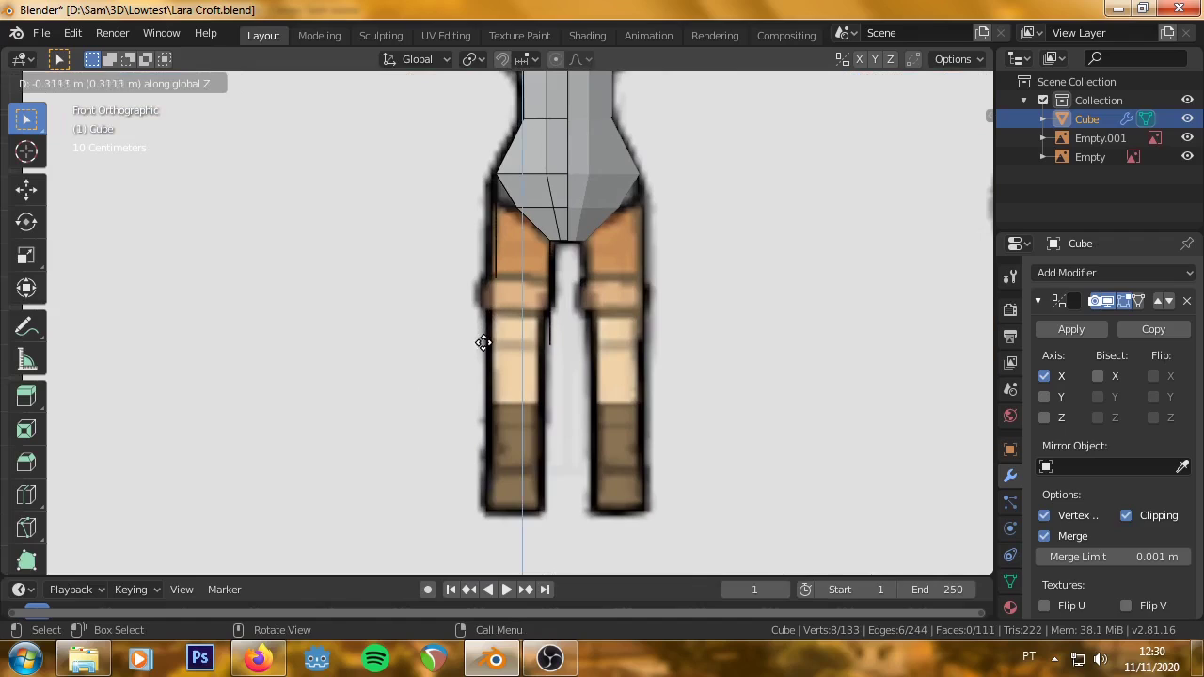
{"action": "left_click", "coordinate": [457, 507]}
{"action": "middle_click_drag", "start_coordinate": [457, 507], "coordinate": [215, 89]}
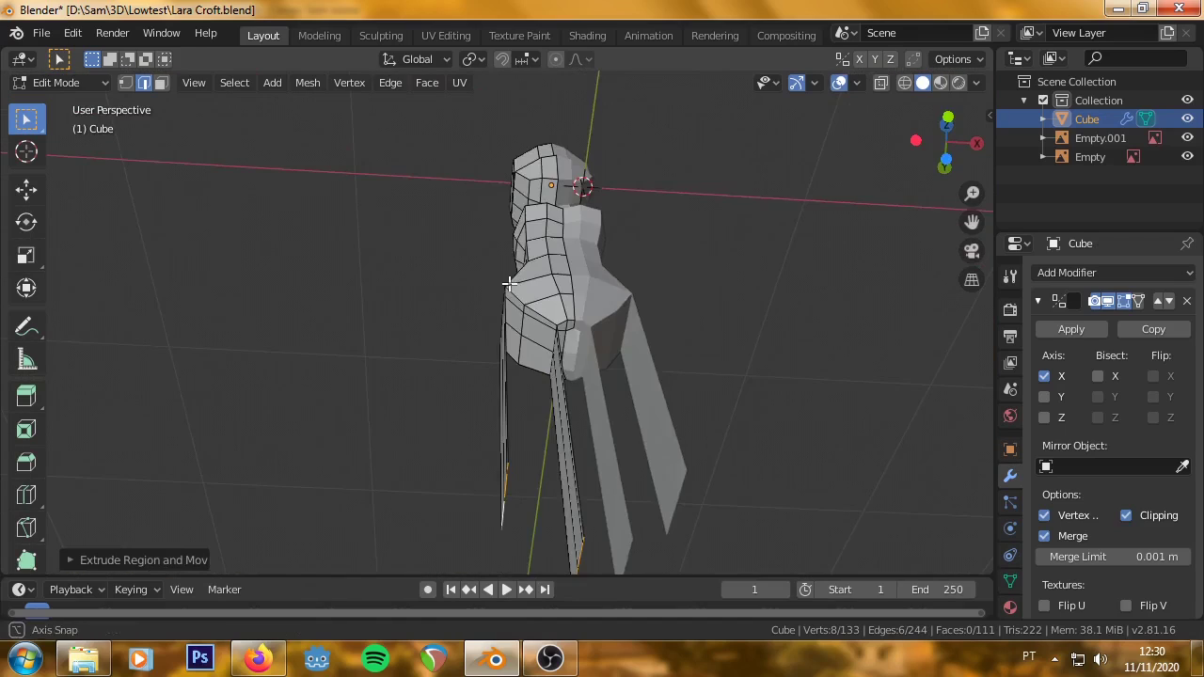
Switch to face select and pick two faces on the side of the hips.
{"action": "left_click", "coordinate": [160, 82]}
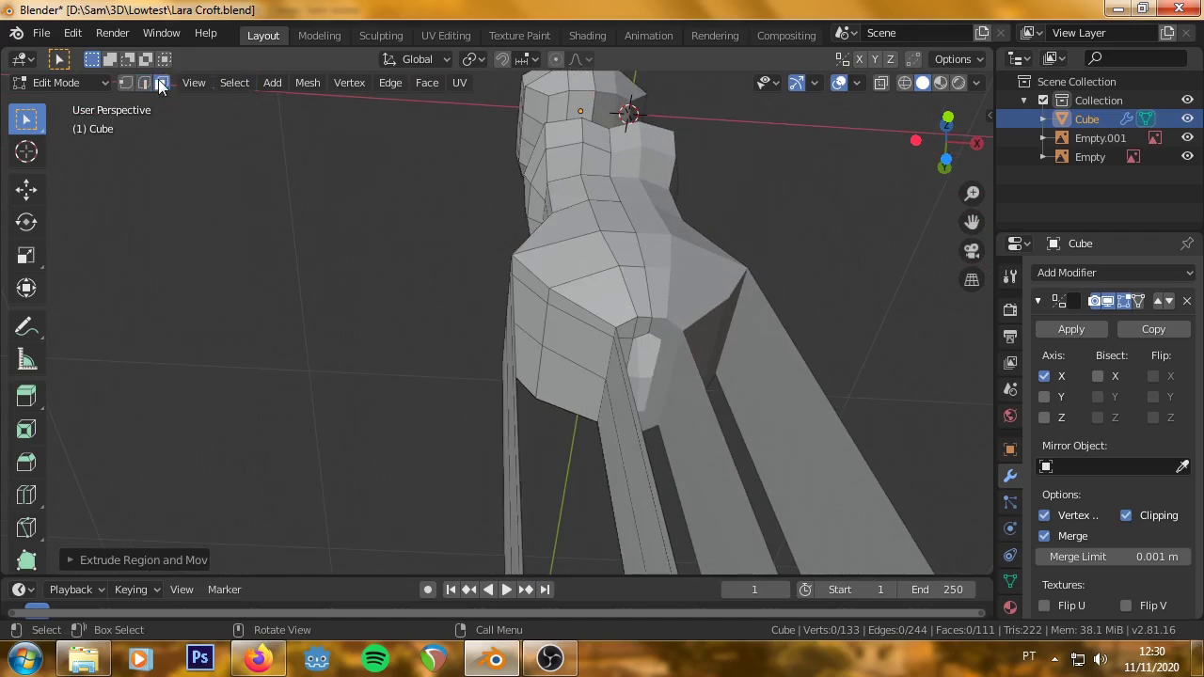
{"action": "left_click", "coordinate": [581, 391]}
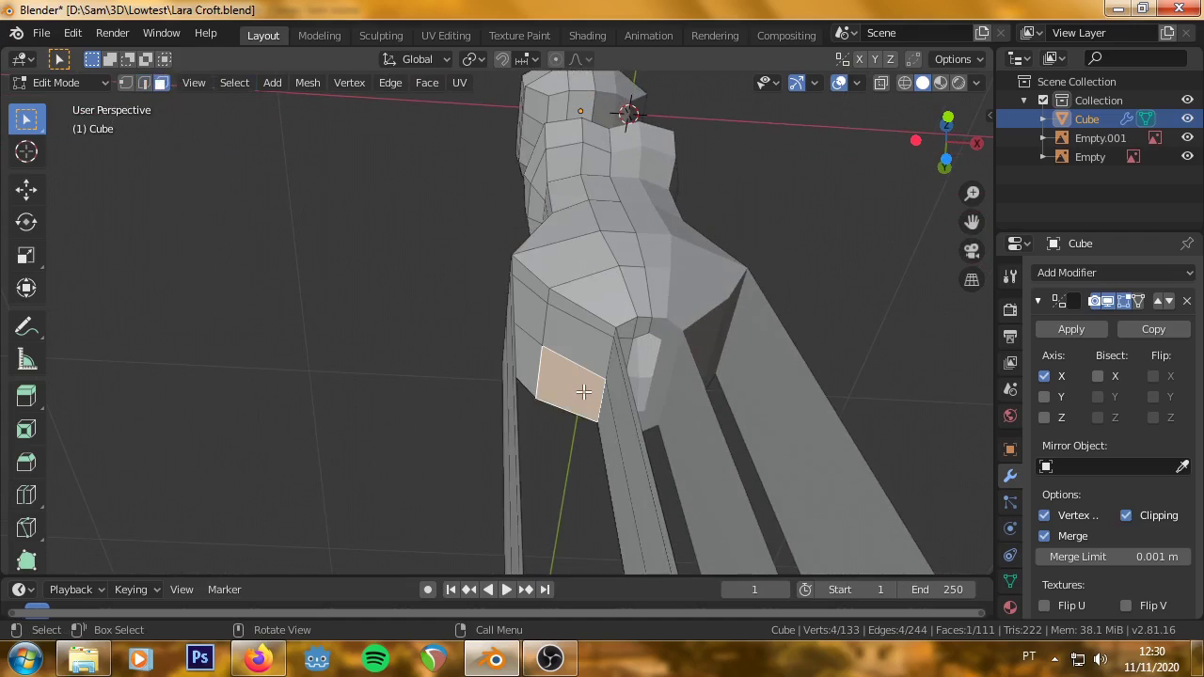
{"action": "left_click", "coordinate": [529, 357], "text": "shift"}
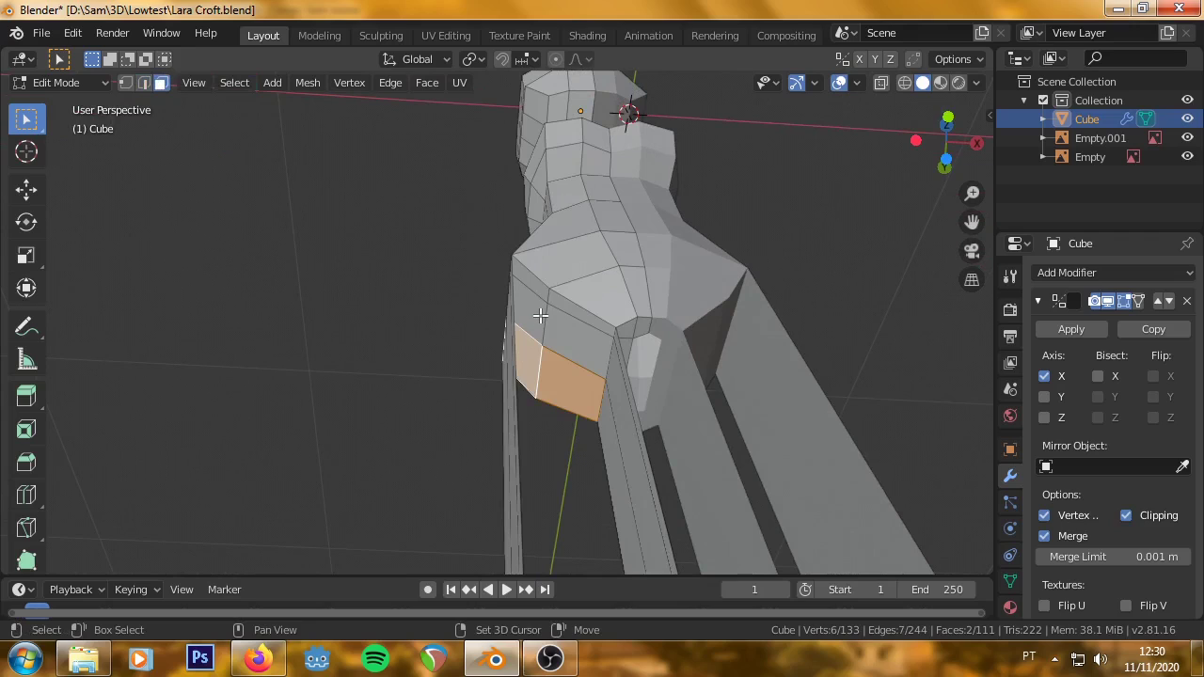
Add the remaining hip faces to the selection and delete all six faces.
{"action": "left_click", "coordinate": [538, 318], "text": "shift"}
{"action": "left_click", "coordinate": [573, 320], "text": "shift"}
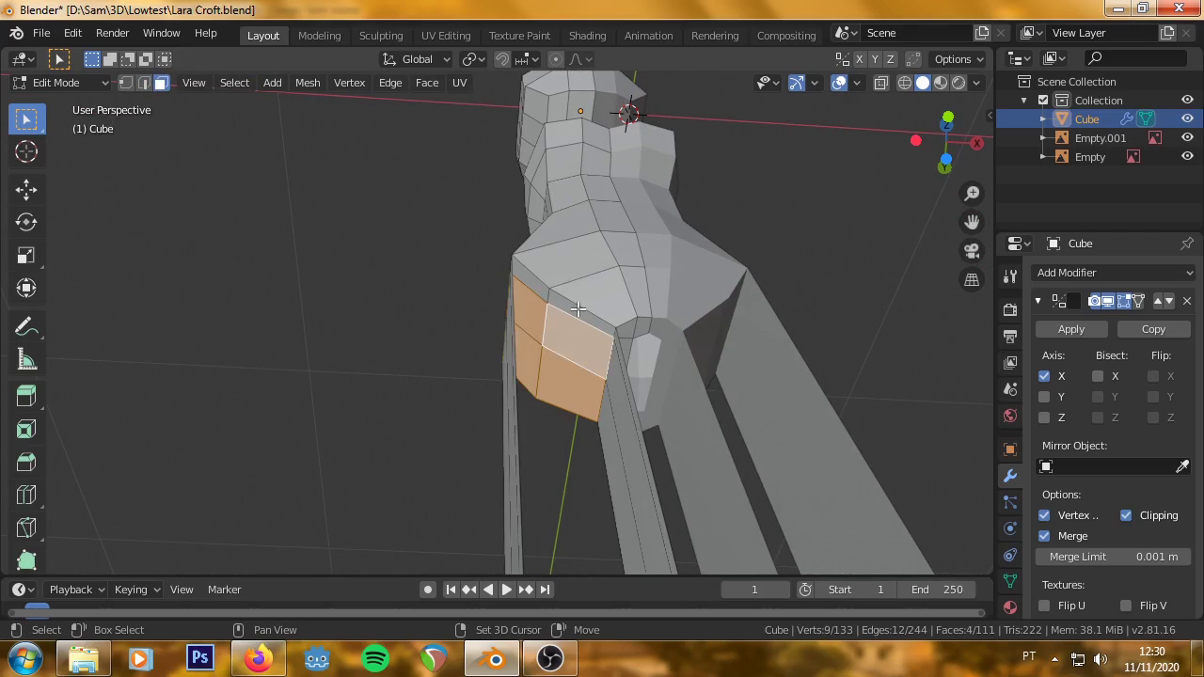
{"action": "left_click", "coordinate": [577, 310], "text": "shift"}
{"action": "left_click", "coordinate": [531, 284], "text": "shift"}
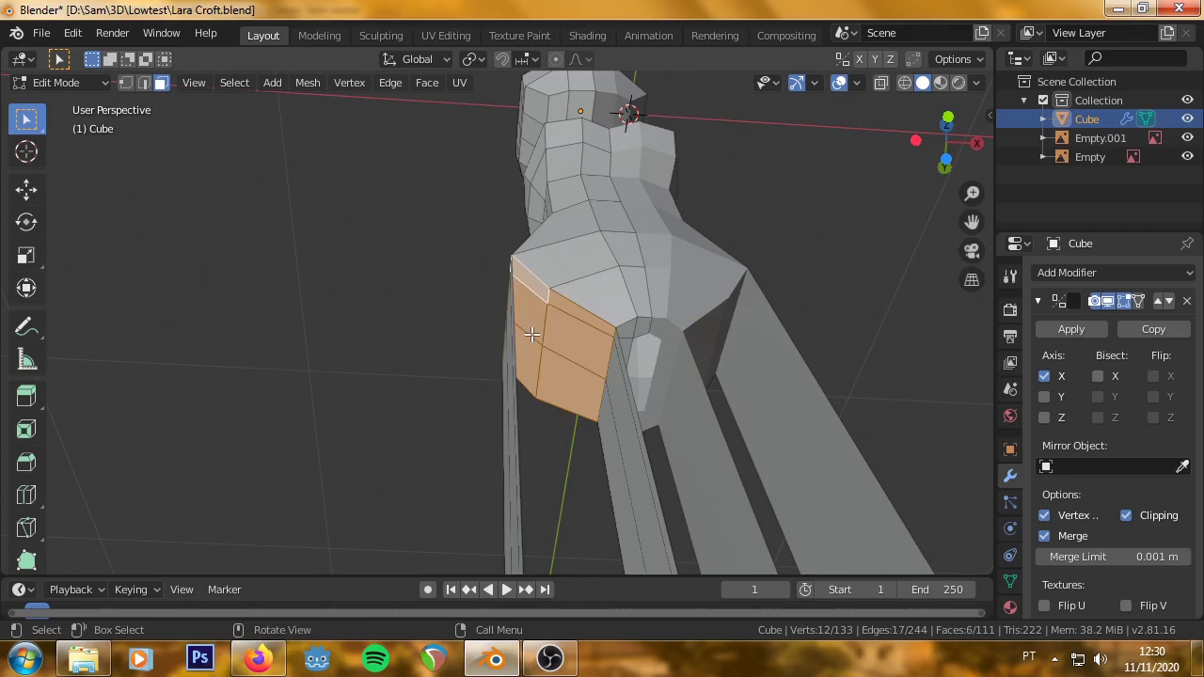
{"action": "key", "text": "x"}
{"action": "left_click", "coordinate": [531, 334]}
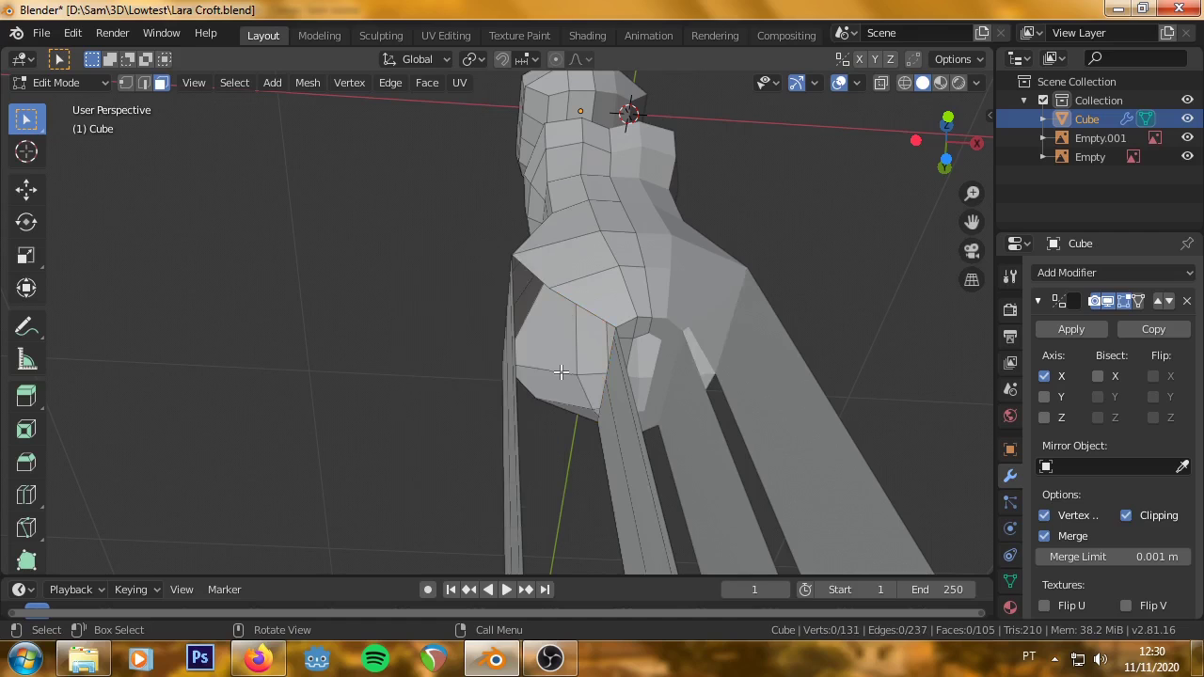
{"action": "mouse_move", "coordinate": [532, 334]}
{"action": "middle_mouse_down"}
{"action": "mouse_move", "coordinate": [612, 385]}
{"action": "mouse_move", "coordinate": [615, 470]}
{"action": "mouse_move", "coordinate": [532, 478]}
{"action": "mouse_move", "coordinate": [577, 398]}
{"action": "middle_mouse_up"}
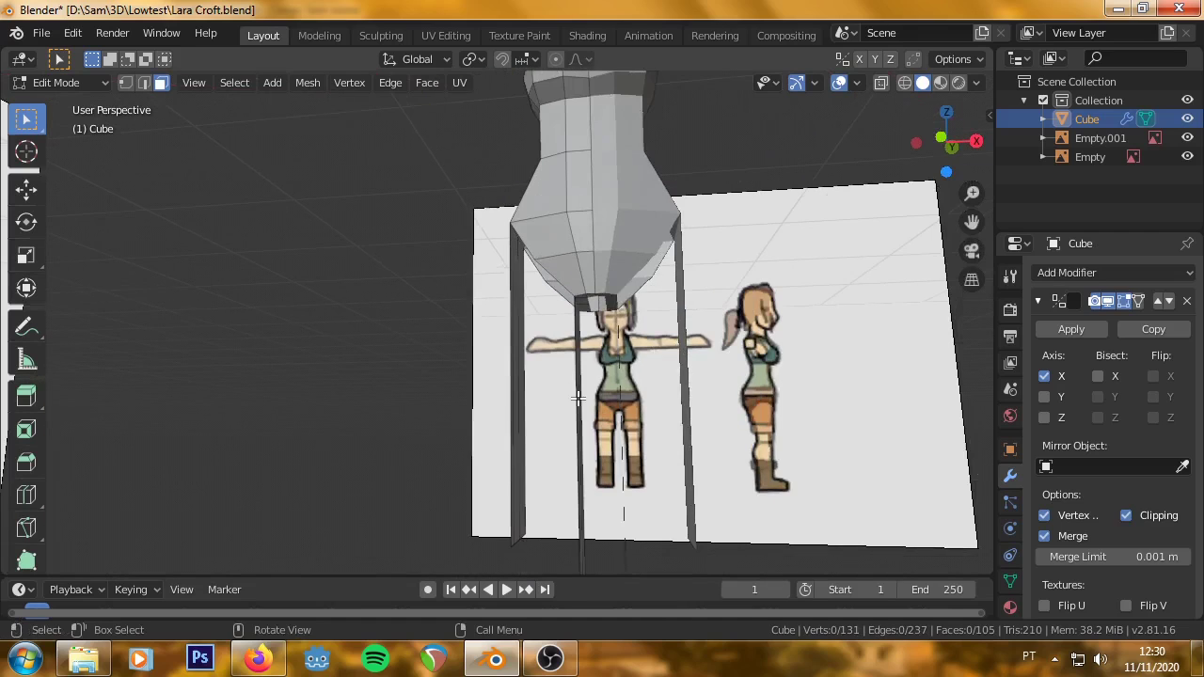
Lower the leg vertices about 0.10 m along Z and hide the Empty.001 reference.
{"action": "mouse_move", "coordinate": [650, 403]}
{"action": "middle_mouse_down"}
{"action": "mouse_move", "coordinate": [586, 443]}
{"action": "mouse_move", "coordinate": [559, 511]}
{"action": "mouse_move", "coordinate": [631, 537]}
{"action": "mouse_move", "coordinate": [648, 538]}
{"action": "mouse_move", "coordinate": [352, 380]}
{"action": "middle_mouse_up"}
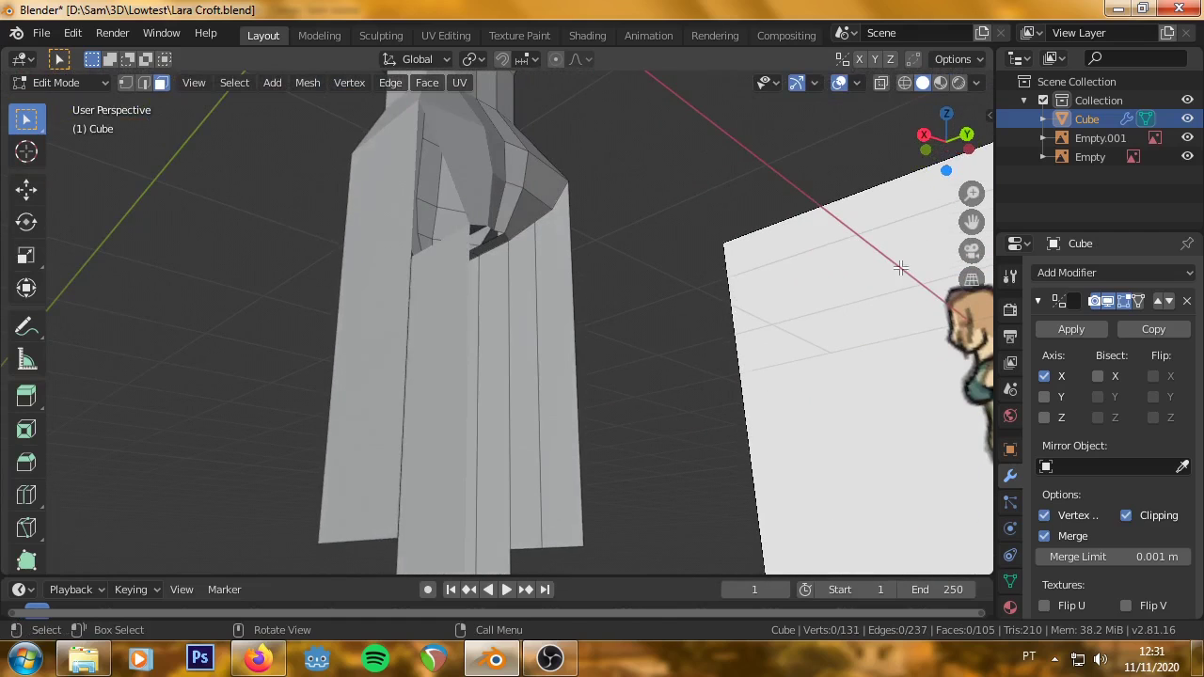
{"action": "mouse_move", "coordinate": [558, 315]}
{"action": "middle_mouse_down"}
{"action": "mouse_move", "coordinate": [454, 314]}
{"action": "mouse_move", "coordinate": [377, 358]}
{"action": "mouse_move", "coordinate": [545, 314]}
{"action": "middle_mouse_up"}
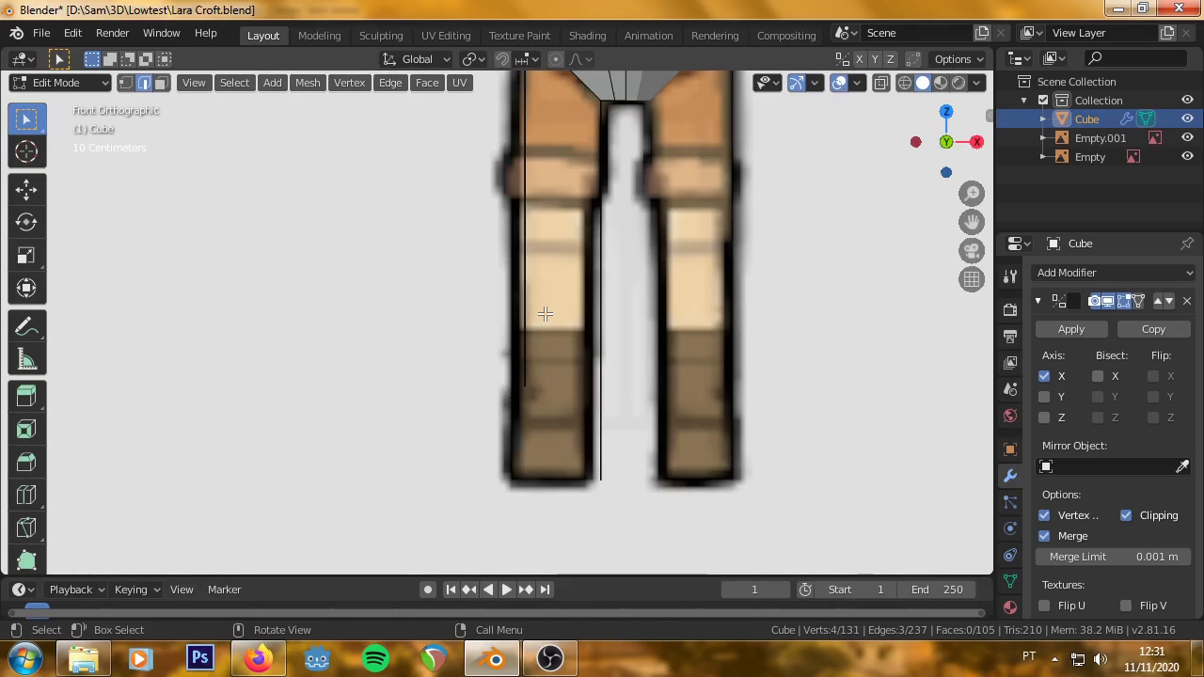
{"action": "key", "text": "g"}
{"action": "key", "text": "z"}
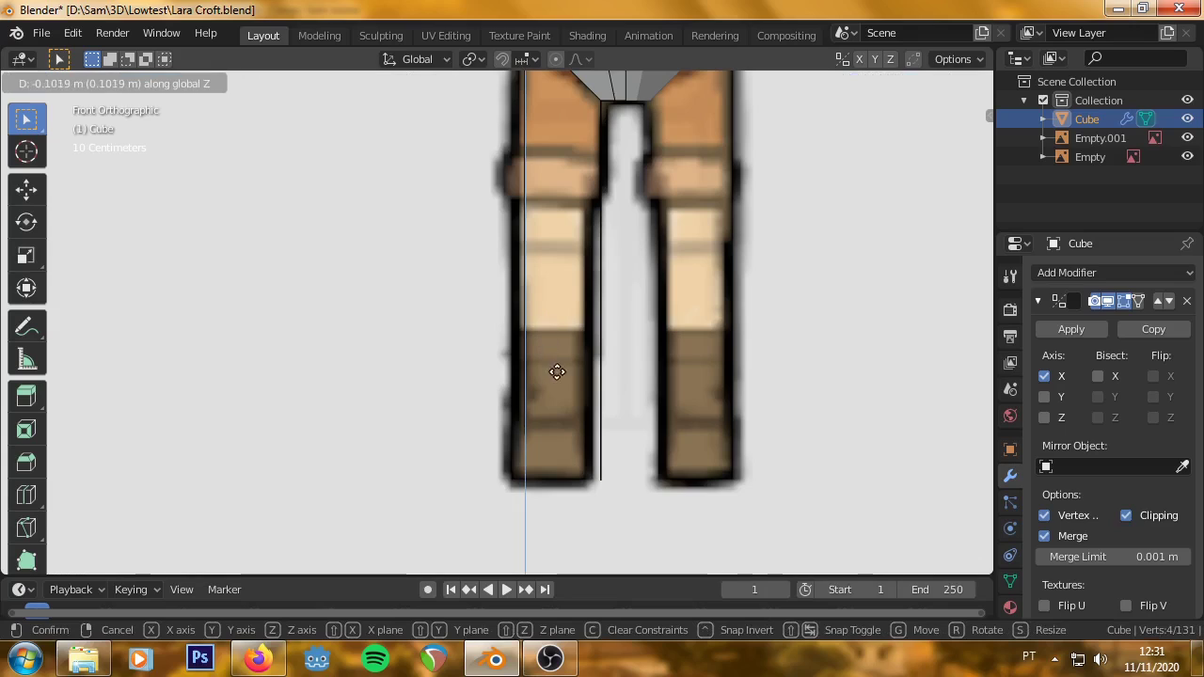
{"action": "left_click", "coordinate": [567, 406]}
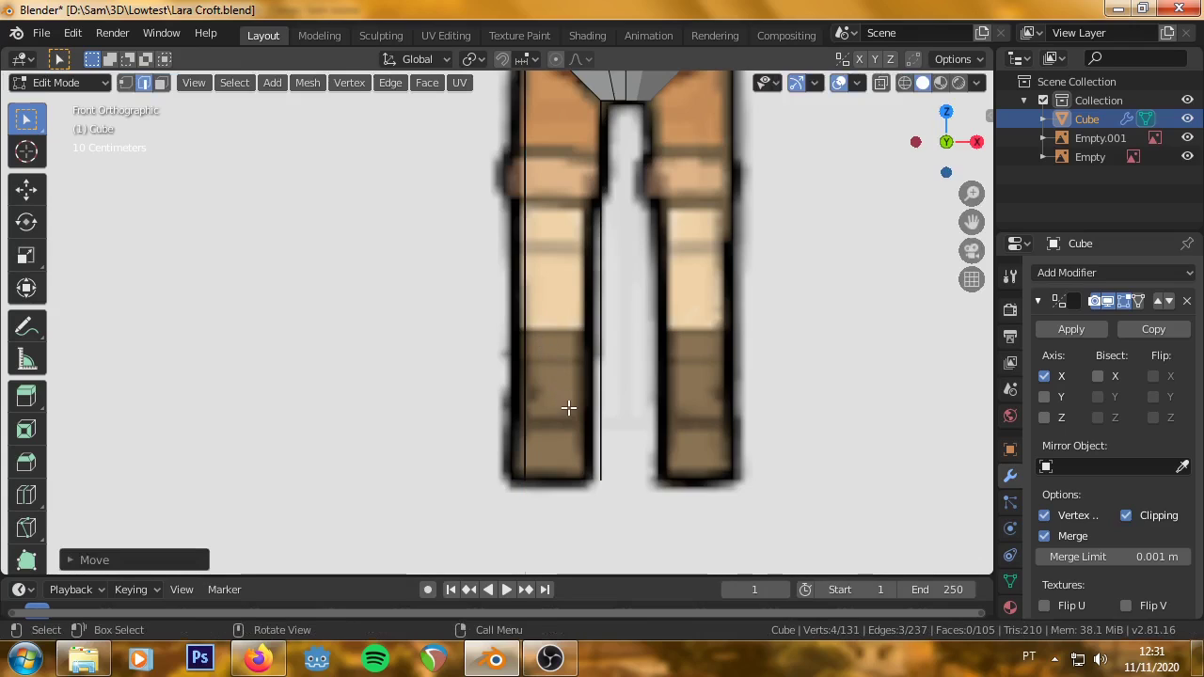
{"action": "left_click", "coordinate": [1187, 139]}
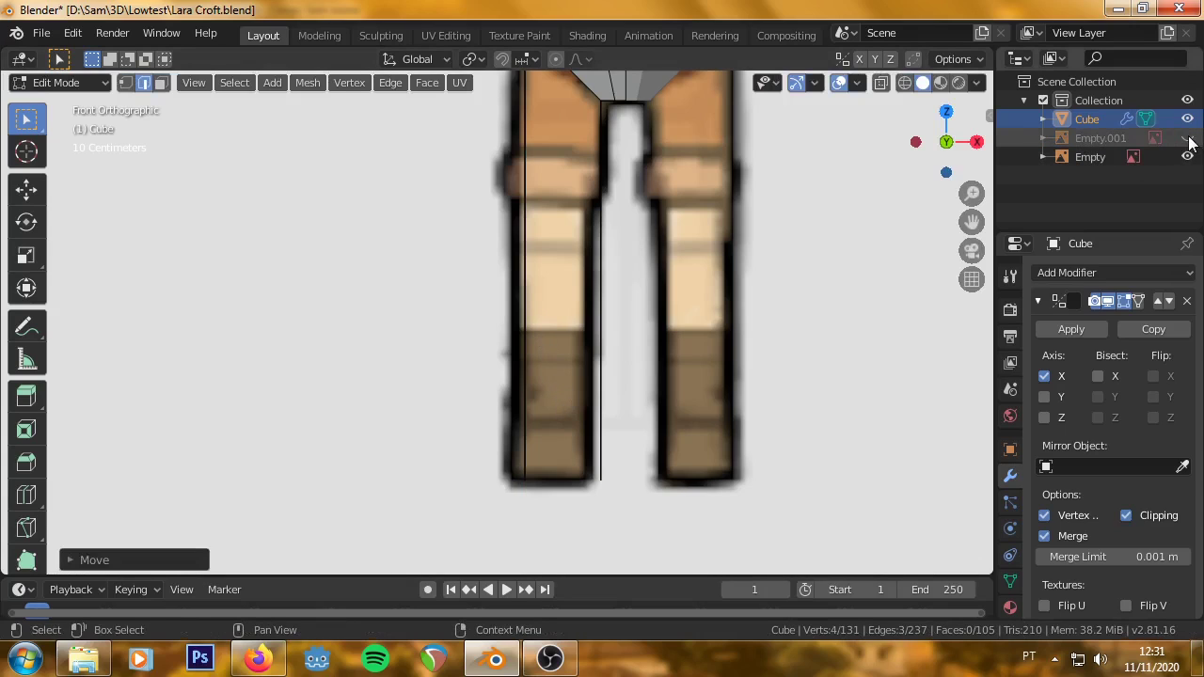
Show Empty.001 again and rename it 'lado' in the Outliner.
{"action": "left_click", "coordinate": [1187, 138]}
{"action": "double_click", "coordinate": [1100, 137]}
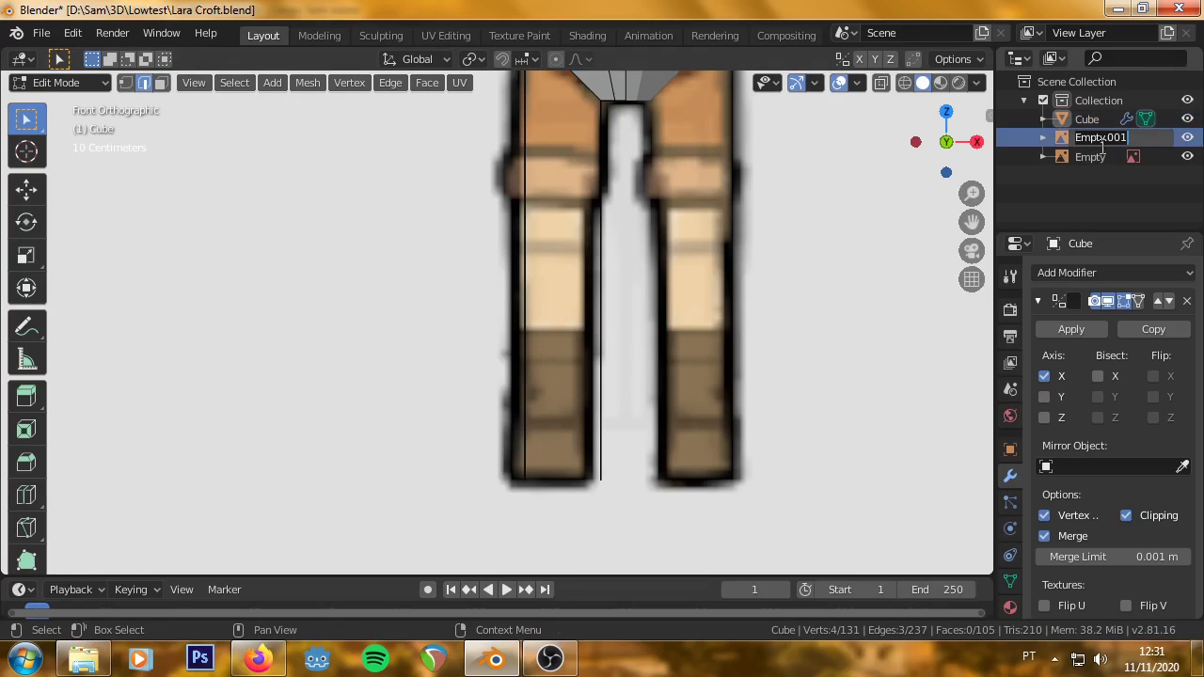
{"action": "type", "text": "lado"}
{"action": "key", "text": "Return"}
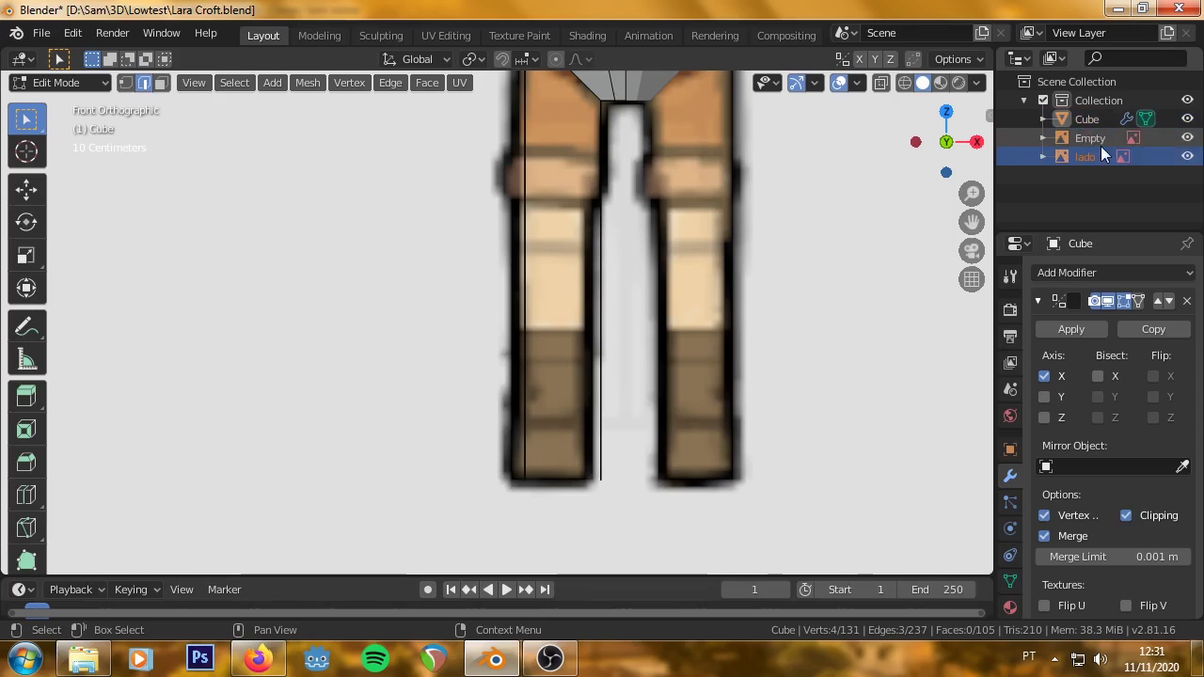
Rename Empty to 'frente' and hide it from the viewport.
{"action": "double_click", "coordinate": [1096, 138]}
{"action": "type", "text": "f"}
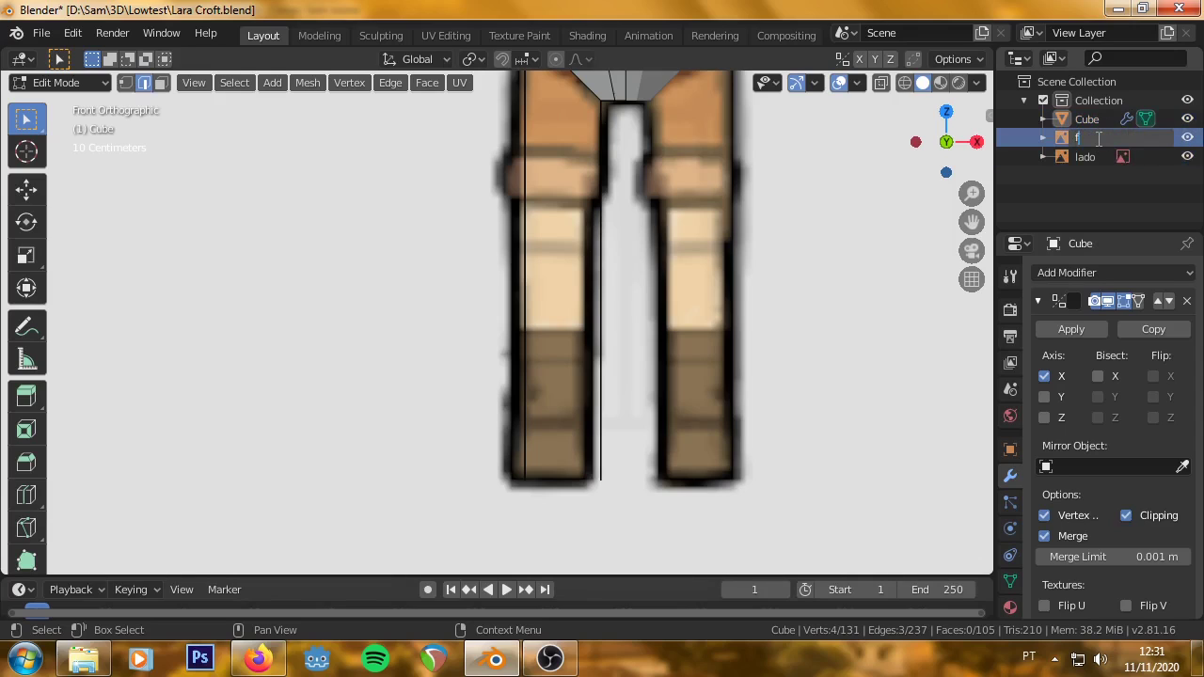
{"action": "type", "text": "rente"}
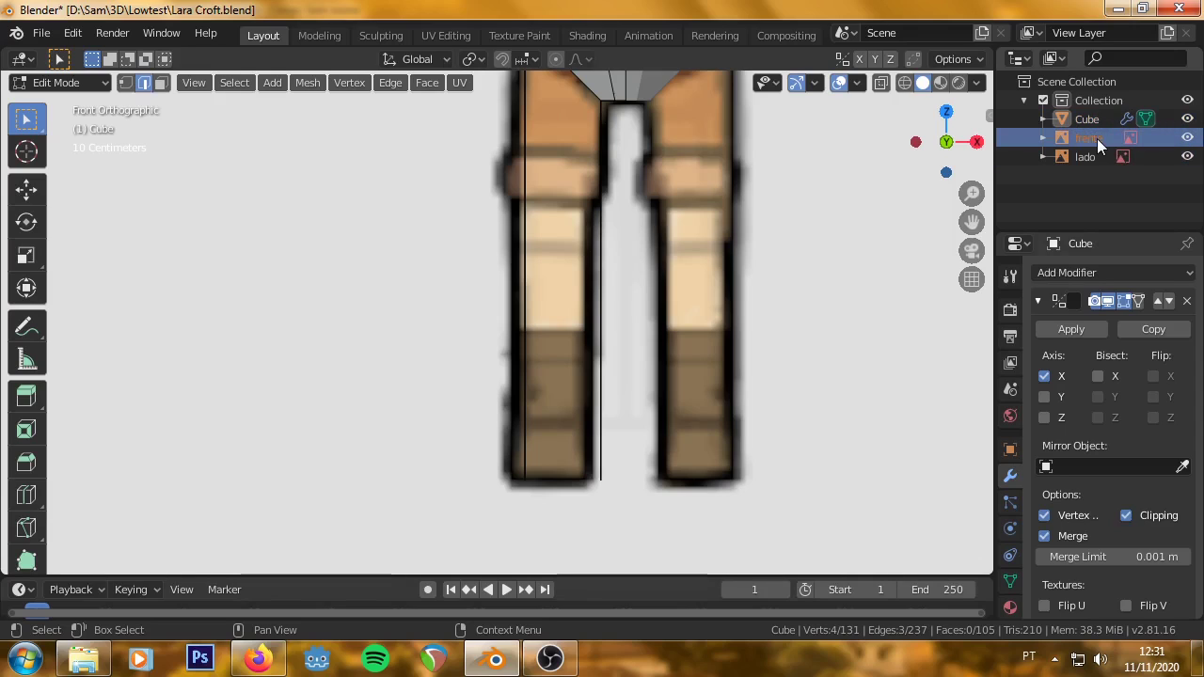
{"action": "key", "text": "Return"}
{"action": "left_click", "coordinate": [1187, 138]}
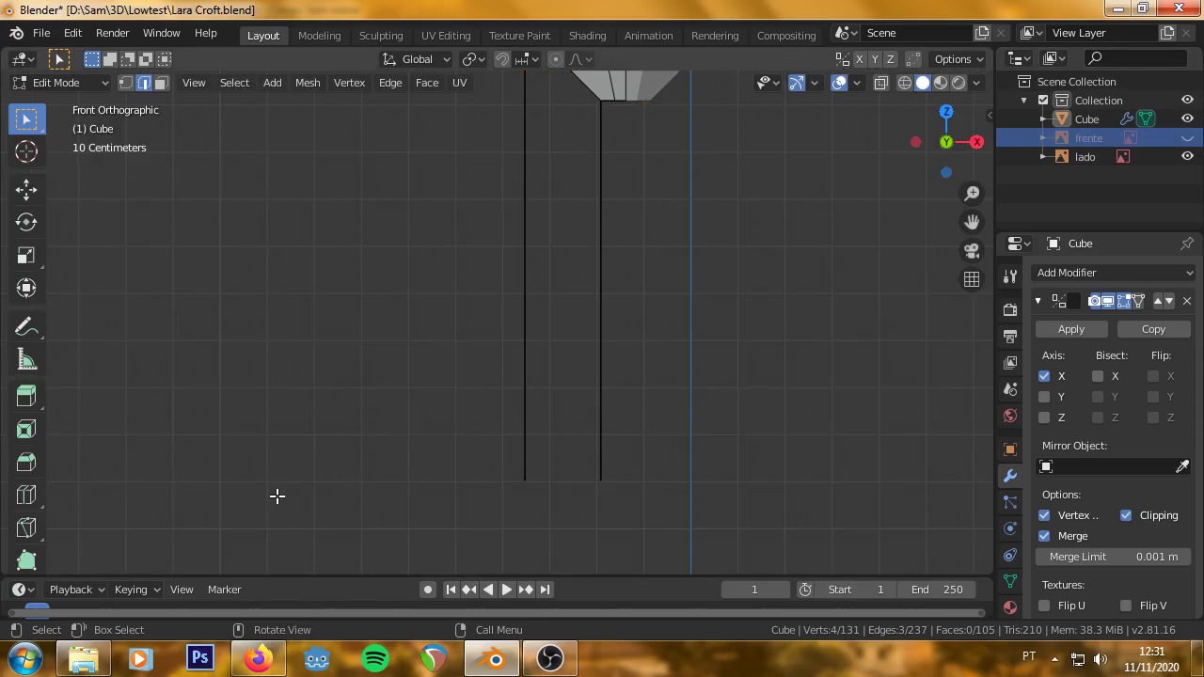
Move the selected leg edges straight down along Z, stretching the strips below the hips.
{"action": "scroll", "coordinate": [510, 502], "scroll_direction": "down", "scroll_amount": 2}
{"action": "scroll", "coordinate": [503, 424], "scroll_direction": "up", "scroll_amount": 4}
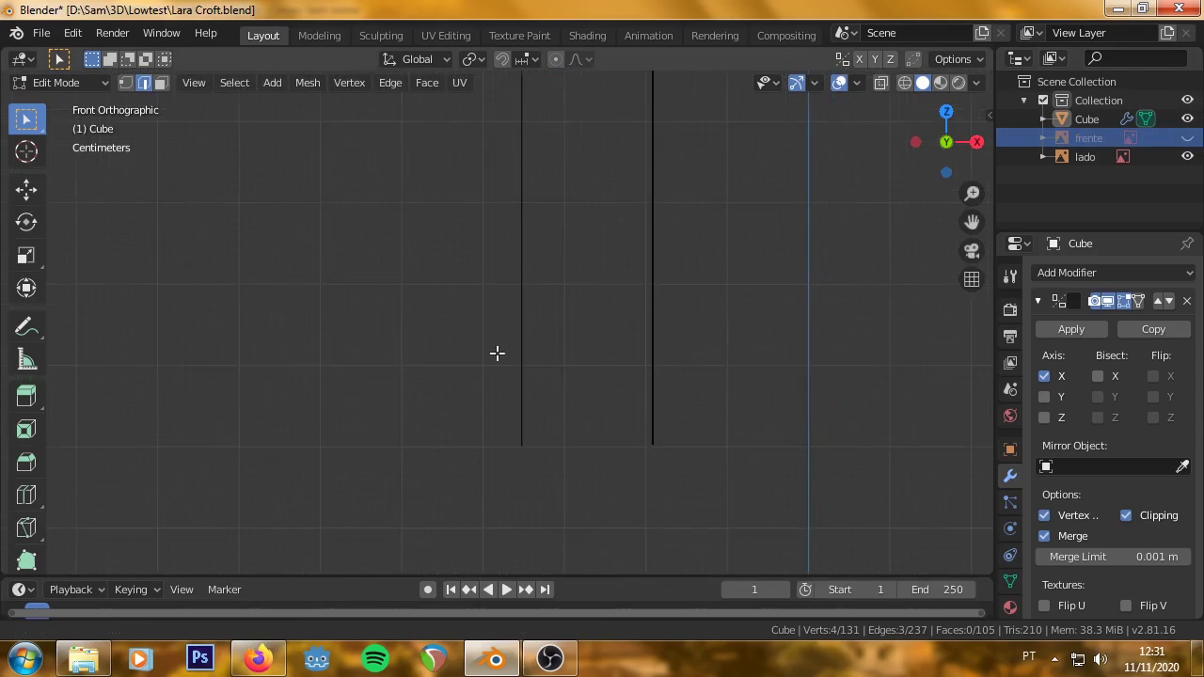
{"action": "middle_click_drag", "start_coordinate": [496, 352], "coordinate": [483, 298], "text": "shift"}
{"action": "scroll", "coordinate": [537, 392], "scroll_direction": "up", "scroll_amount": 1}
{"action": "scroll", "coordinate": [543, 393], "scroll_direction": "up", "scroll_amount": 3}
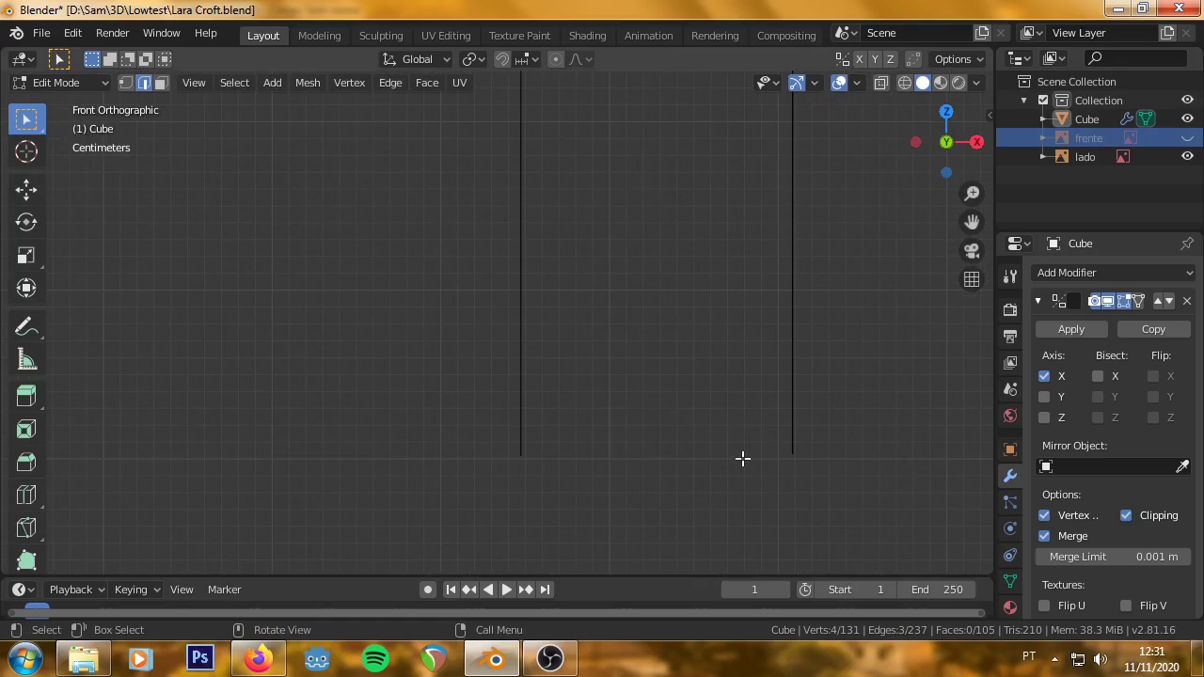
{"action": "mouse_move", "coordinate": [517, 455]}
{"action": "middle_mouse_down"}
{"action": "mouse_move", "coordinate": [505, 451]}
{"action": "mouse_move", "coordinate": [540, 464]}
{"action": "mouse_move", "coordinate": [478, 430]}
{"action": "middle_mouse_up"}
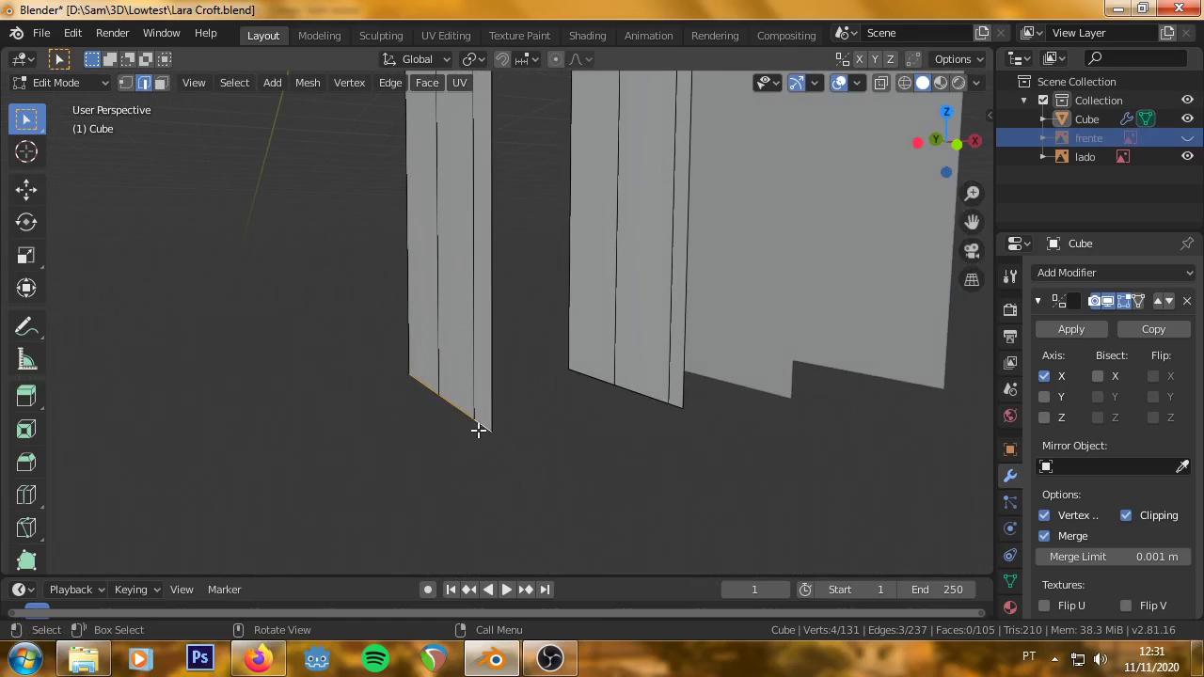
{"action": "key", "text": "KP_1"}
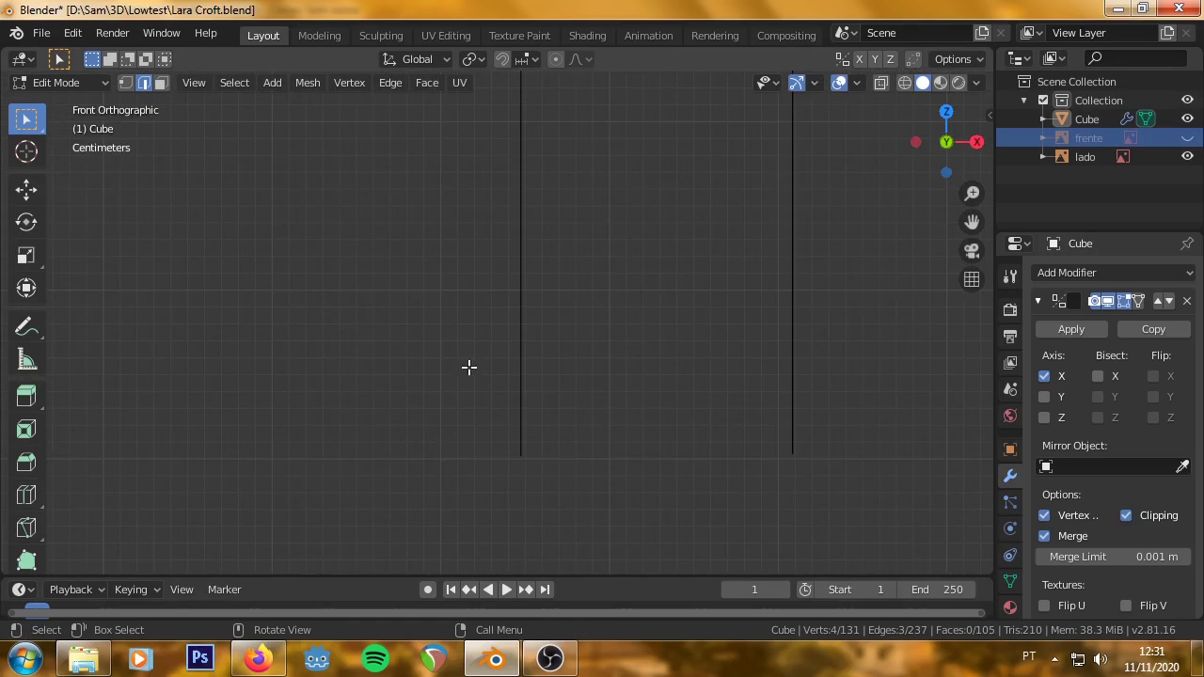
{"action": "scroll", "coordinate": [515, 488], "scroll_direction": "up", "scroll_amount": 3}
{"action": "middle_click_drag", "start_coordinate": [518, 486], "coordinate": [486, 424], "text": "shift"}
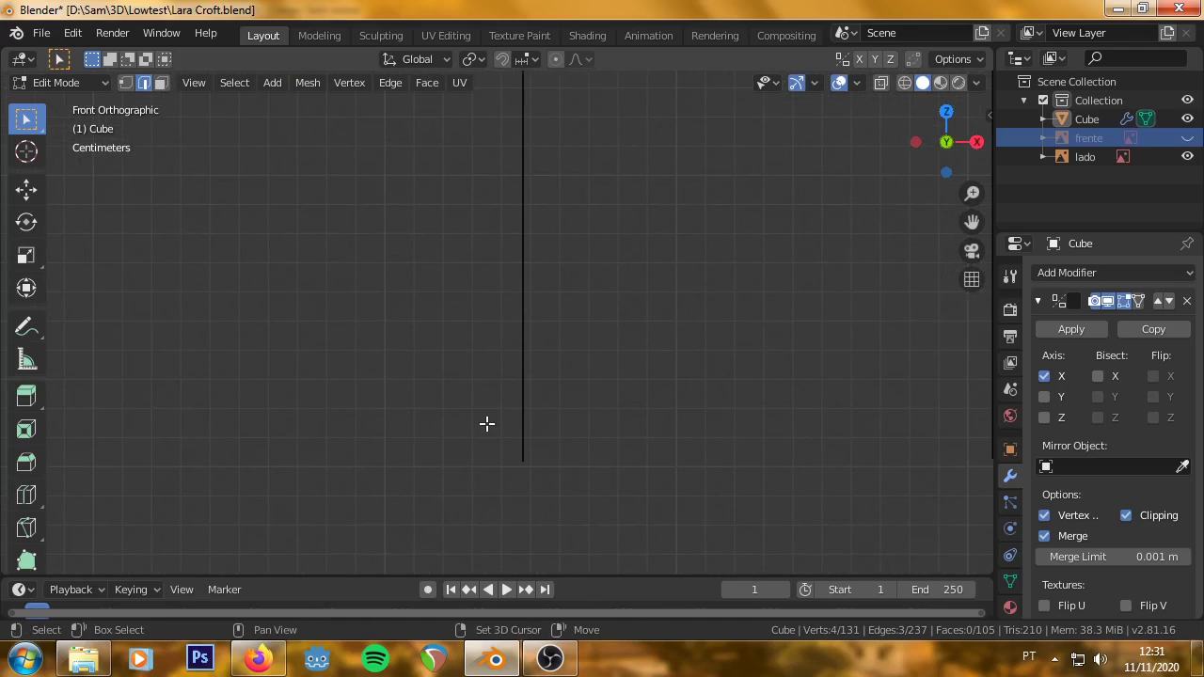
{"action": "key", "text": "g"}
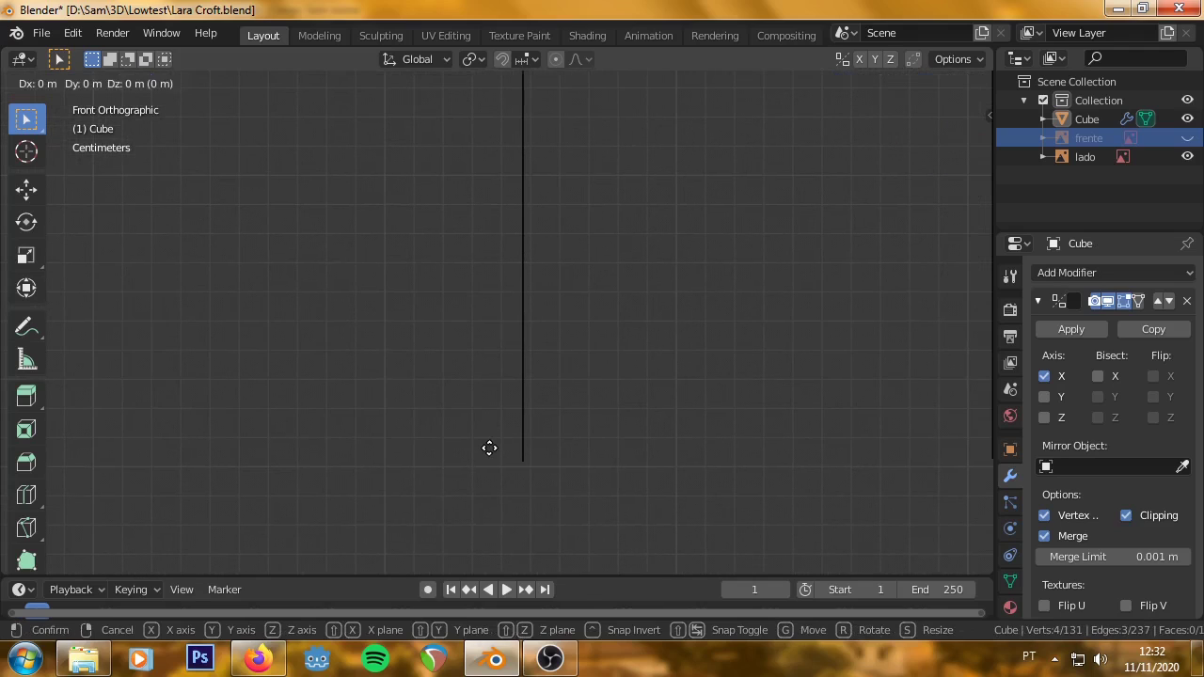
{"action": "key", "text": "z"}
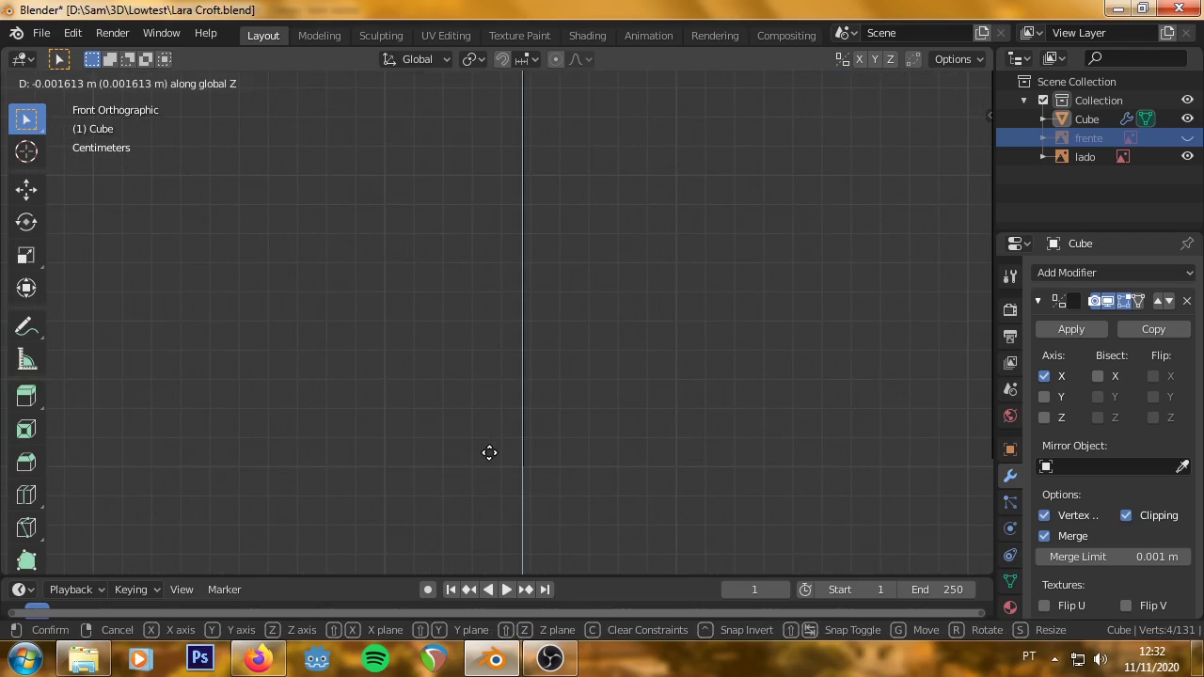
{"action": "left_click", "coordinate": [489, 448]}
Check the legs in front view, then switch to Vertex select mode and pick a single vertex.
{"action": "middle_click_drag", "start_coordinate": [763, 436], "coordinate": [656, 357]}
{"action": "key", "text": "KP_1"}
{"action": "scroll", "coordinate": [621, 442], "scroll_direction": "down", "scroll_amount": 4}
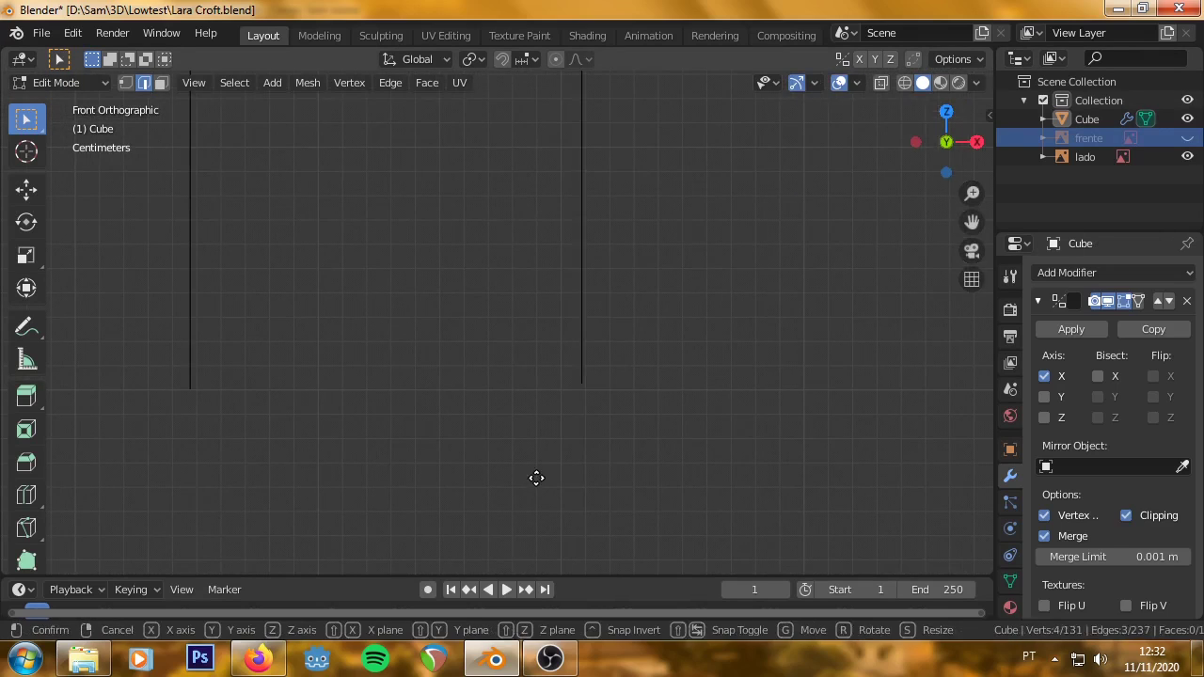
{"action": "scroll", "coordinate": [565, 475], "scroll_direction": "up", "scroll_amount": 4}
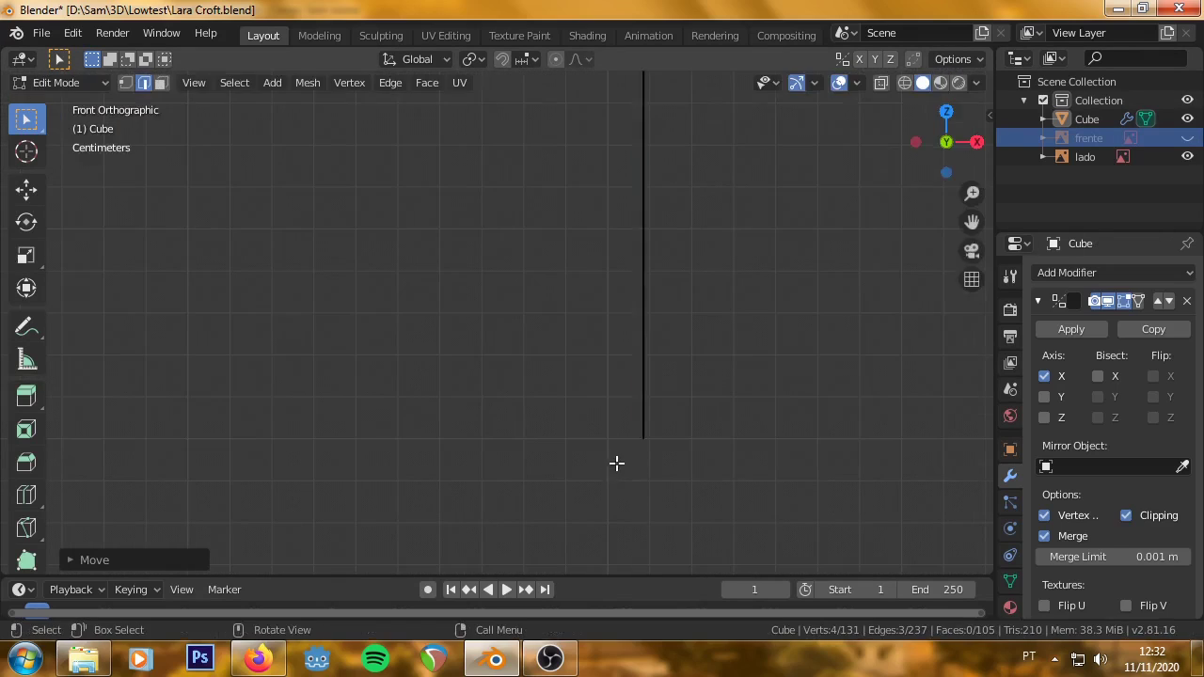
{"action": "middle_click_drag", "start_coordinate": [613, 468], "coordinate": [567, 223]}
{"action": "scroll", "coordinate": [553, 116], "scroll_direction": "up", "scroll_amount": 2}
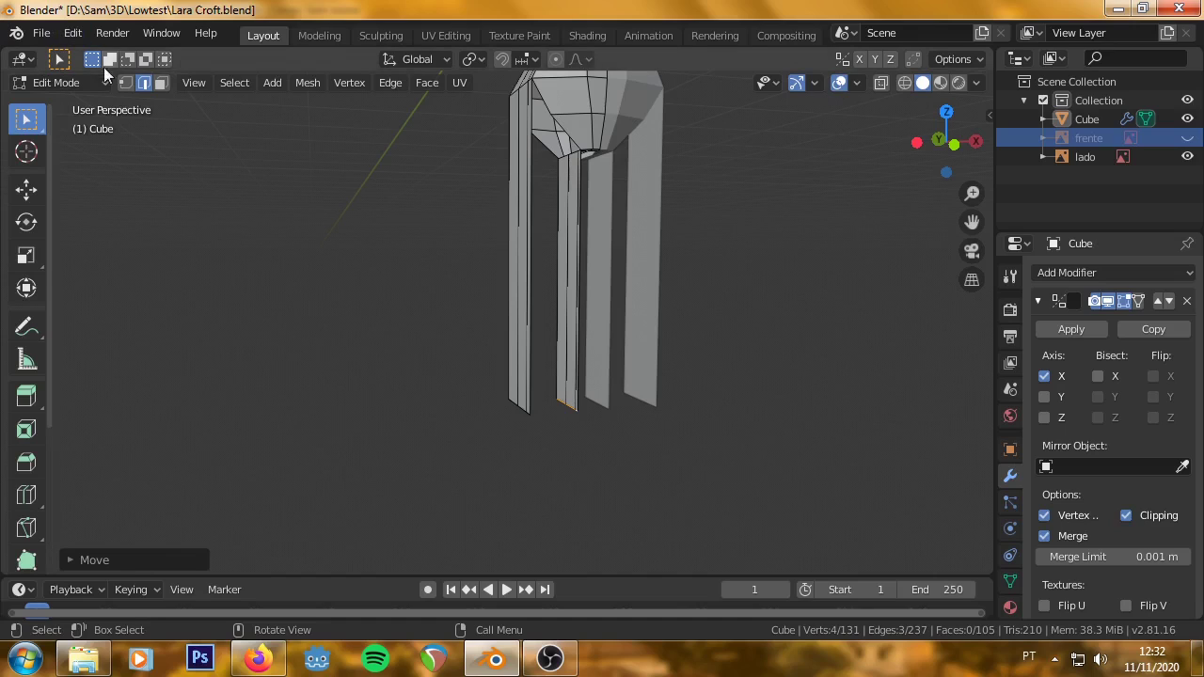
{"action": "left_click", "coordinate": [125, 83]}
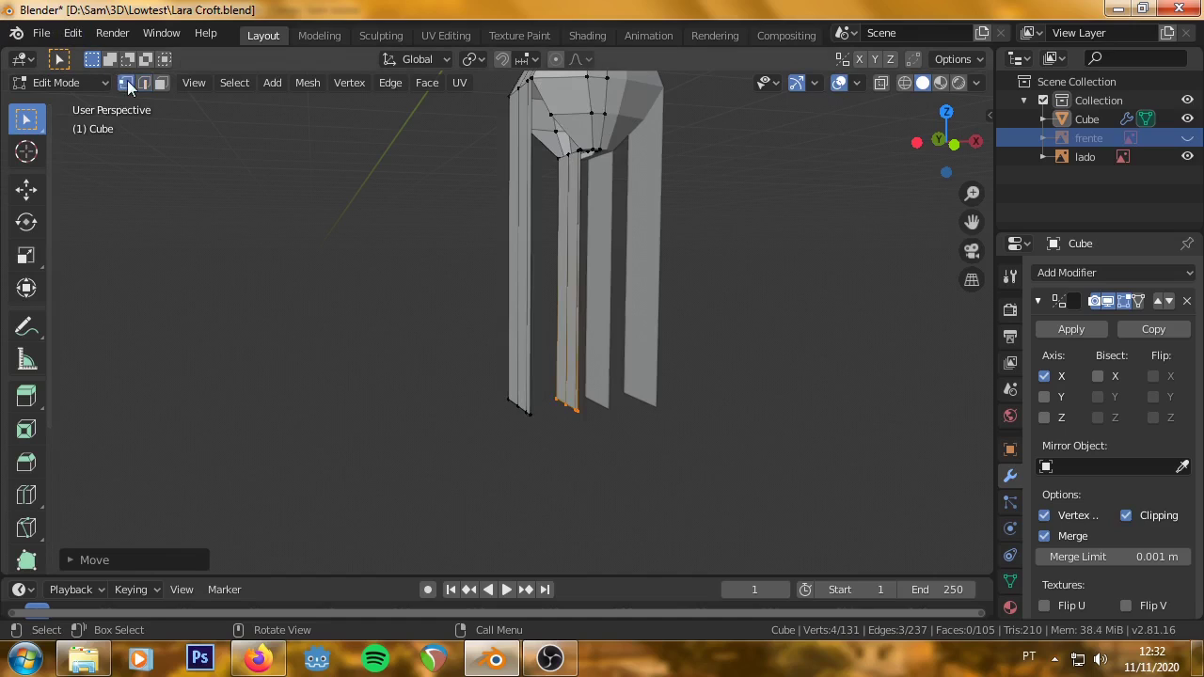
{"action": "left_click", "coordinate": [550, 124]}
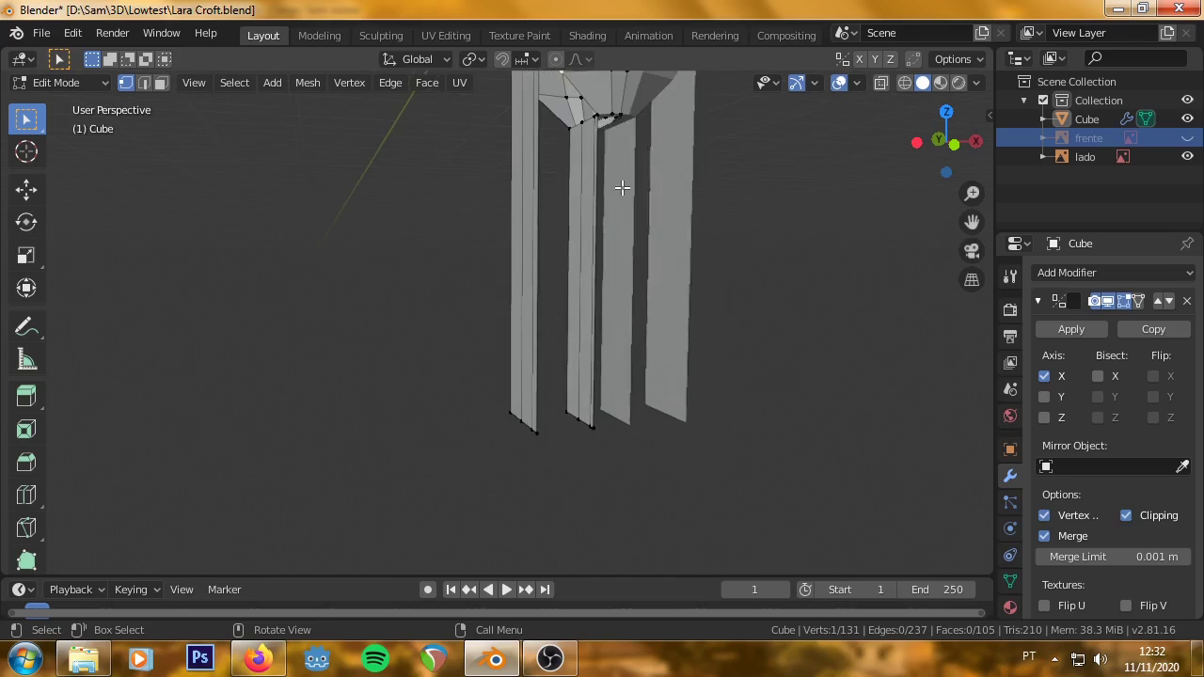
{"action": "middle_click_drag", "start_coordinate": [550, 143], "coordinate": [549, 129]}
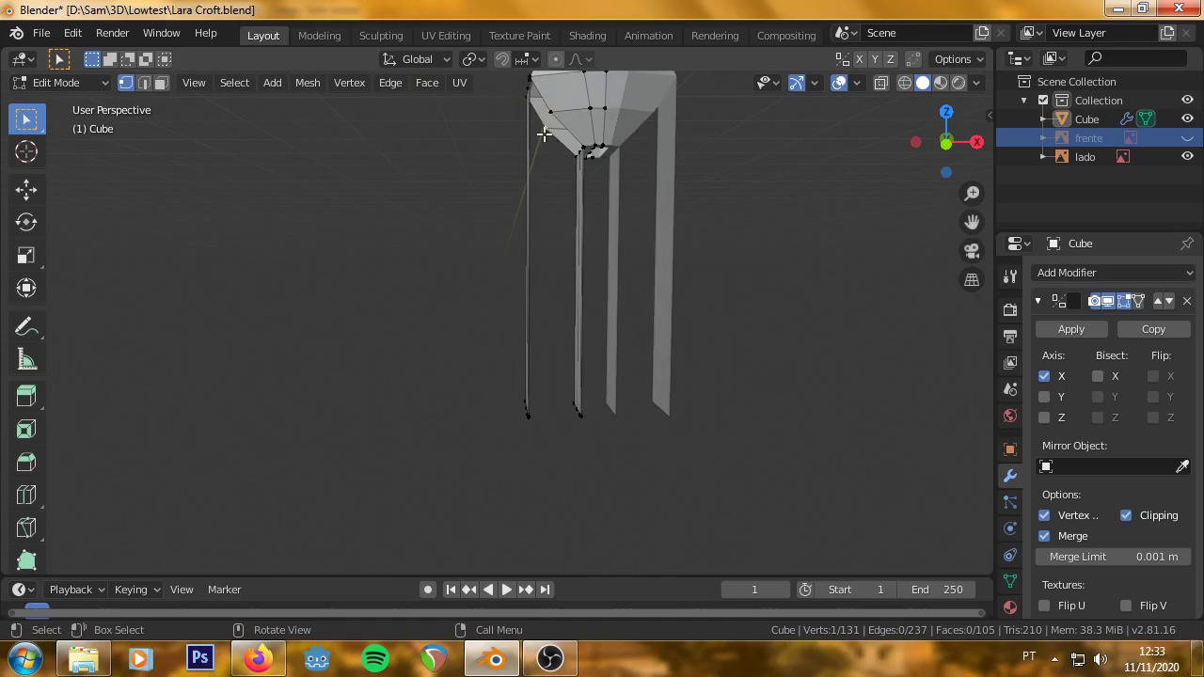
In front orthographic view, extrude the selected hip-underside vertices straight down along Z.
{"action": "key", "text": "shift"}
{"action": "key", "text": "KP_1"}
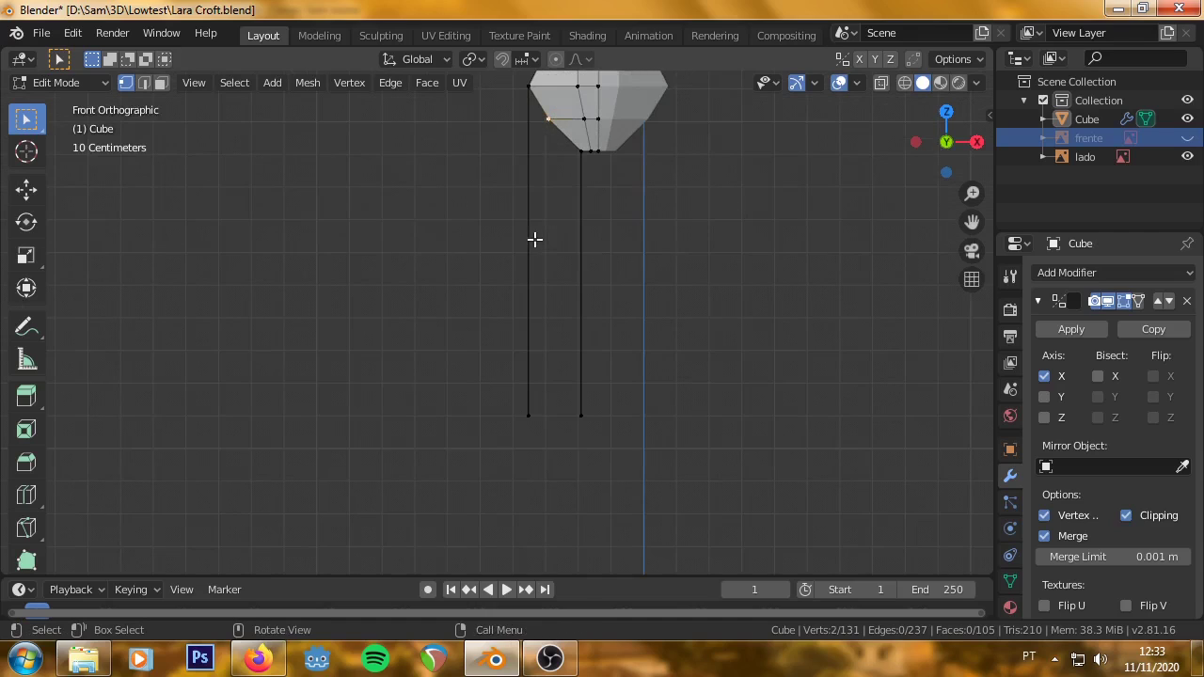
{"action": "scroll", "coordinate": [553, 290], "scroll_direction": "up", "scroll_amount": 1}
{"action": "scroll", "coordinate": [563, 295], "scroll_direction": "up", "scroll_amount": 3}
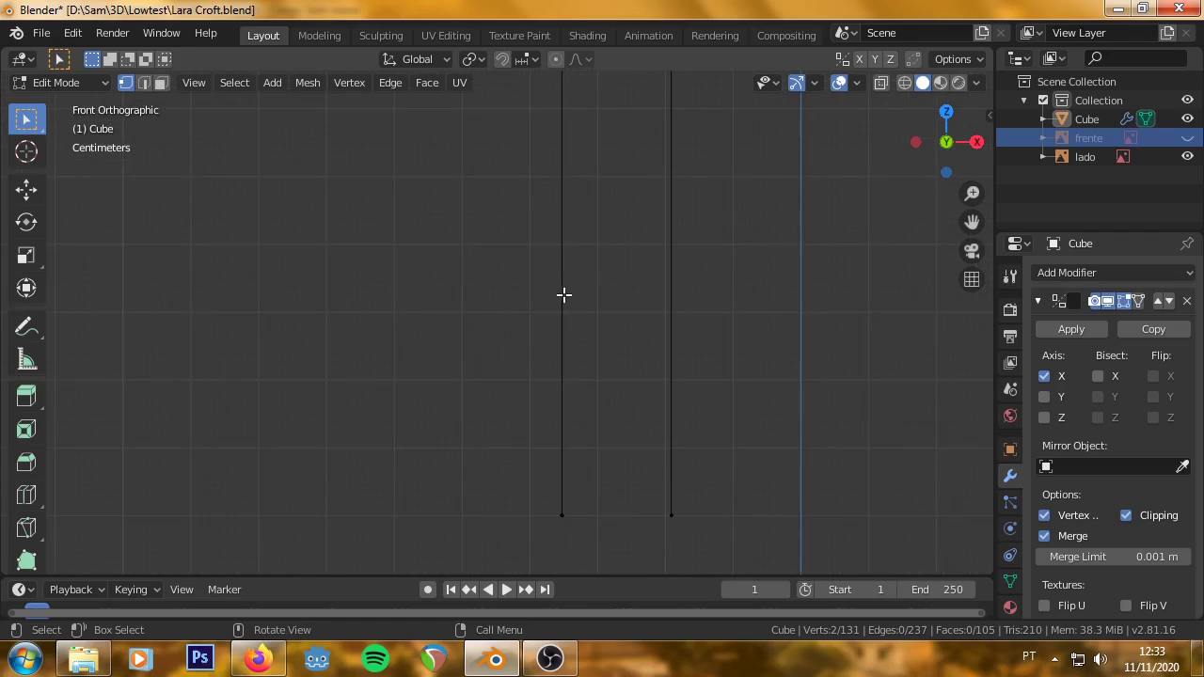
{"action": "scroll", "coordinate": [596, 286], "scroll_direction": "down", "scroll_amount": 3}
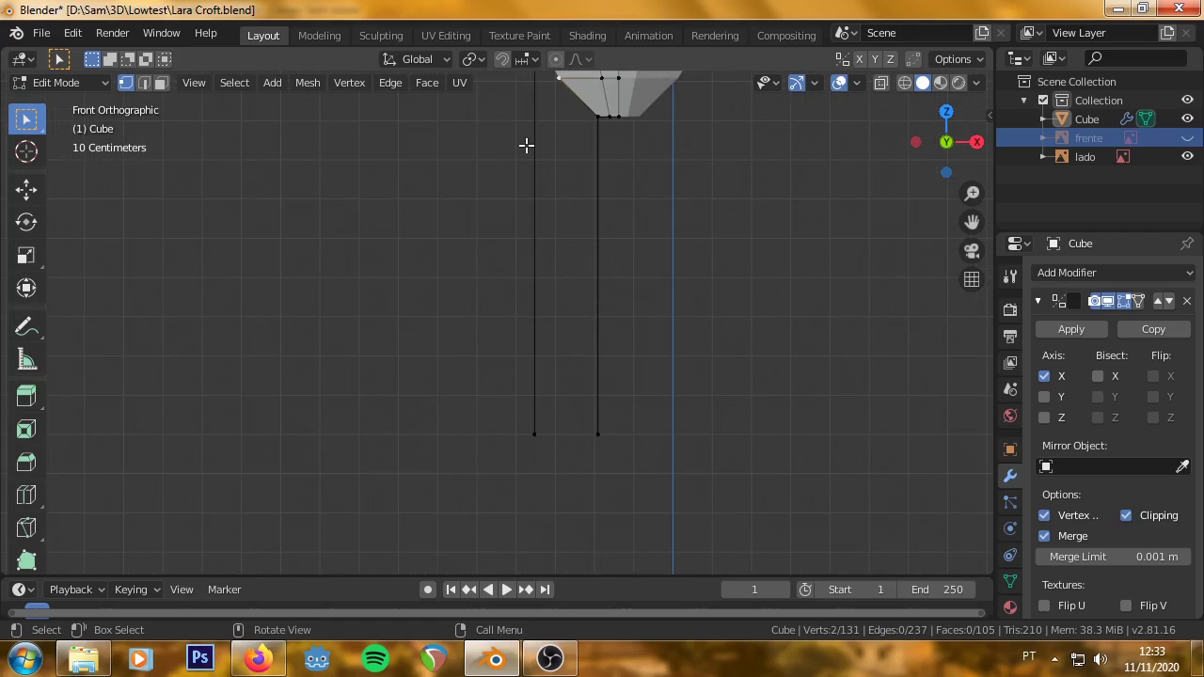
{"action": "key", "text": "e"}
{"action": "key", "text": "z"}
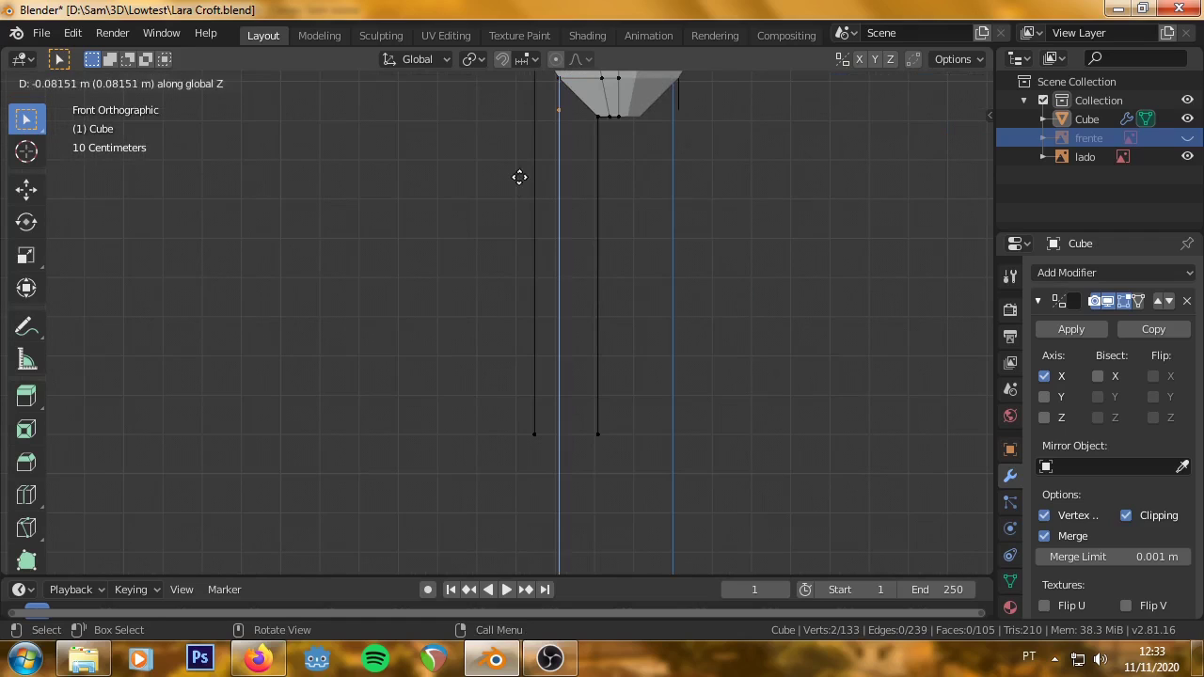
{"action": "left_click", "coordinate": [517, 500]}
Zoom and orbit into a perspective view to inspect the new vertical leg lines.
{"action": "scroll", "coordinate": [559, 470], "scroll_direction": "up", "scroll_amount": 5}
{"action": "middle_click_drag", "start_coordinate": [558, 427], "coordinate": [455, 196], "text": "shift"}
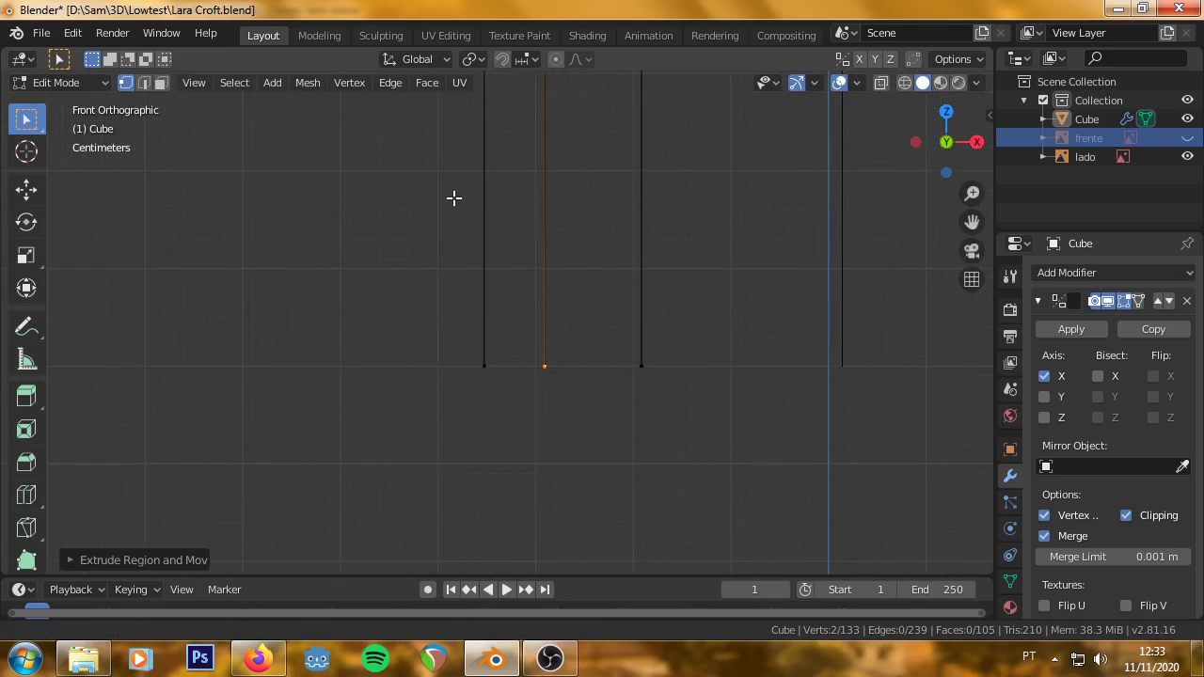
{"action": "scroll", "coordinate": [532, 414], "scroll_direction": "up", "scroll_amount": 3}
{"action": "scroll", "coordinate": [532, 421], "scroll_direction": "up", "scroll_amount": 2}
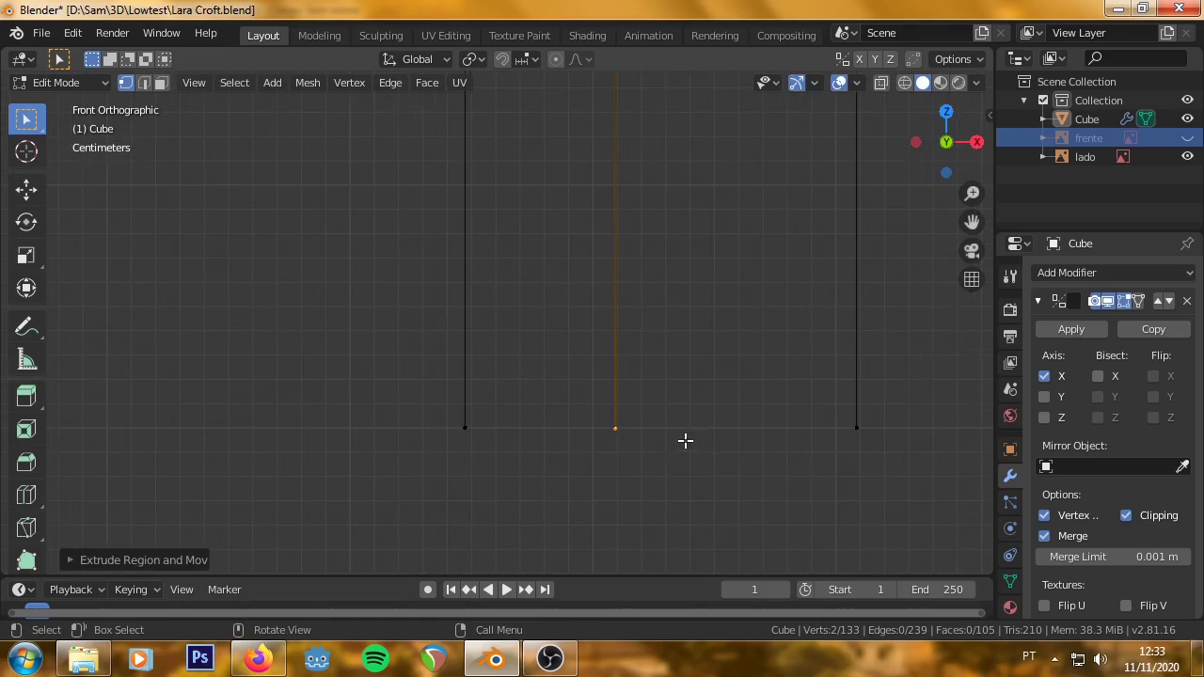
{"action": "scroll", "coordinate": [682, 439], "scroll_direction": "down", "scroll_amount": 2}
{"action": "scroll", "coordinate": [542, 320], "scroll_direction": "down", "scroll_amount": 2}
{"action": "scroll", "coordinate": [486, 250], "scroll_direction": "down", "scroll_amount": 1}
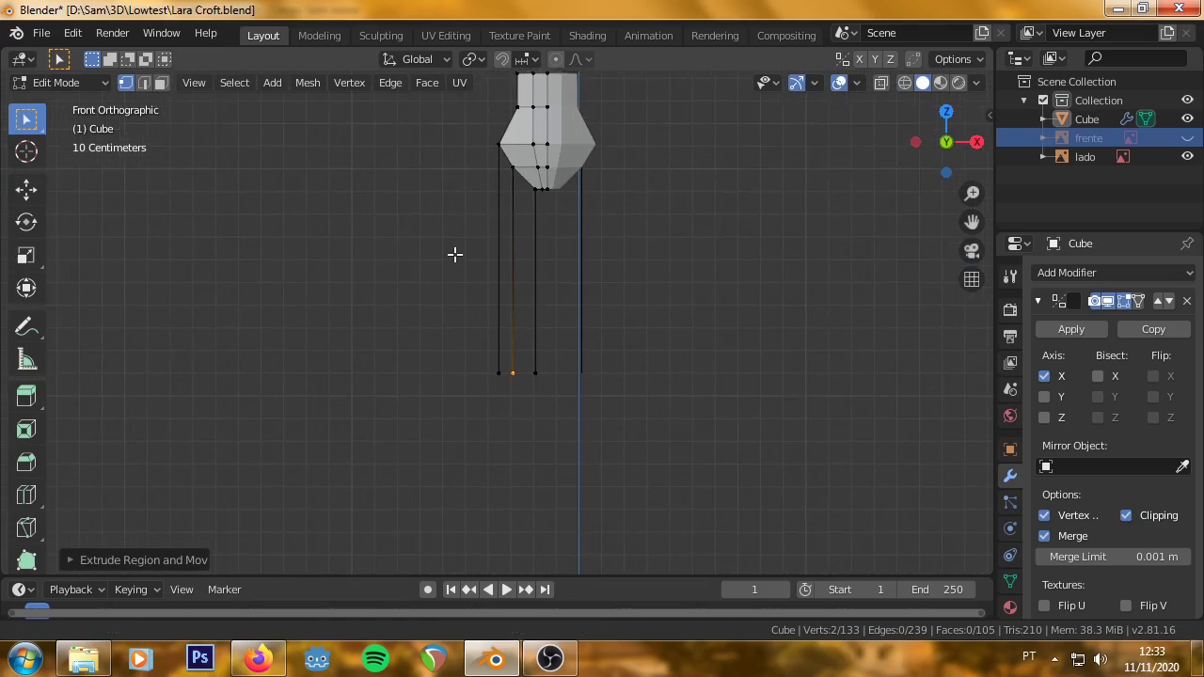
{"action": "scroll", "coordinate": [454, 254], "scroll_direction": "up", "scroll_amount": 1, "text": "shift"}
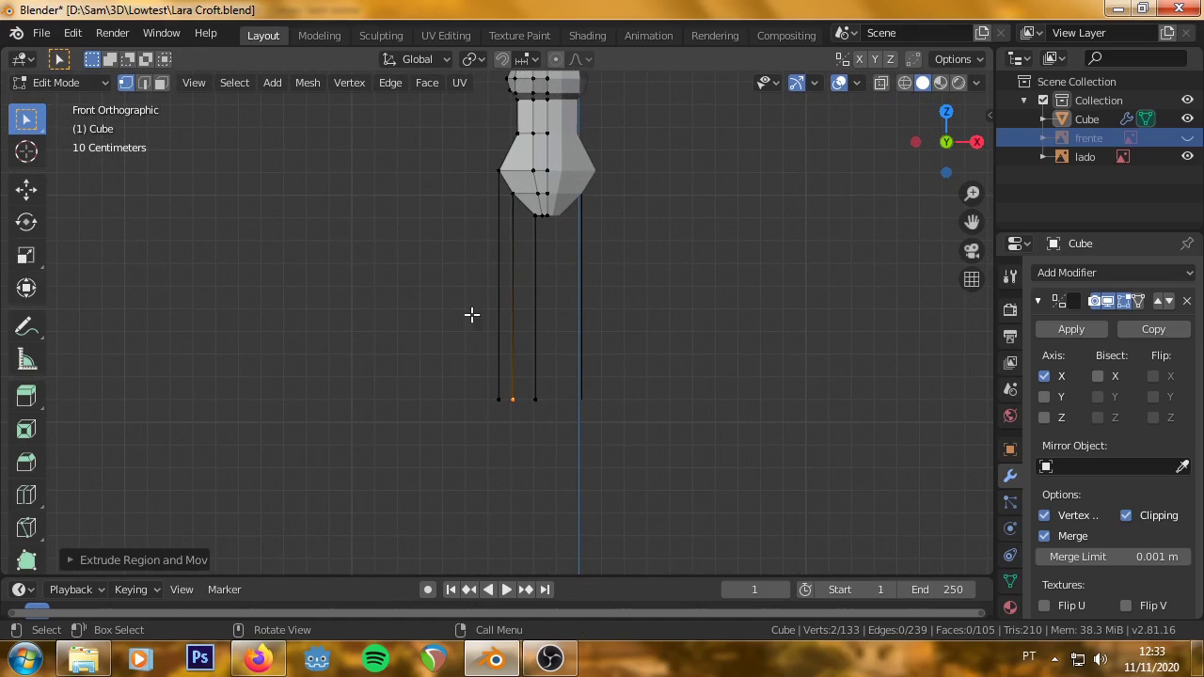
{"action": "scroll", "coordinate": [534, 184], "scroll_direction": "up", "scroll_amount": 2}
{"action": "mouse_move", "coordinate": [518, 193]}
{"action": "middle_mouse_down", "text": "shift"}
{"action": "mouse_move", "coordinate": [405, 314]}
{"action": "mouse_move", "coordinate": [431, 275]}
{"action": "mouse_move", "coordinate": [461, 310]}
{"action": "mouse_move", "coordinate": [505, 317]}
{"action": "mouse_move", "coordinate": [489, 269]}
{"action": "mouse_move", "coordinate": [445, 254]}
{"action": "mouse_move", "coordinate": [476, 266]}
{"action": "mouse_move", "coordinate": [475, 256]}
{"action": "middle_mouse_up", "text": "shift"}
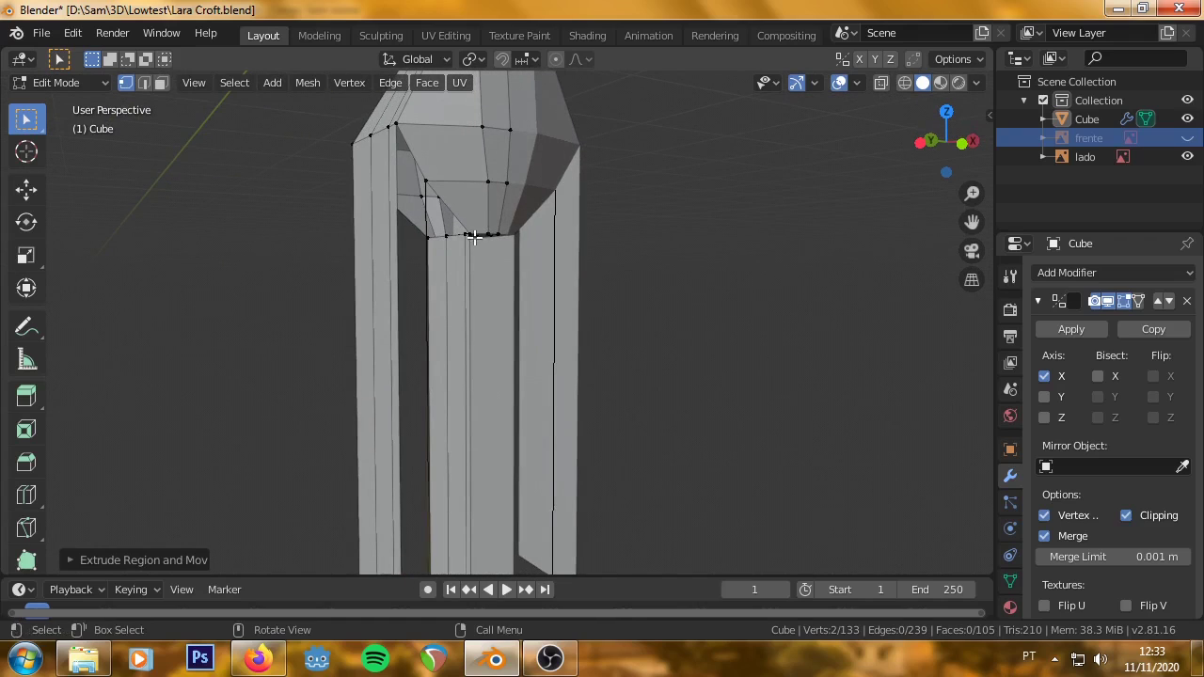
Fill the first two gaps between the leg strips with new four-vertex faces.
{"action": "left_click", "coordinate": [470, 236]}
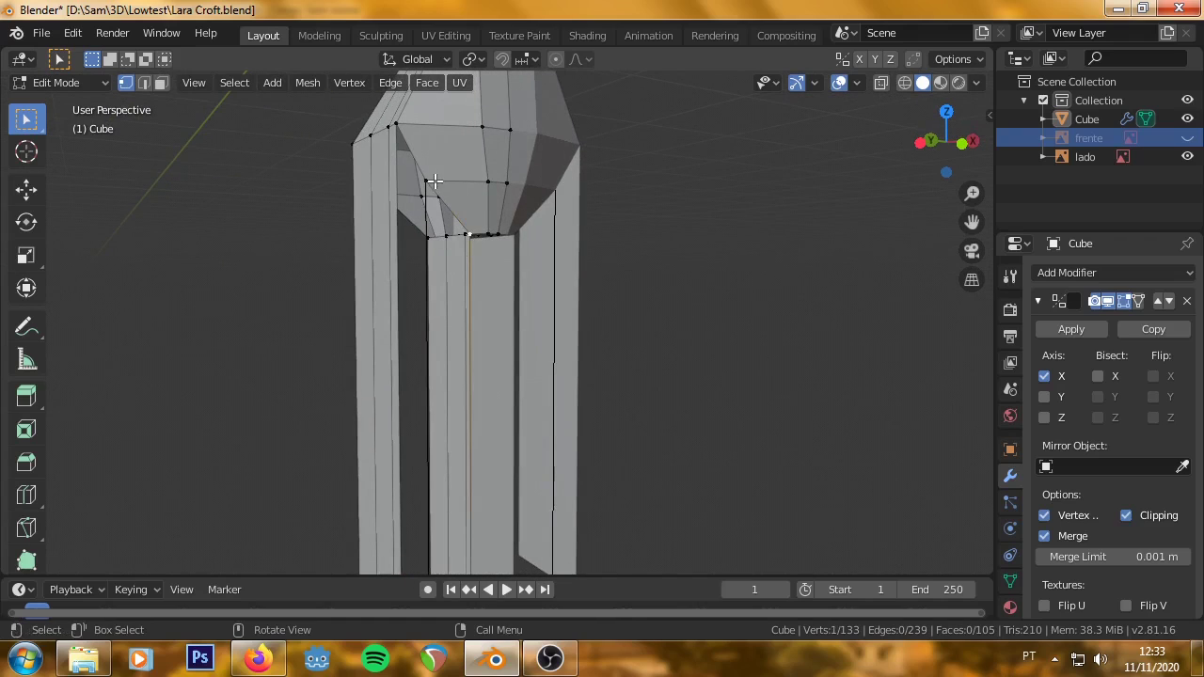
{"action": "left_click", "coordinate": [429, 236], "text": "shift"}
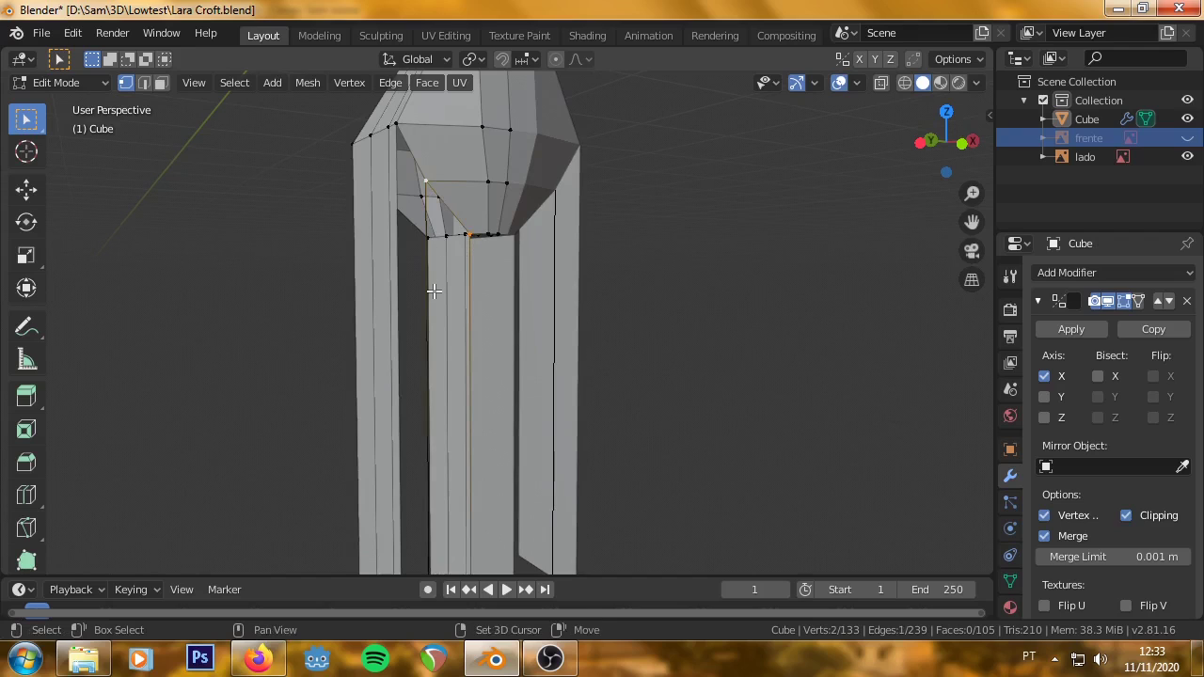
{"action": "middle_click_drag", "start_coordinate": [430, 290], "coordinate": [422, 175], "text": "shift"}
{"action": "mouse_move", "coordinate": [533, 413]}
{"action": "middle_mouse_down"}
{"action": "mouse_move", "coordinate": [424, 449]}
{"action": "mouse_move", "coordinate": [476, 502]}
{"action": "mouse_move", "coordinate": [513, 514]}
{"action": "middle_mouse_up"}
{"action": "left_click", "coordinate": [418, 473], "text": "shift"}
{"action": "left_click", "coordinate": [465, 476], "text": "shift"}
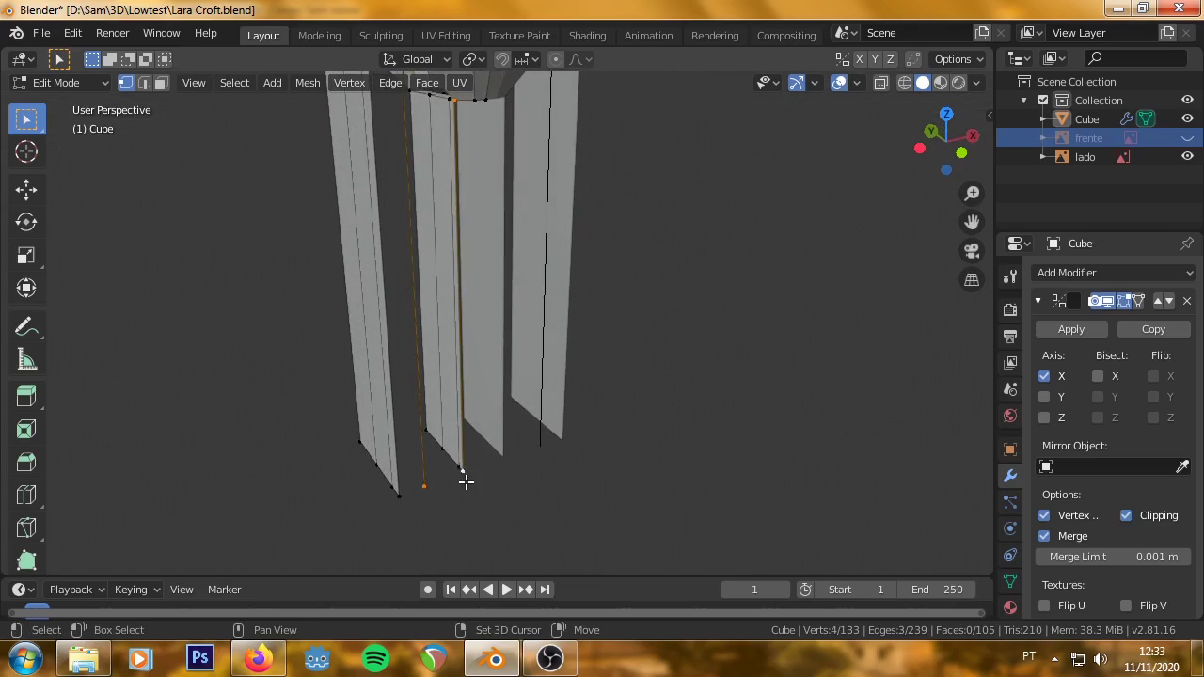
{"action": "scroll", "coordinate": [436, 321], "scroll_direction": "down", "scroll_amount": 2}
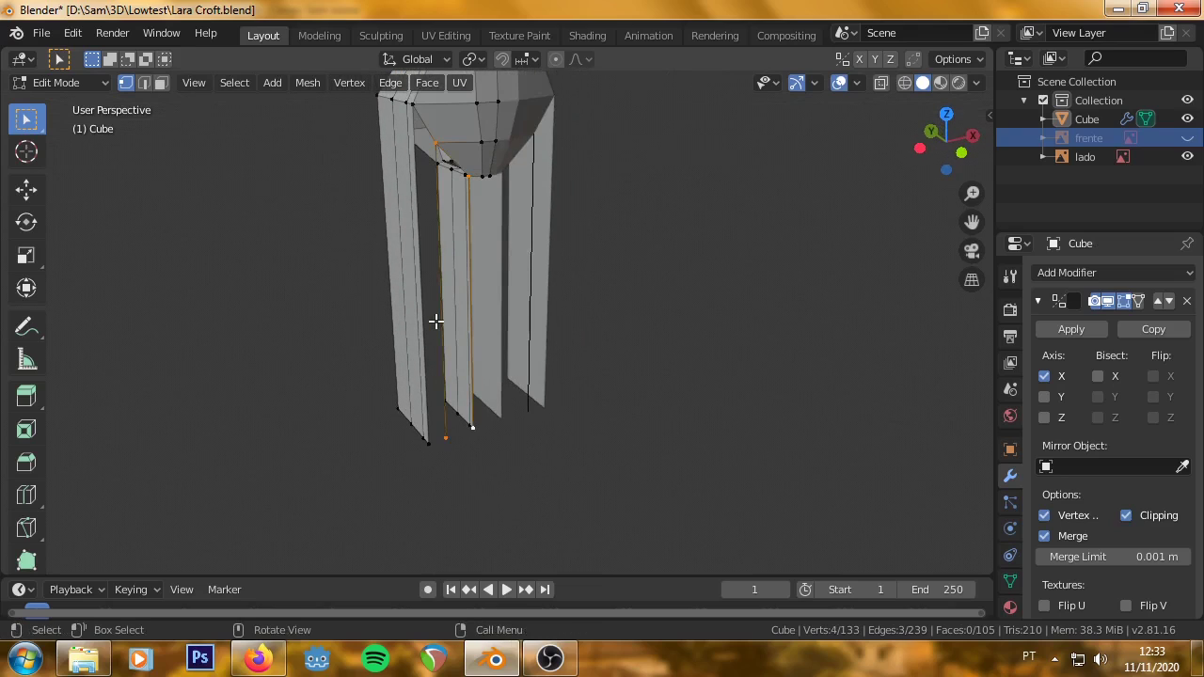
{"action": "key", "text": "f"}
{"action": "mouse_move", "coordinate": [447, 325]}
{"action": "middle_mouse_down"}
{"action": "mouse_move", "coordinate": [567, 263]}
{"action": "mouse_move", "coordinate": [374, 249]}
{"action": "mouse_move", "coordinate": [395, 403]}
{"action": "mouse_move", "coordinate": [457, 558]}
{"action": "middle_mouse_up"}
{"action": "left_click", "coordinate": [442, 439]}
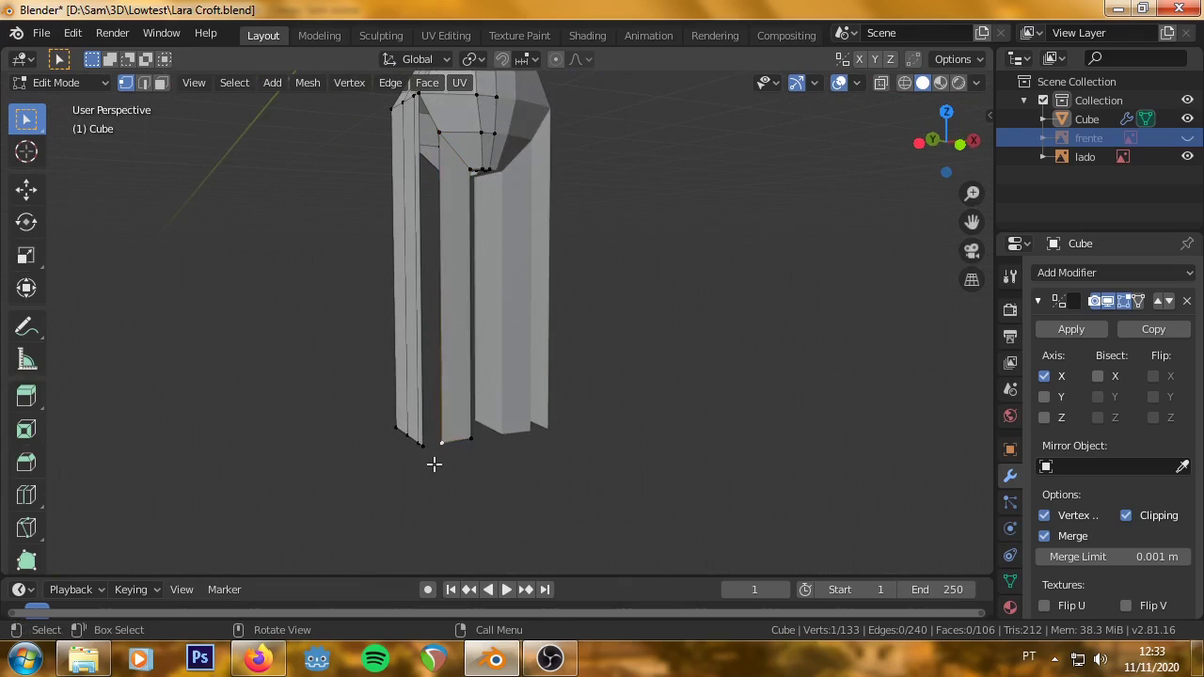
{"action": "left_click", "coordinate": [422, 446], "text": "shift"}
{"action": "mouse_move", "coordinate": [440, 282]}
{"action": "middle_mouse_down"}
{"action": "mouse_move", "coordinate": [462, 423]}
{"action": "mouse_move", "coordinate": [439, 266]}
{"action": "middle_mouse_up"}
{"action": "left_click", "coordinate": [440, 264], "text": "shift"}
{"action": "left_click", "coordinate": [421, 229], "text": "shift"}
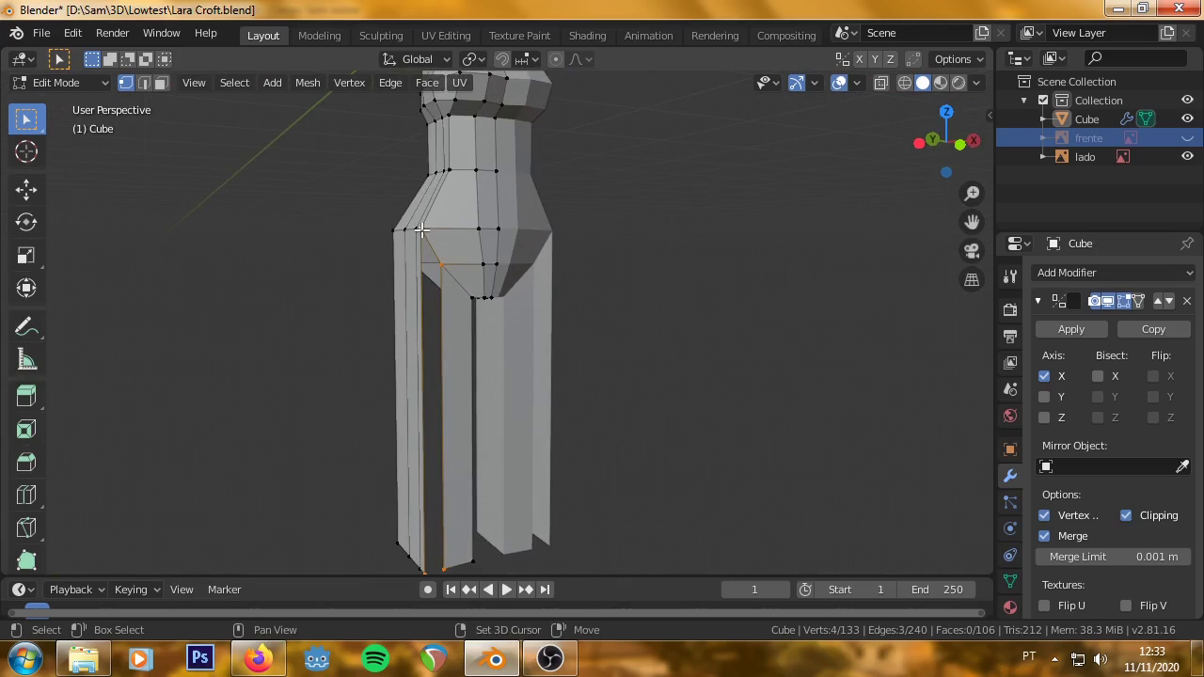
{"action": "key", "text": "f"}
From a side view, fill two more leg-strip gaps with new faces.
{"action": "mouse_move", "coordinate": [406, 324]}
{"action": "middle_mouse_down"}
{"action": "mouse_move", "coordinate": [546, 359]}
{"action": "mouse_move", "coordinate": [683, 338]}
{"action": "mouse_move", "coordinate": [688, 358]}
{"action": "mouse_move", "coordinate": [664, 376]}
{"action": "middle_mouse_up"}
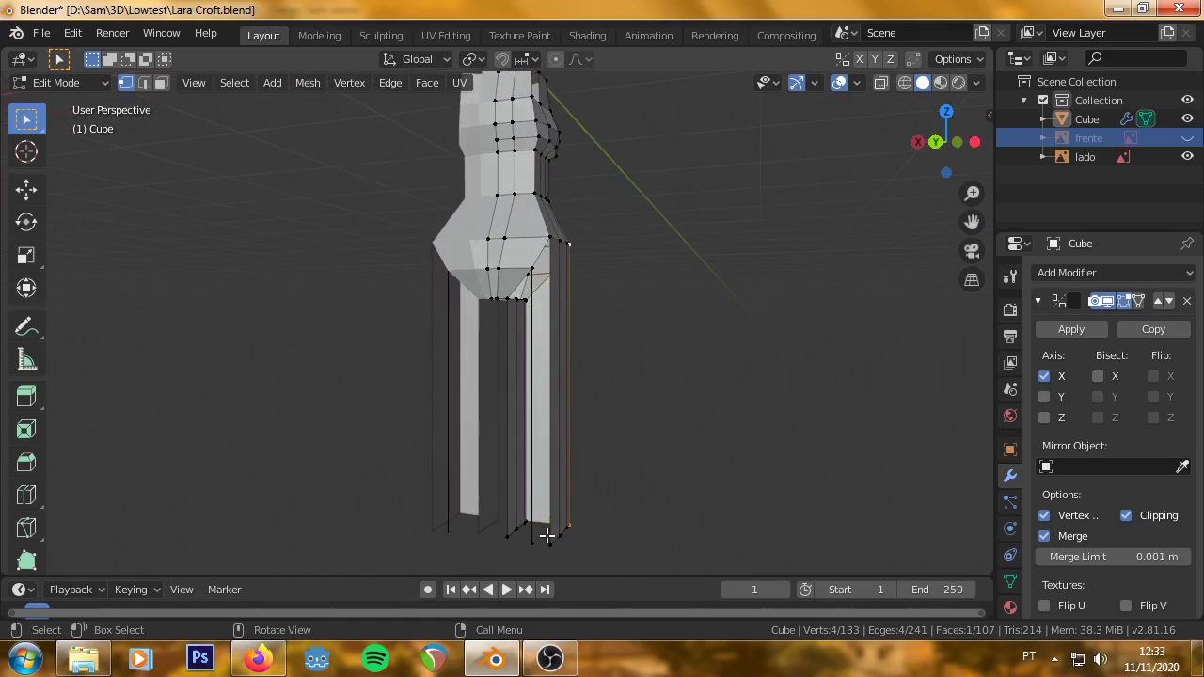
{"action": "left_click", "coordinate": [546, 545]}
{"action": "left_click", "coordinate": [532, 545], "text": "shift"}
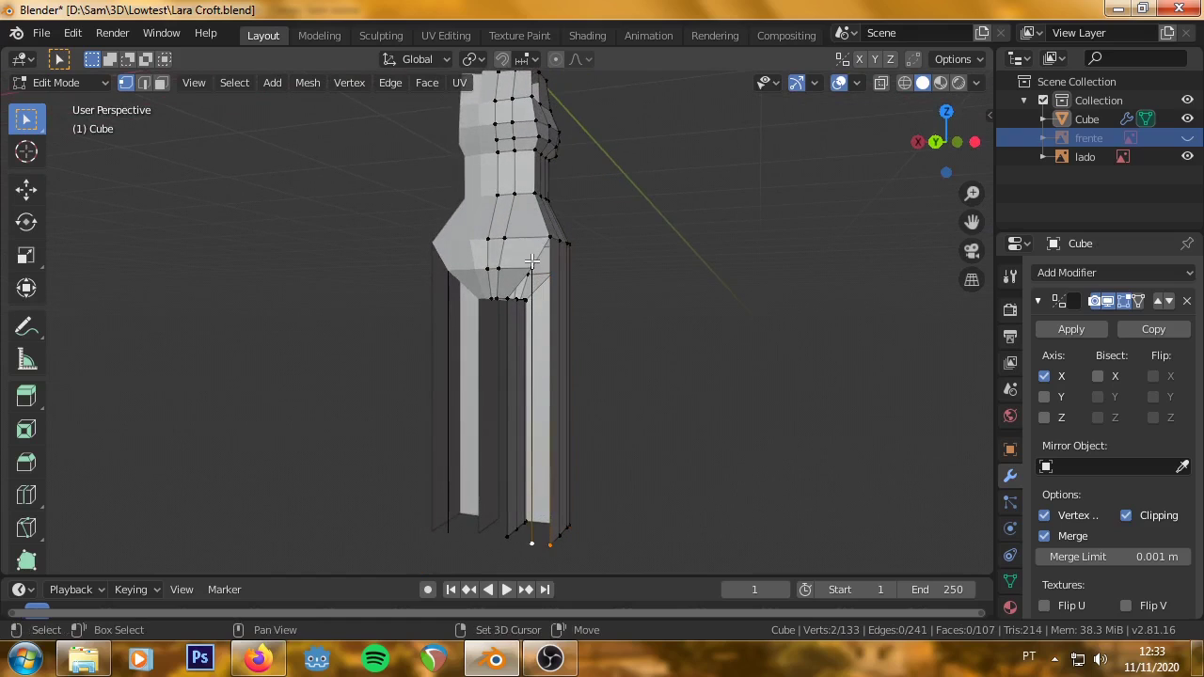
{"action": "left_click", "coordinate": [547, 246], "text": "shift"}
{"action": "key", "text": "f"}
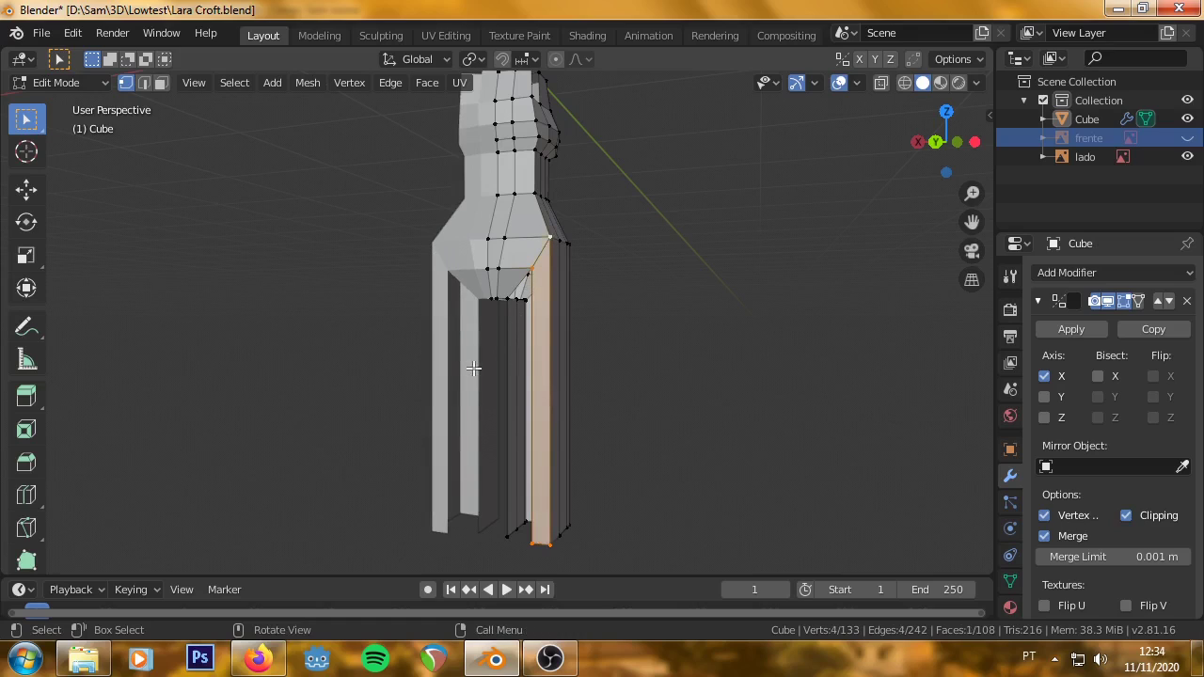
{"action": "left_click", "coordinate": [508, 297]}
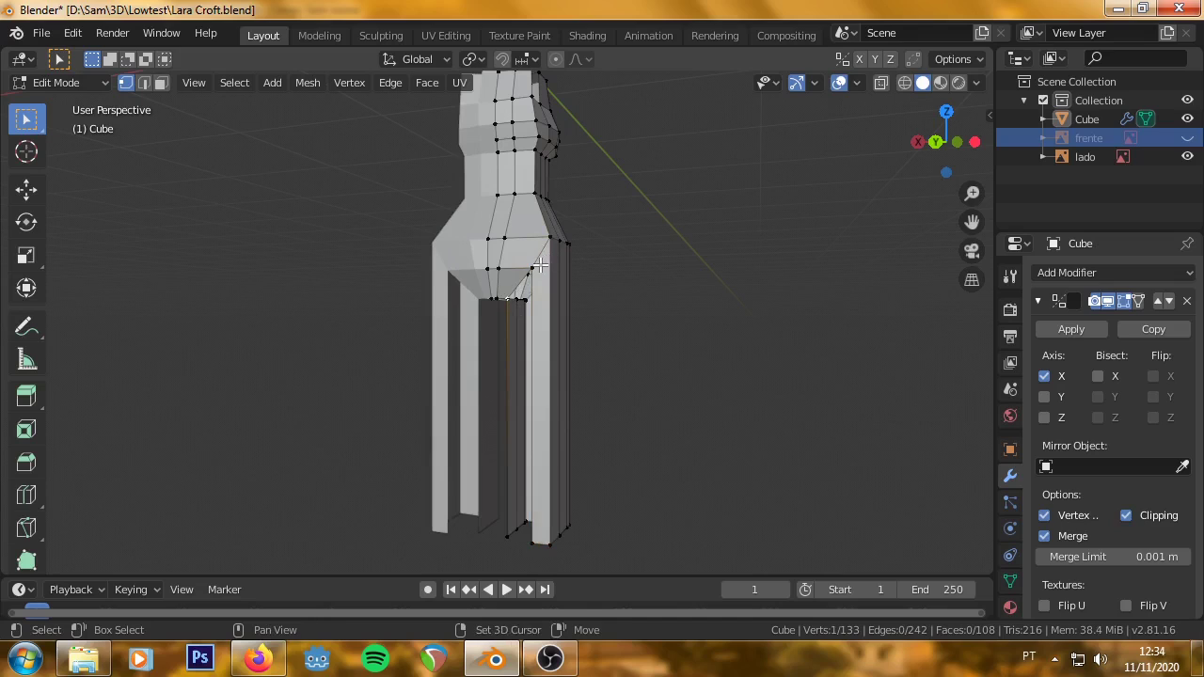
{"action": "left_click", "coordinate": [532, 270], "text": "shift"}
{"action": "left_click", "coordinate": [534, 540], "text": "shift"}
{"action": "left_click", "coordinate": [506, 537], "text": "shift"}
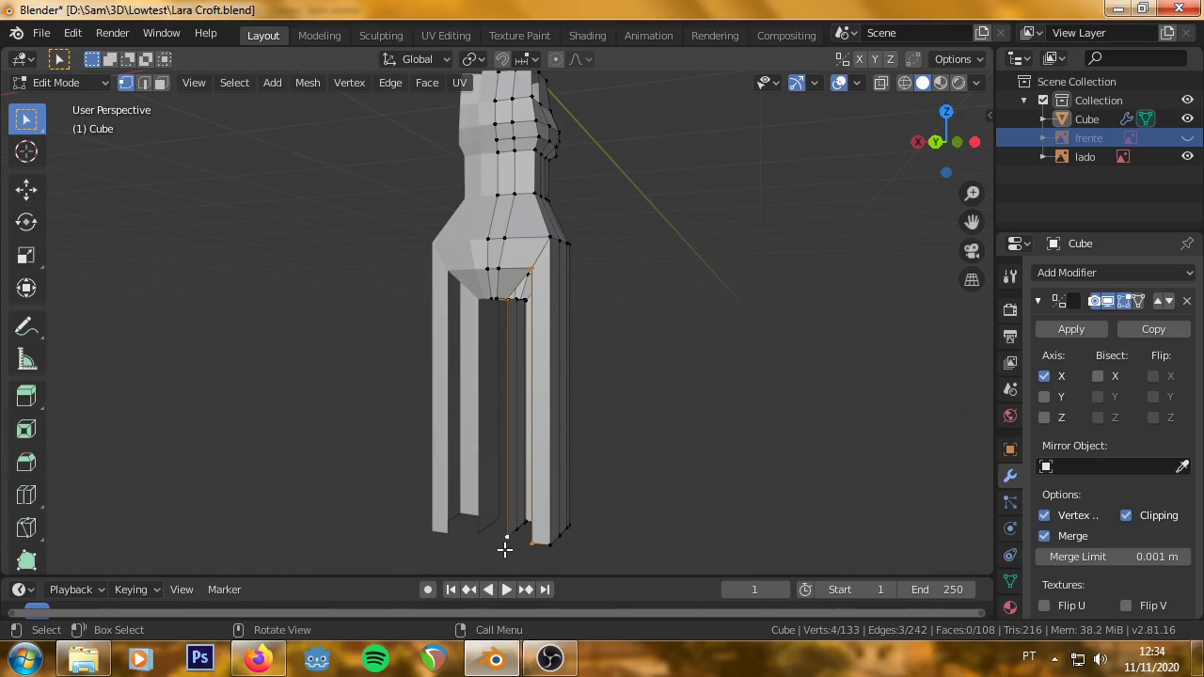
{"action": "key", "text": "f"}
{"action": "mouse_move", "coordinate": [567, 448]}
{"action": "middle_mouse_down"}
{"action": "mouse_move", "coordinate": [668, 367]}
{"action": "mouse_move", "coordinate": [668, 336]}
{"action": "middle_mouse_up"}
Select a hip corner vertex, viewing the mesh from directly below.
{"action": "key", "text": "KP_7"}
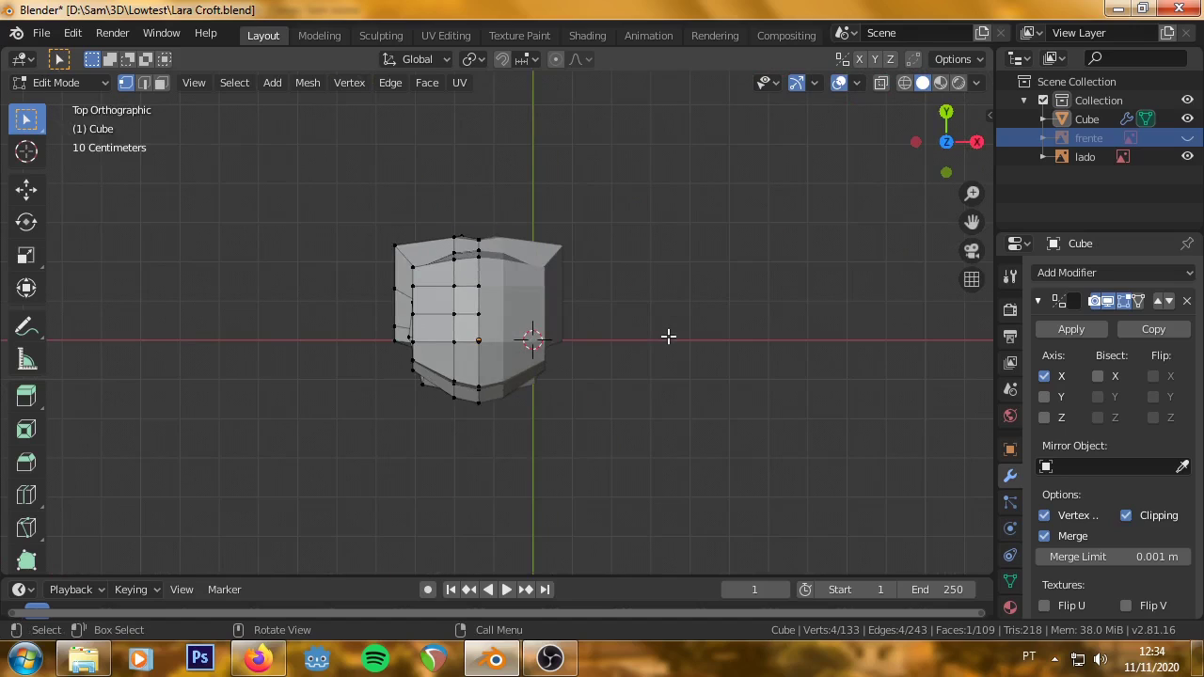
{"action": "key", "text": "ctrl"}
{"action": "key", "text": "ctrl+KP_7"}
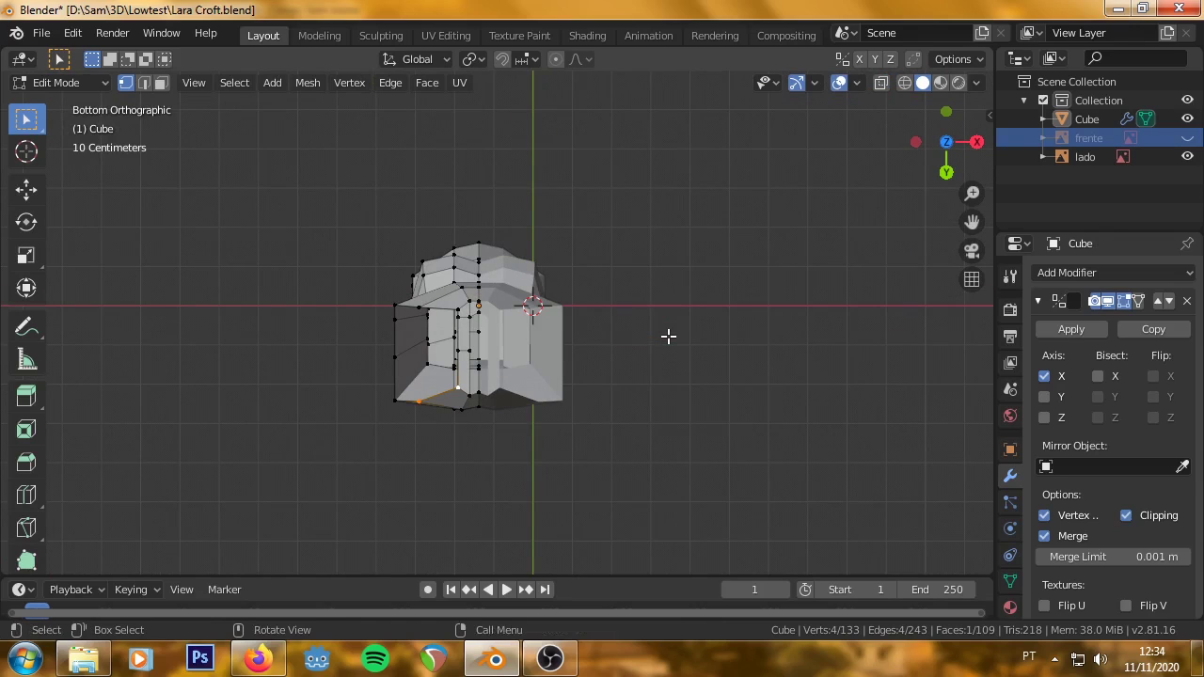
{"action": "scroll", "coordinate": [414, 386], "scroll_direction": "up", "scroll_amount": 6}
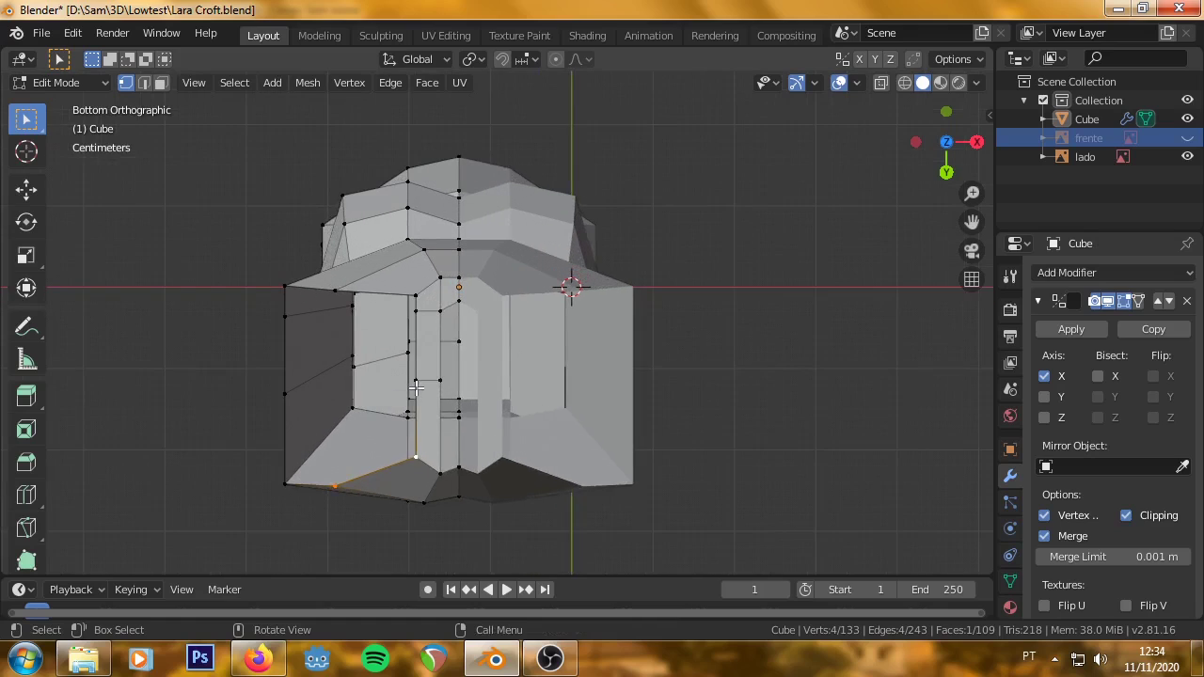
{"action": "scroll", "coordinate": [415, 389], "scroll_direction": "down", "scroll_amount": 1}
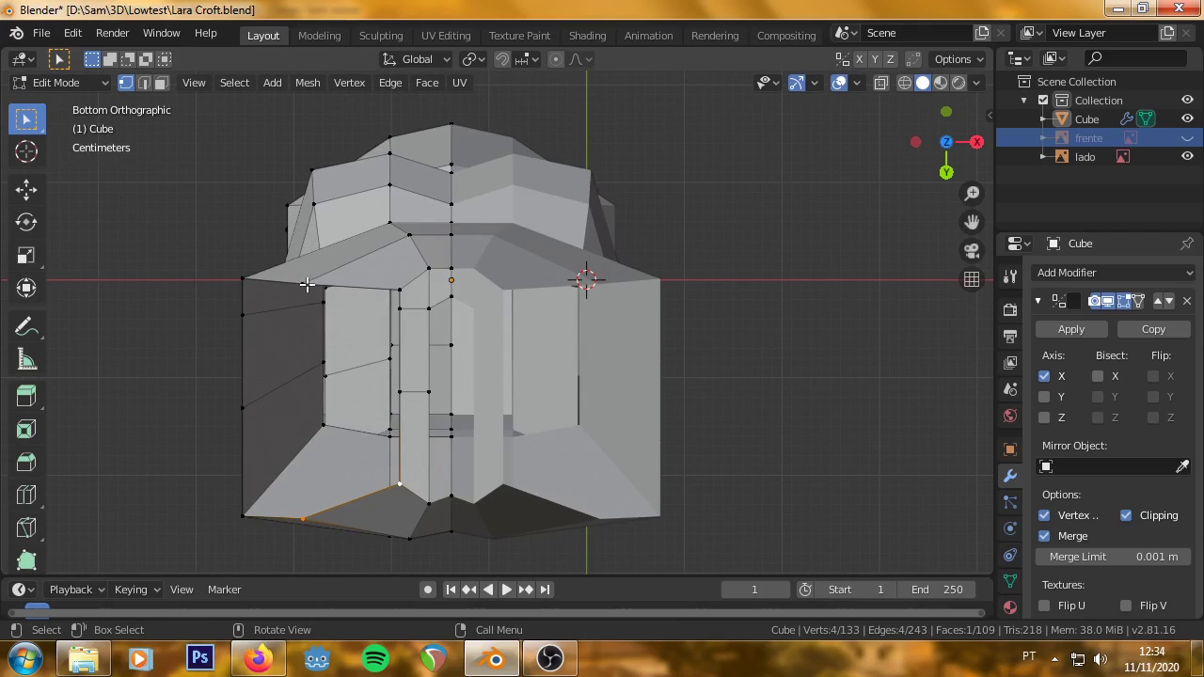
{"action": "left_click", "coordinate": [305, 284]}
{"action": "middle_click_drag", "start_coordinate": [304, 284], "coordinate": [365, 434]}
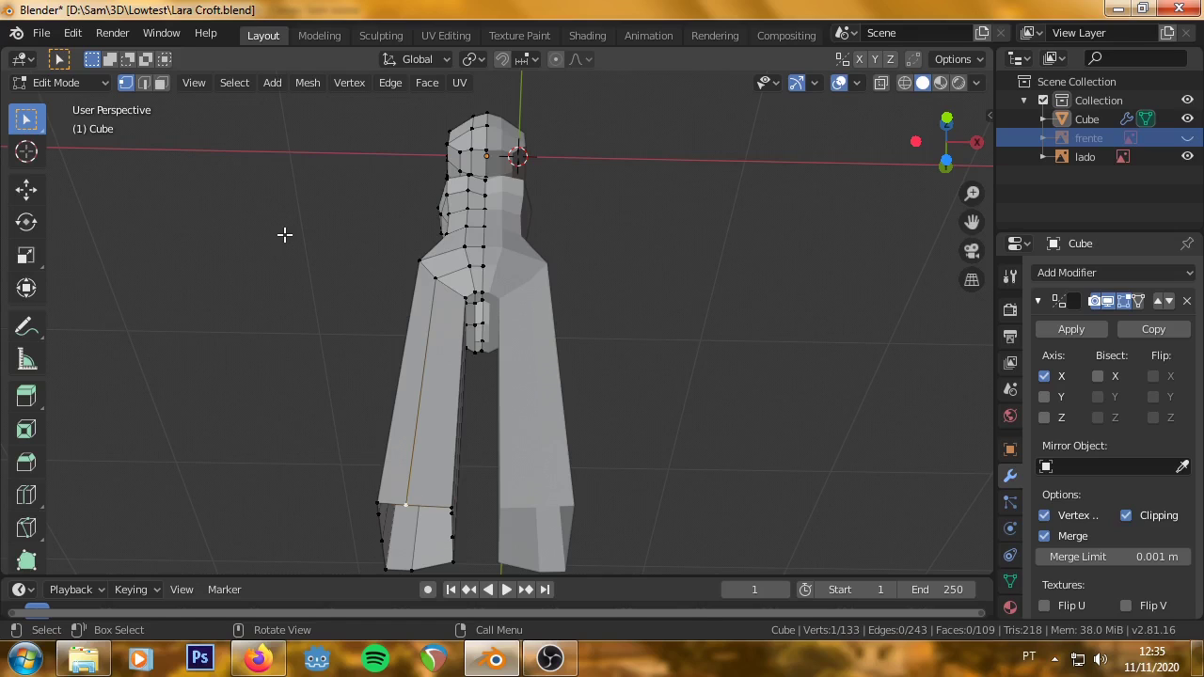
{"action": "key", "text": "ctrl+KP_1"}
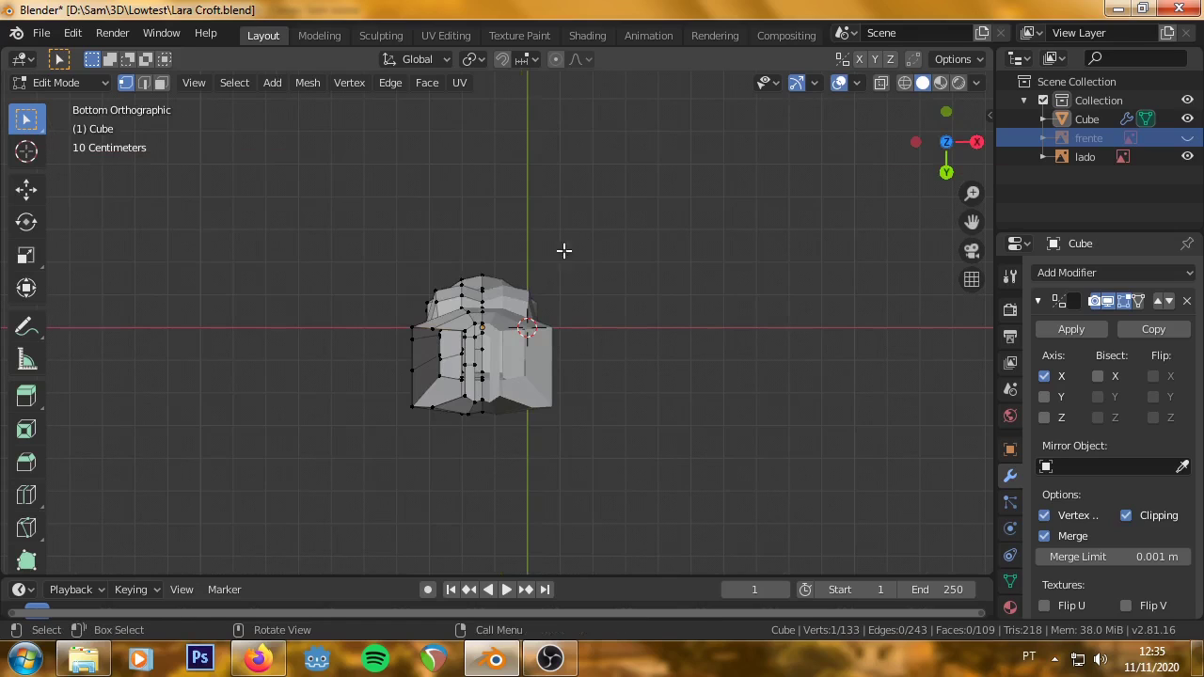
{"action": "scroll", "coordinate": [376, 342], "scroll_direction": "up", "scroll_amount": 2}
{"action": "scroll", "coordinate": [382, 343], "scroll_direction": "up", "scroll_amount": 3}
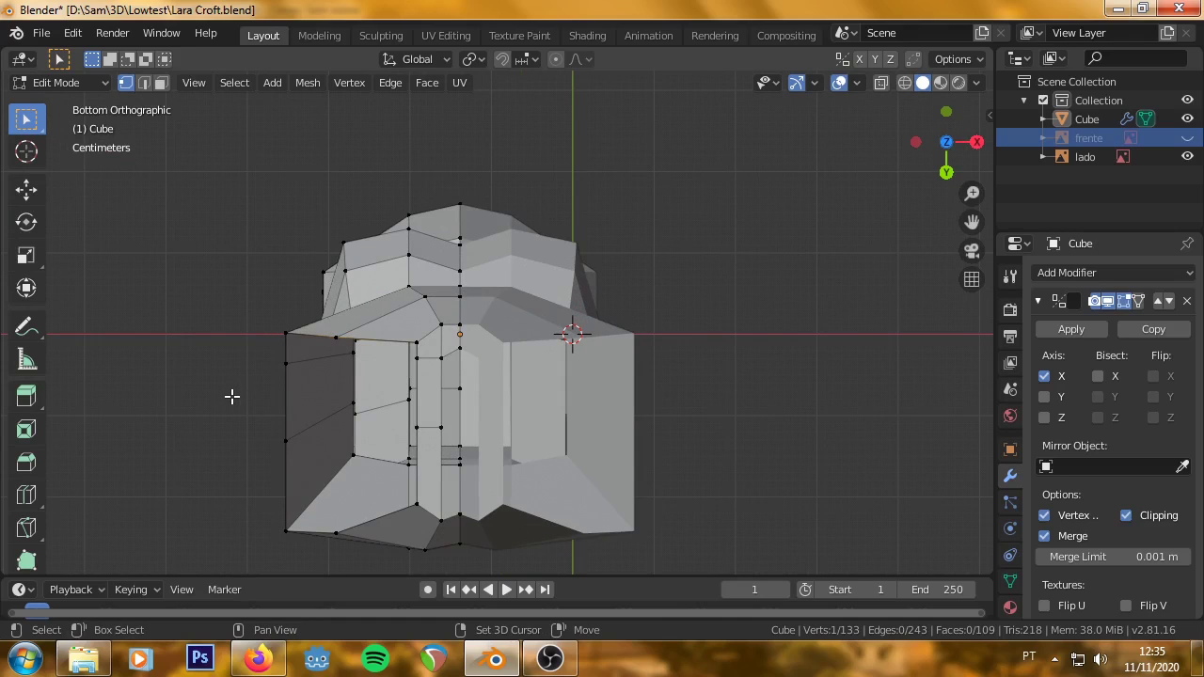
{"action": "mouse_move", "coordinate": [280, 339]}
{"action": "middle_mouse_down"}
{"action": "mouse_move", "coordinate": [341, 398]}
{"action": "mouse_move", "coordinate": [349, 386]}
{"action": "middle_mouse_up"}
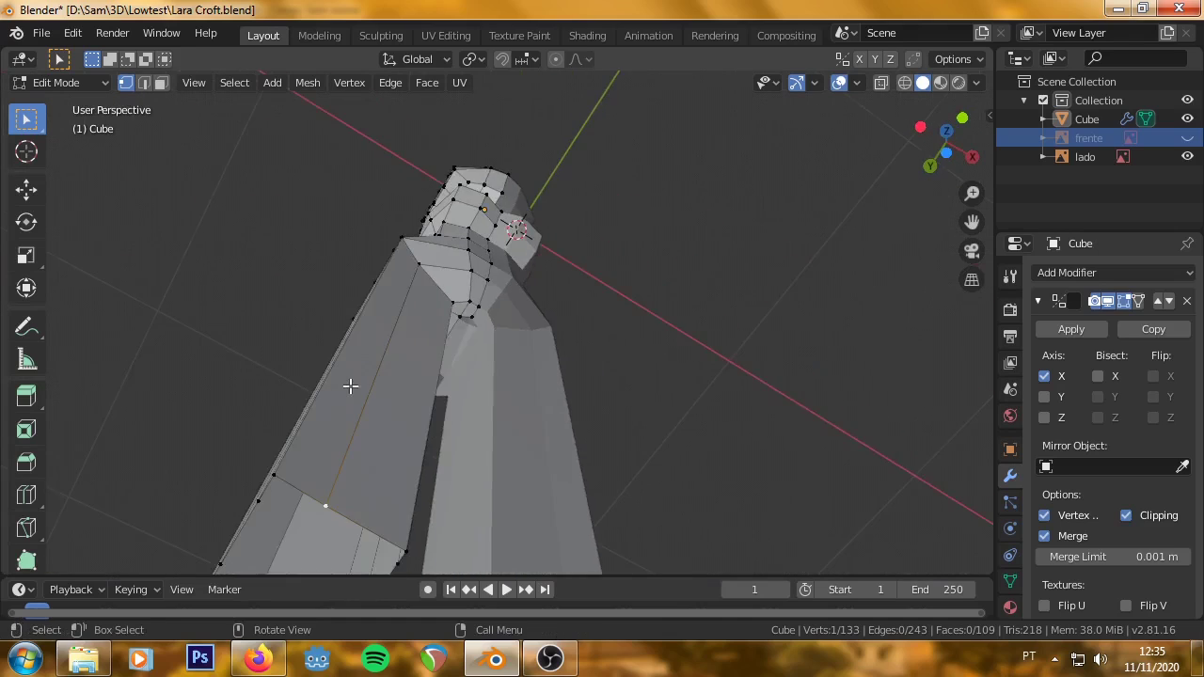
{"action": "scroll", "coordinate": [350, 386], "scroll_direction": "down", "scroll_amount": 3}
{"action": "key", "text": "ctrl+KP_7"}
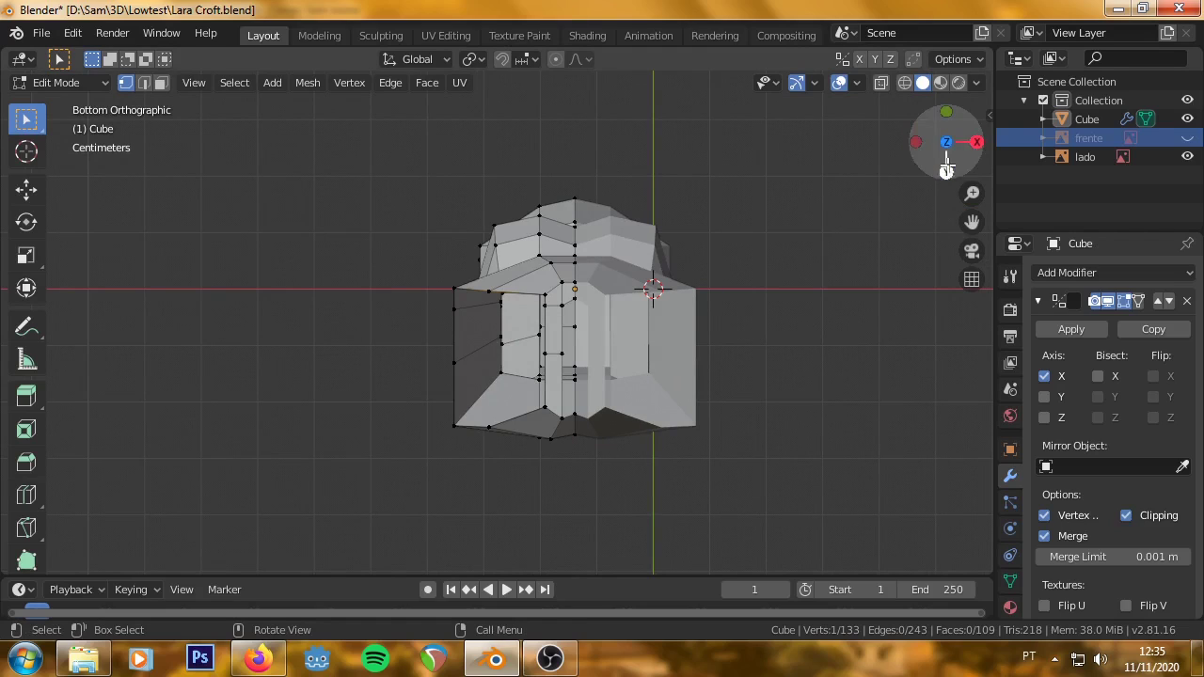
Extrude two successive new vertices along the Y axis from the selected hip vertex.
{"action": "key", "text": "e"}
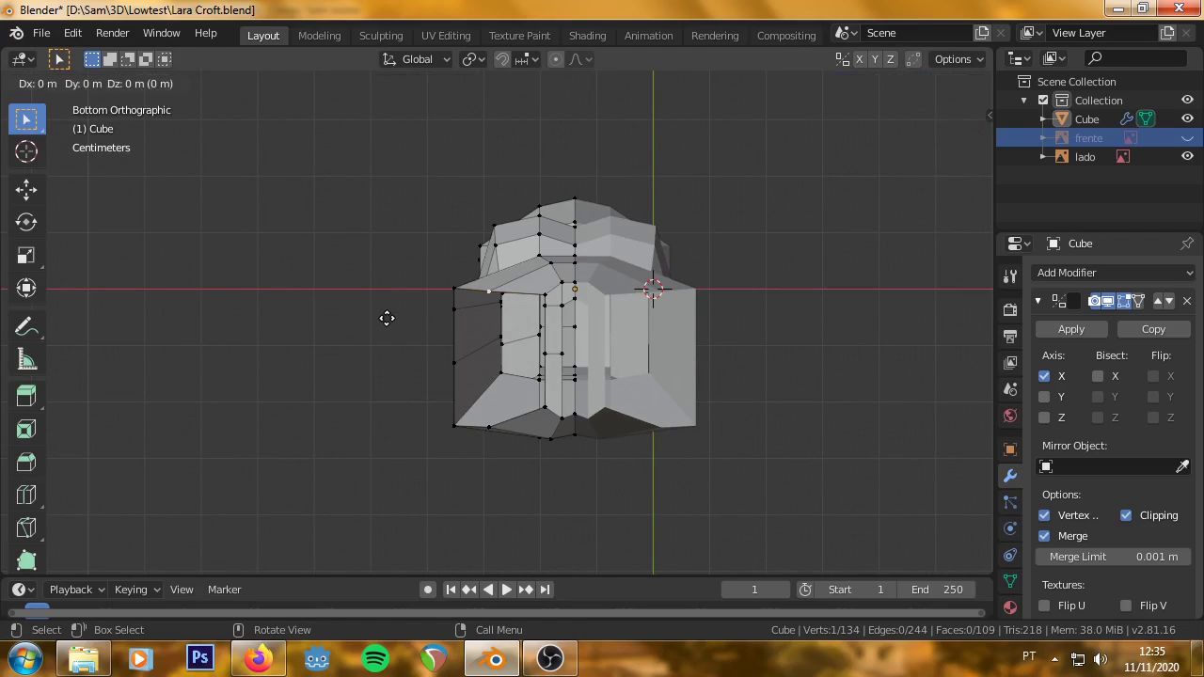
{"action": "key", "text": "y"}
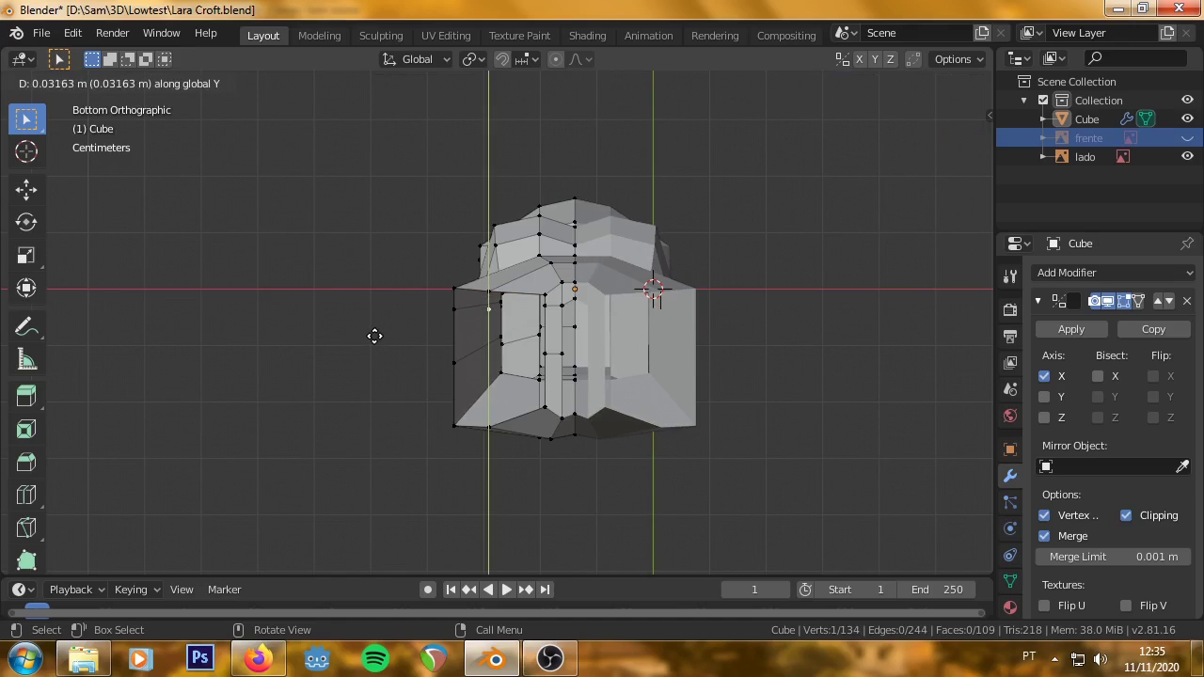
{"action": "left_click", "coordinate": [374, 336]}
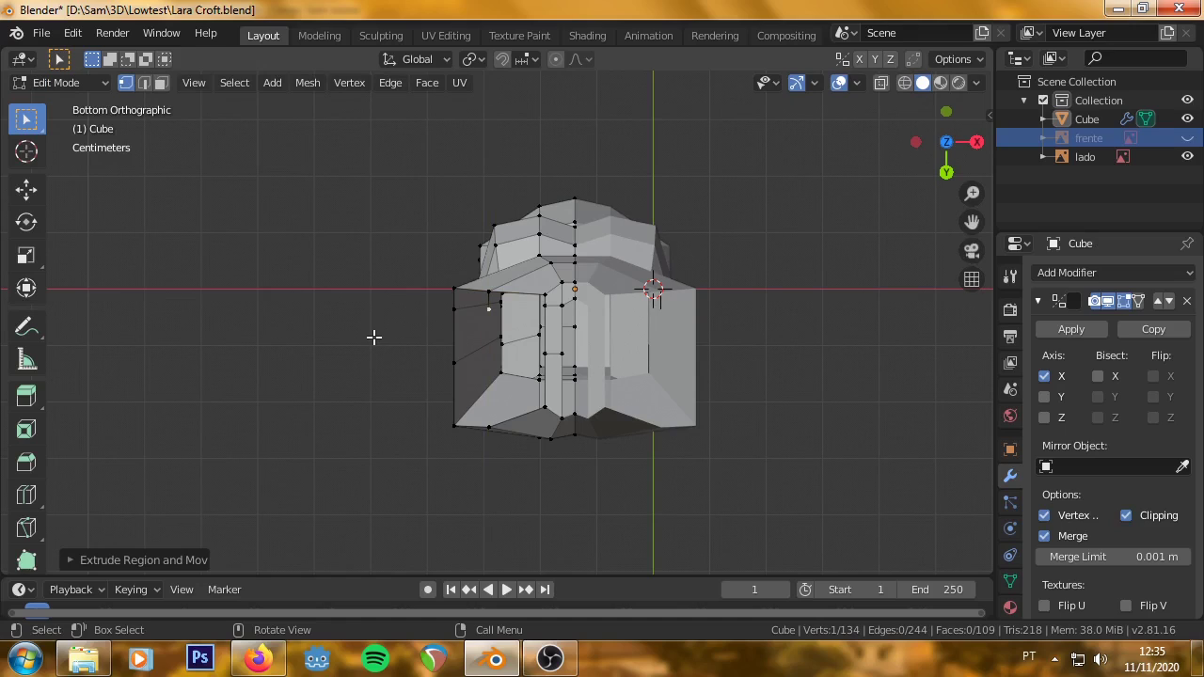
{"action": "key", "text": "e"}
{"action": "key", "text": "y"}
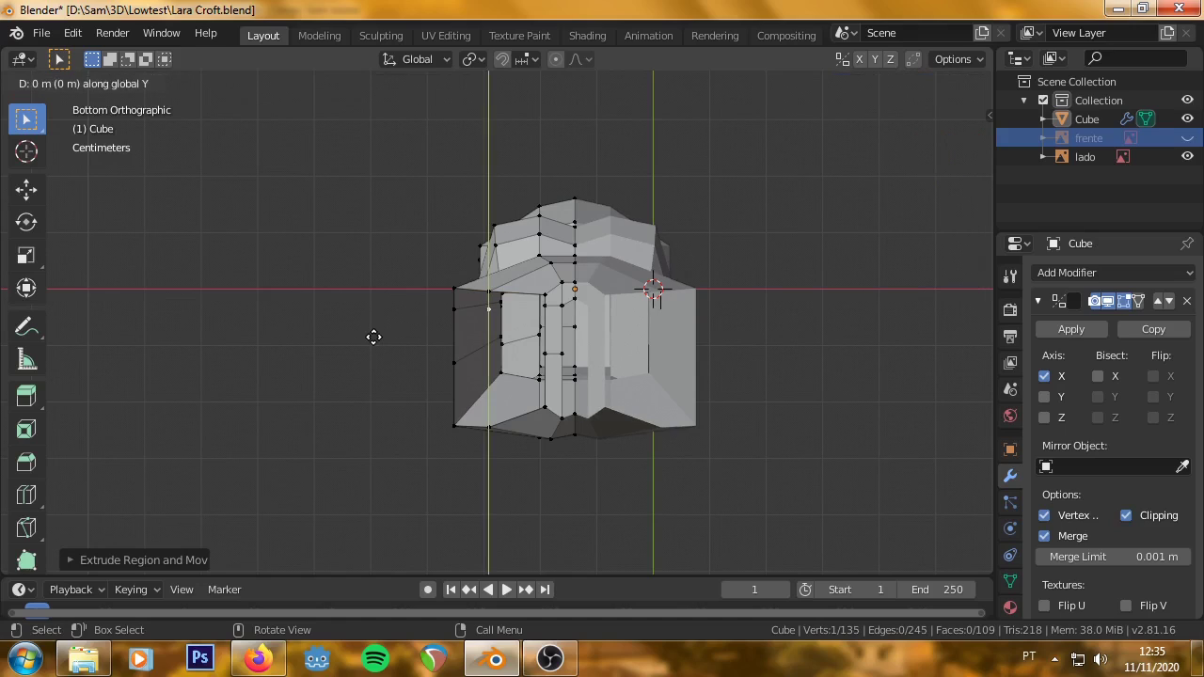
{"action": "left_click", "coordinate": [368, 391]}
{"action": "middle_click_drag", "start_coordinate": [376, 357], "coordinate": [396, 373]}
Fill the first two quad faces across the gap under the hips.
{"action": "left_click", "coordinate": [397, 361]}
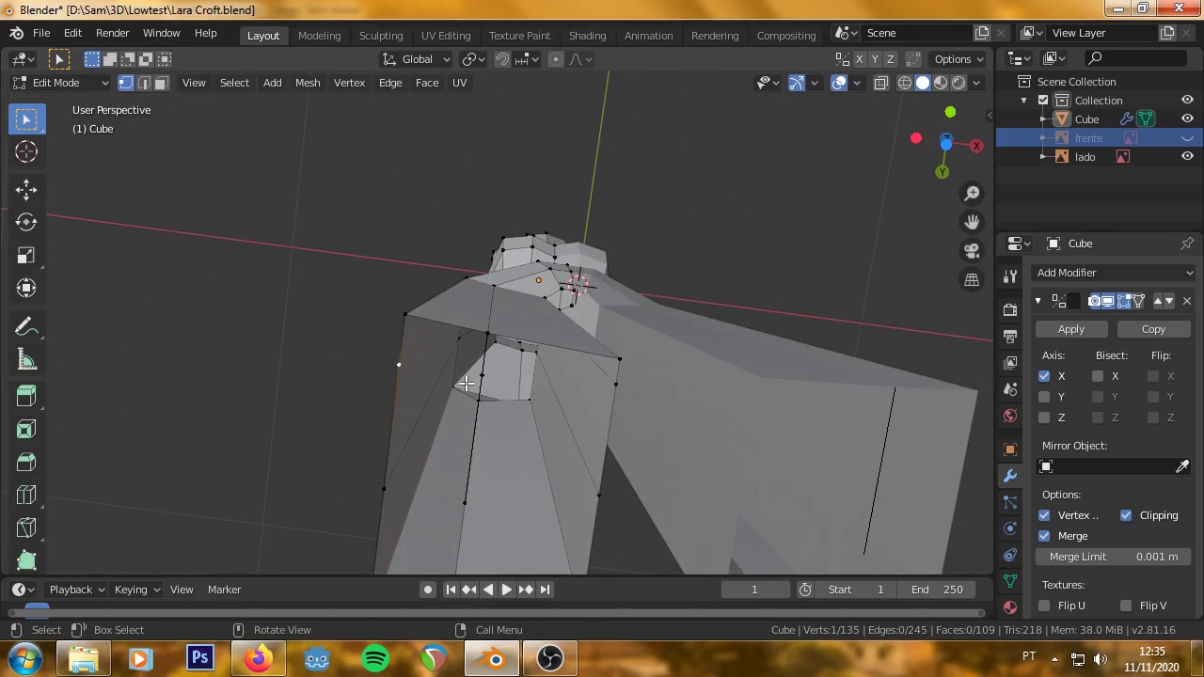
{"action": "left_click", "coordinate": [488, 334], "text": "shift"}
{"action": "key", "text": "f"}
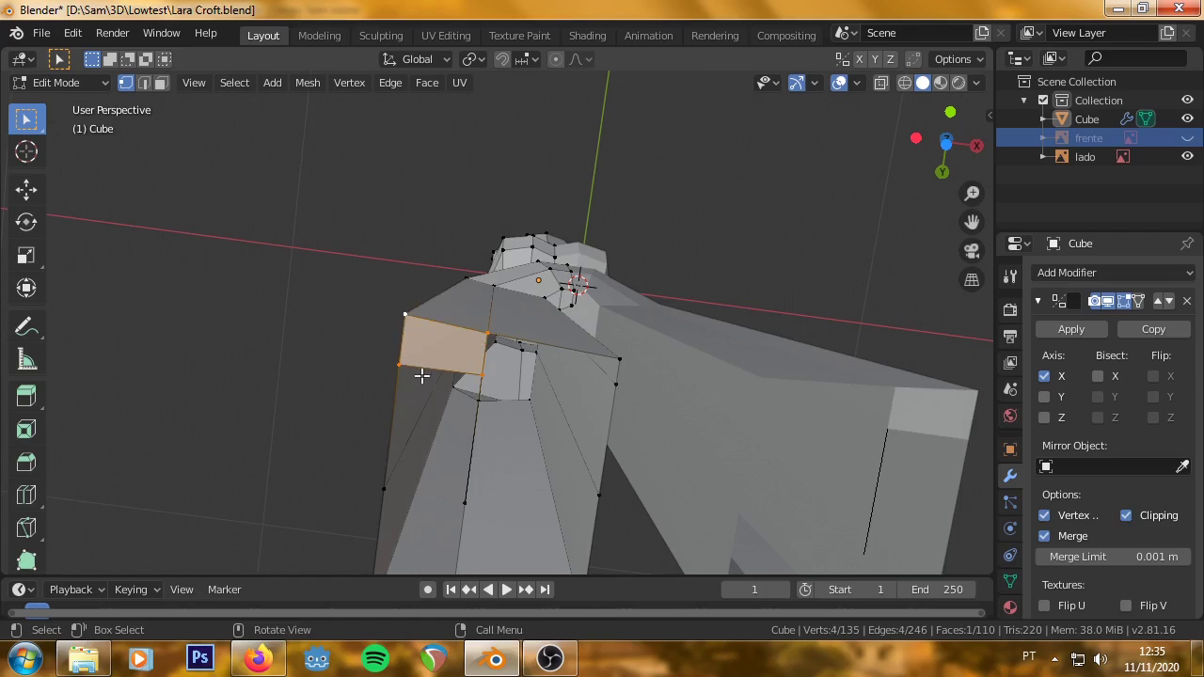
{"action": "left_click", "coordinate": [614, 384]}
{"action": "left_click", "coordinate": [620, 361], "text": "shift"}
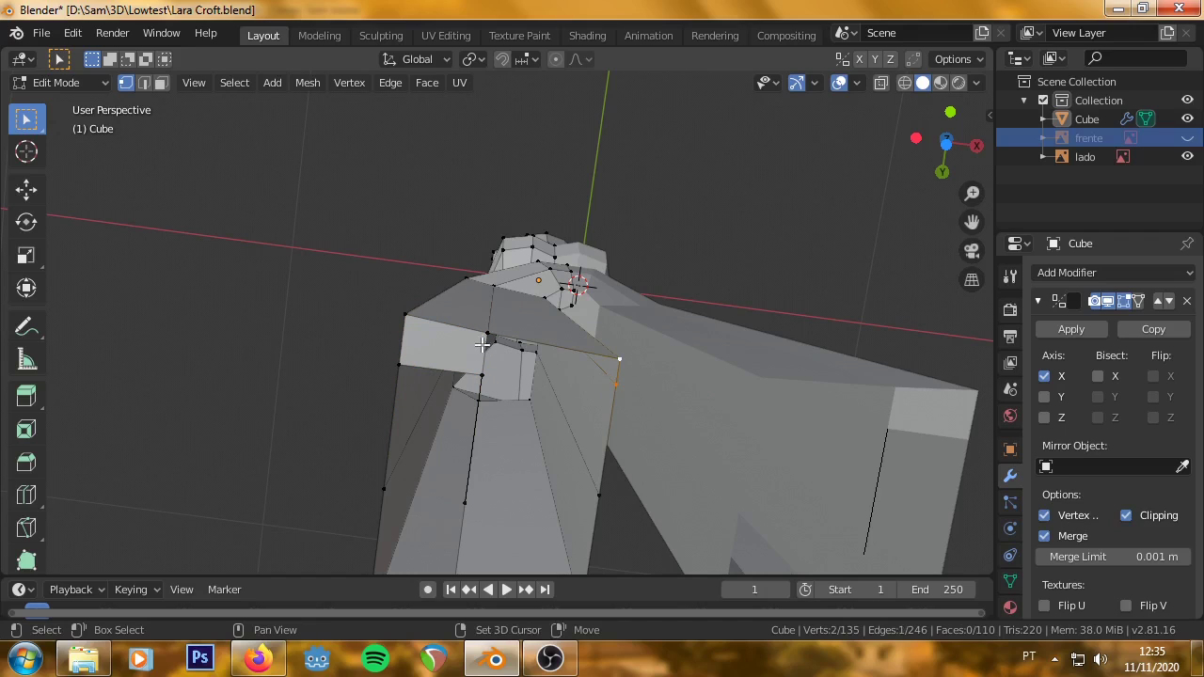
{"action": "left_click", "coordinate": [481, 377], "text": "shift"}
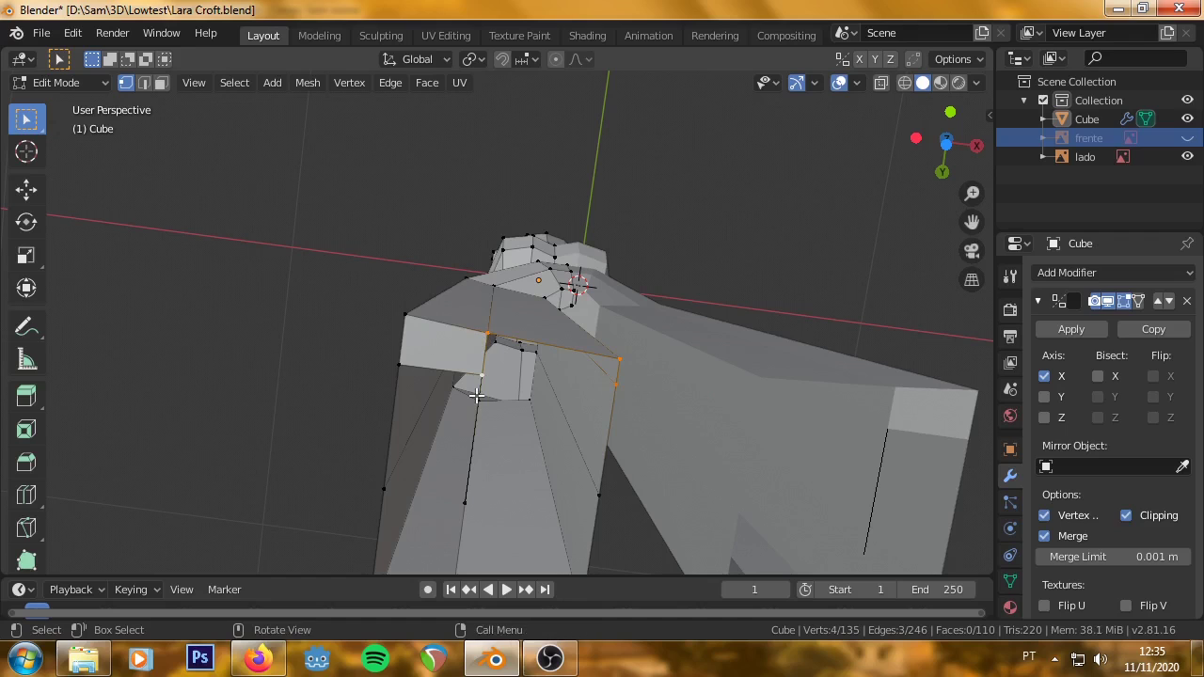
{"action": "key", "text": "f"}
Fill the remaining two quad faces to close the hip underside, then check it.
{"action": "mouse_move", "coordinate": [477, 396]}
{"action": "middle_mouse_down"}
{"action": "mouse_move", "coordinate": [441, 360]}
{"action": "mouse_move", "coordinate": [453, 381]}
{"action": "middle_mouse_up"}
{"action": "left_click", "coordinate": [480, 422]}
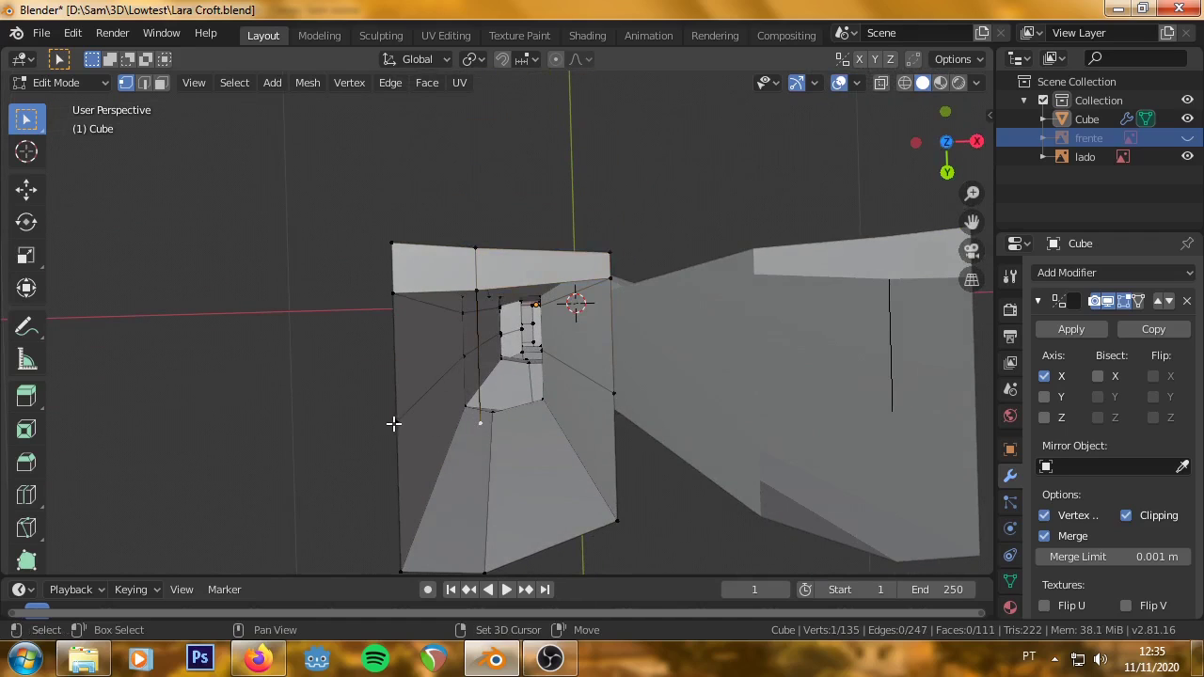
{"action": "left_click", "coordinate": [396, 422], "text": "shift"}
{"action": "left_click", "coordinate": [476, 291], "text": "shift"}
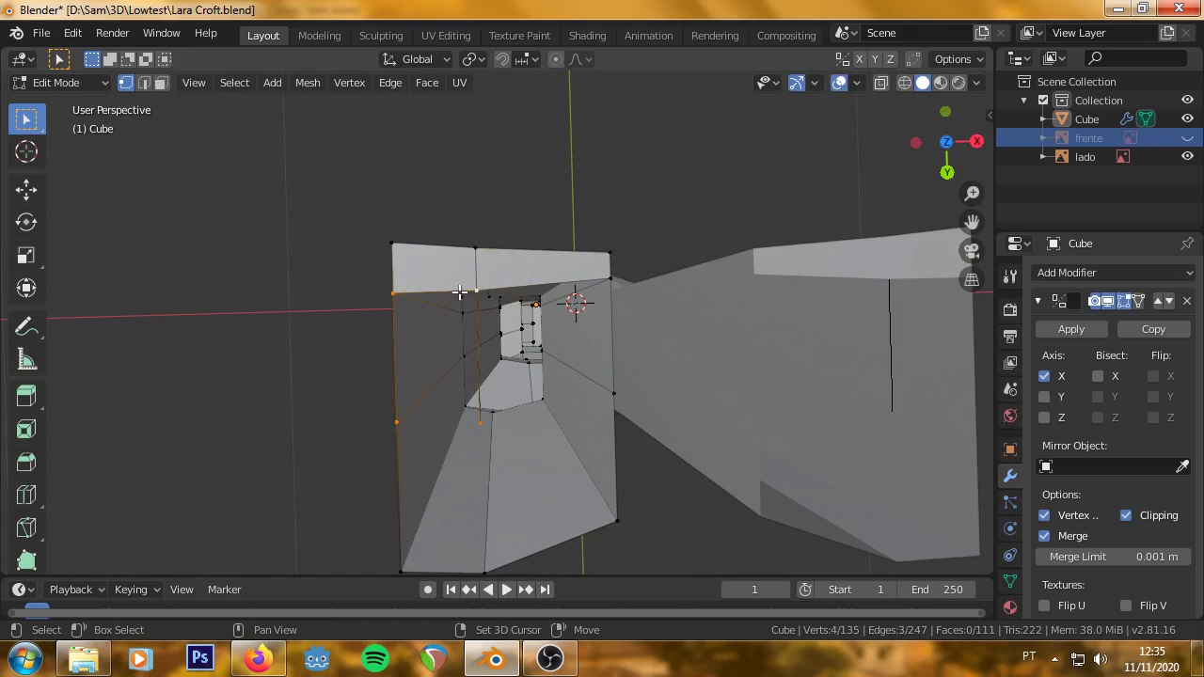
{"action": "key", "text": "f"}
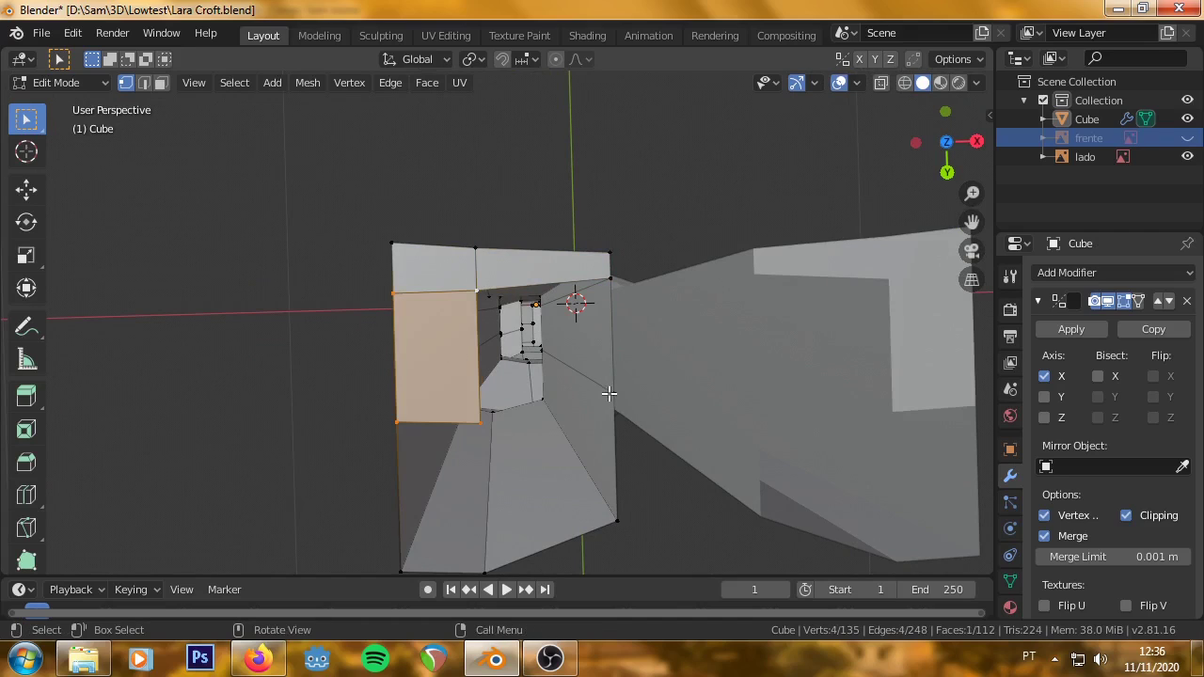
{"action": "left_click", "coordinate": [609, 393]}
{"action": "left_click", "coordinate": [479, 419], "text": "shift"}
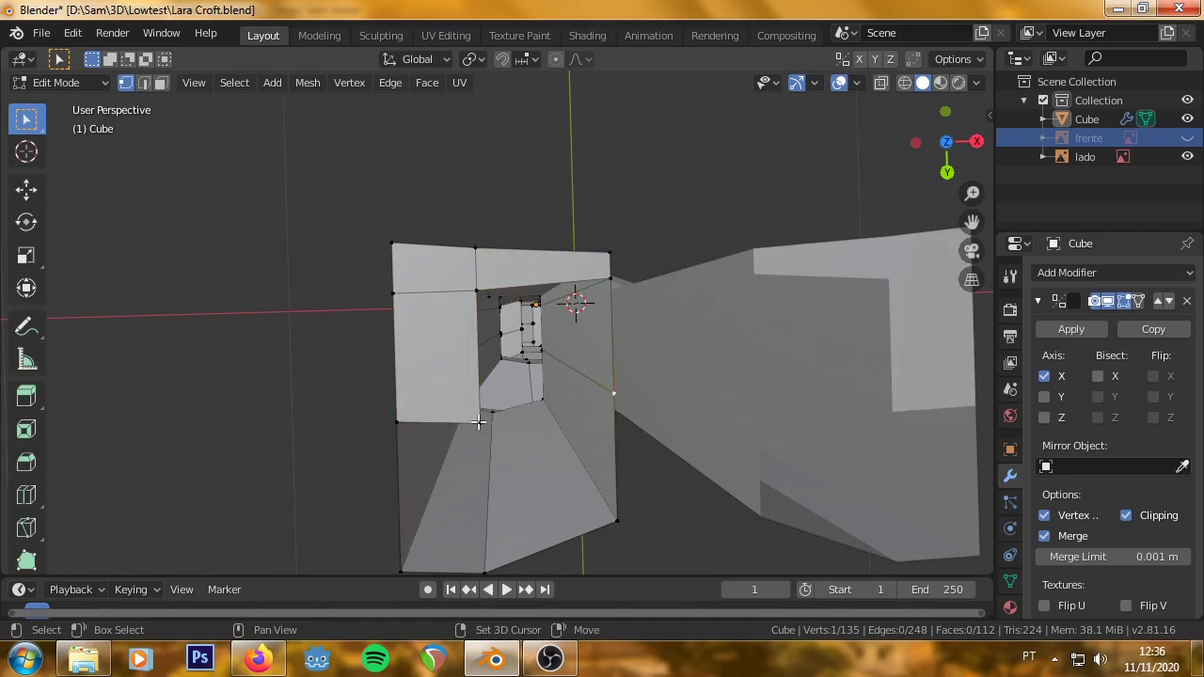
{"action": "left_click", "coordinate": [608, 279], "text": "shift"}
{"action": "left_click", "coordinate": [476, 288], "text": "shift"}
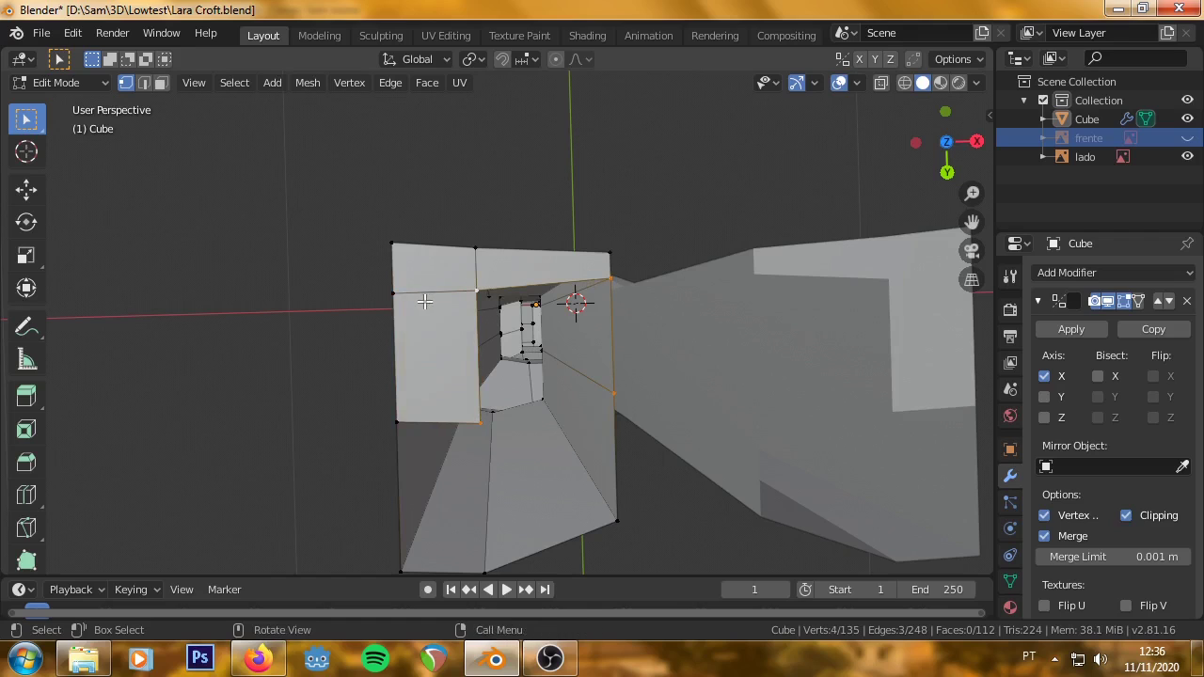
{"action": "key", "text": "f"}
{"action": "mouse_move", "coordinate": [438, 316]}
{"action": "middle_mouse_down"}
{"action": "mouse_move", "coordinate": [624, 266]}
{"action": "mouse_move", "coordinate": [610, 363]}
{"action": "middle_mouse_up"}
{"action": "scroll", "coordinate": [627, 261], "scroll_direction": "down", "scroll_amount": 3}
{"action": "scroll", "coordinate": [627, 260], "scroll_direction": "up", "scroll_amount": 4}
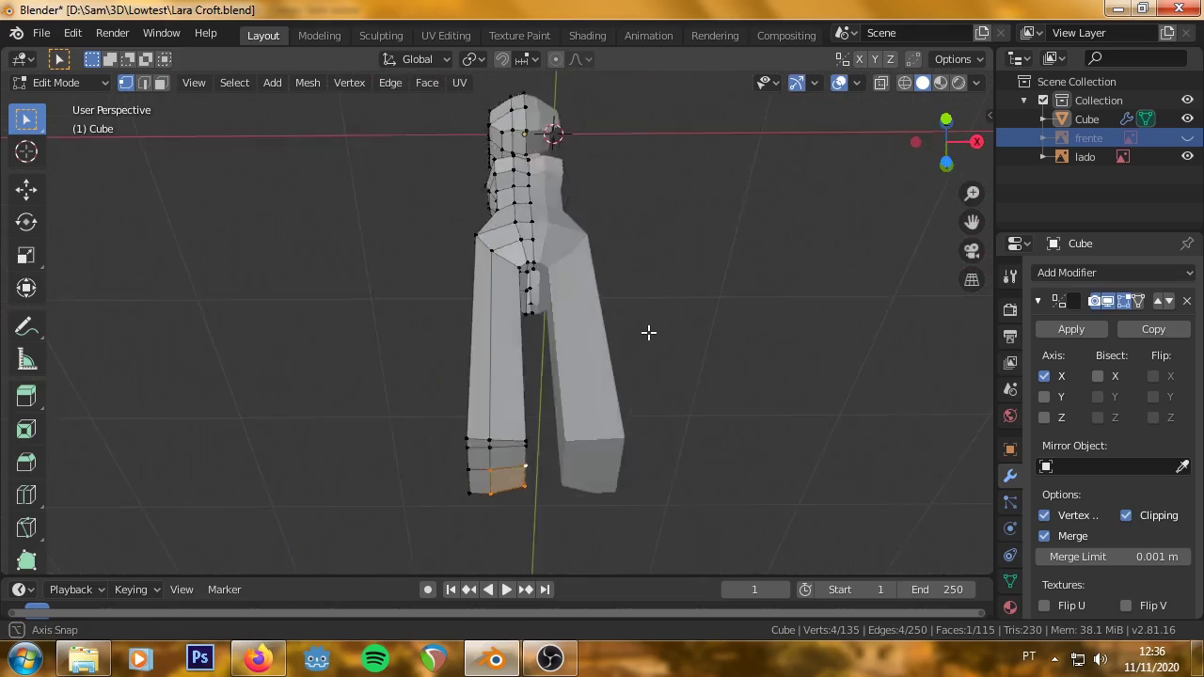
{"action": "middle_click_drag", "start_coordinate": [610, 363], "coordinate": [672, 280]}
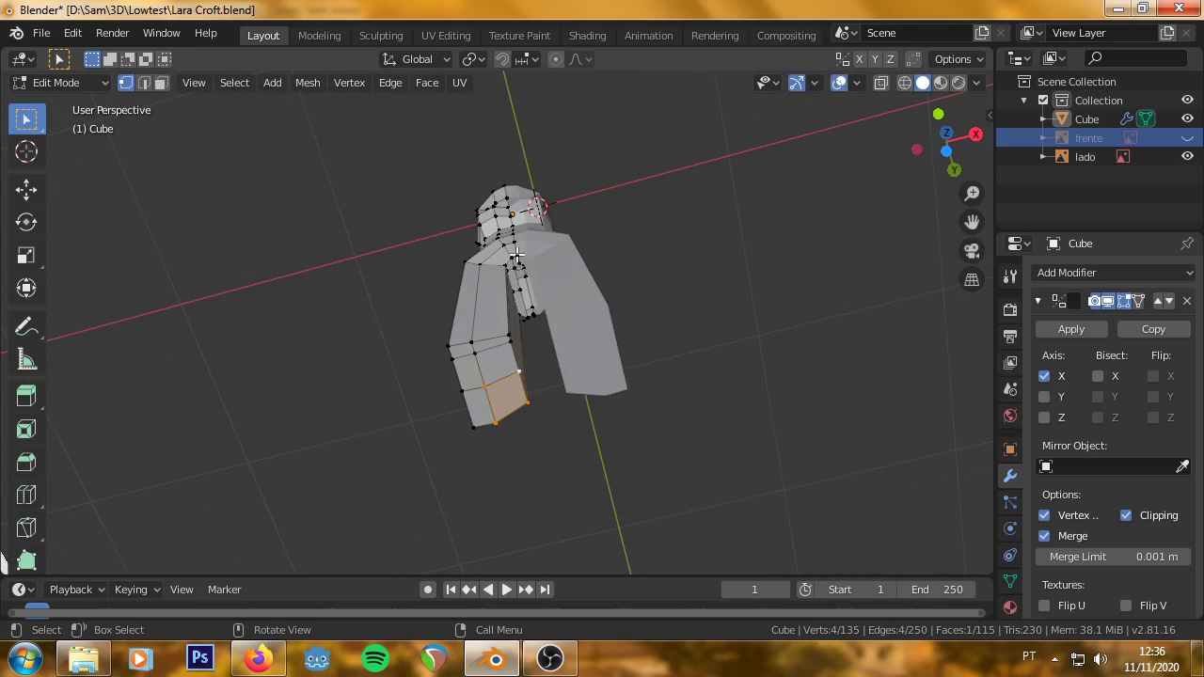
{"action": "scroll", "coordinate": [508, 228], "scroll_direction": "up", "scroll_amount": 4}
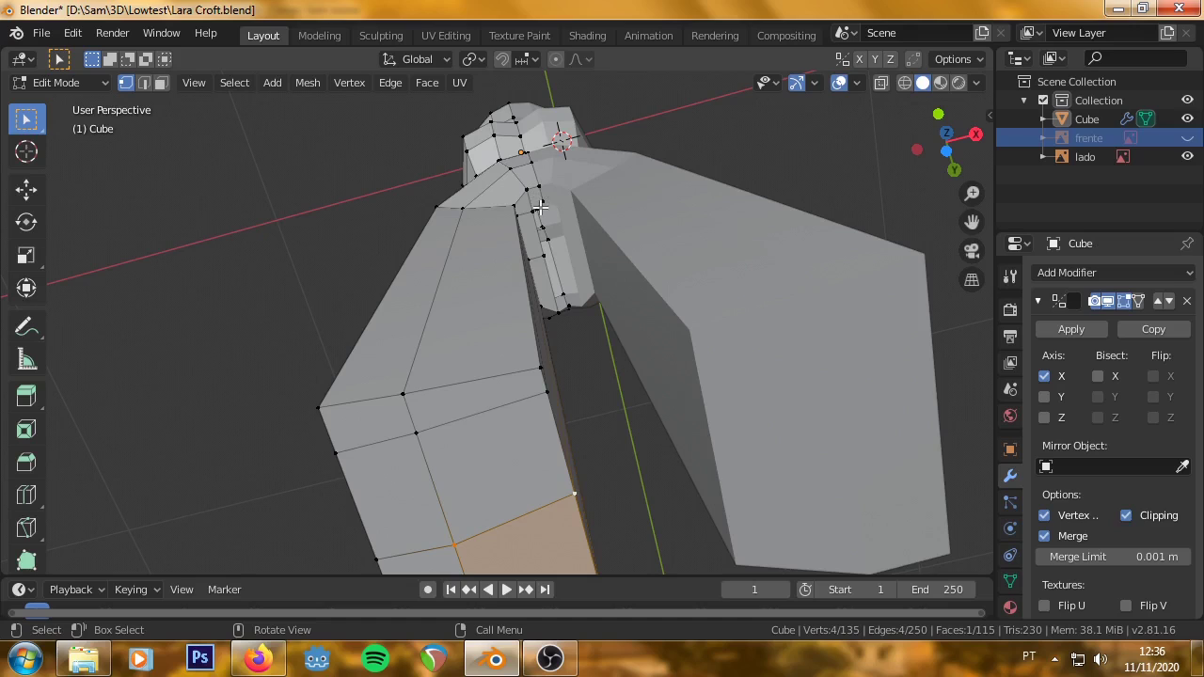
{"action": "scroll", "coordinate": [560, 259], "scroll_direction": "down", "scroll_amount": 3}
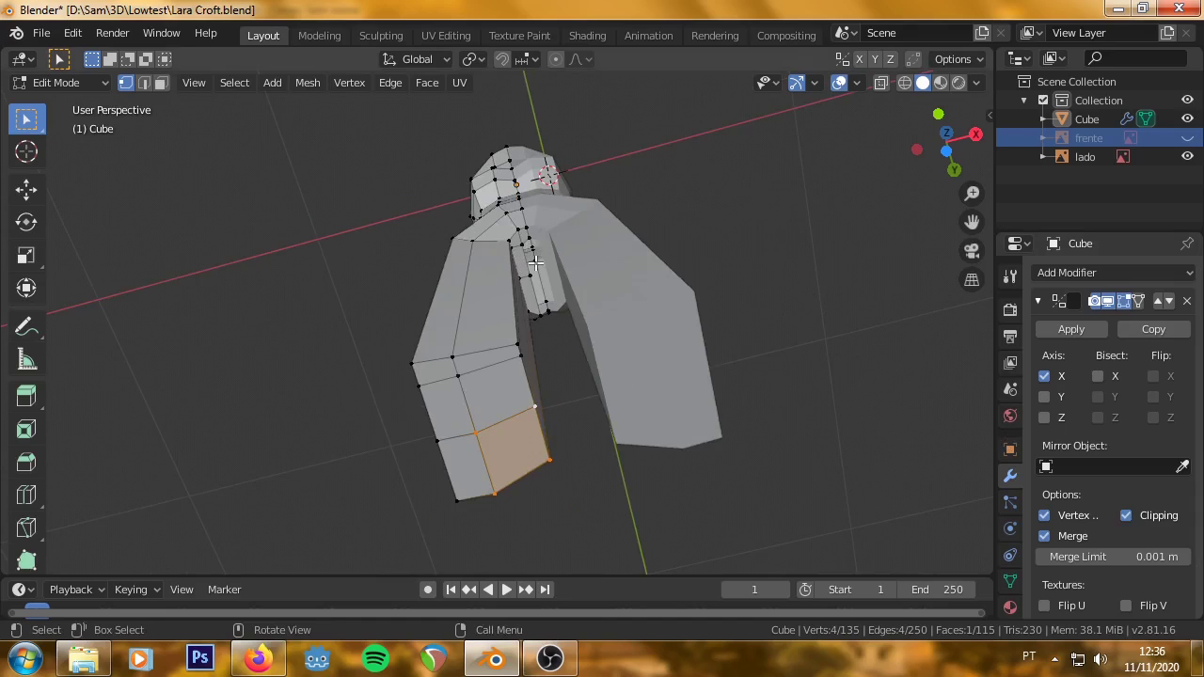
{"action": "mouse_move", "coordinate": [548, 273]}
{"action": "middle_mouse_down"}
{"action": "mouse_move", "coordinate": [648, 411]}
{"action": "mouse_move", "coordinate": [634, 398]}
{"action": "mouse_move", "coordinate": [690, 422]}
{"action": "mouse_move", "coordinate": [667, 390]}
{"action": "mouse_move", "coordinate": [548, 336]}
{"action": "mouse_move", "coordinate": [610, 357]}
{"action": "mouse_move", "coordinate": [534, 243]}
{"action": "middle_mouse_up"}
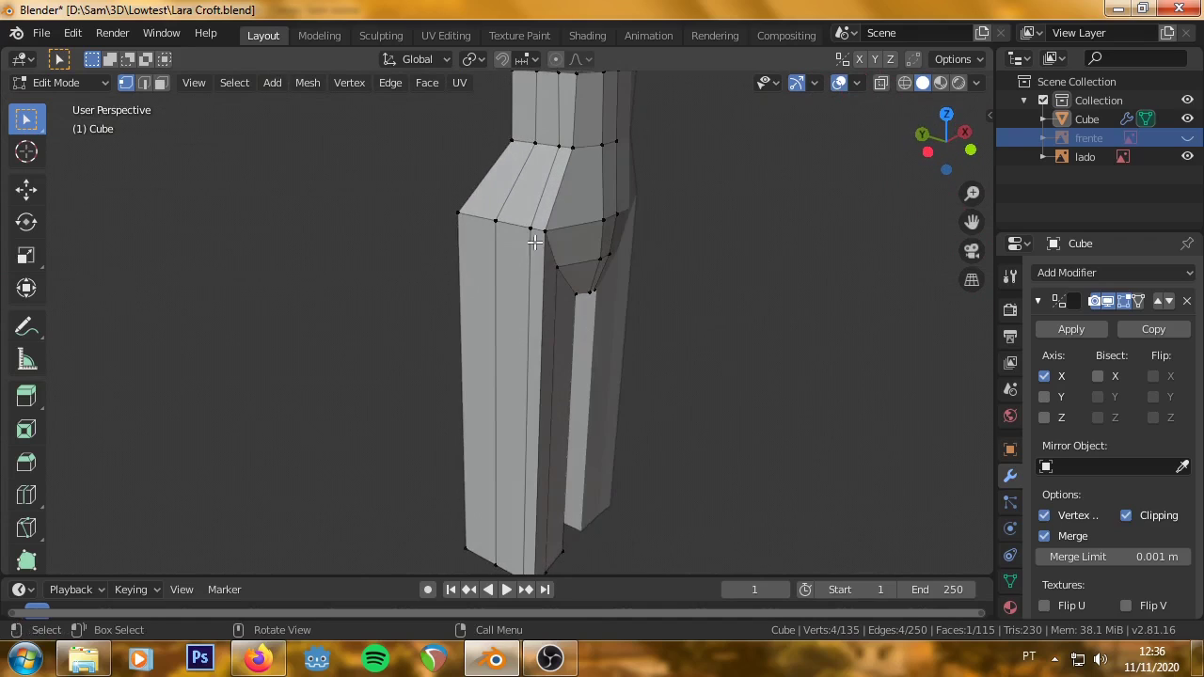
{"action": "mouse_move", "coordinate": [463, 368]}
{"action": "middle_mouse_down"}
{"action": "mouse_move", "coordinate": [545, 349]}
{"action": "mouse_move", "coordinate": [742, 341]}
{"action": "mouse_move", "coordinate": [626, 282]}
{"action": "mouse_move", "coordinate": [611, 299]}
{"action": "mouse_move", "coordinate": [709, 323]}
{"action": "mouse_move", "coordinate": [561, 302]}
{"action": "middle_mouse_up"}
In right side view with X-ray on, cut a new edge loop across the leg.
{"action": "key", "text": "KP_3"}
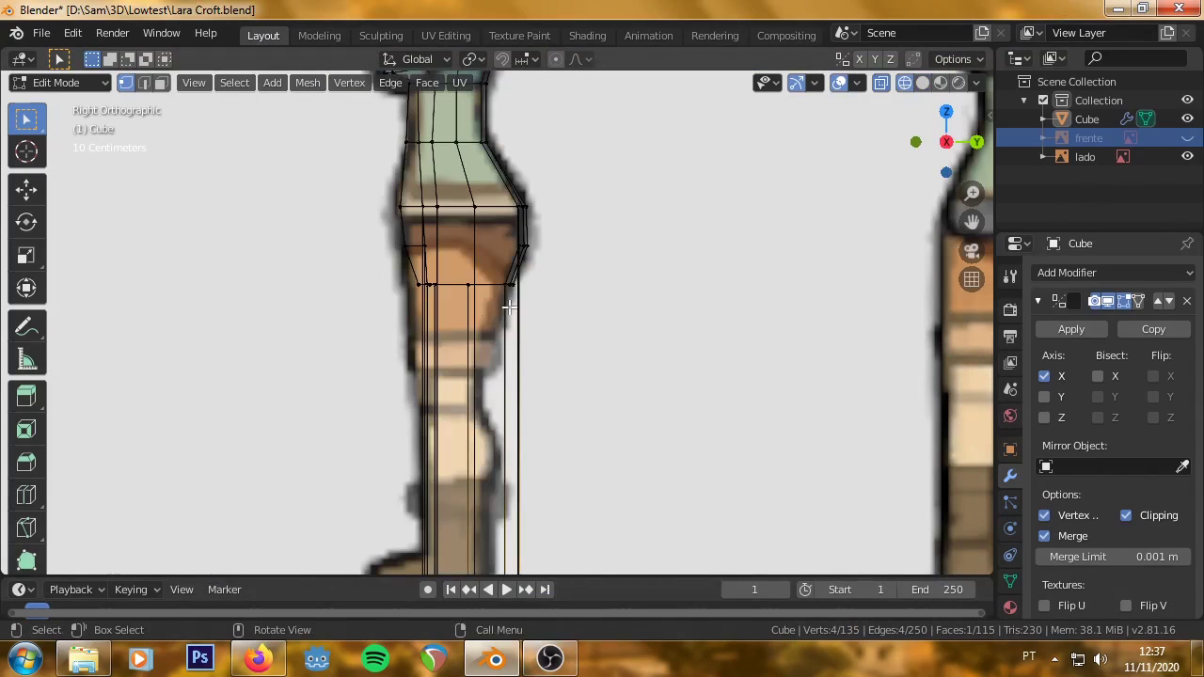
{"action": "key", "text": "alt+z"}
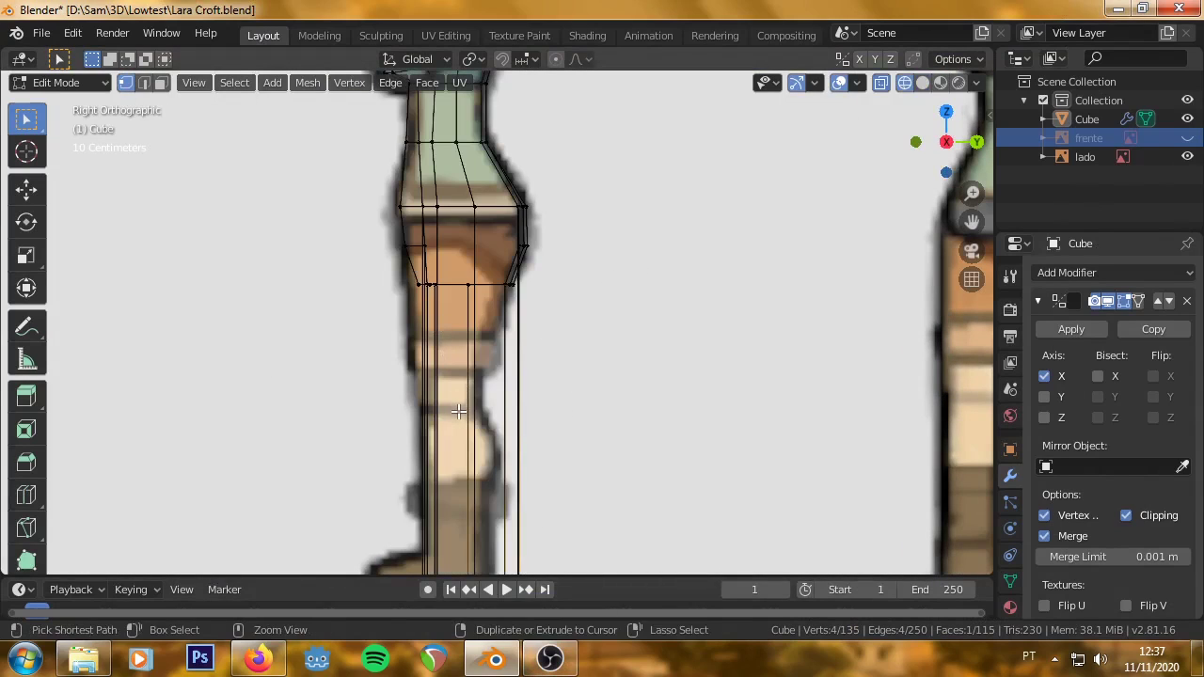
{"action": "key", "text": "ctrl+r"}
{"action": "left_click", "coordinate": [458, 411]}
{"action": "left_click", "coordinate": [457, 409]}
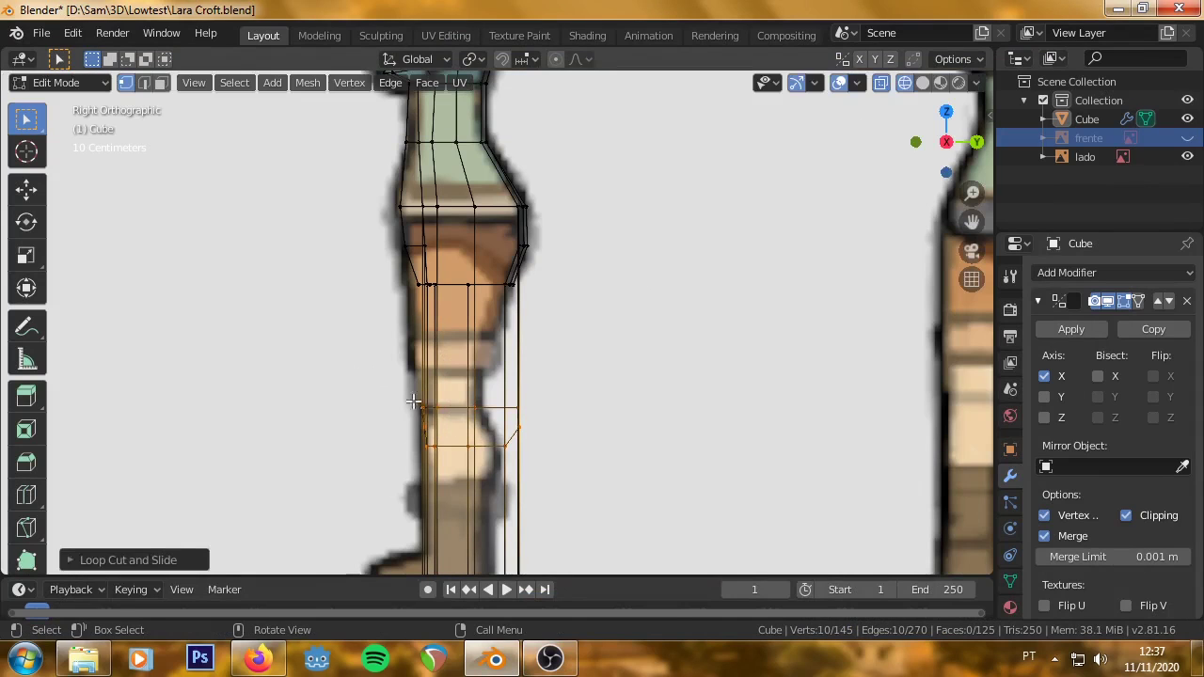
{"action": "key", "text": "alt+z"}
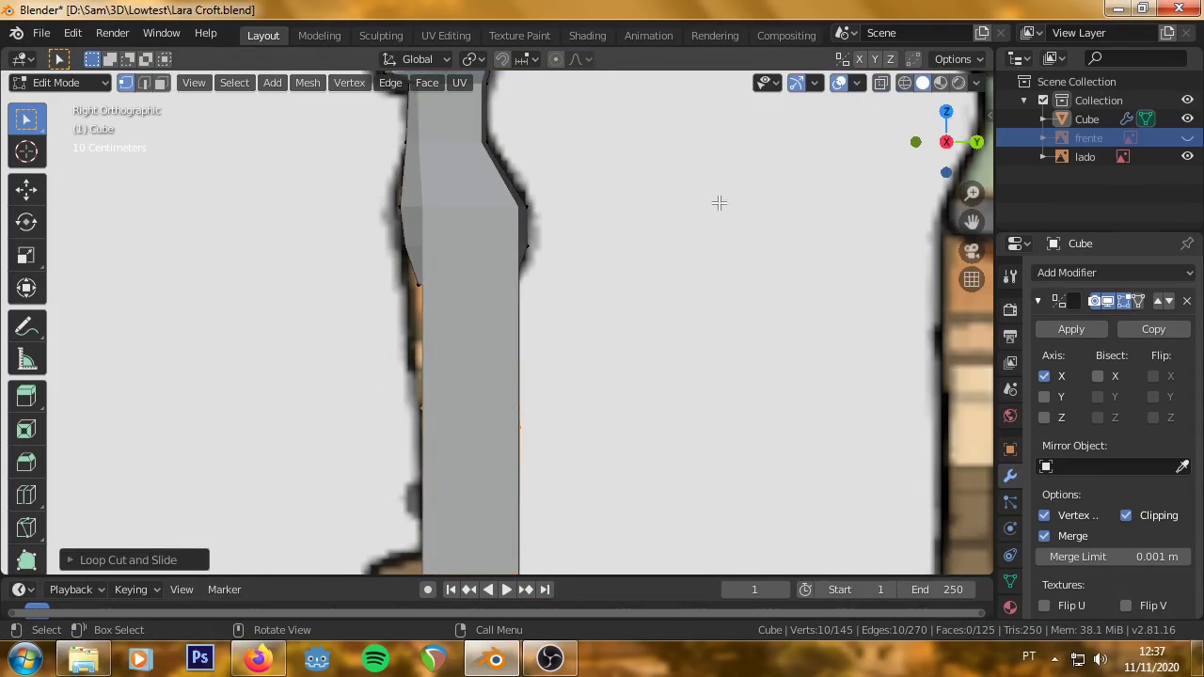
Select the new loop's vertices around the inner leg.
{"action": "mouse_move", "coordinate": [399, 361]}
{"action": "middle_mouse_down"}
{"action": "mouse_move", "coordinate": [640, 363]}
{"action": "mouse_move", "coordinate": [569, 377]}
{"action": "middle_mouse_up"}
{"action": "middle_click_drag", "start_coordinate": [537, 443], "coordinate": [484, 451]}
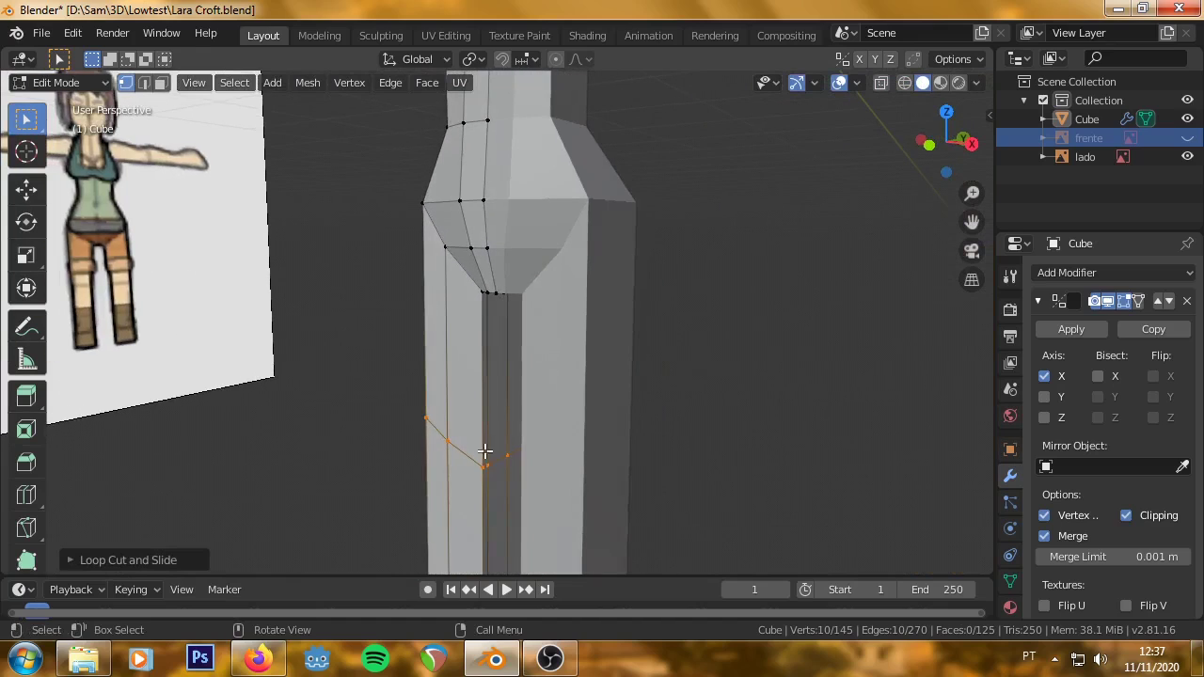
{"action": "left_click", "coordinate": [448, 444]}
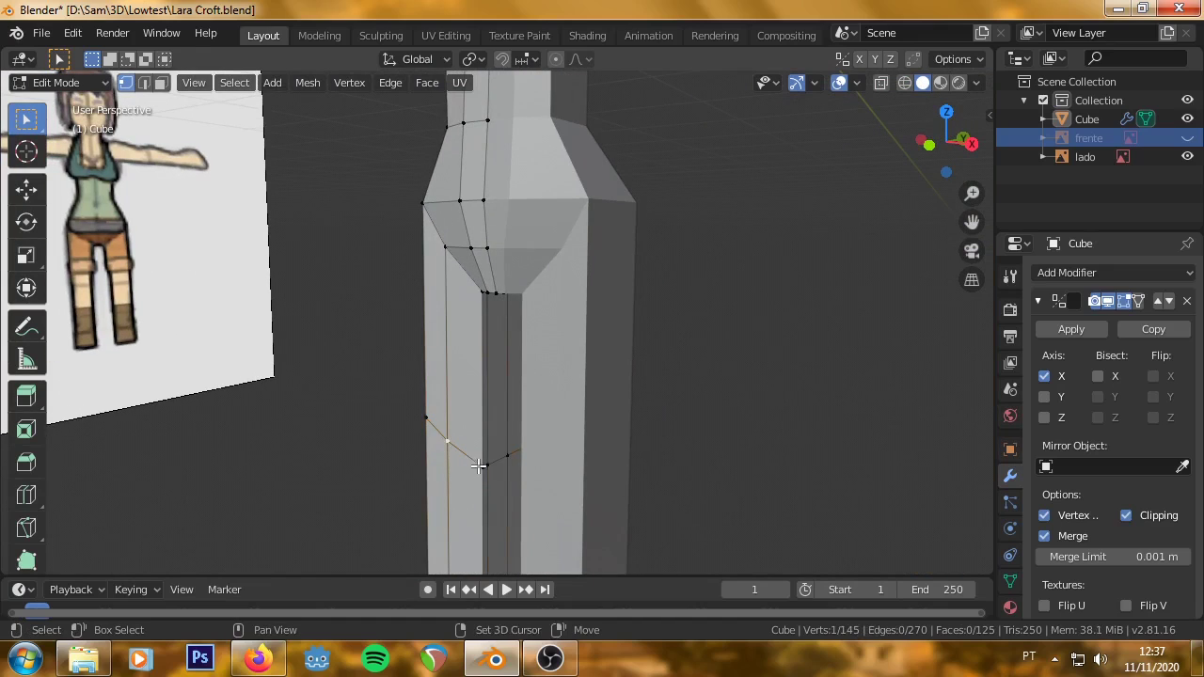
{"action": "left_click", "coordinate": [501, 454], "text": "shift"}
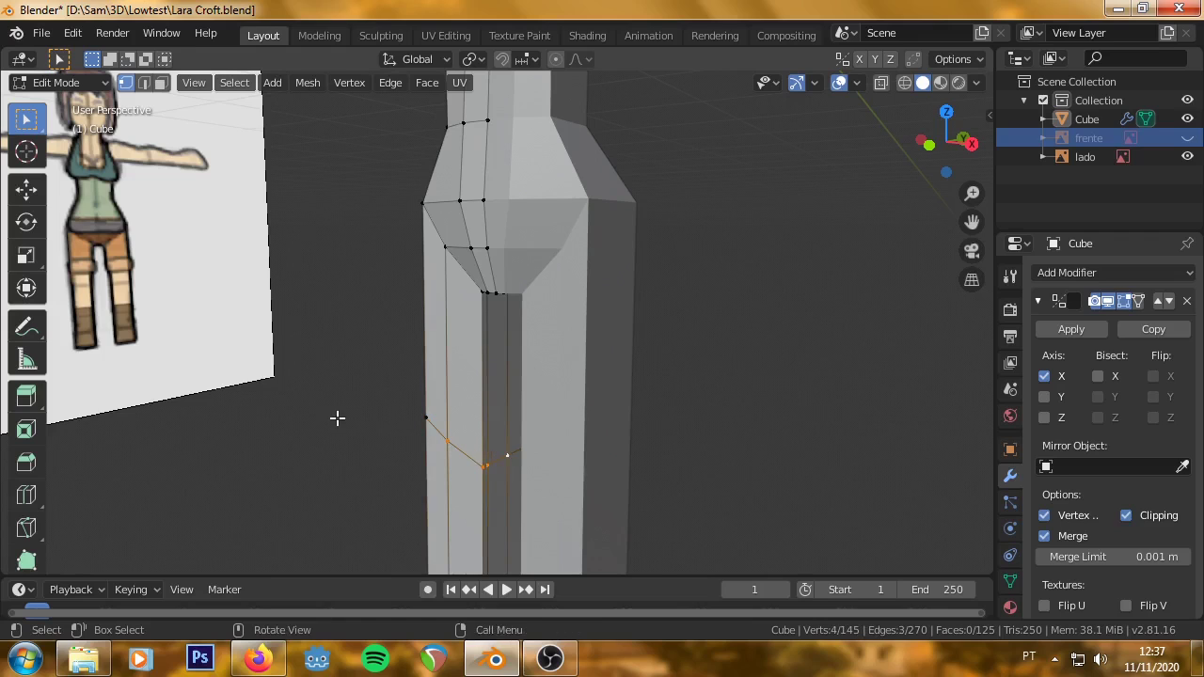
{"action": "middle_click_drag", "start_coordinate": [336, 417], "coordinate": [531, 475]}
{"action": "left_click", "coordinate": [423, 424], "text": "shift"}
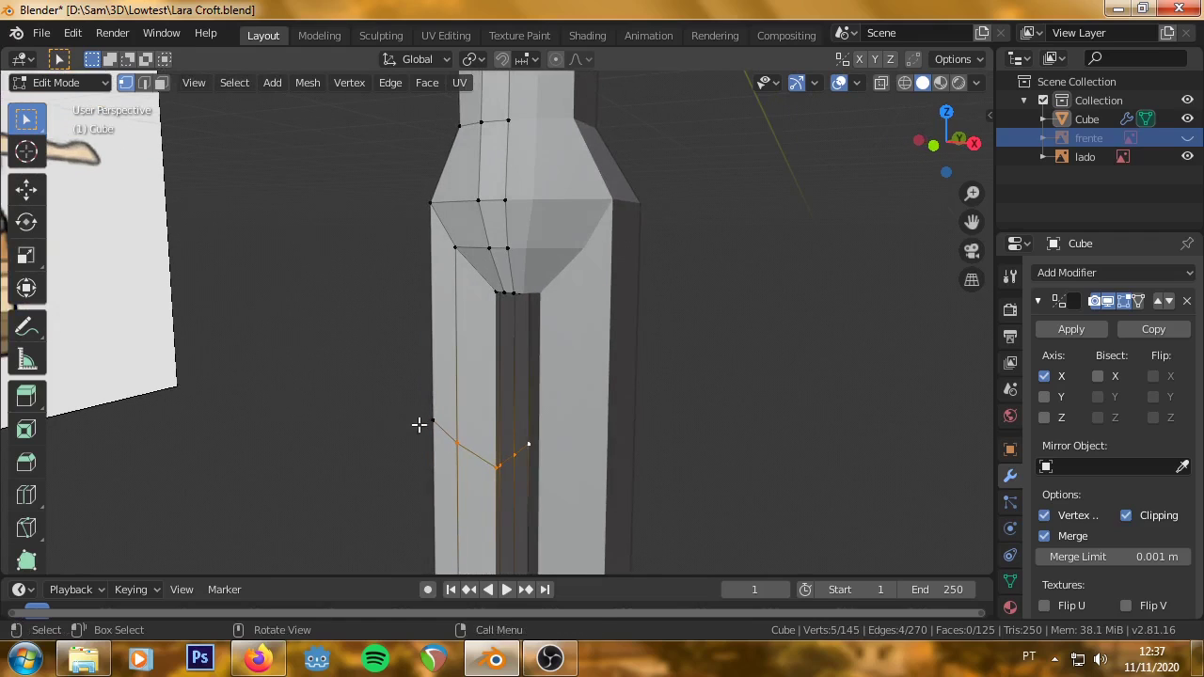
{"action": "mouse_move", "coordinate": [376, 420]}
{"action": "middle_mouse_down"}
{"action": "mouse_move", "coordinate": [557, 431]}
{"action": "mouse_move", "coordinate": [812, 390]}
{"action": "middle_mouse_up"}
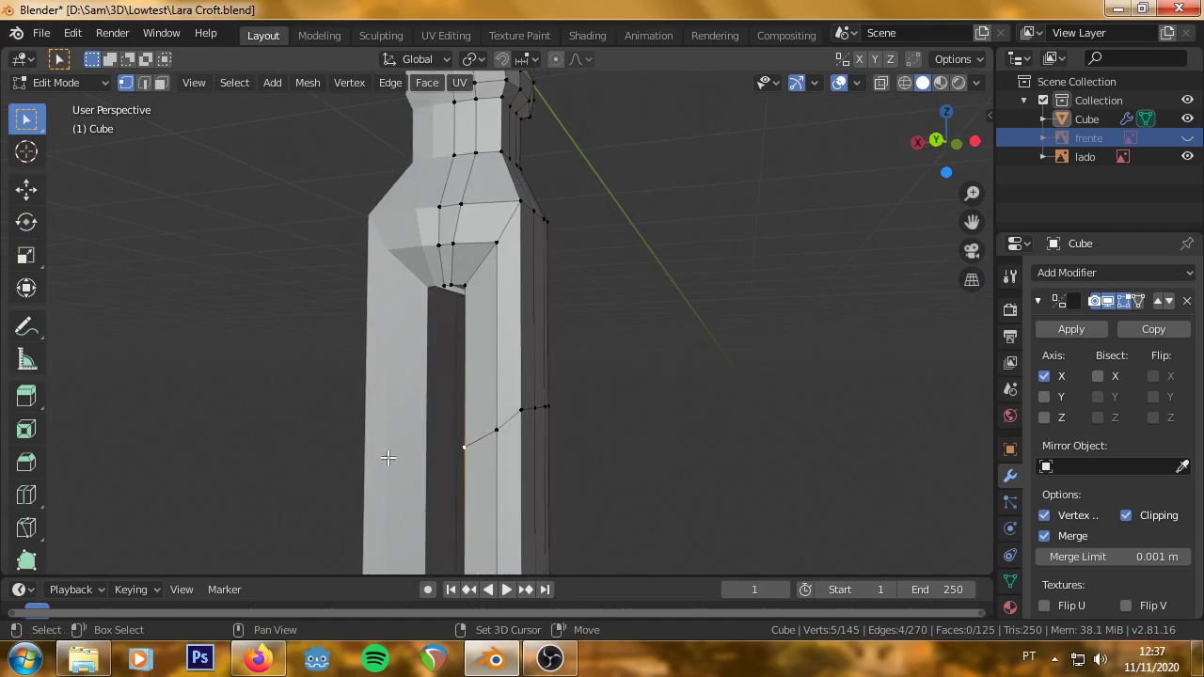
{"action": "left_click", "coordinate": [499, 430], "text": "shift"}
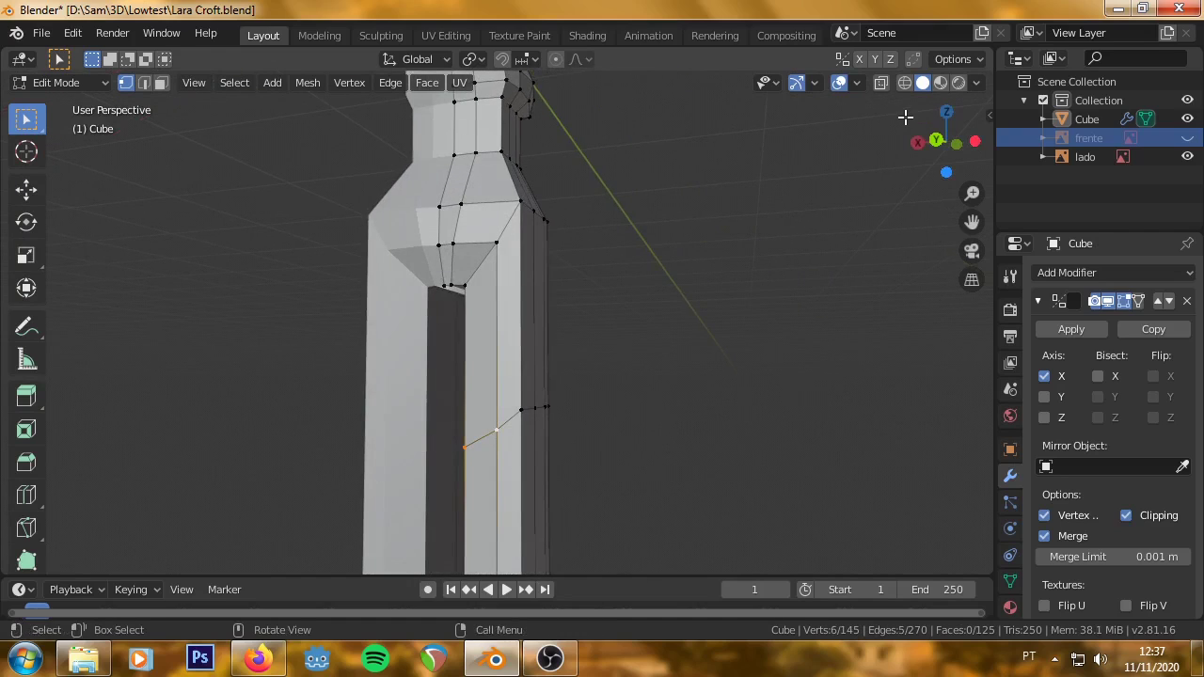
In front view with X-ray, raise the selected inner leg vertices along Z to level them.
{"action": "key", "text": "KP_1"}
{"action": "scroll", "coordinate": [416, 516], "scroll_direction": "up", "scroll_amount": 2}
{"action": "scroll", "coordinate": [371, 502], "scroll_direction": "up", "scroll_amount": 3}
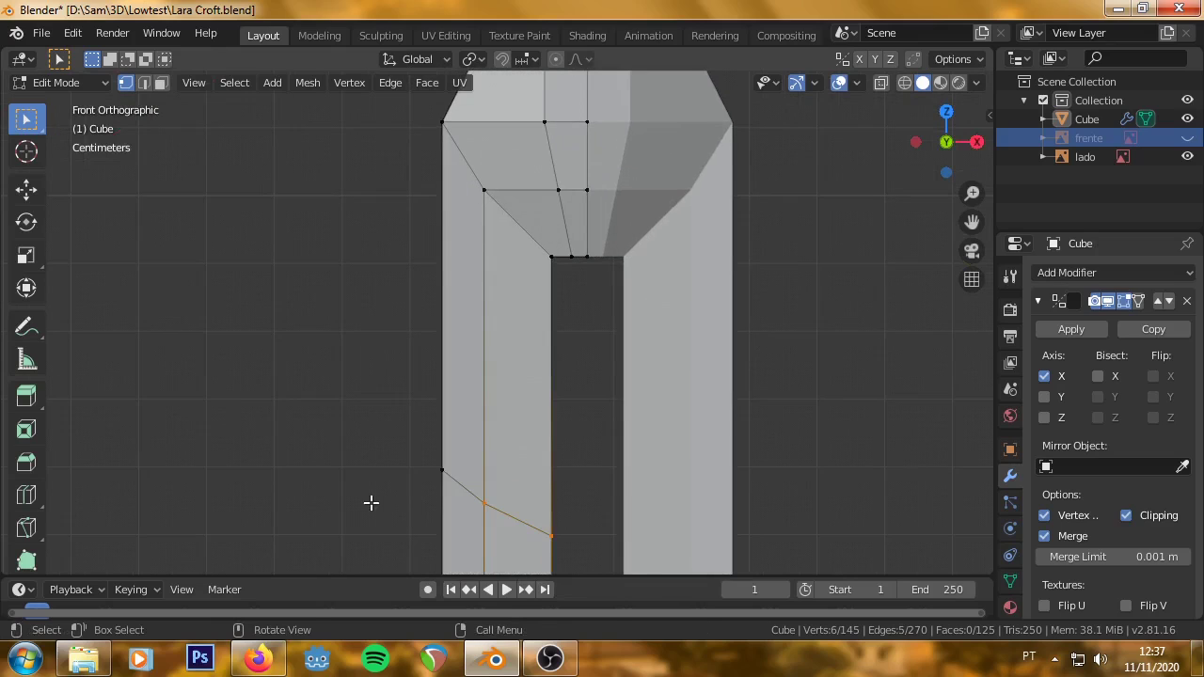
{"action": "scroll", "coordinate": [370, 502], "scroll_direction": "up", "scroll_amount": 3}
{"action": "left_click", "coordinate": [906, 82]}
{"action": "scroll", "coordinate": [304, 236], "scroll_direction": "up", "scroll_amount": 1}
{"action": "scroll", "coordinate": [299, 240], "scroll_direction": "up", "scroll_amount": 1}
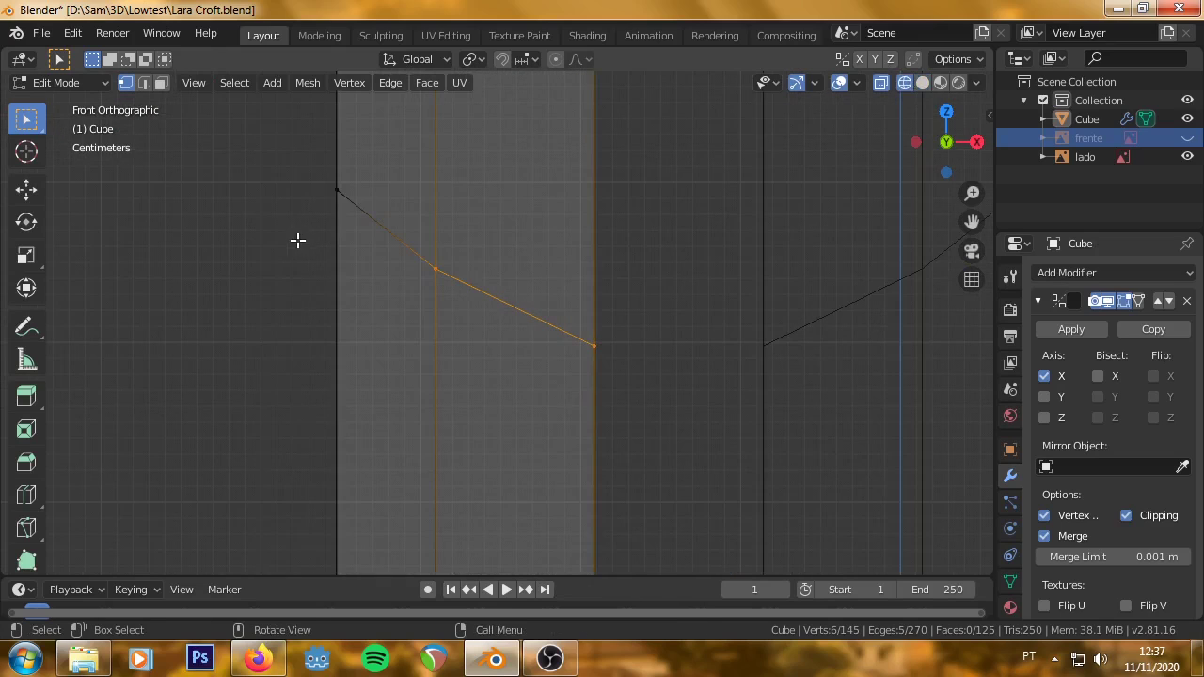
{"action": "scroll", "coordinate": [303, 287], "scroll_direction": "up", "scroll_amount": 1}
{"action": "scroll", "coordinate": [305, 311], "scroll_direction": "up", "scroll_amount": 3, "text": "shift"}
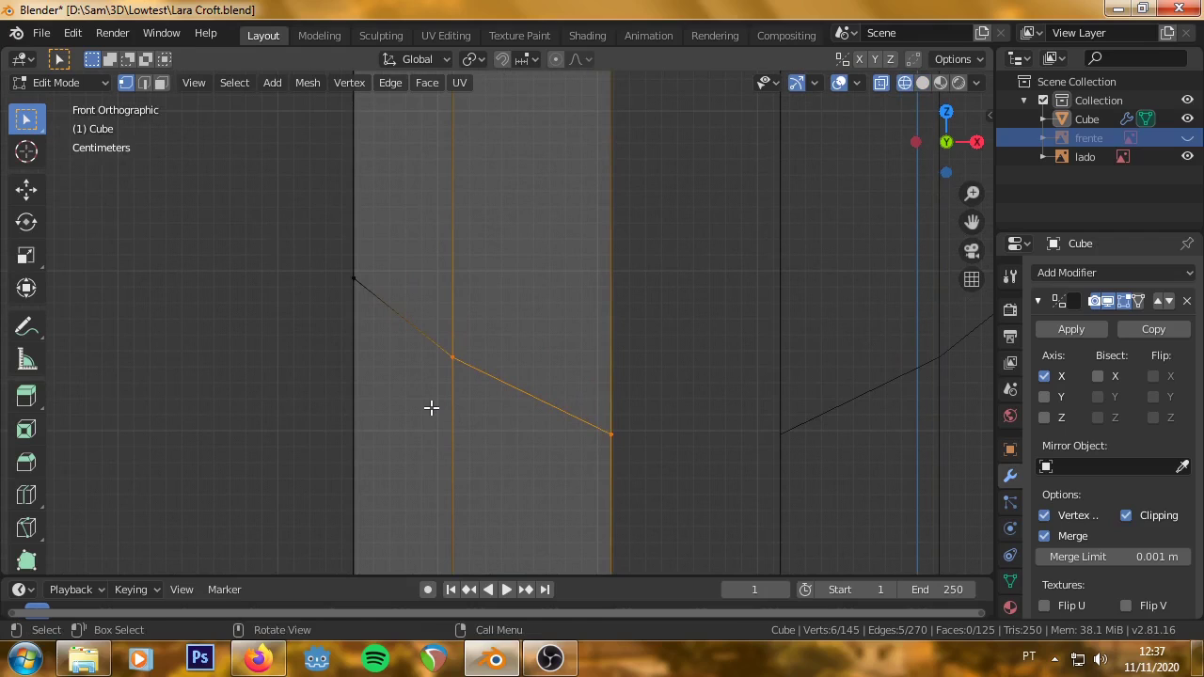
{"action": "key", "text": "g"}
{"action": "key", "text": "z"}
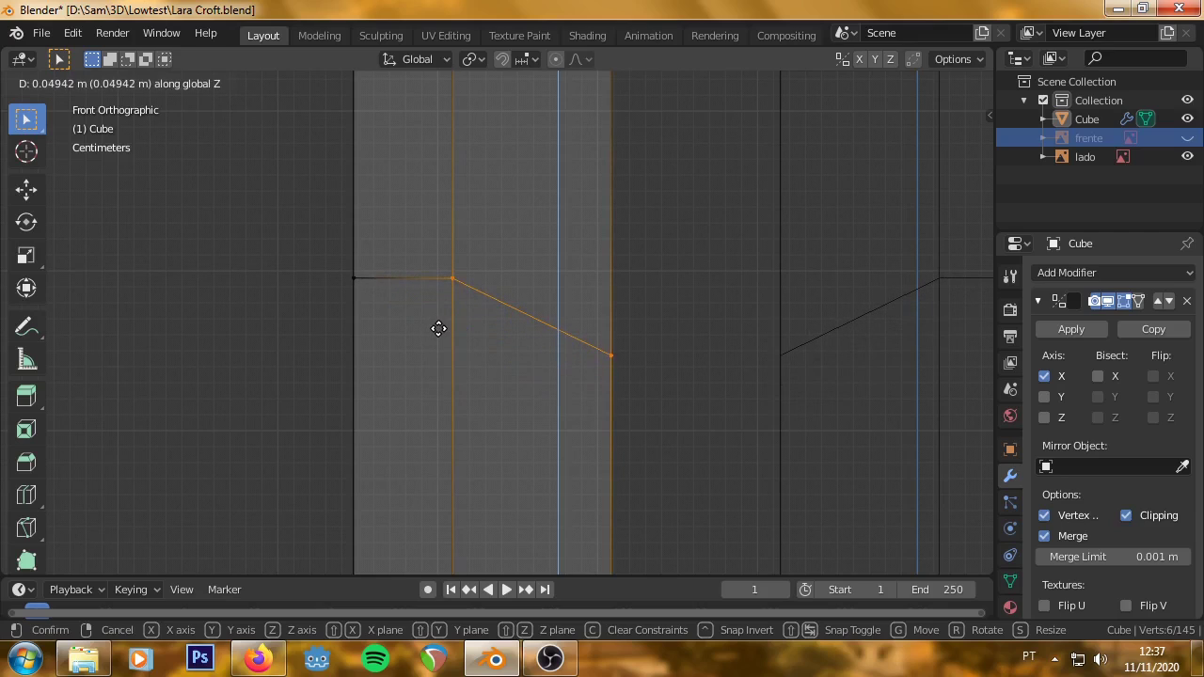
{"action": "left_click", "coordinate": [439, 328]}
Adjust the vertex vertically once more in front view so the loop sits level.
{"action": "middle_click_drag", "start_coordinate": [649, 349], "coordinate": [650, 376]}
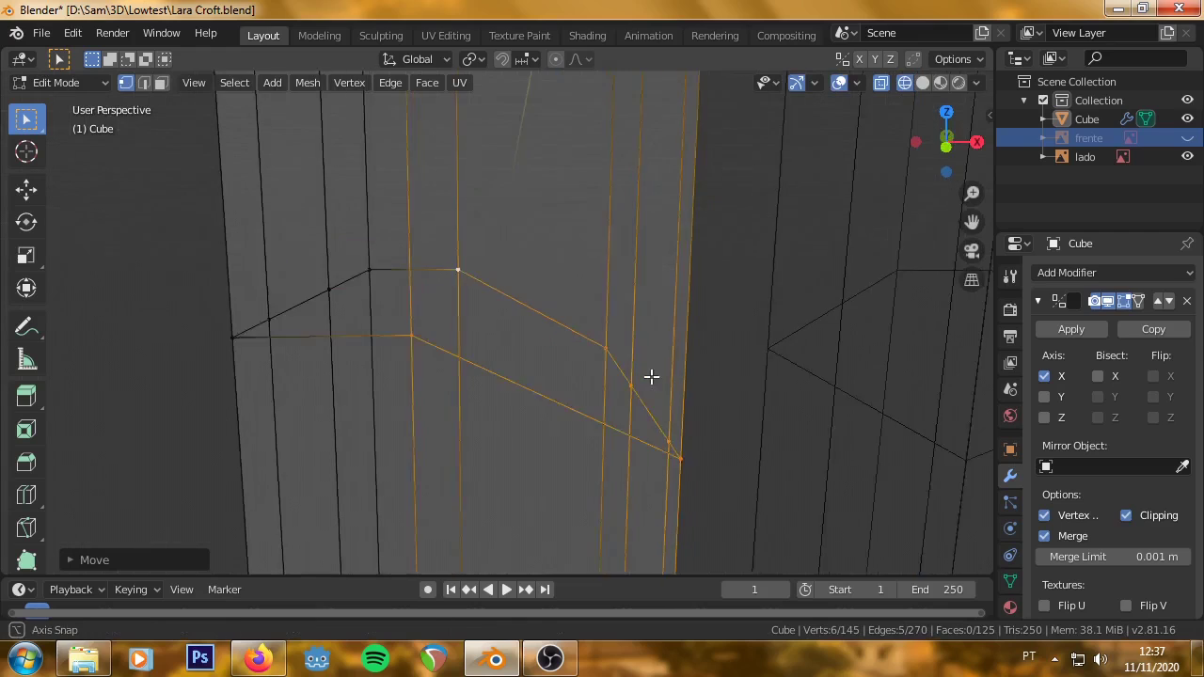
{"action": "key", "text": "KP_1"}
{"action": "key", "text": "g"}
{"action": "key", "text": "z"}
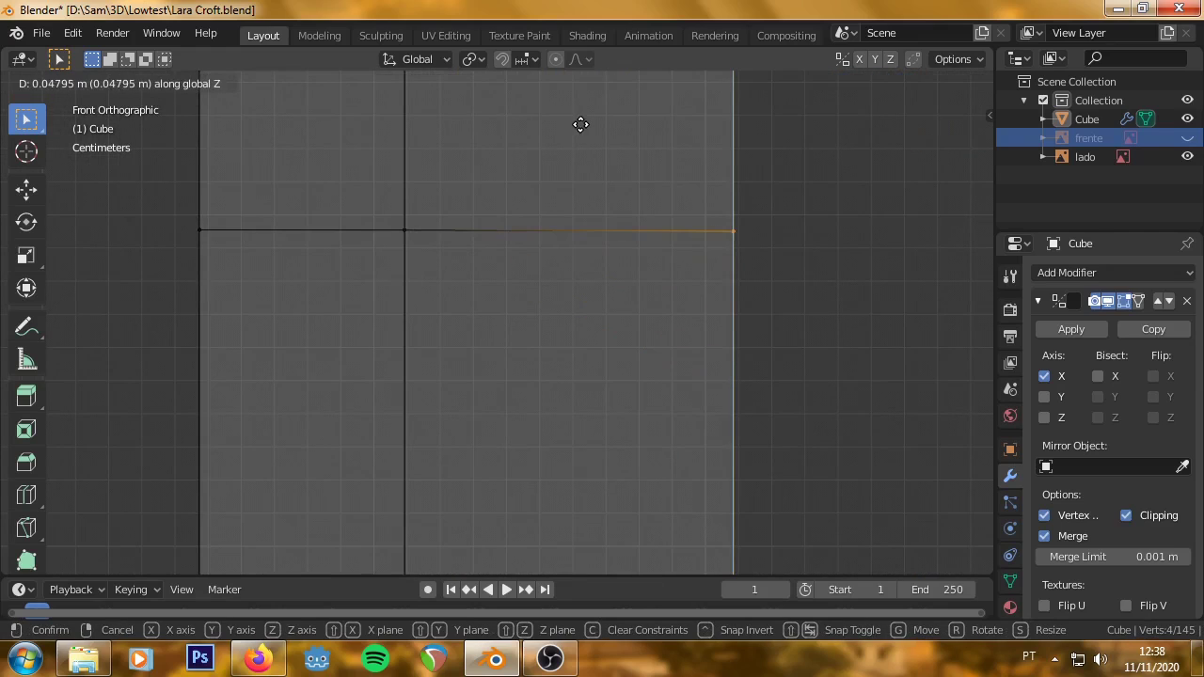
{"action": "left_click", "coordinate": [581, 123]}
{"action": "scroll", "coordinate": [410, 311], "scroll_direction": "down", "scroll_amount": 5}
Loop-cut the legs and slide the new edge loop up to the knee pads in front view.
{"action": "middle_click_drag", "start_coordinate": [492, 270], "coordinate": [439, 335]}
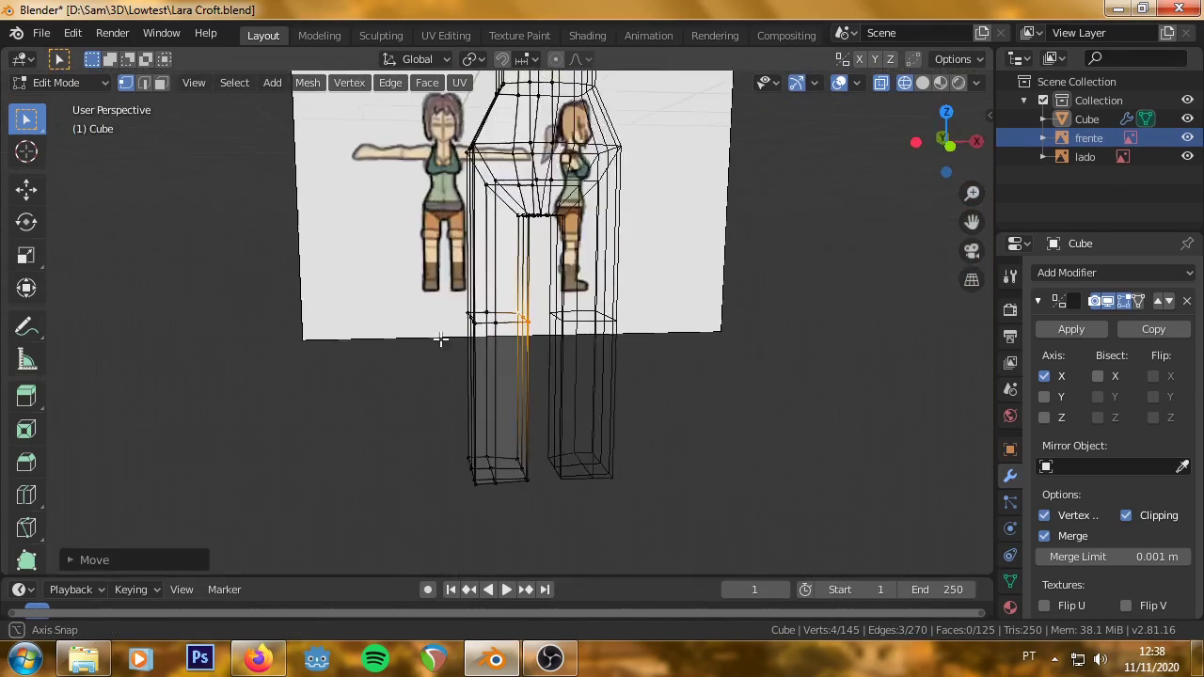
{"action": "key", "text": "KP_1"}
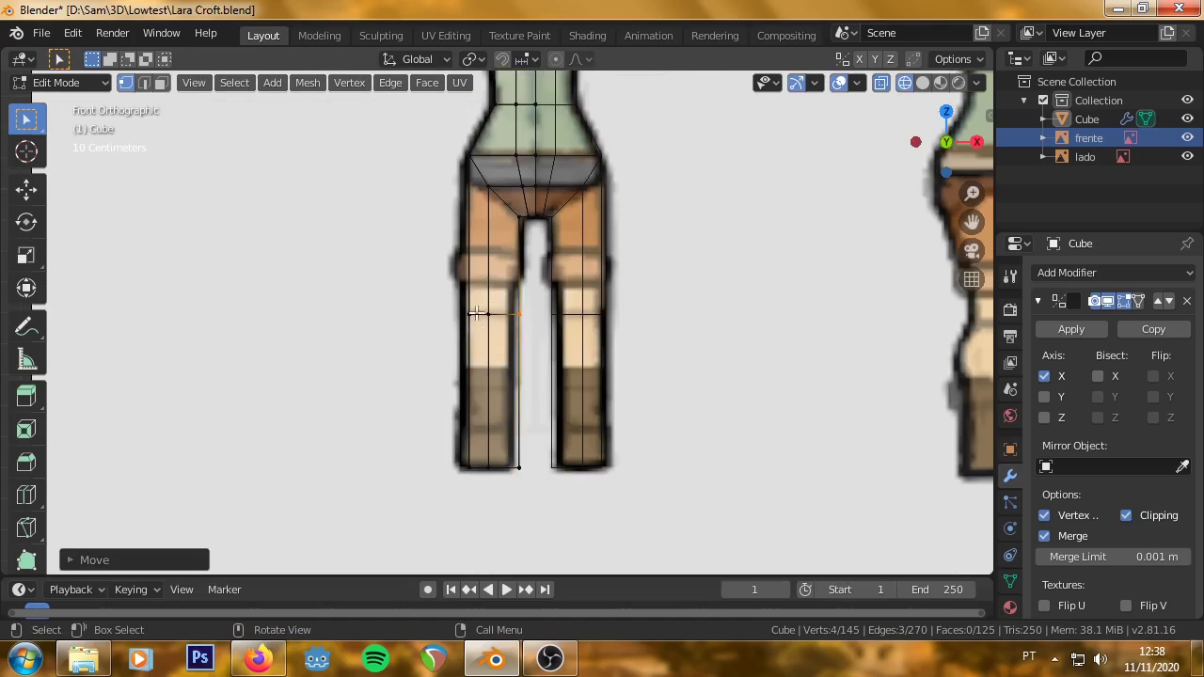
{"action": "scroll", "coordinate": [489, 273], "scroll_direction": "up", "scroll_amount": 3}
{"action": "scroll", "coordinate": [498, 246], "scroll_direction": "down", "scroll_amount": 1}
{"action": "scroll", "coordinate": [489, 239], "scroll_direction": "down", "scroll_amount": 1}
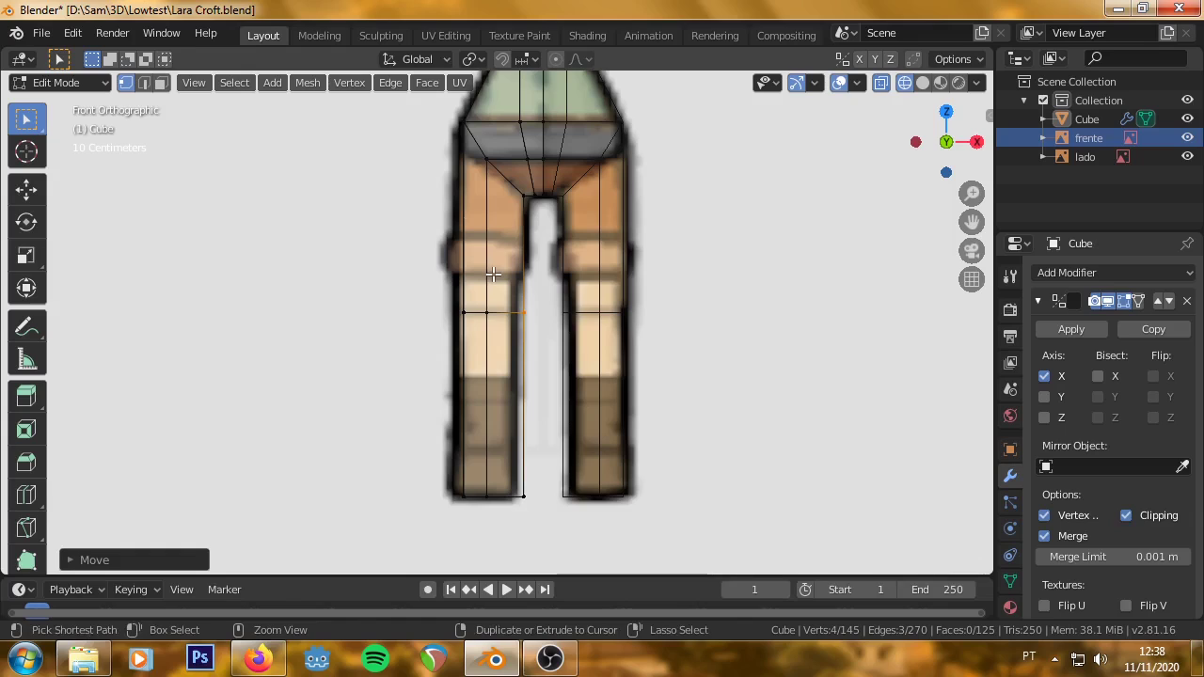
{"action": "key", "text": "ctrl+r"}
{"action": "left_click", "coordinate": [482, 248]}
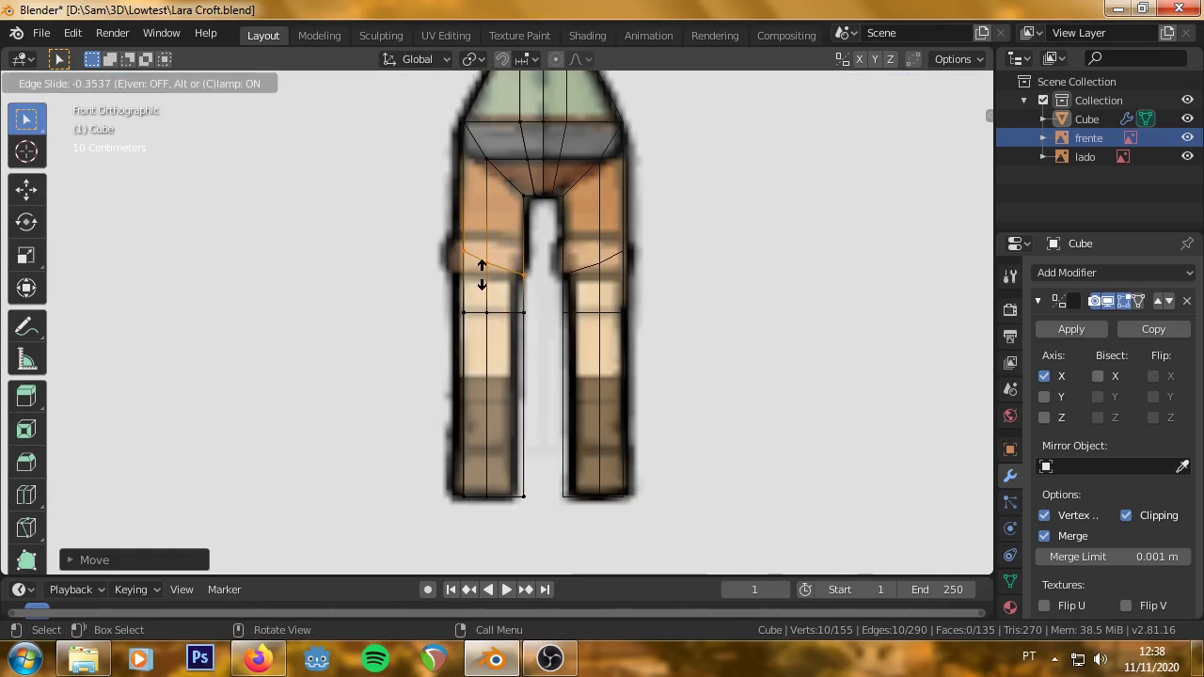
{"action": "left_click", "coordinate": [481, 272]}
{"action": "mouse_move", "coordinate": [482, 273]}
{"action": "middle_mouse_down"}
{"action": "mouse_move", "coordinate": [481, 300]}
{"action": "mouse_move", "coordinate": [511, 344]}
{"action": "middle_mouse_up"}
{"action": "key", "text": "KP_1"}
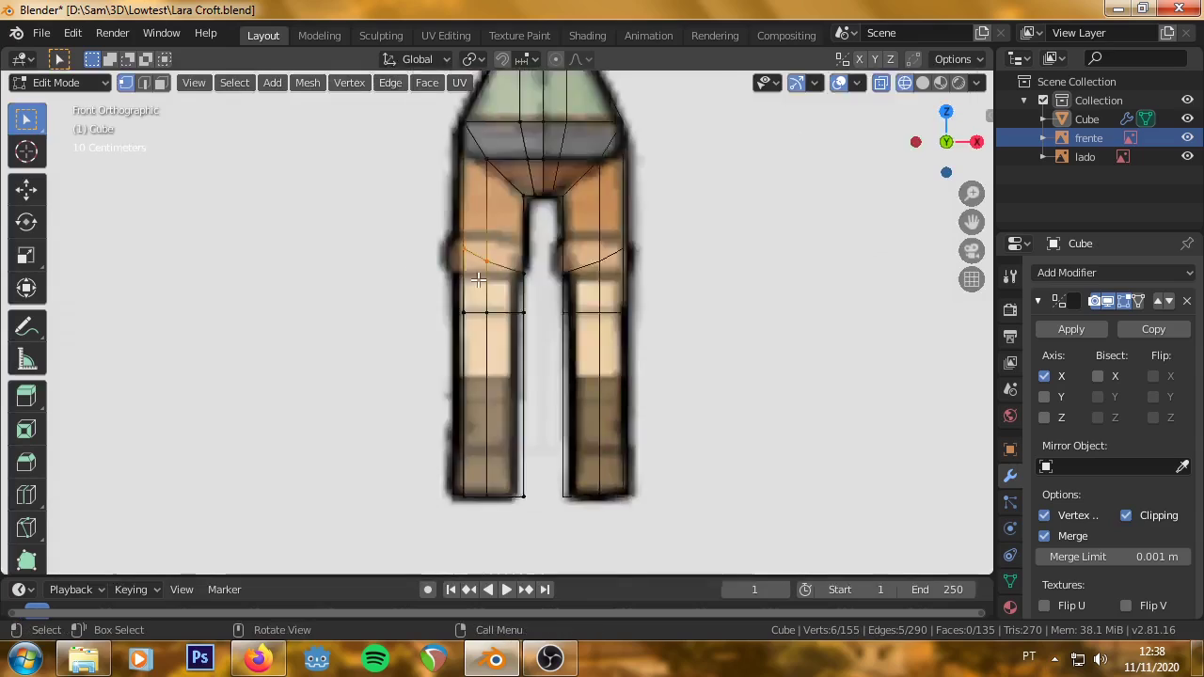
{"action": "scroll", "coordinate": [343, 215], "scroll_direction": "up", "scroll_amount": 3}
{"action": "scroll", "coordinate": [360, 210], "scroll_direction": "up", "scroll_amount": 2}
Reposition the knee vertices in the front view.
{"action": "key", "text": "g"}
{"action": "left_click", "coordinate": [349, 247]}
{"action": "middle_click_drag", "start_coordinate": [349, 248], "coordinate": [470, 471]}
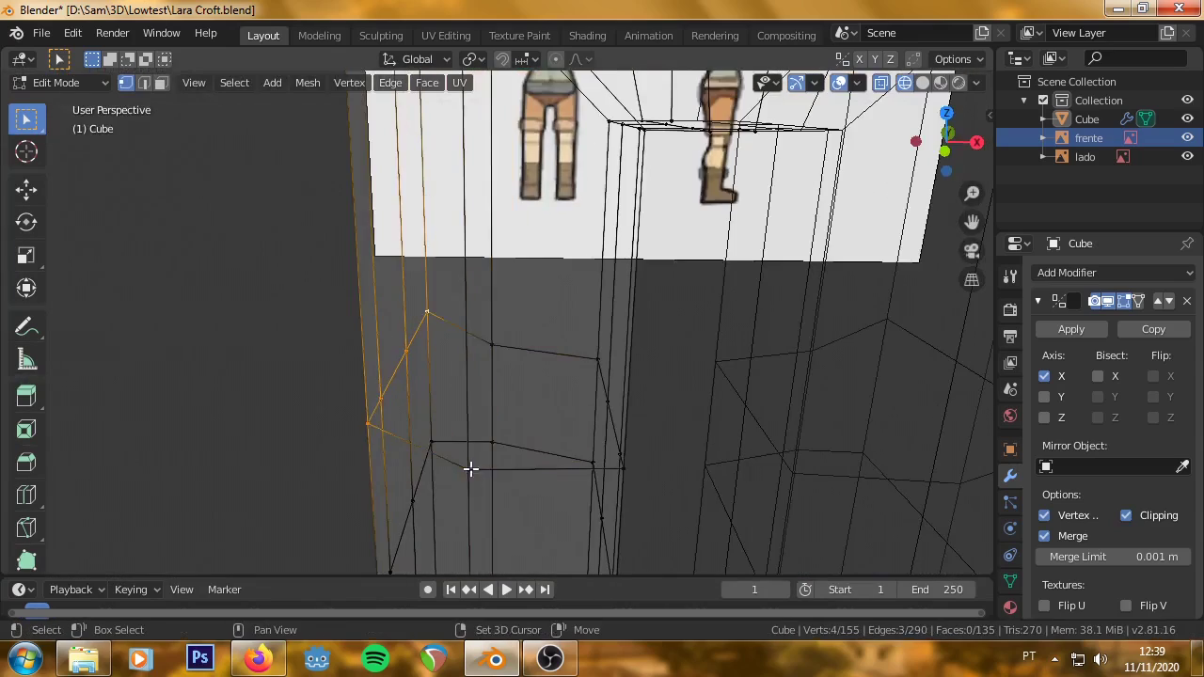
{"action": "key", "text": "KP_1"}
{"action": "key", "text": "g"}
{"action": "mouse_move", "coordinate": [473, 513]}
{"action": "middle_mouse_down"}
{"action": "mouse_move", "coordinate": [394, 402]}
{"action": "mouse_move", "coordinate": [382, 403]}
{"action": "mouse_move", "coordinate": [389, 352]}
{"action": "middle_mouse_up"}
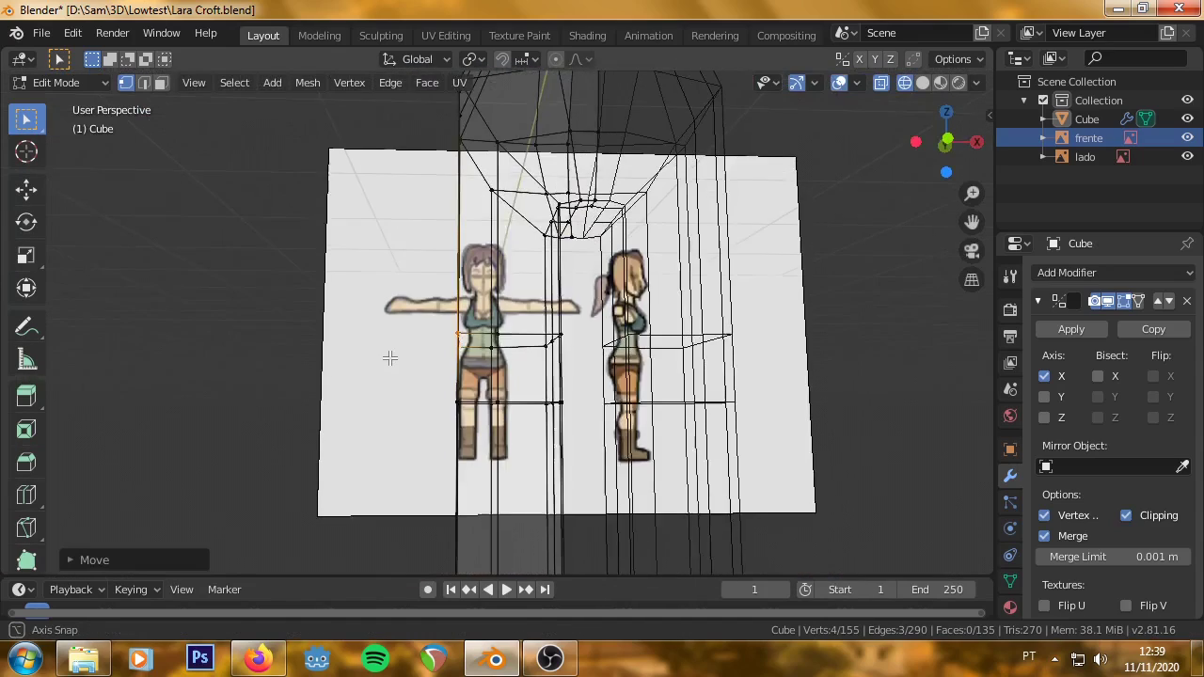
{"action": "key", "text": "KP_1"}
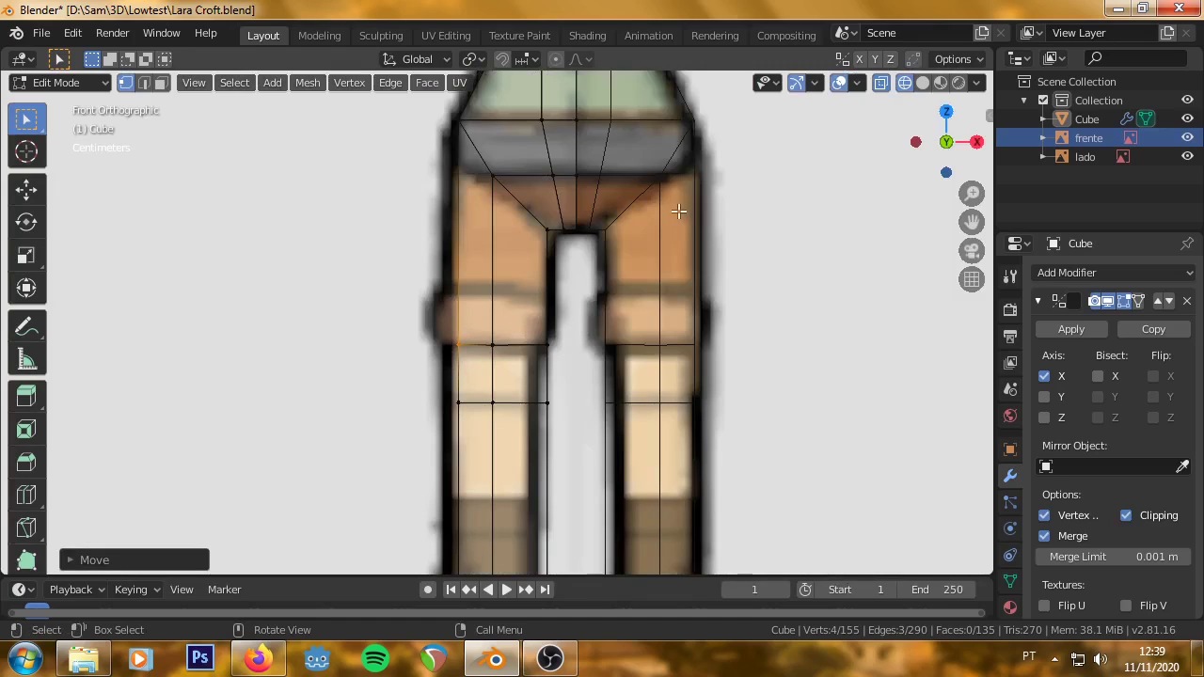
{"action": "scroll", "coordinate": [568, 286], "scroll_direction": "down", "scroll_amount": 2}
In Right Ortho, push the knee vertices forward along Y to follow the side reference.
{"action": "key", "text": "KP_3"}
{"action": "scroll", "coordinate": [567, 347], "scroll_direction": "up", "scroll_amount": 3}
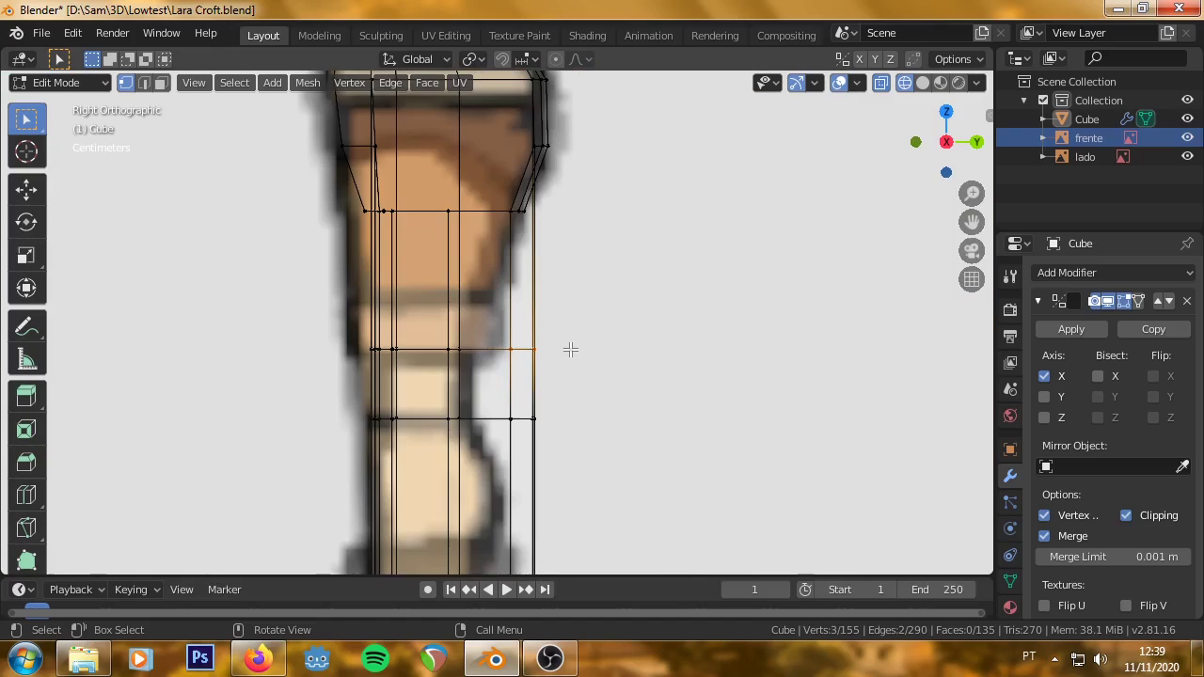
{"action": "key", "text": "g"}
{"action": "key", "text": "y"}
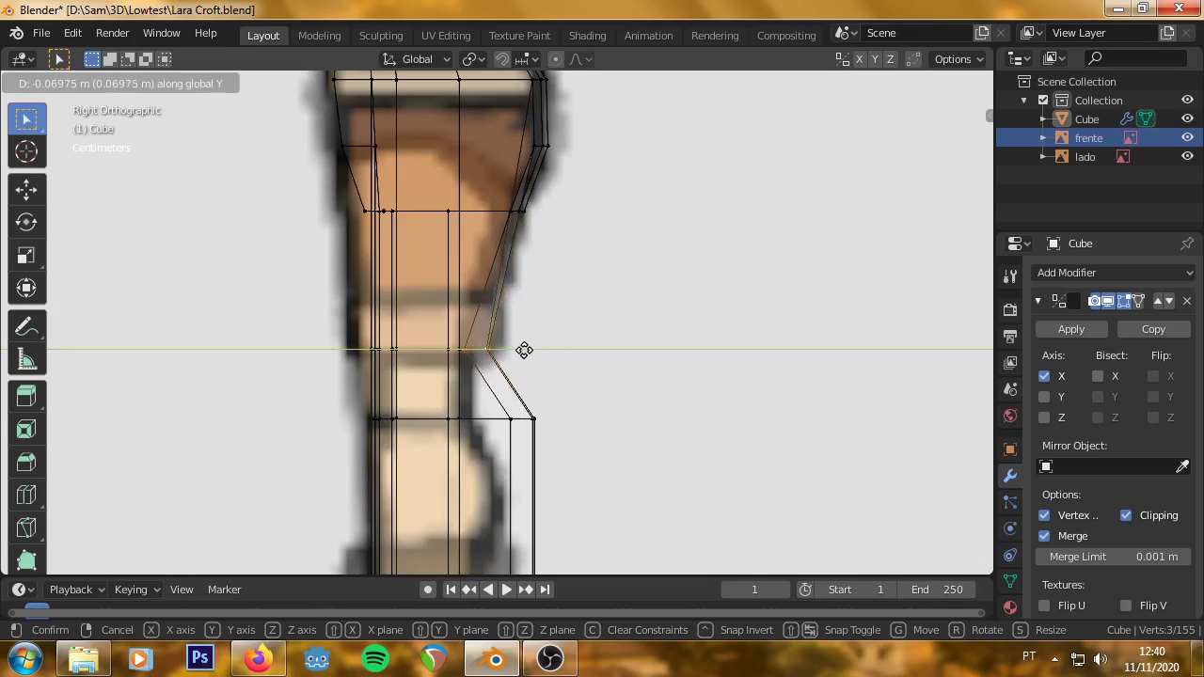
{"action": "left_click", "coordinate": [524, 349]}
{"action": "mouse_move", "coordinate": [524, 348]}
{"action": "middle_mouse_down"}
{"action": "mouse_move", "coordinate": [459, 367]}
{"action": "mouse_move", "coordinate": [404, 217]}
{"action": "middle_mouse_up"}
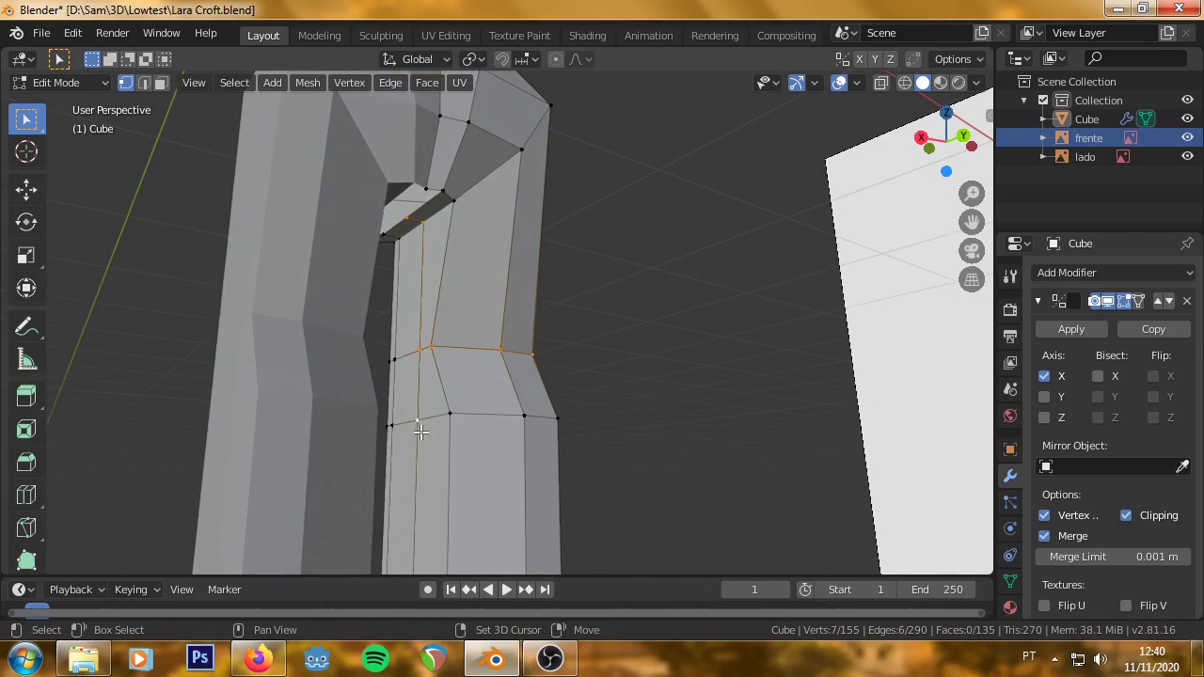
{"action": "mouse_move", "coordinate": [420, 430]}
{"action": "middle_mouse_down"}
{"action": "mouse_move", "coordinate": [462, 404]}
{"action": "mouse_move", "coordinate": [518, 457]}
{"action": "mouse_move", "coordinate": [392, 465]}
{"action": "middle_mouse_up"}
{"action": "key", "text": "KP_3"}
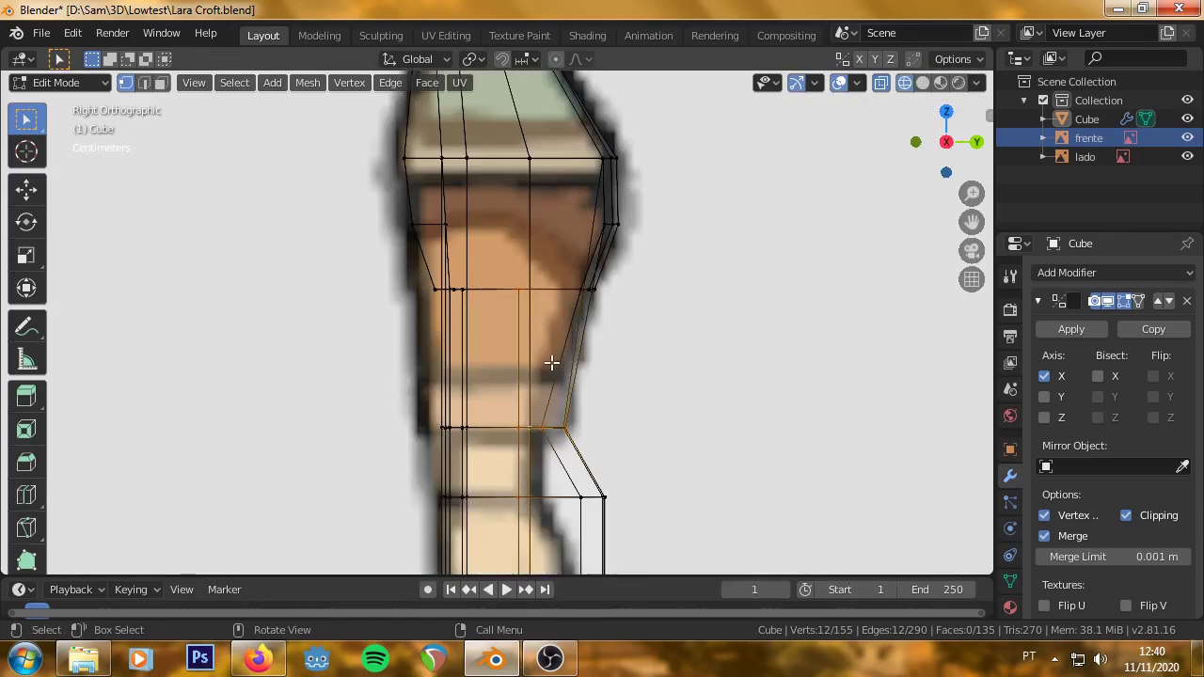
Try several further Y-axis moves of the knee vertices, cancelling each one.
{"action": "key", "text": "g"}
{"action": "key", "text": "y"}
{"action": "key", "text": "Escape"}
{"action": "mouse_move", "coordinate": [631, 398]}
{"action": "middle_mouse_down"}
{"action": "mouse_move", "coordinate": [545, 492]}
{"action": "mouse_move", "coordinate": [510, 439]}
{"action": "mouse_move", "coordinate": [526, 445]}
{"action": "mouse_move", "coordinate": [491, 486]}
{"action": "mouse_move", "coordinate": [532, 318]}
{"action": "middle_mouse_up"}
{"action": "key", "text": "g"}
{"action": "key", "text": "y"}
{"action": "key", "text": "Escape"}
{"action": "key", "text": "g"}
{"action": "key", "text": "y"}
{"action": "key", "text": "Escape"}
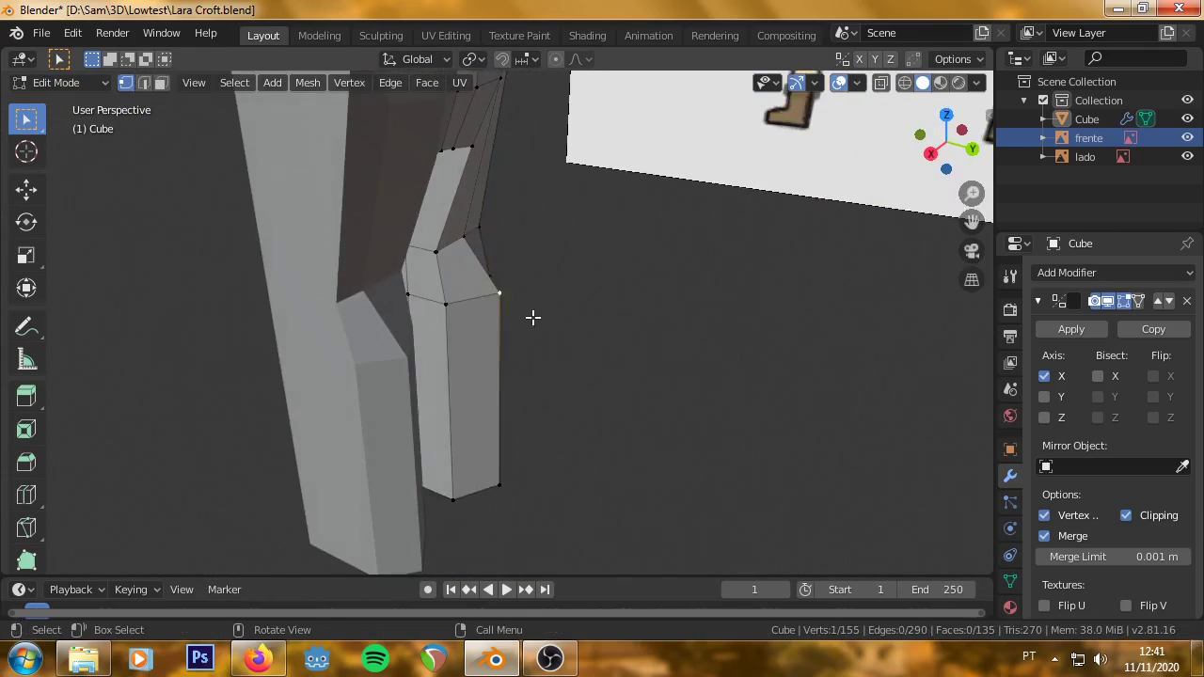
From the side view, move the knee vertex along Y to its final position.
{"action": "key", "text": "KP_3"}
{"action": "key", "text": "g"}
{"action": "key", "text": "y"}
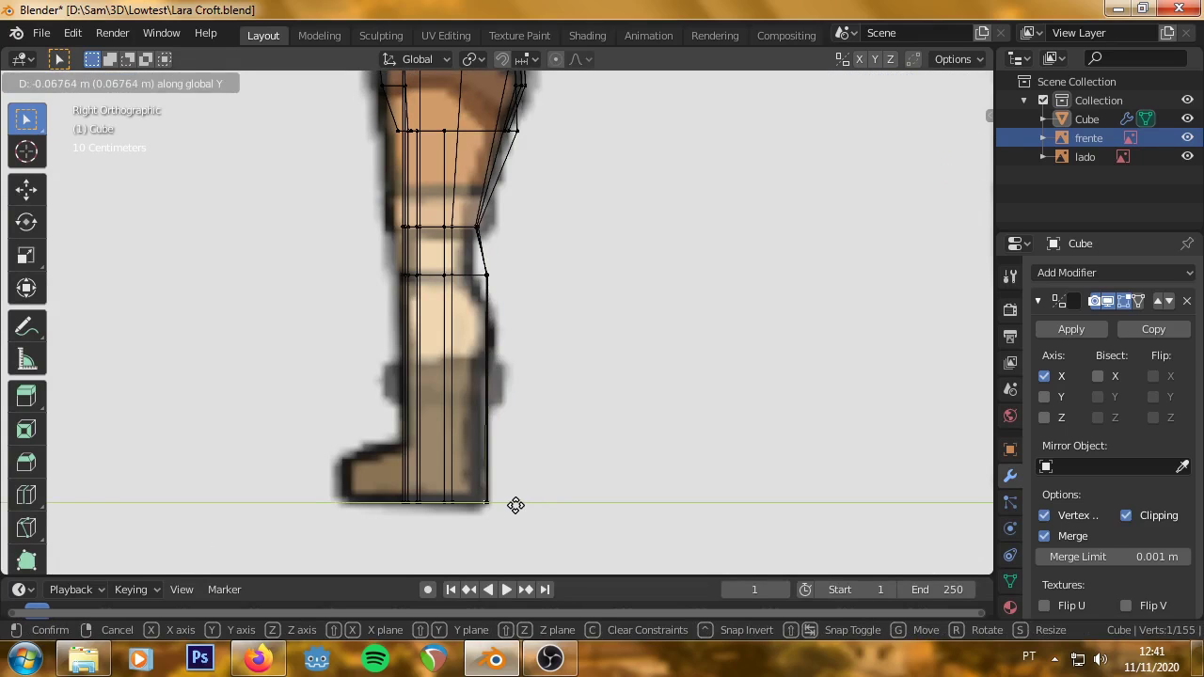
{"action": "left_click", "coordinate": [518, 503]}
{"action": "middle_click_drag", "start_coordinate": [517, 503], "coordinate": [504, 386]}
Switch to solid shading and shift the lower-leg vertices front-to-back along Y in side view.
{"action": "key", "text": "shift+z"}
{"action": "scroll", "coordinate": [263, 383], "scroll_direction": "up", "scroll_amount": 3}
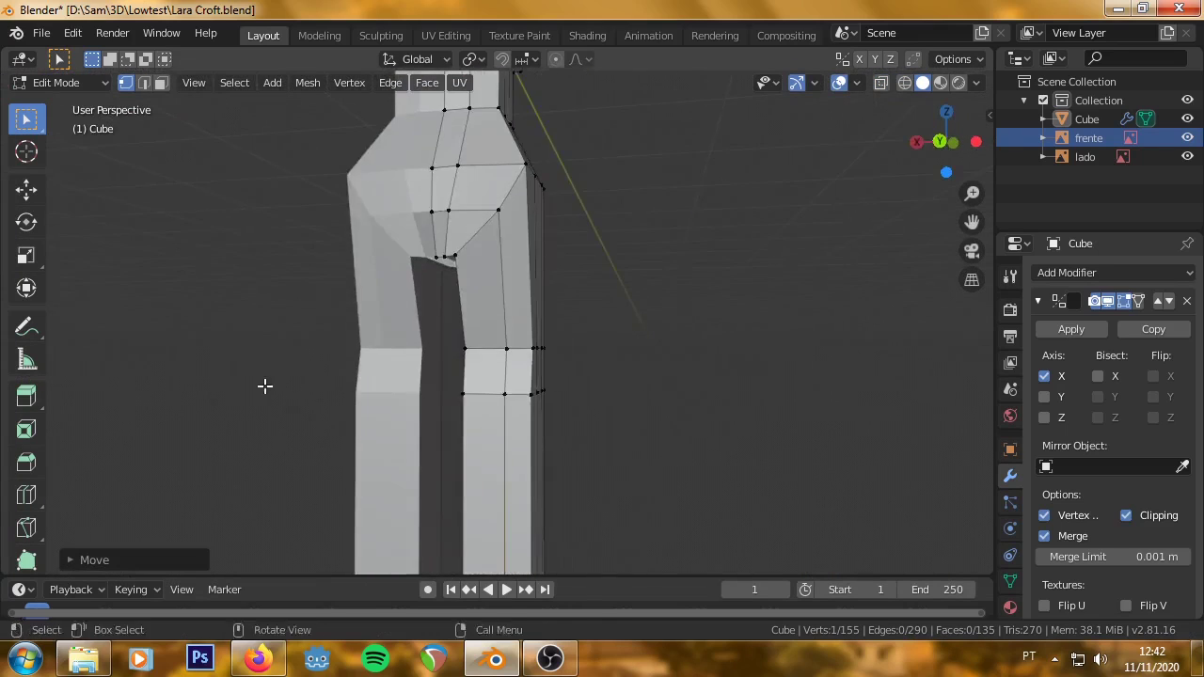
{"action": "key", "text": "KP_3"}
{"action": "middle_click_drag", "start_coordinate": [760, 175], "coordinate": [819, 118]}
{"action": "key", "text": "KP_3"}
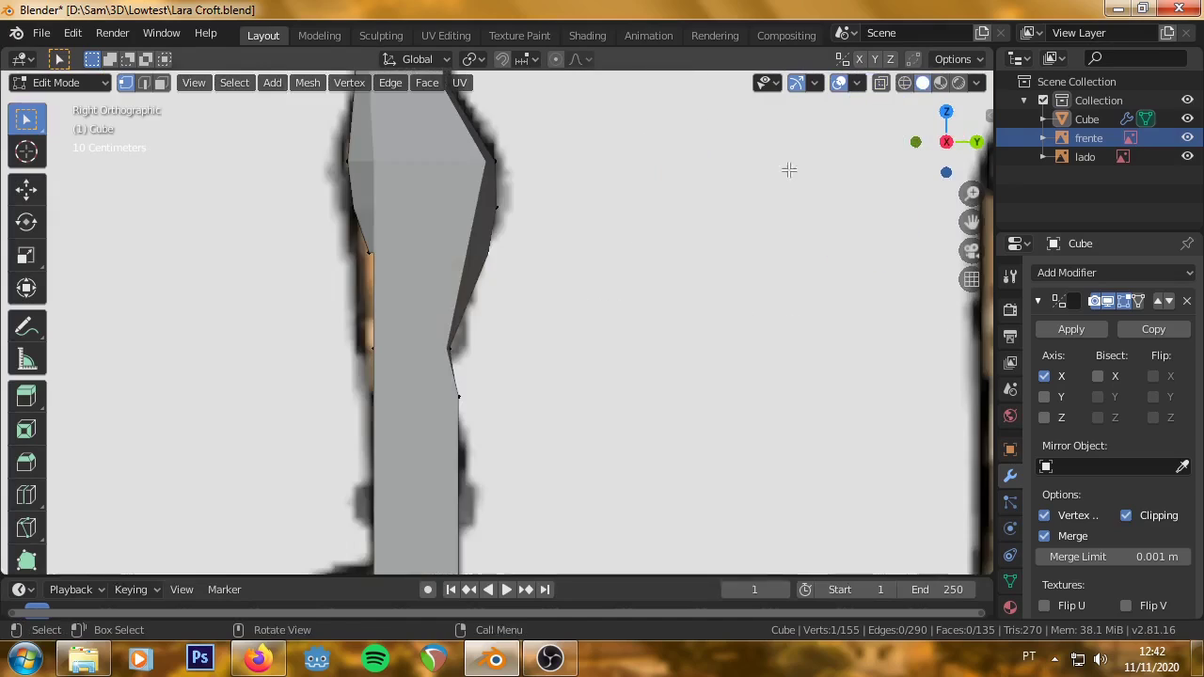
{"action": "scroll", "coordinate": [787, 169], "scroll_direction": "down", "scroll_amount": 4}
{"action": "key", "text": "g"}
{"action": "key", "text": "y"}
{"action": "left_click", "coordinate": [398, 438]}
Nudge a single lower-leg vertex along Y to match the calf outline.
{"action": "mouse_move", "coordinate": [398, 439]}
{"action": "middle_mouse_down"}
{"action": "mouse_move", "coordinate": [387, 491]}
{"action": "mouse_move", "coordinate": [470, 301]}
{"action": "mouse_move", "coordinate": [523, 316]}
{"action": "middle_mouse_up"}
{"action": "scroll", "coordinate": [451, 296], "scroll_direction": "up", "scroll_amount": 3}
{"action": "left_click", "coordinate": [430, 291]}
{"action": "key", "text": "g"}
{"action": "key", "text": "y"}
{"action": "left_click", "coordinate": [430, 287]}
{"action": "key", "text": "KP_3"}
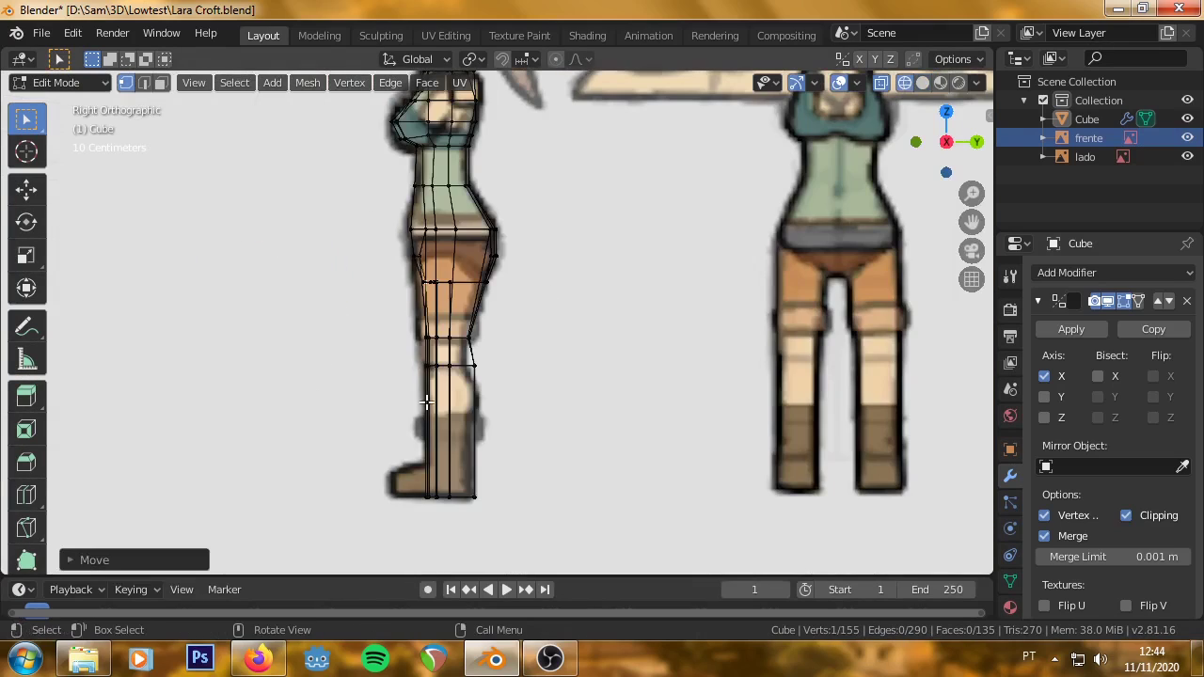
Select the lower-leg and boot vertices and align them along Y with the reference boot.
{"action": "middle_click_drag", "start_coordinate": [524, 422], "coordinate": [631, 236]}
{"action": "left_click", "coordinate": [498, 352], "text": "shift"}
{"action": "left_click", "coordinate": [488, 462], "text": "shift"}
{"action": "middle_click_drag", "start_coordinate": [488, 462], "coordinate": [285, 408]}
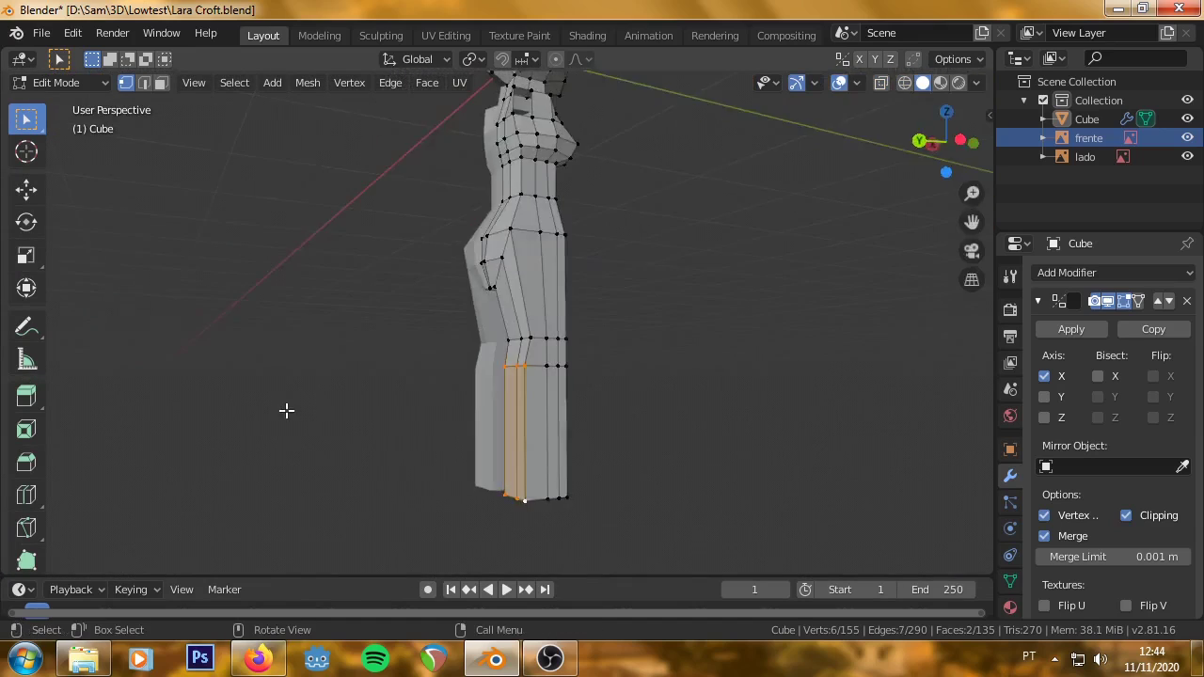
{"action": "key", "text": "KP_3"}
{"action": "scroll", "coordinate": [523, 357], "scroll_direction": "up", "scroll_amount": 3}
{"action": "key", "text": "g"}
{"action": "key", "text": "y"}
{"action": "left_click", "coordinate": [415, 282]}
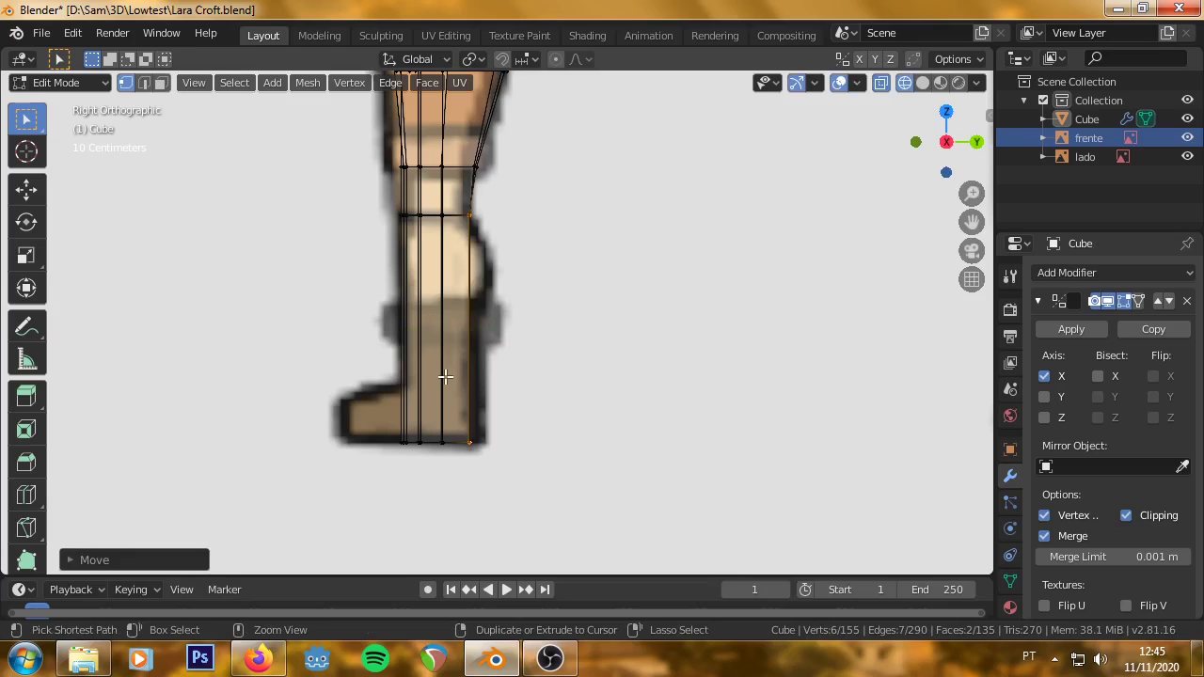
{"action": "key", "text": "ctrl+r"}
Add two edge loops across the lower leg and boot.
{"action": "left_click", "coordinate": [426, 327]}
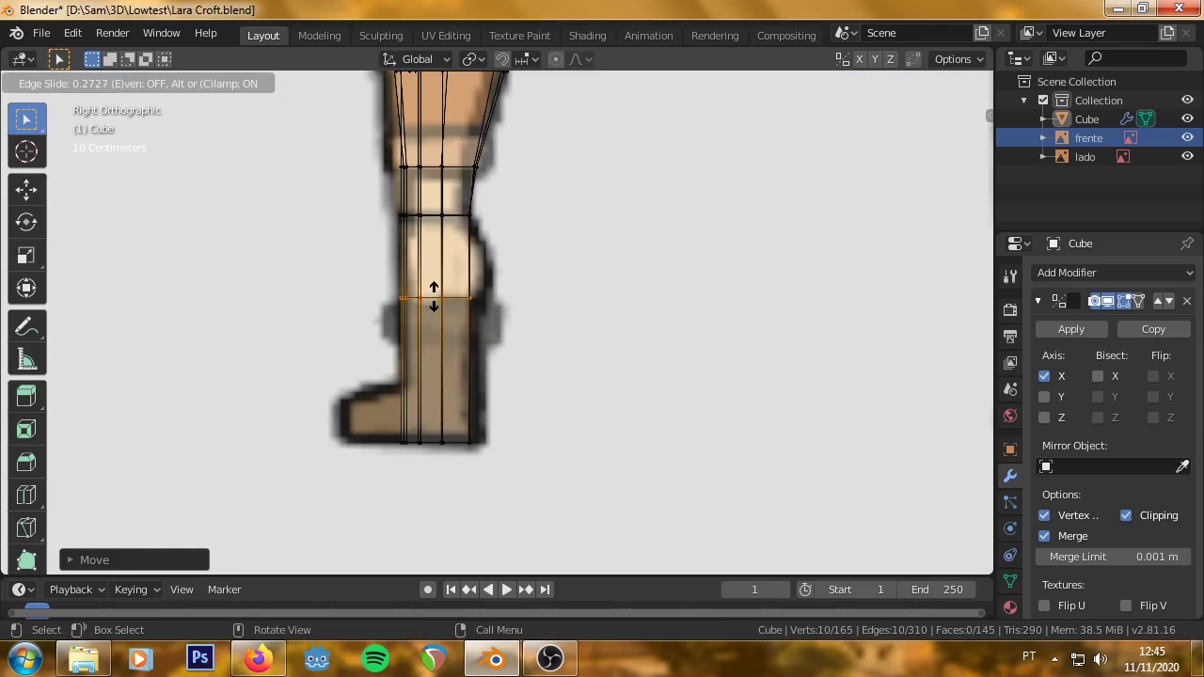
{"action": "left_click", "coordinate": [434, 295]}
{"action": "key", "text": "ctrl+r"}
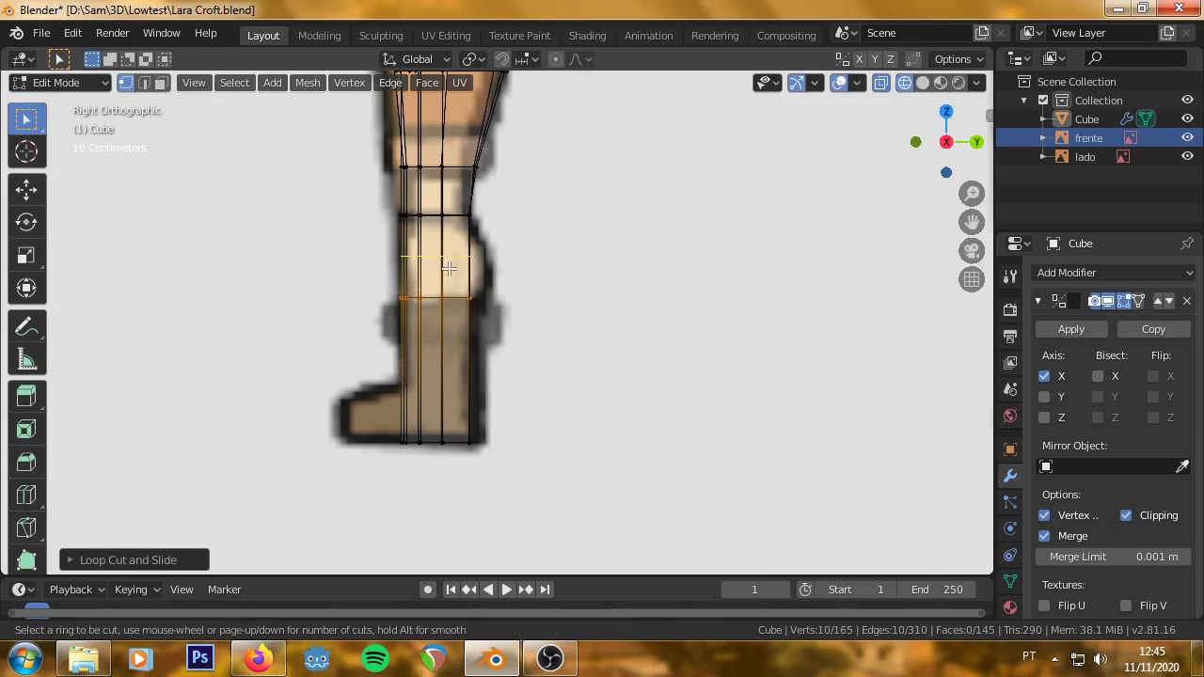
{"action": "left_click", "coordinate": [448, 269]}
{"action": "left_click", "coordinate": [449, 274]}
{"action": "mouse_move", "coordinate": [483, 272]}
{"action": "middle_mouse_down"}
{"action": "mouse_move", "coordinate": [572, 309]}
{"action": "mouse_move", "coordinate": [483, 308]}
{"action": "middle_mouse_up"}
Select two shin vertices and move them along Y to match the side reference.
{"action": "left_click", "coordinate": [438, 277]}
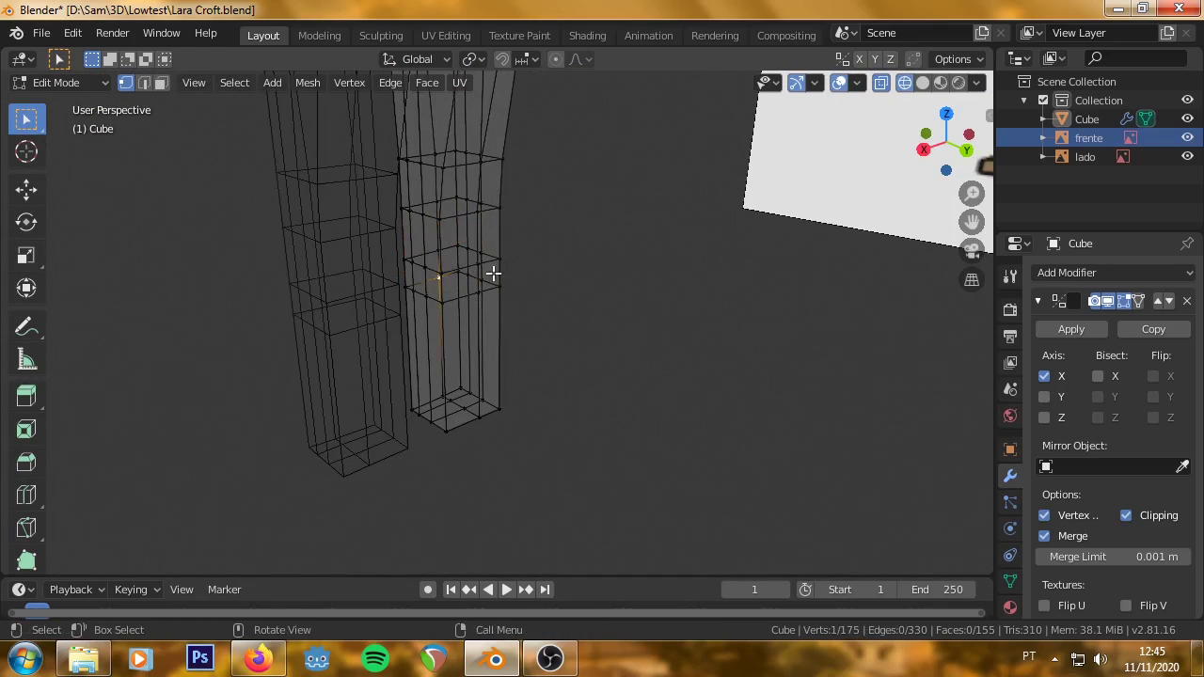
{"action": "left_click", "coordinate": [924, 83]}
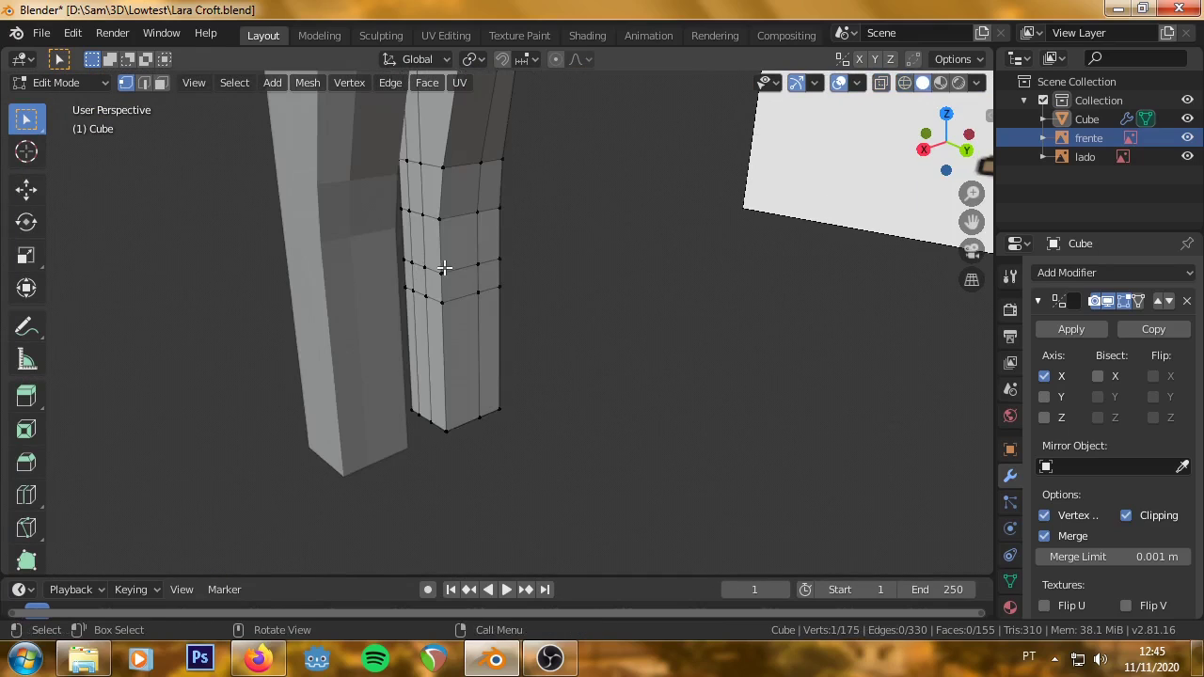
{"action": "left_click", "coordinate": [483, 264], "text": "shift"}
{"action": "key", "text": "g"}
{"action": "key", "text": "y"}
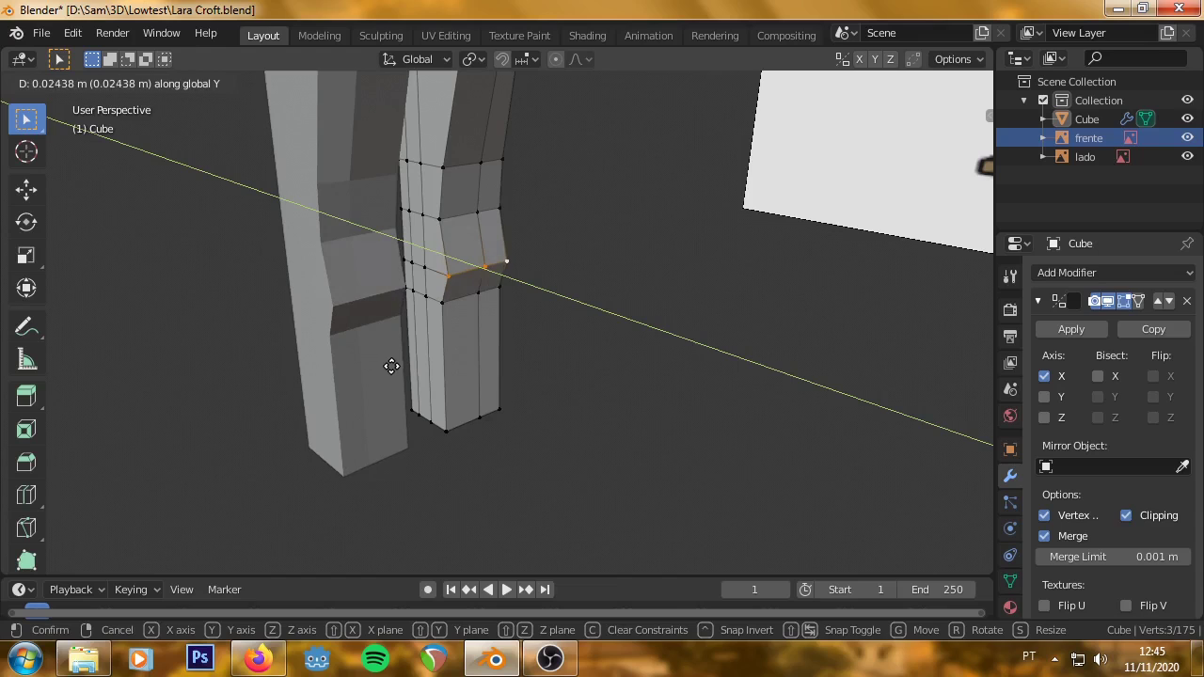
{"action": "left_click", "coordinate": [440, 345]}
{"action": "key", "text": "g"}
{"action": "key", "text": "y"}
{"action": "left_click", "coordinate": [458, 353]}
Add another edge loop near the bottom of the leg in side view.
{"action": "key", "text": "KP_3"}
{"action": "key", "text": "ctrl+r"}
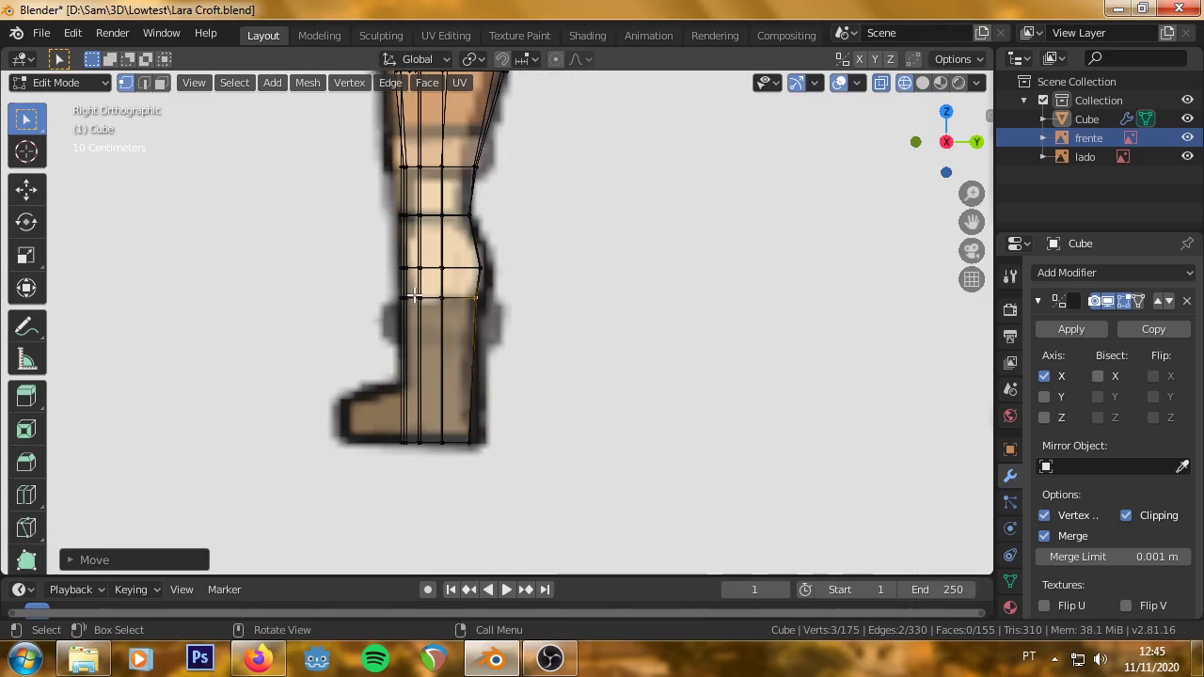
{"action": "left_click", "coordinate": [425, 384]}
{"action": "left_click", "coordinate": [424, 386]}
{"action": "mouse_move", "coordinate": [424, 386]}
{"action": "middle_mouse_down"}
{"action": "mouse_move", "coordinate": [315, 397]}
{"action": "mouse_move", "coordinate": [677, 427]}
{"action": "mouse_move", "coordinate": [371, 365]}
{"action": "middle_mouse_up"}
{"action": "key", "text": "alt+z"}
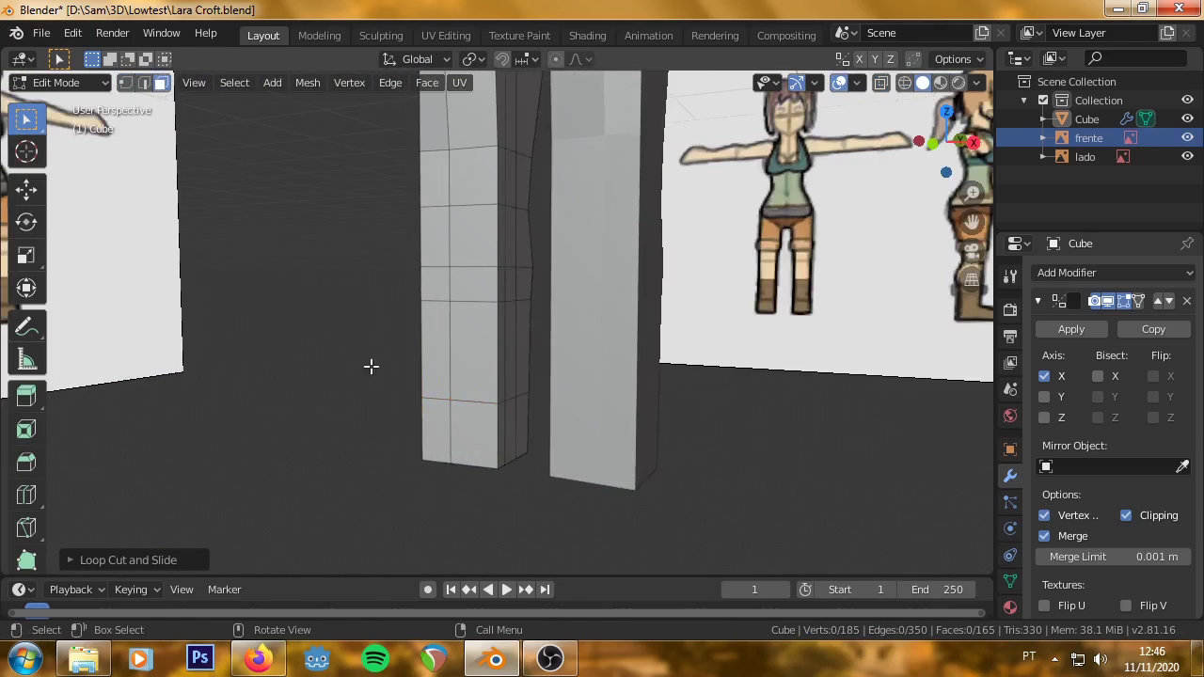
Extrude a foot forward from the bottom of the leg in side view.
{"action": "key", "text": "KP_3"}
{"action": "key", "text": "g"}
{"action": "key", "text": "z"}
{"action": "key", "text": "z"}
{"action": "left_click", "coordinate": [429, 420]}
{"action": "mouse_move", "coordinate": [429, 420]}
{"action": "middle_mouse_down"}
{"action": "mouse_move", "coordinate": [282, 328]}
{"action": "mouse_move", "coordinate": [483, 494]}
{"action": "middle_mouse_up"}
Shift the foot vertices along Y and X to follow the boot.
{"action": "key", "text": "g"}
{"action": "key", "text": "y"}
{"action": "left_click", "coordinate": [329, 473]}
{"action": "key", "text": "g"}
{"action": "key", "text": "x"}
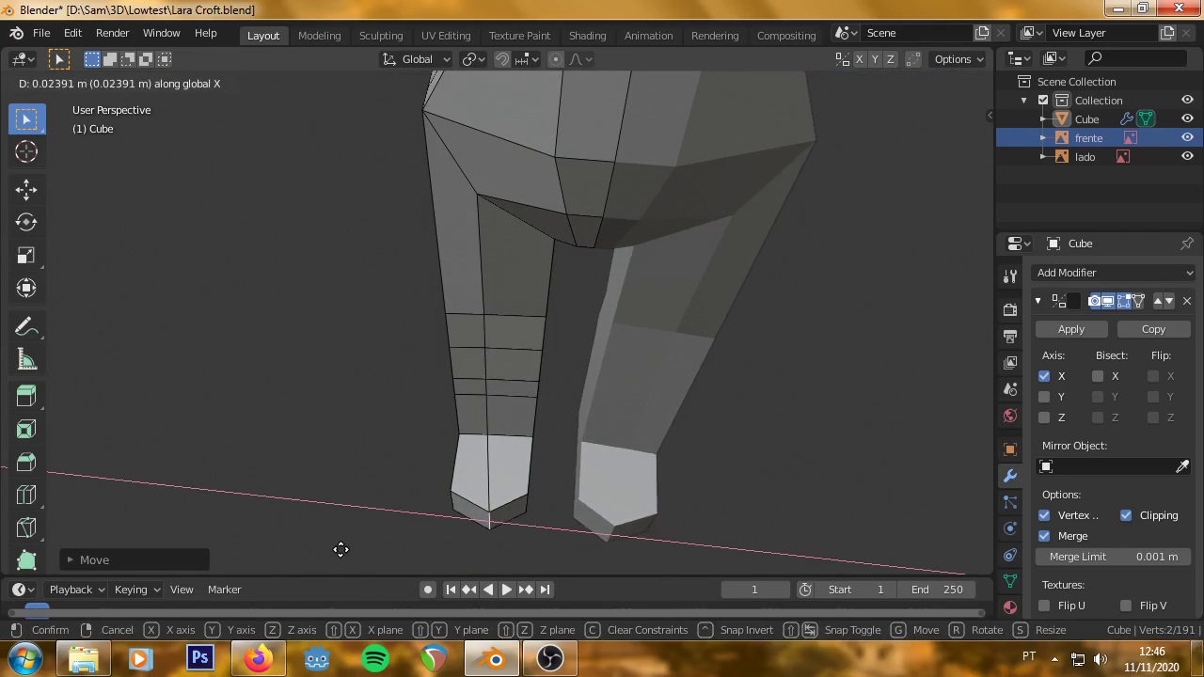
Select the foot-bottom vertices and move them along Y, viewed from below.
{"action": "left_click", "coordinate": [339, 551]}
{"action": "left_click", "coordinate": [474, 522], "text": "shift"}
{"action": "key", "text": "ctrl+KP_7"}
{"action": "key", "text": "g"}
{"action": "key", "text": "y"}
{"action": "left_click", "coordinate": [537, 269]}
{"action": "middle_click_drag", "start_coordinate": [537, 269], "coordinate": [628, 205]}
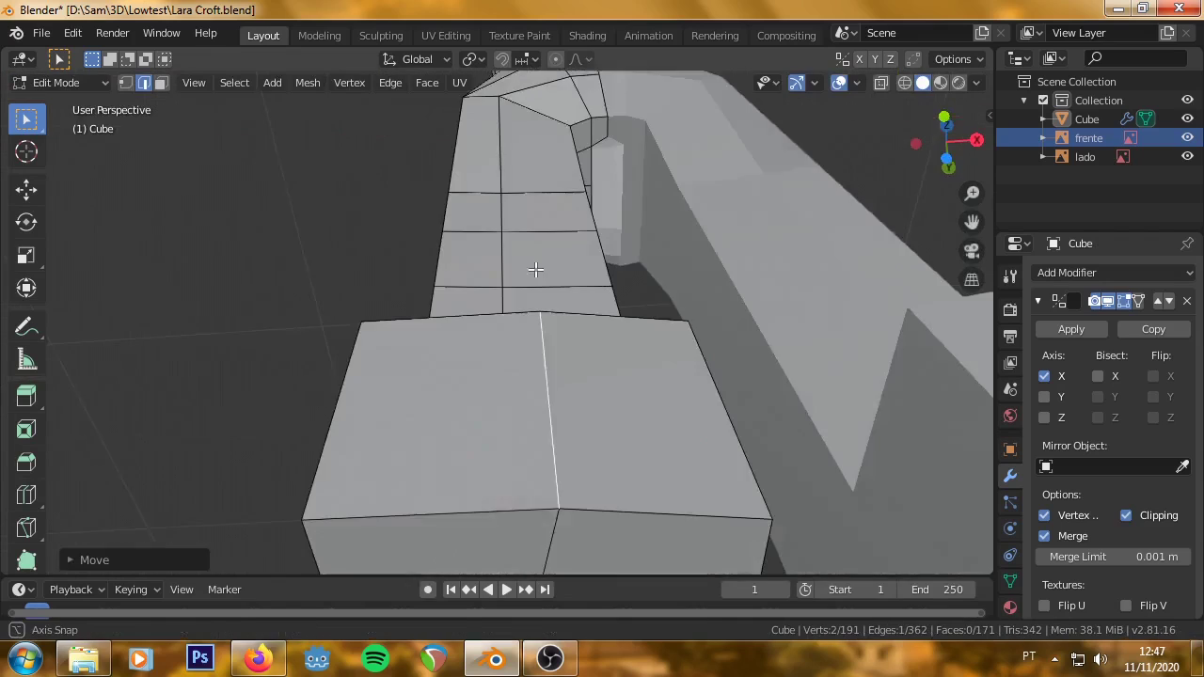
{"action": "key", "text": "ctrl+KP_7"}
{"action": "scroll", "coordinate": [628, 205], "scroll_direction": "down", "scroll_amount": 2}
Move the foot tip vertices along X from the front view.
{"action": "key", "text": "g"}
{"action": "key", "text": "y"}
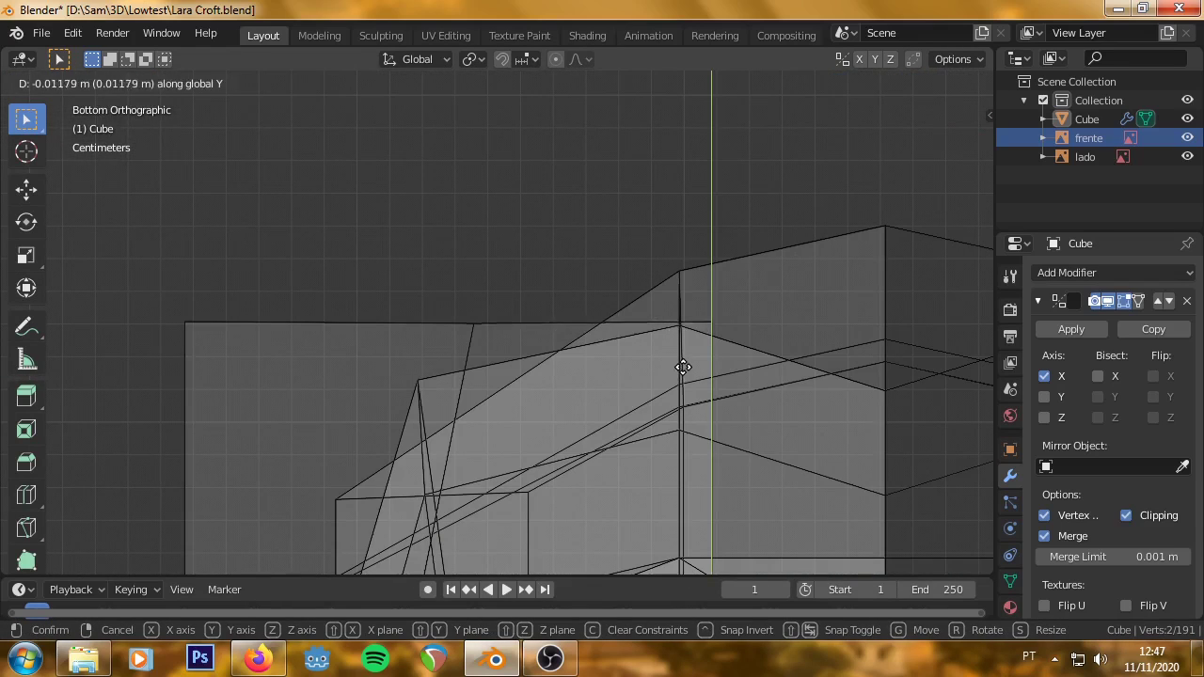
{"action": "key", "text": "Escape"}
{"action": "key", "text": "KP_1"}
{"action": "key", "text": "g"}
{"action": "key", "text": "x"}
{"action": "left_click", "coordinate": [548, 430]}
{"action": "key", "text": "KP_3"}
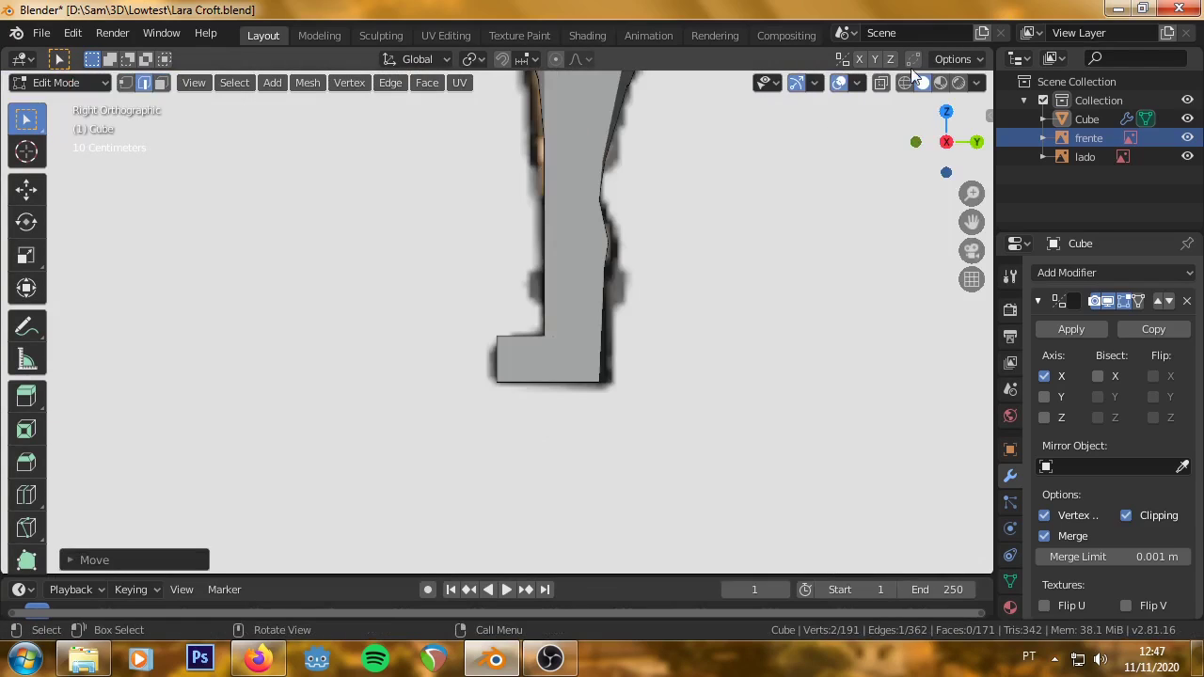
Add an ankle edge loop and lower the foot-top vertices along Z to match the boot.
{"action": "key", "text": "ctrl+r"}
{"action": "left_click", "coordinate": [503, 351]}
{"action": "left_click_drag", "start_coordinate": [512, 477], "coordinate": [430, 336]}
{"action": "key", "text": "g"}
{"action": "key", "text": "z"}
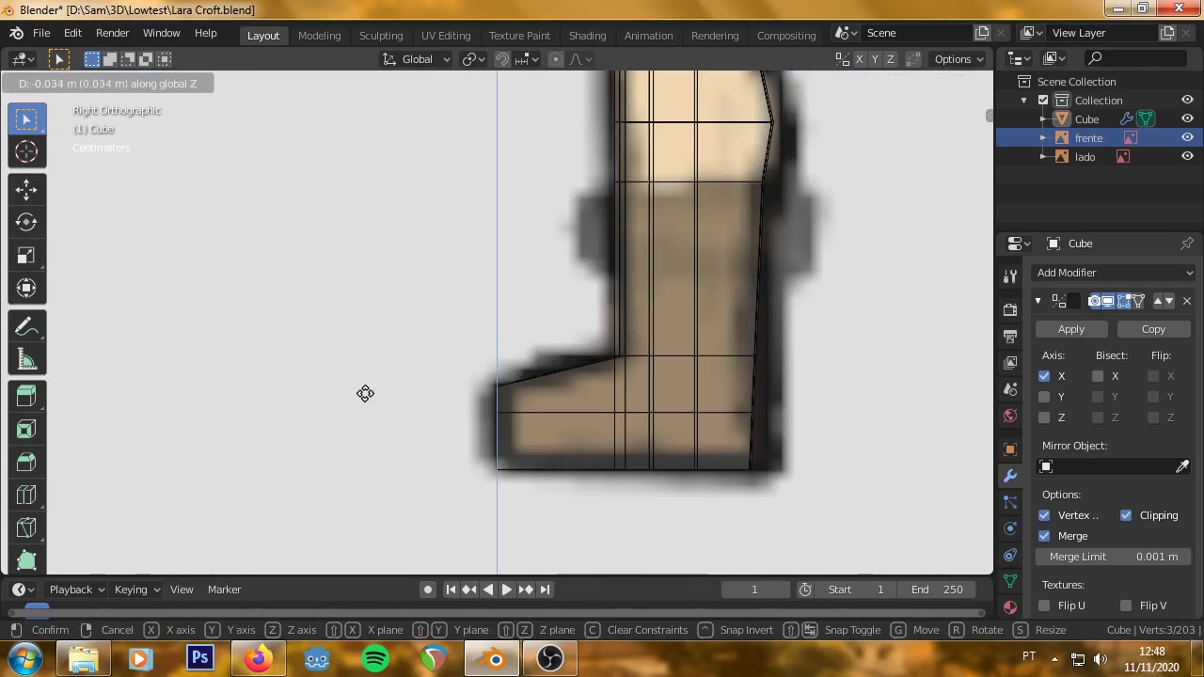
{"action": "left_click", "coordinate": [366, 392]}
{"action": "mouse_move", "coordinate": [366, 393]}
{"action": "middle_mouse_down"}
{"action": "mouse_move", "coordinate": [676, 256]}
{"action": "mouse_move", "coordinate": [564, 317]}
{"action": "middle_mouse_up"}
{"action": "scroll", "coordinate": [677, 256], "scroll_direction": "down", "scroll_amount": 5}
{"action": "scroll", "coordinate": [564, 317], "scroll_direction": "up", "scroll_amount": 3}
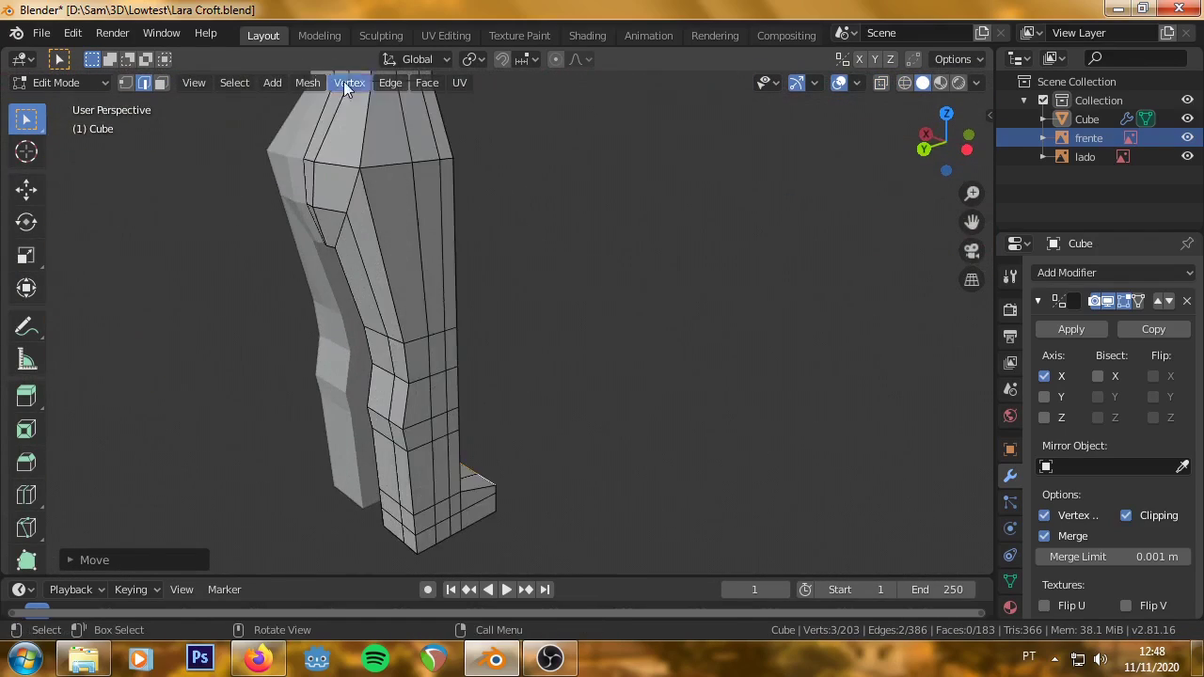
{"action": "left_click", "coordinate": [411, 378], "text": "shift"}
Slide the selected leg vertices along Y, then select the inner leg vertices.
{"action": "key", "text": "g"}
{"action": "key", "text": "y"}
{"action": "left_click", "coordinate": [220, 473]}
{"action": "scroll", "coordinate": [220, 473], "scroll_direction": "up", "scroll_amount": 3}
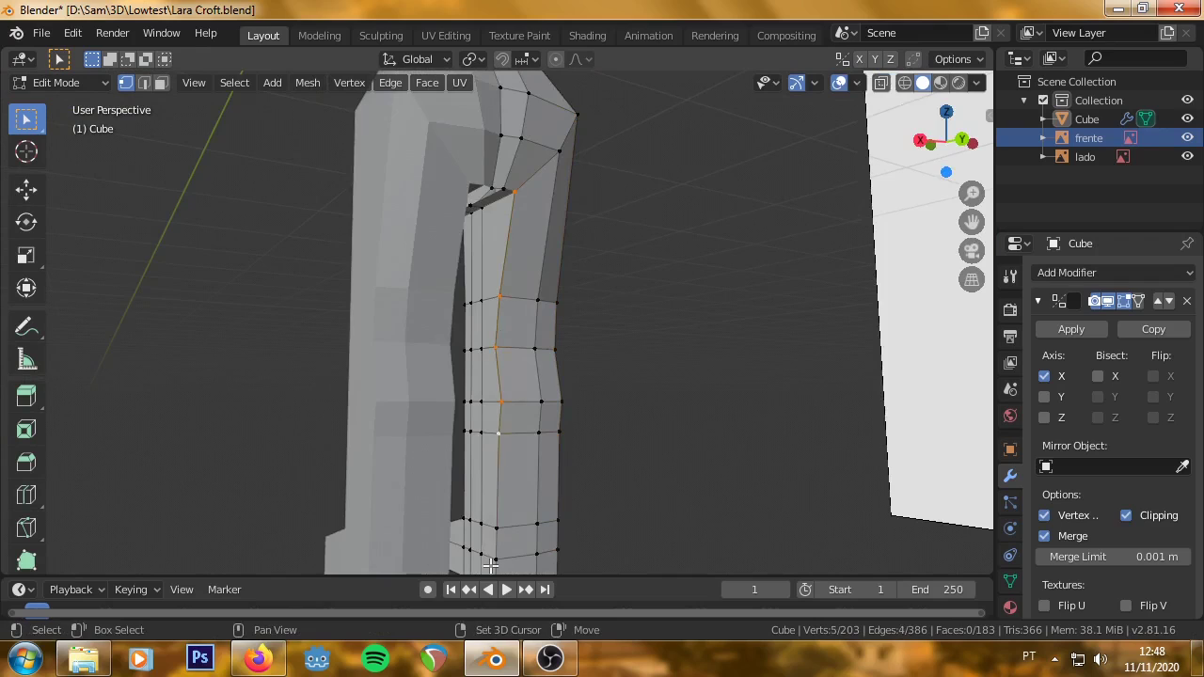
{"action": "mouse_move", "coordinate": [640, 427]}
{"action": "middle_mouse_down"}
{"action": "mouse_move", "coordinate": [496, 347]}
{"action": "mouse_move", "coordinate": [498, 460]}
{"action": "mouse_move", "coordinate": [537, 456]}
{"action": "middle_mouse_up"}
{"action": "left_click", "coordinate": [498, 460], "text": "shift"}
From the back view, move the inner leg vertices along X.
{"action": "key", "text": "ctrl+KP_1"}
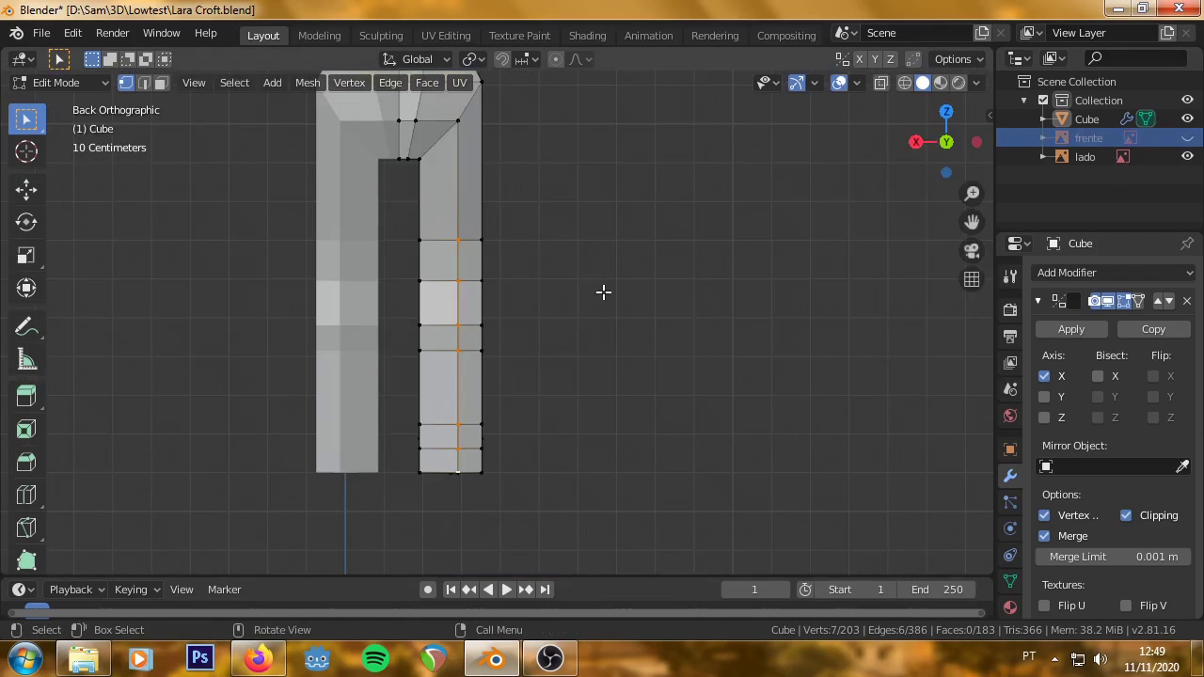
{"action": "key", "text": "g"}
{"action": "key", "text": "x"}
{"action": "left_click", "coordinate": [594, 291]}
{"action": "middle_click_drag", "start_coordinate": [593, 290], "coordinate": [512, 197]}
{"action": "key", "text": "KP_1"}
Shift a hip vertex about 0.015 m along X from the back view.
{"action": "key", "text": "ctrl+KP_1"}
{"action": "key", "text": "g"}
{"action": "key", "text": "x"}
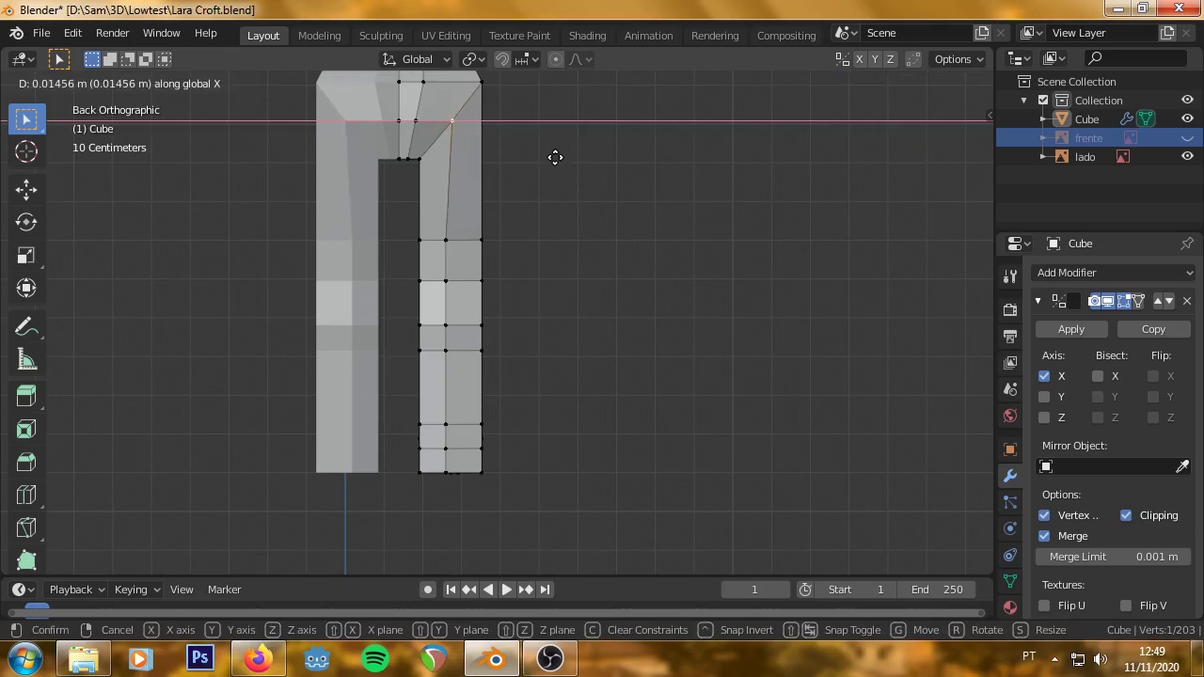
{"action": "left_click", "coordinate": [490, 141]}
{"action": "left_click", "coordinate": [451, 135]}
{"action": "mouse_move", "coordinate": [451, 134]}
{"action": "middle_mouse_down"}
{"action": "mouse_move", "coordinate": [477, 165]}
{"action": "mouse_move", "coordinate": [889, 120]}
{"action": "middle_mouse_up"}
{"action": "scroll", "coordinate": [890, 120], "scroll_direction": "down", "scroll_amount": 5}
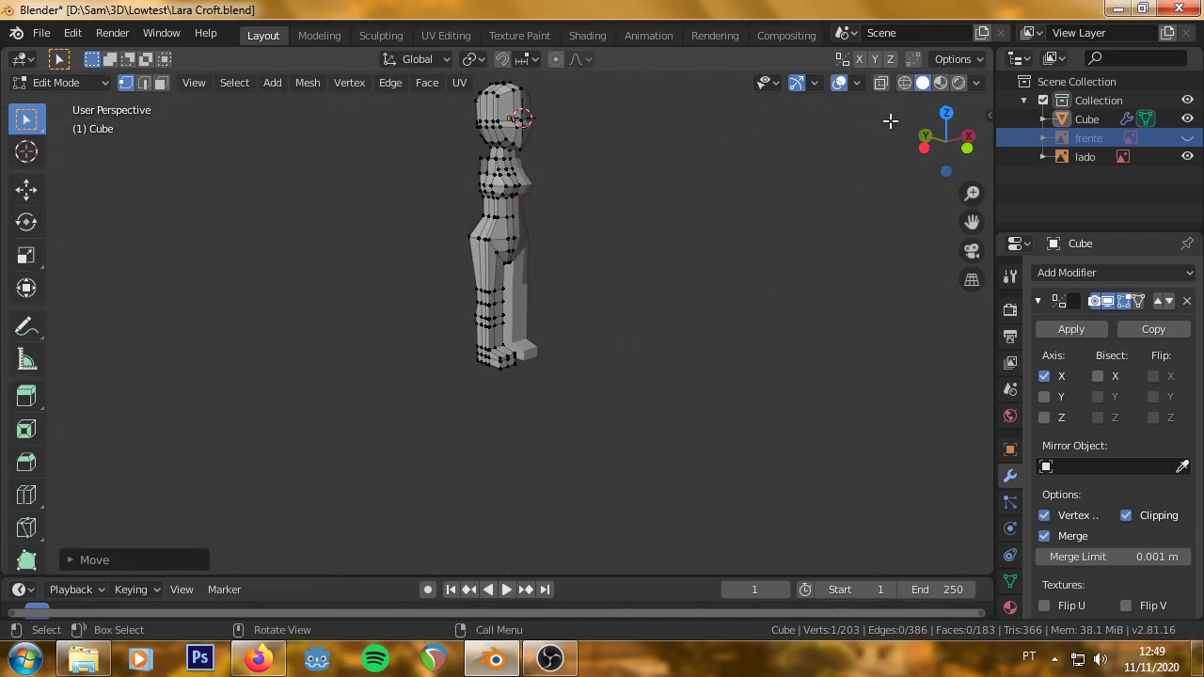
Check the mesh in wireframe, then return to the Solid front view with the frente reference visible.
{"action": "left_click", "coordinate": [904, 83]}
{"action": "mouse_move", "coordinate": [545, 255]}
{"action": "middle_mouse_down"}
{"action": "mouse_move", "coordinate": [610, 382]}
{"action": "mouse_move", "coordinate": [593, 220]}
{"action": "mouse_move", "coordinate": [636, 217]}
{"action": "mouse_move", "coordinate": [658, 330]}
{"action": "middle_mouse_up"}
{"action": "scroll", "coordinate": [594, 220], "scroll_direction": "up", "scroll_amount": 3}
{"action": "scroll", "coordinate": [592, 186], "scroll_direction": "down", "scroll_amount": 4}
{"action": "key", "text": "KP_1"}
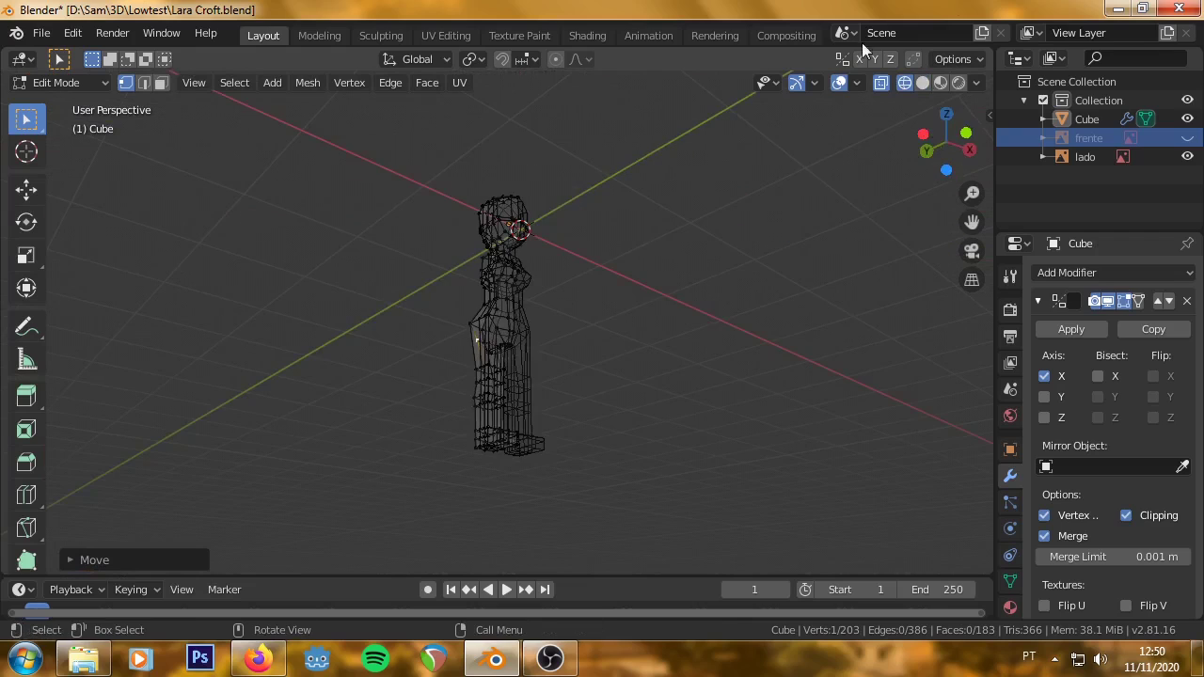
{"action": "left_click", "coordinate": [923, 83]}
{"action": "left_click", "coordinate": [1187, 137]}
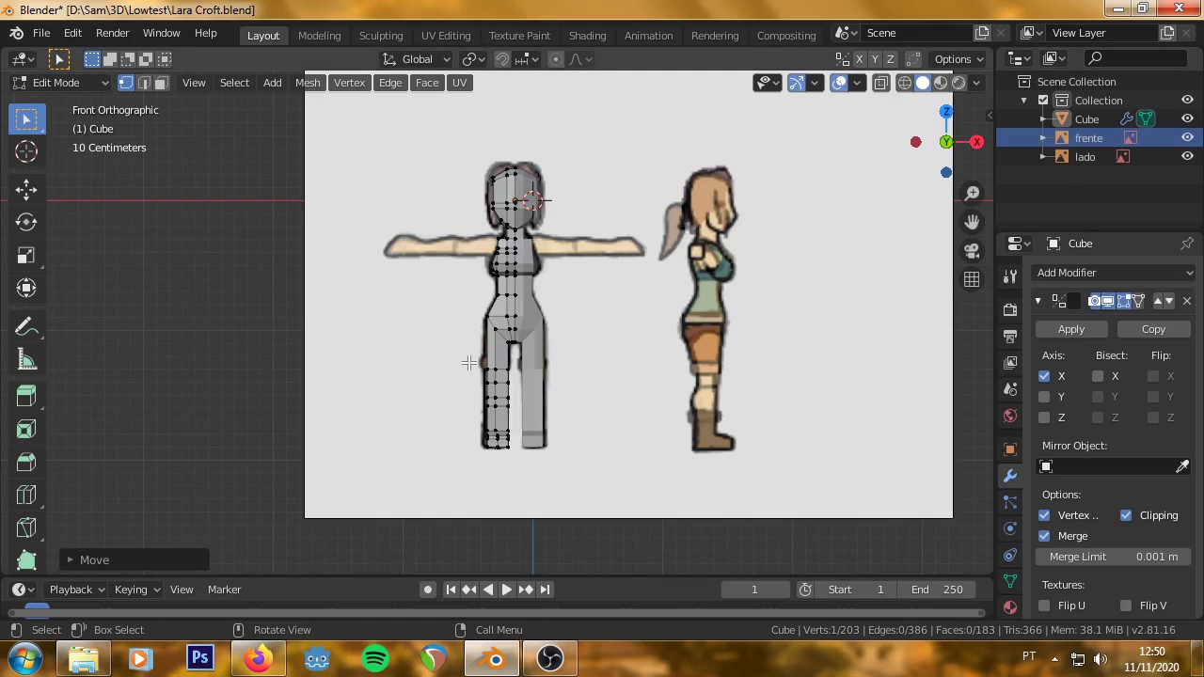
Cut a diagonal edge loop across the upper left leg from outer hip to crotch.
{"action": "scroll", "coordinate": [469, 362], "scroll_direction": "up", "scroll_amount": 2}
{"action": "scroll", "coordinate": [472, 367], "scroll_direction": "up", "scroll_amount": 2}
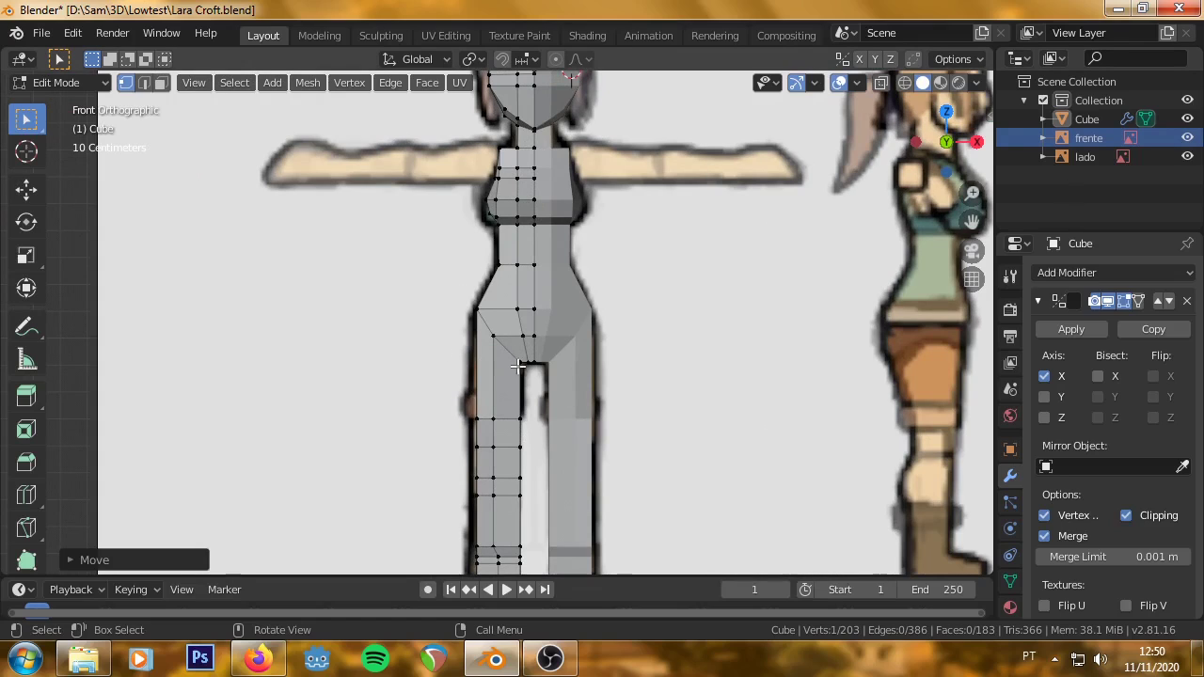
{"action": "scroll", "coordinate": [495, 334], "scroll_direction": "up", "scroll_amount": 2}
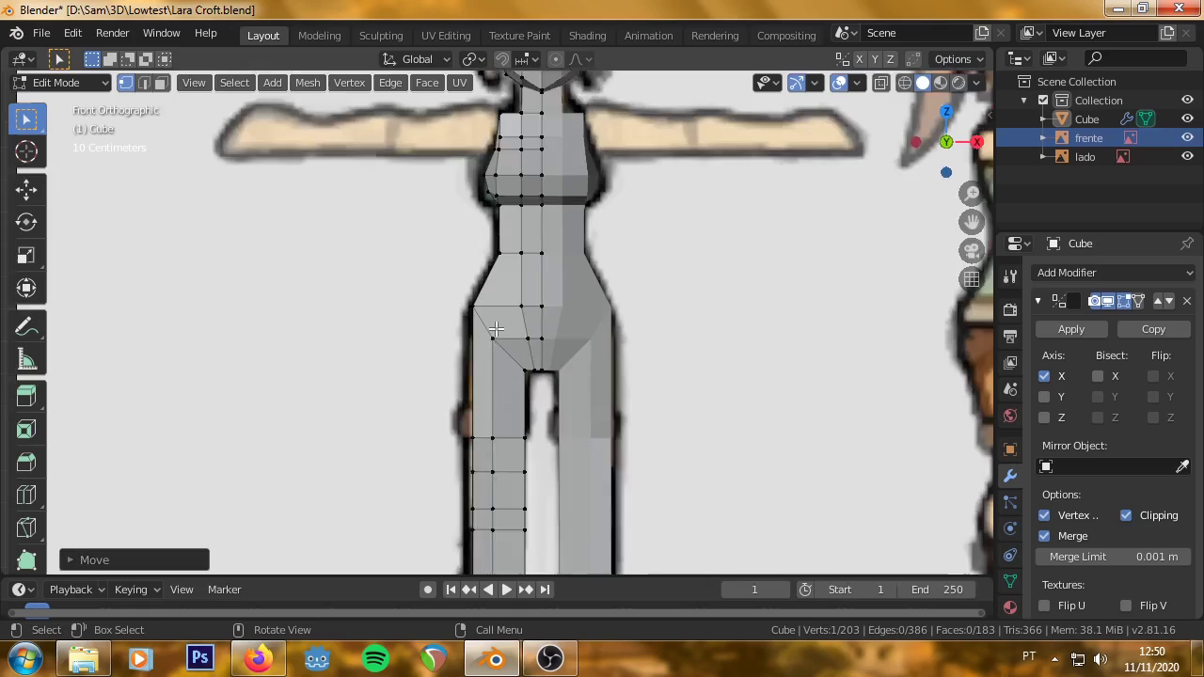
{"action": "scroll", "coordinate": [495, 329], "scroll_direction": "up", "scroll_amount": 2}
{"action": "scroll", "coordinate": [497, 327], "scroll_direction": "up", "scroll_amount": 1}
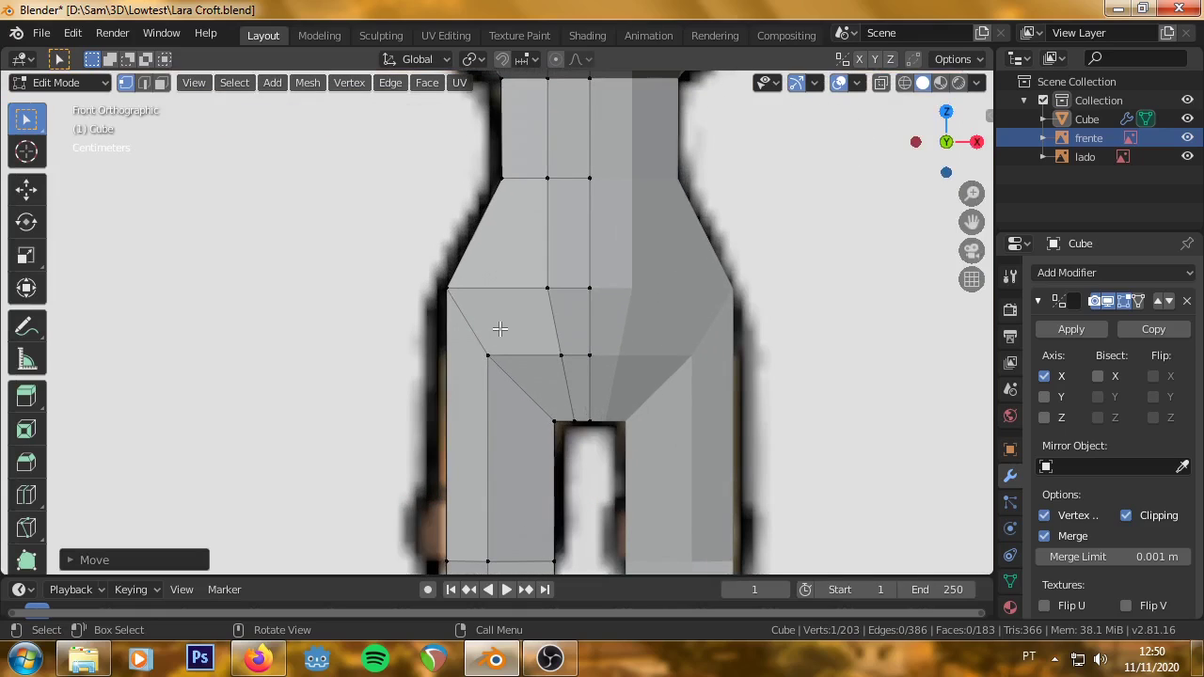
{"action": "key", "text": "ctrl"}
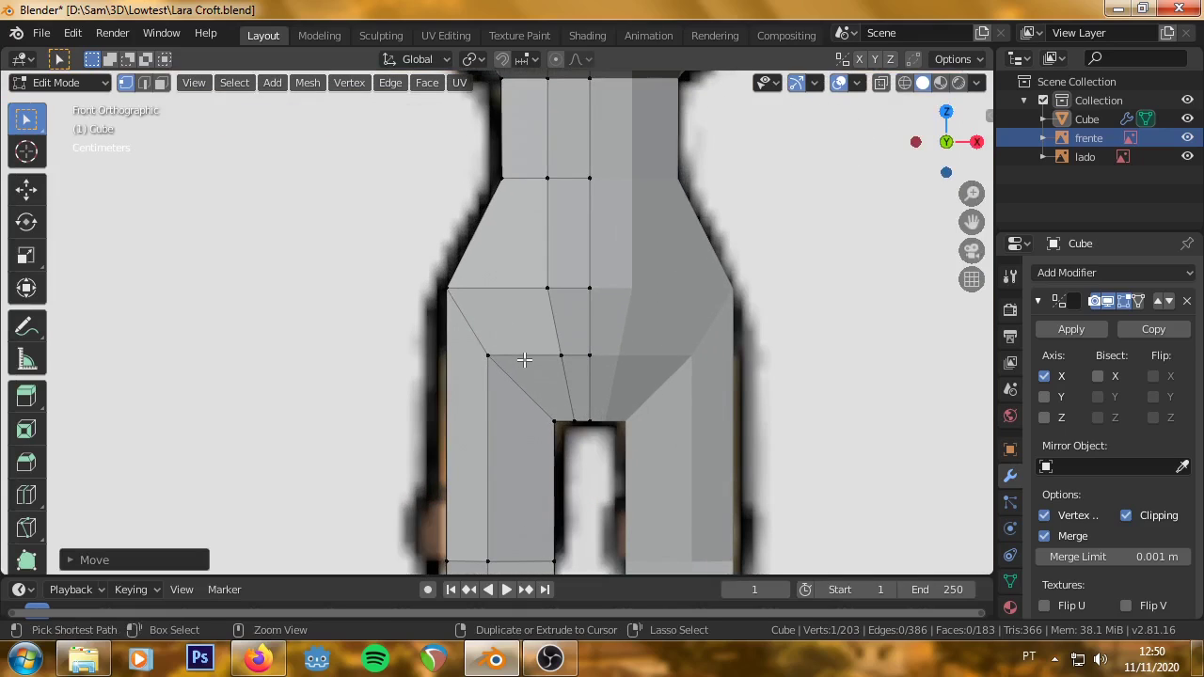
{"action": "key", "text": "ctrl+r"}
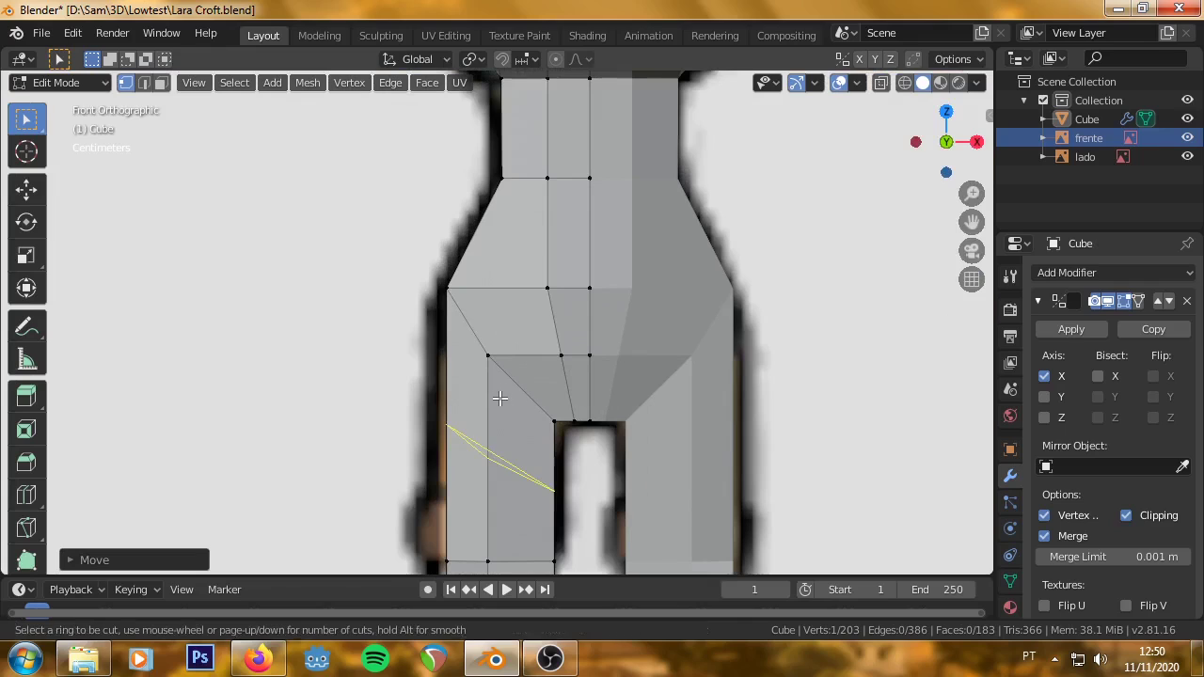
{"action": "left_click", "coordinate": [492, 416]}
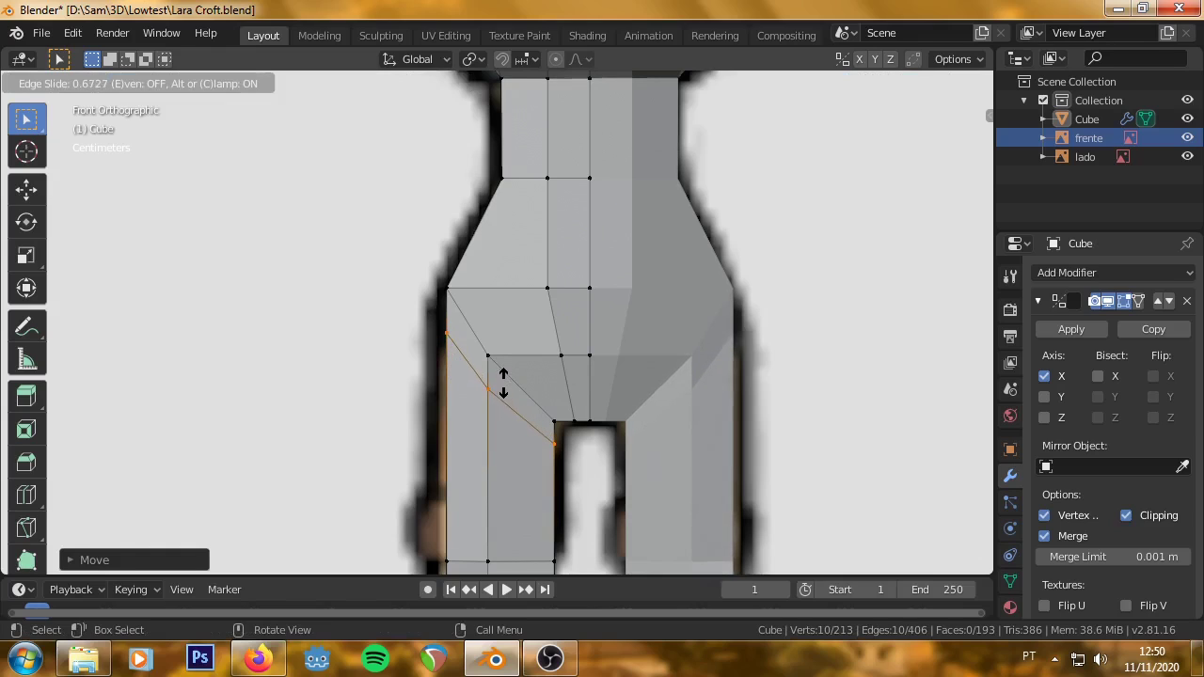
{"action": "left_click", "coordinate": [503, 385]}
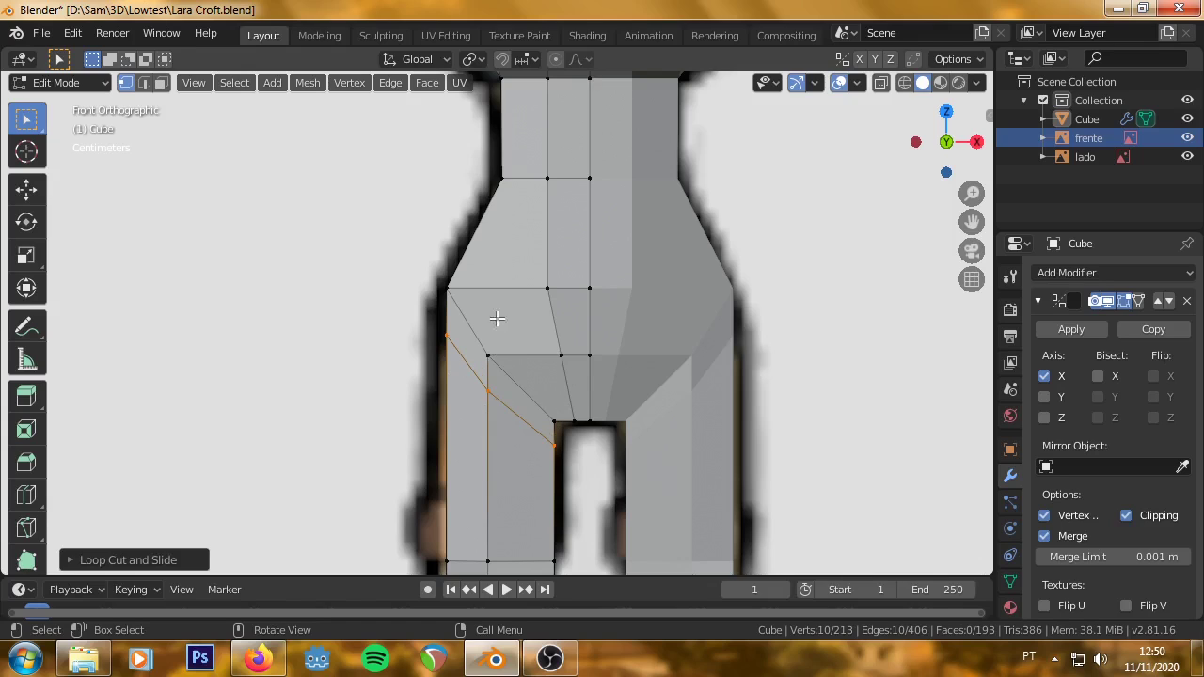
Zoom and pan down to inspect the new loop and the lower legs.
{"action": "scroll", "coordinate": [470, 452], "scroll_direction": "down", "scroll_amount": 1}
{"action": "scroll", "coordinate": [484, 471], "scroll_direction": "up", "scroll_amount": 1}
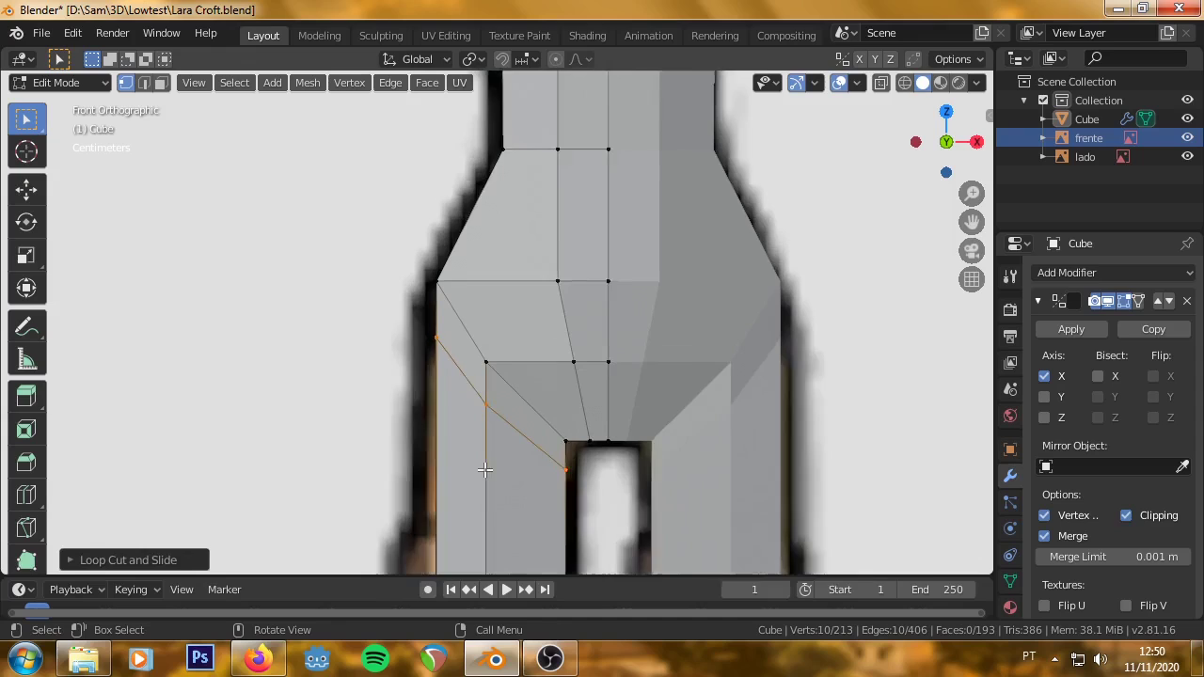
{"action": "scroll", "coordinate": [484, 464], "scroll_direction": "up", "scroll_amount": 1}
{"action": "scroll", "coordinate": [475, 475], "scroll_direction": "down", "scroll_amount": 1}
{"action": "scroll", "coordinate": [345, 471], "scroll_direction": "up", "scroll_amount": 1}
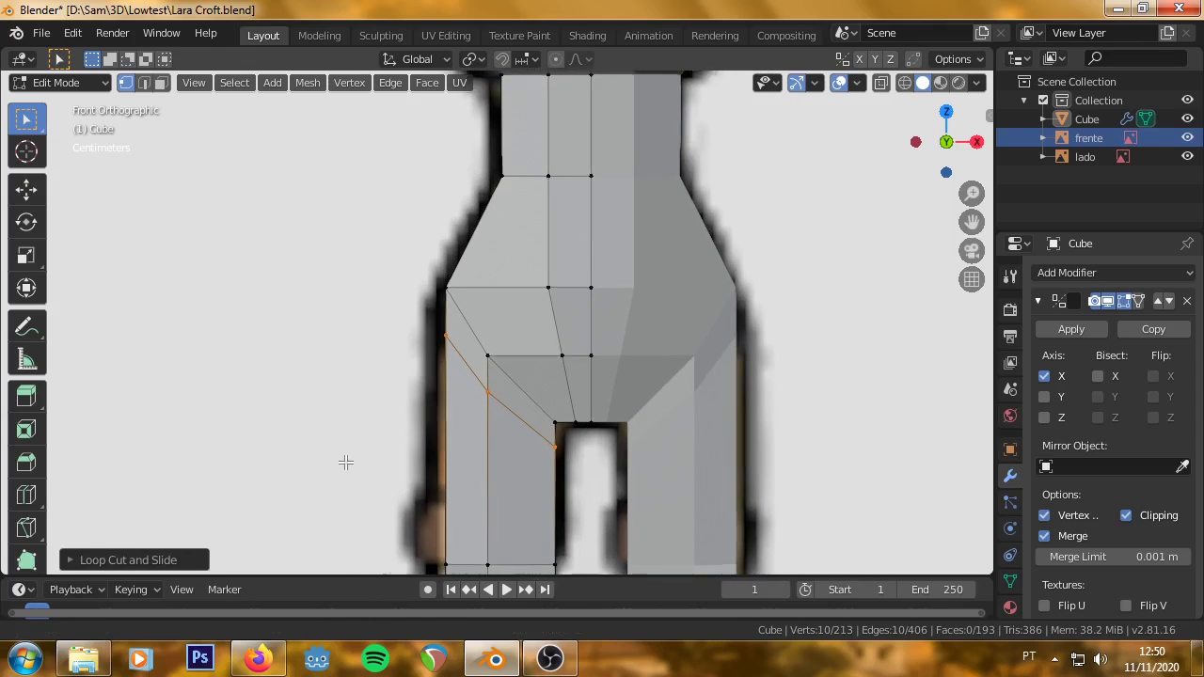
{"action": "scroll", "coordinate": [355, 433], "scroll_direction": "up", "scroll_amount": 1}
{"action": "scroll", "coordinate": [358, 423], "scroll_direction": "down", "scroll_amount": 1}
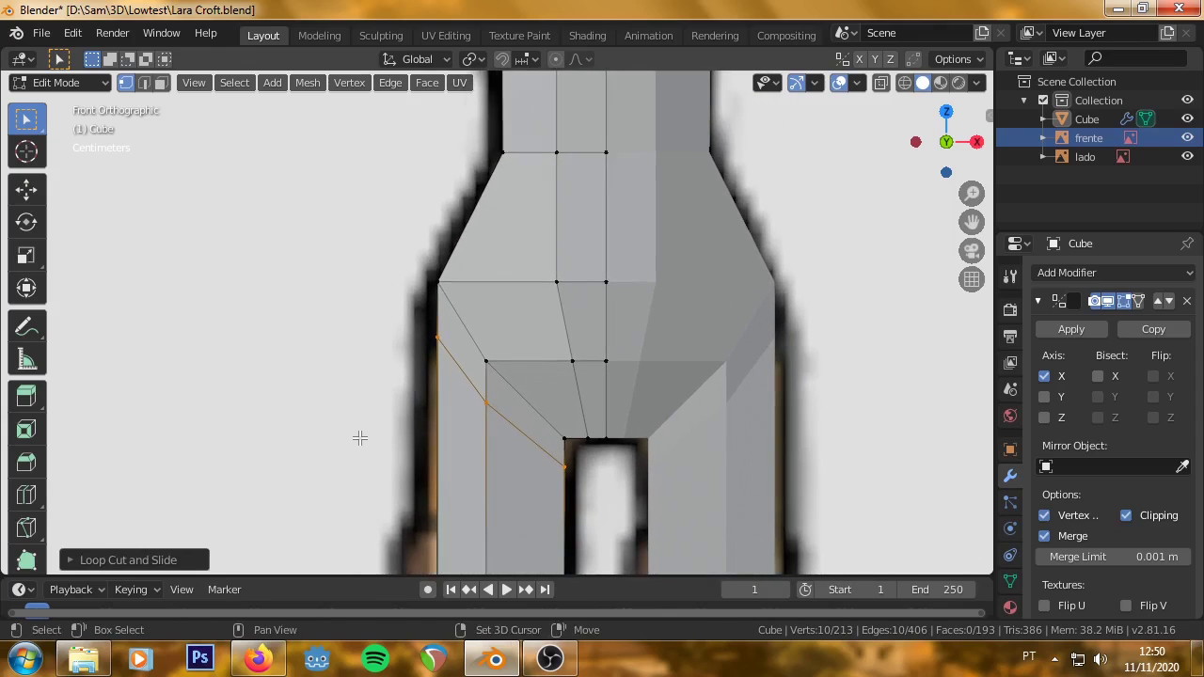
{"action": "middle_click_drag", "start_coordinate": [358, 436], "coordinate": [365, 250], "text": "shift"}
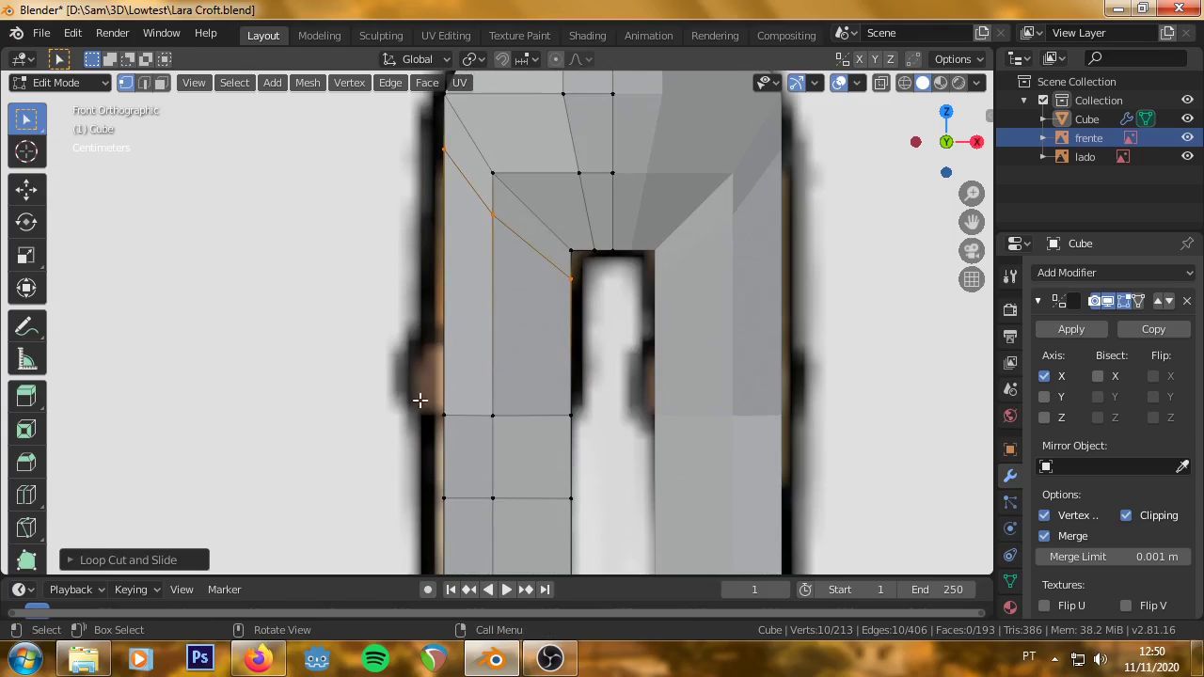
{"action": "scroll", "coordinate": [368, 398], "scroll_direction": "down", "scroll_amount": 2}
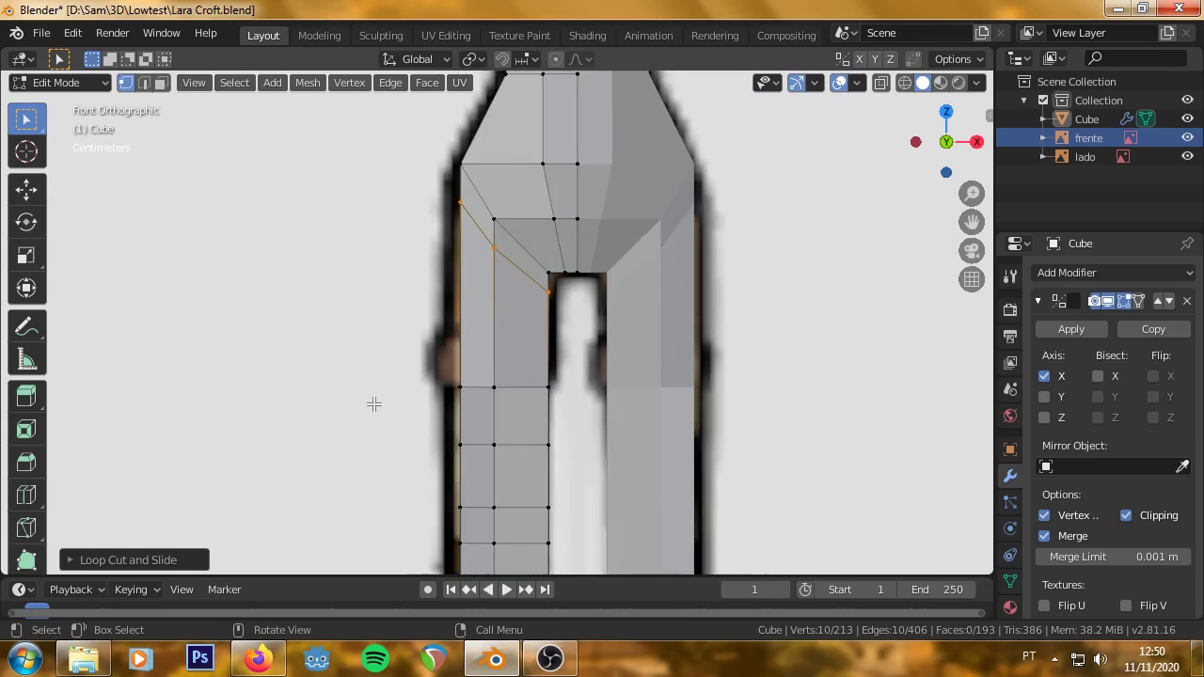
{"action": "scroll", "coordinate": [371, 403], "scroll_direction": "down", "scroll_amount": 1}
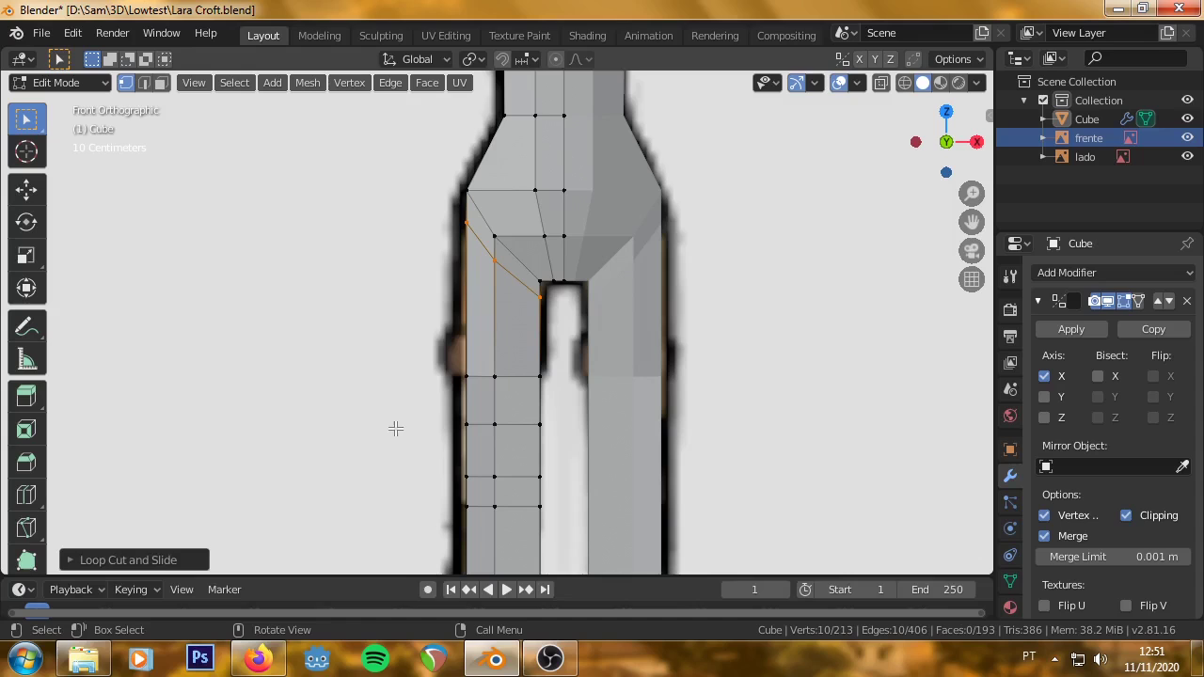
{"action": "scroll", "coordinate": [381, 395], "scroll_direction": "up", "scroll_amount": 1}
{"action": "scroll", "coordinate": [395, 366], "scroll_direction": "up", "scroll_amount": 1}
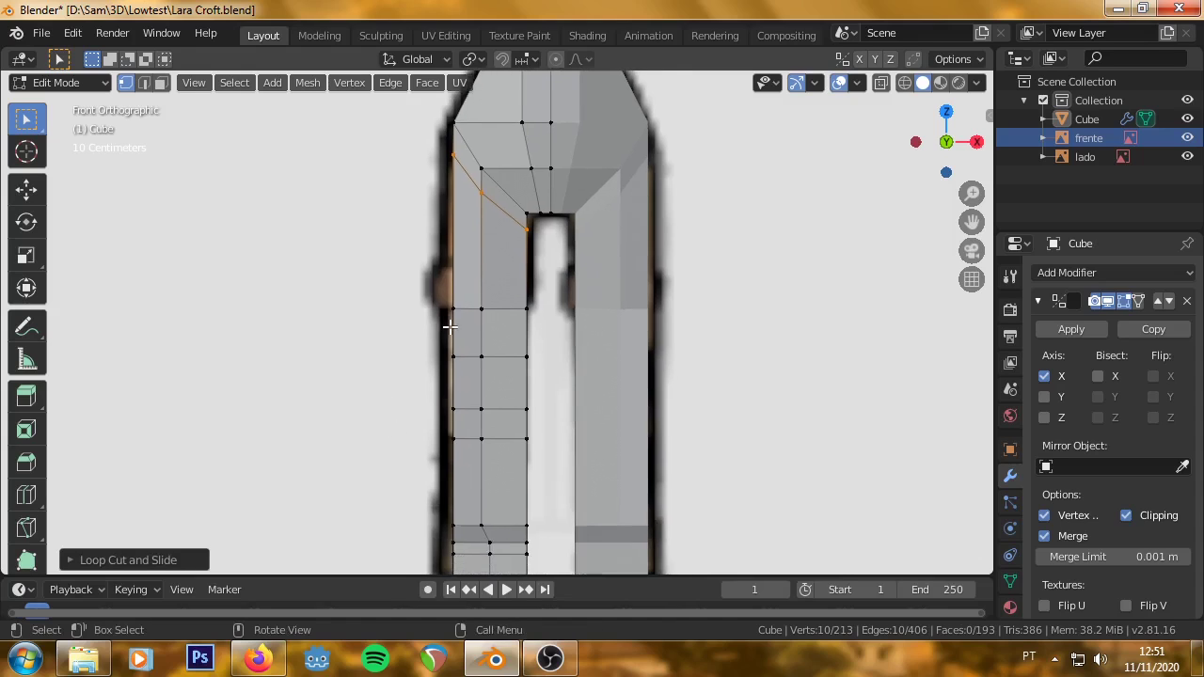
{"action": "scroll", "coordinate": [453, 326], "scroll_direction": "up", "scroll_amount": 2}
Cut two more edge loops across the lower left leg around the knee.
{"action": "key", "text": "ctrl+r"}
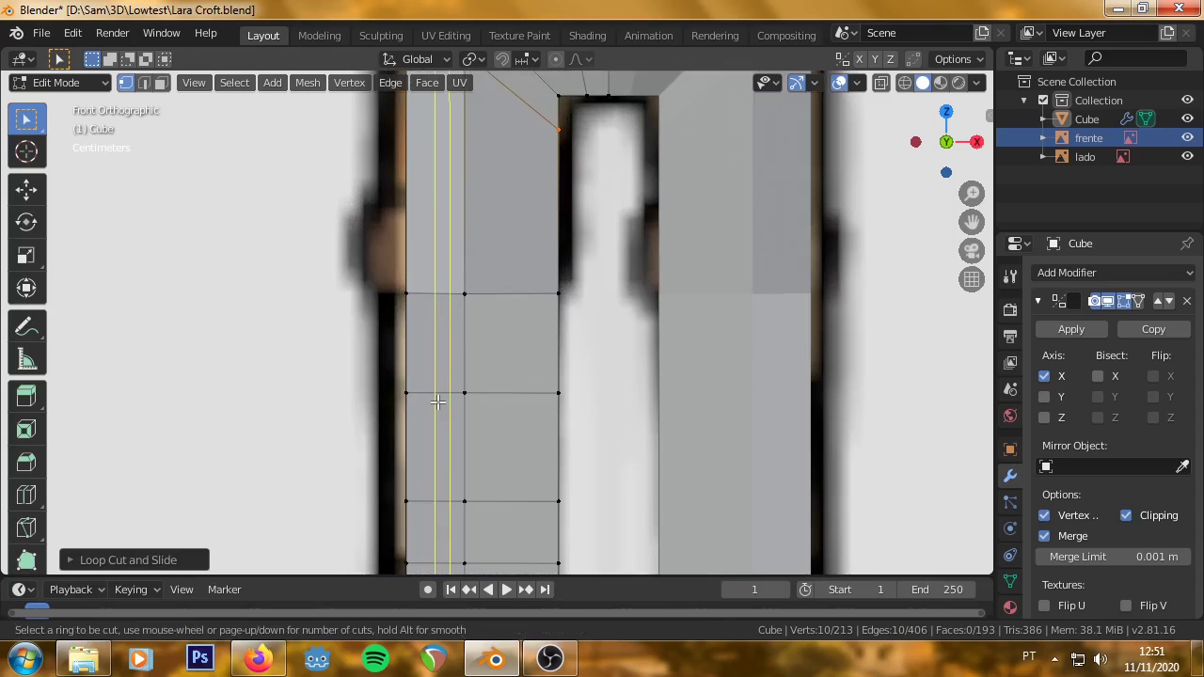
{"action": "left_click", "coordinate": [394, 373]}
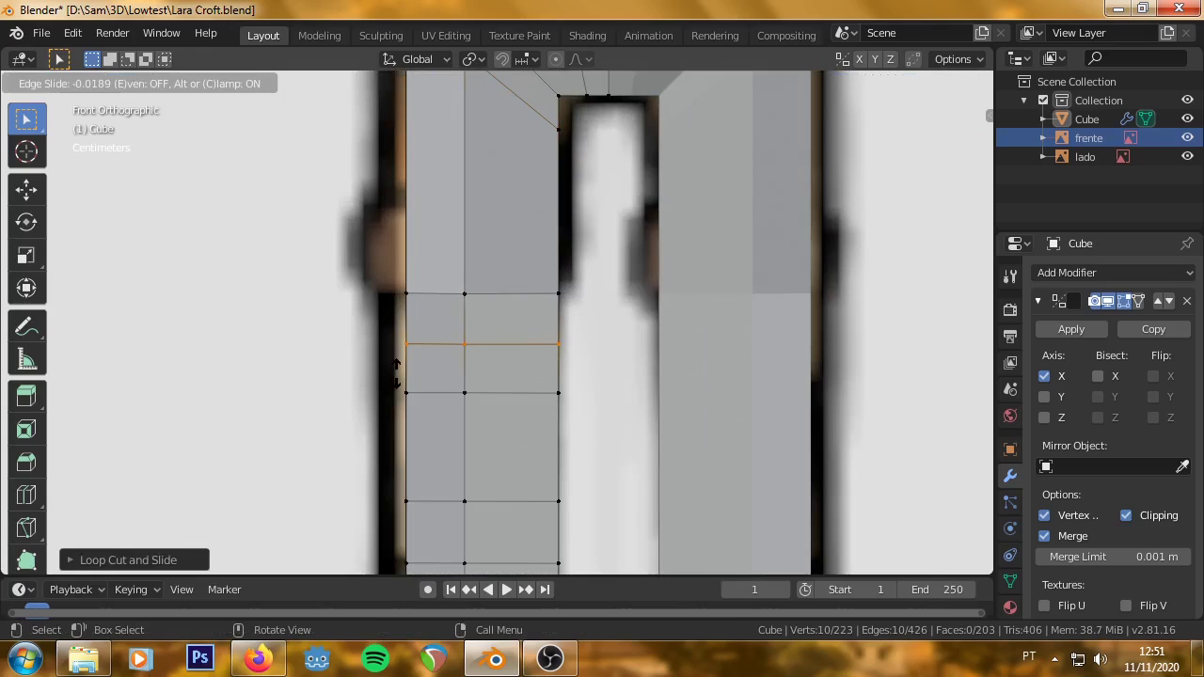
{"action": "left_click", "coordinate": [395, 385]}
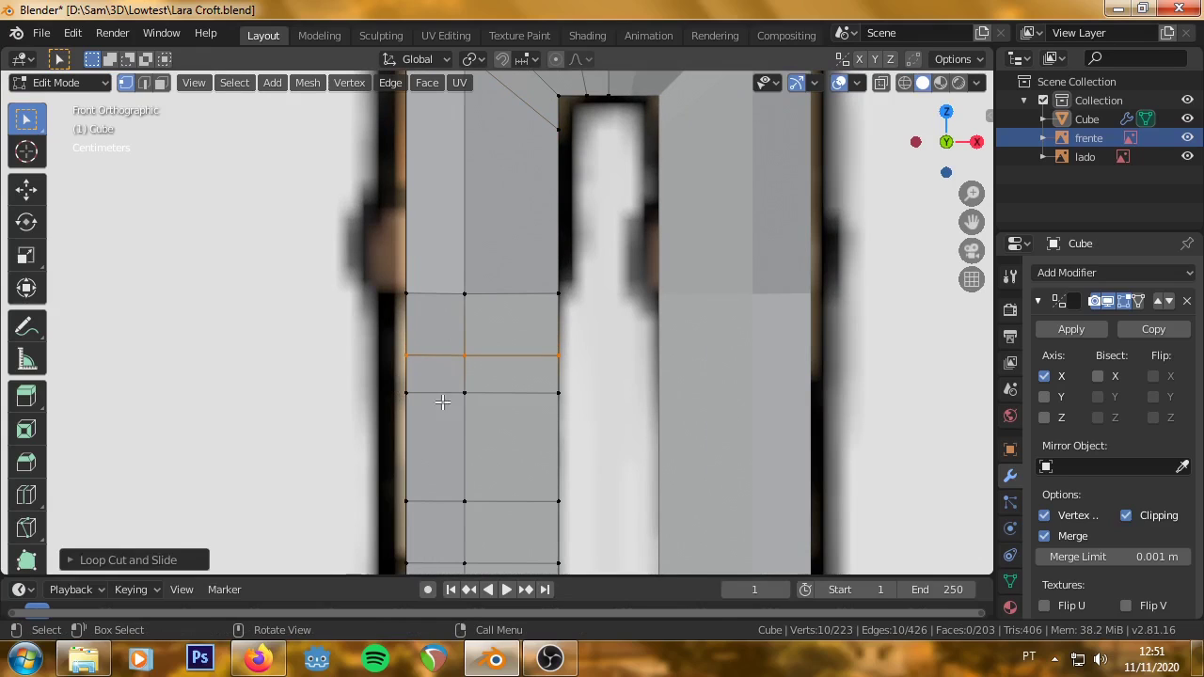
{"action": "key", "text": "ctrl+r"}
{"action": "left_click", "coordinate": [477, 423]}
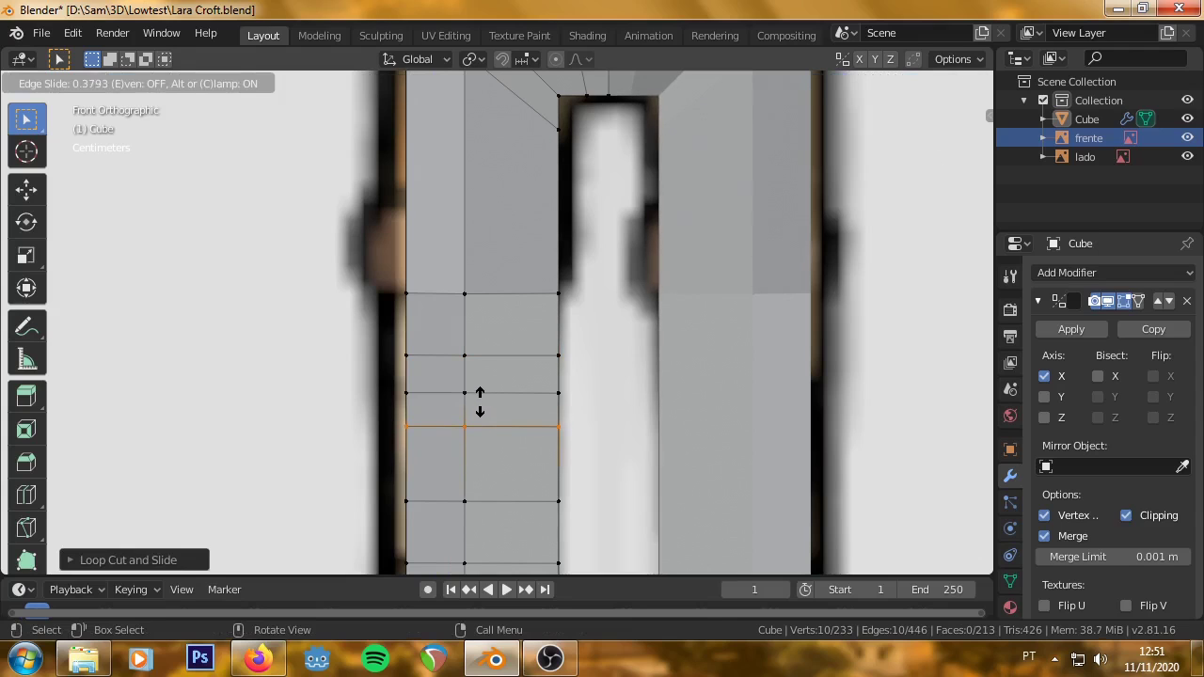
{"action": "left_click", "coordinate": [478, 400]}
Pull a knee vertex slightly to shape the knee, then deselect it.
{"action": "mouse_move", "coordinate": [478, 400]}
{"action": "middle_mouse_down"}
{"action": "mouse_move", "coordinate": [485, 418]}
{"action": "mouse_move", "coordinate": [399, 445]}
{"action": "mouse_move", "coordinate": [456, 363]}
{"action": "middle_mouse_up"}
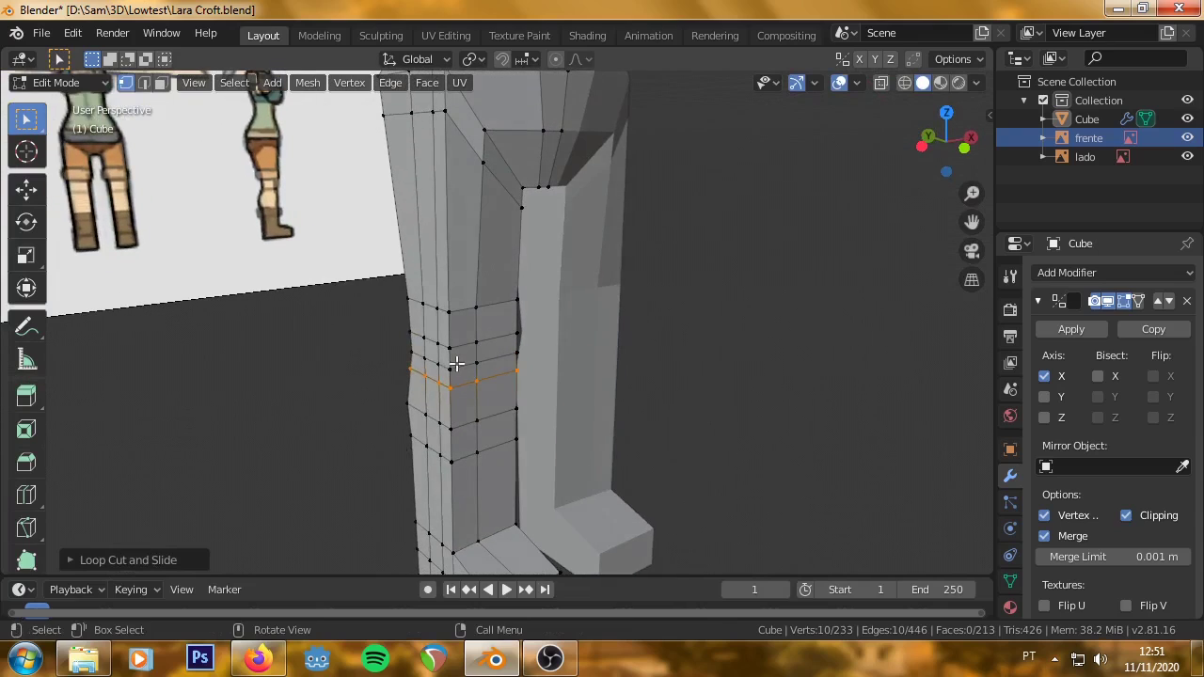
{"action": "left_click", "coordinate": [450, 371]}
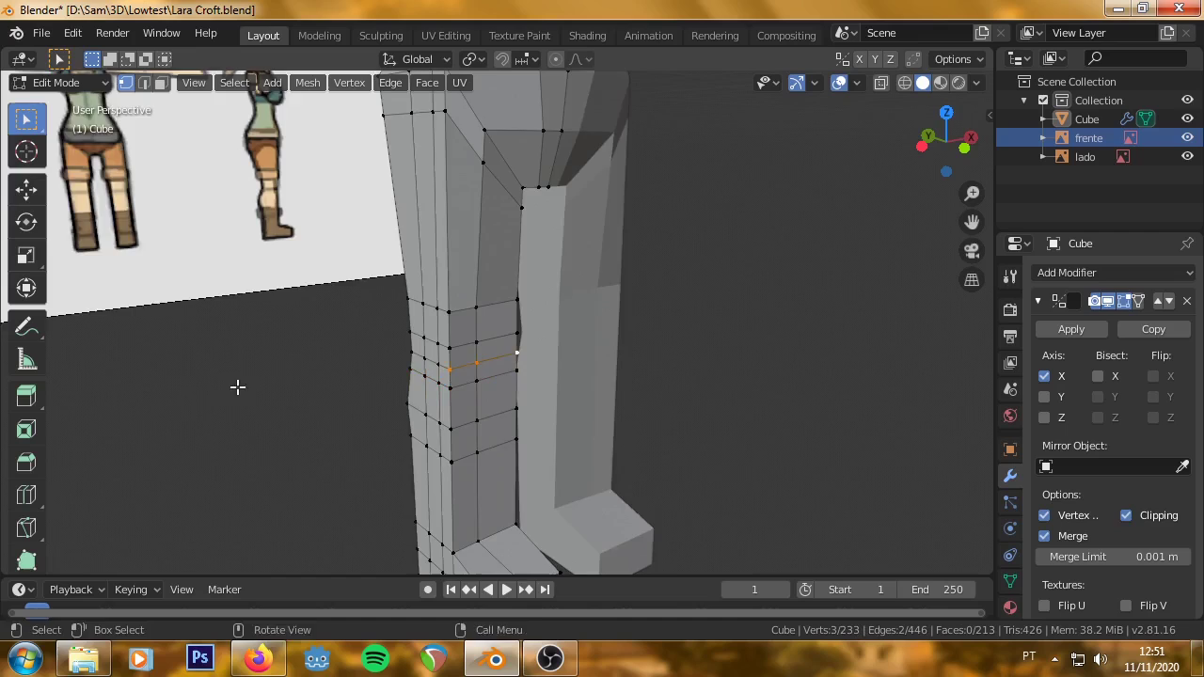
{"action": "middle_click_drag", "start_coordinate": [237, 386], "coordinate": [285, 407]}
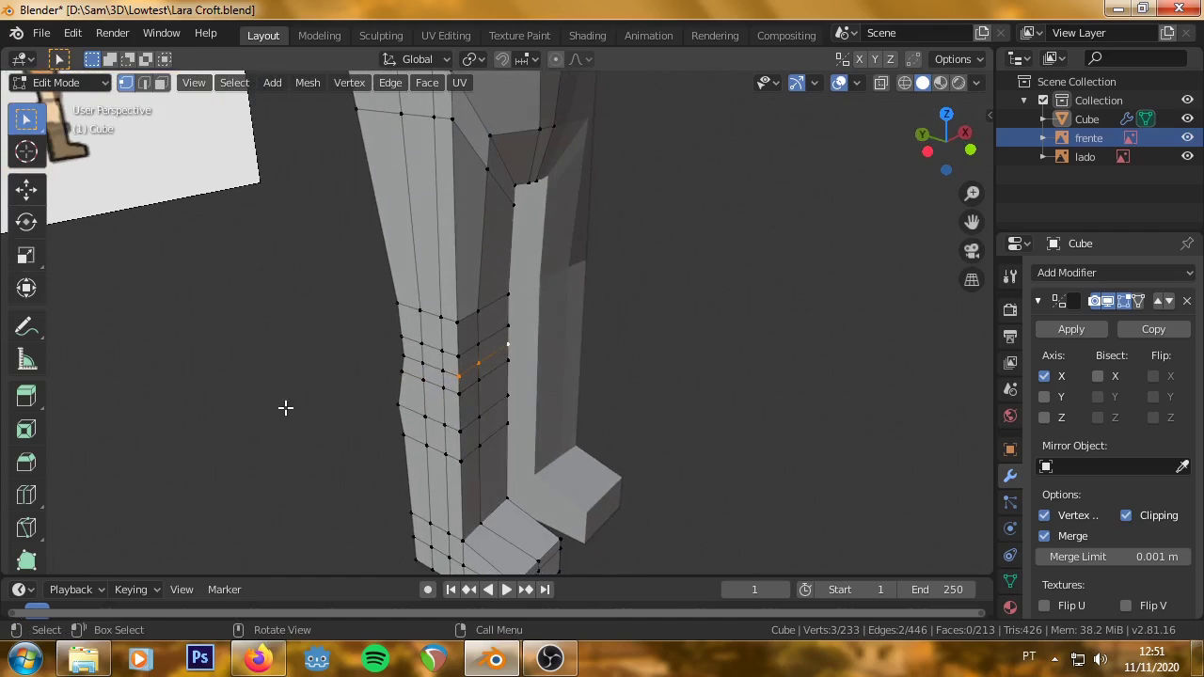
{"action": "key", "text": "g"}
{"action": "left_click", "coordinate": [344, 404]}
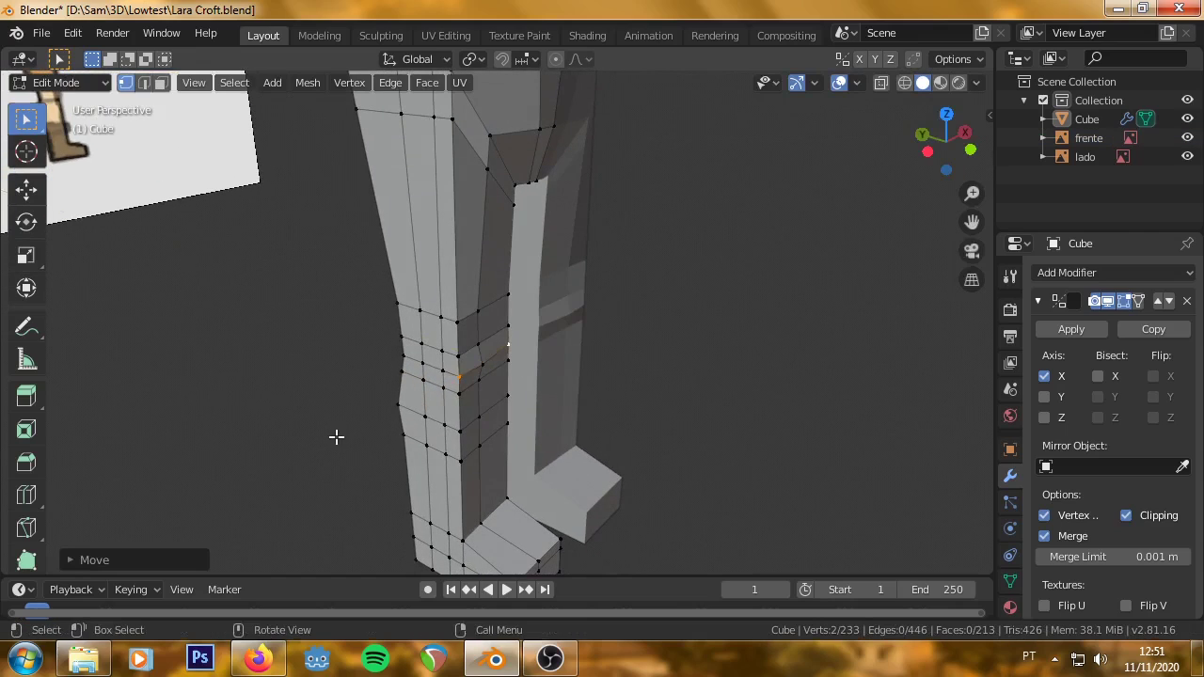
{"action": "mouse_move", "coordinate": [336, 433]}
{"action": "middle_mouse_down"}
{"action": "mouse_move", "coordinate": [376, 328]}
{"action": "mouse_move", "coordinate": [406, 354]}
{"action": "mouse_move", "coordinate": [389, 398]}
{"action": "mouse_move", "coordinate": [298, 373]}
{"action": "middle_mouse_up"}
{"action": "left_click", "coordinate": [298, 373]}
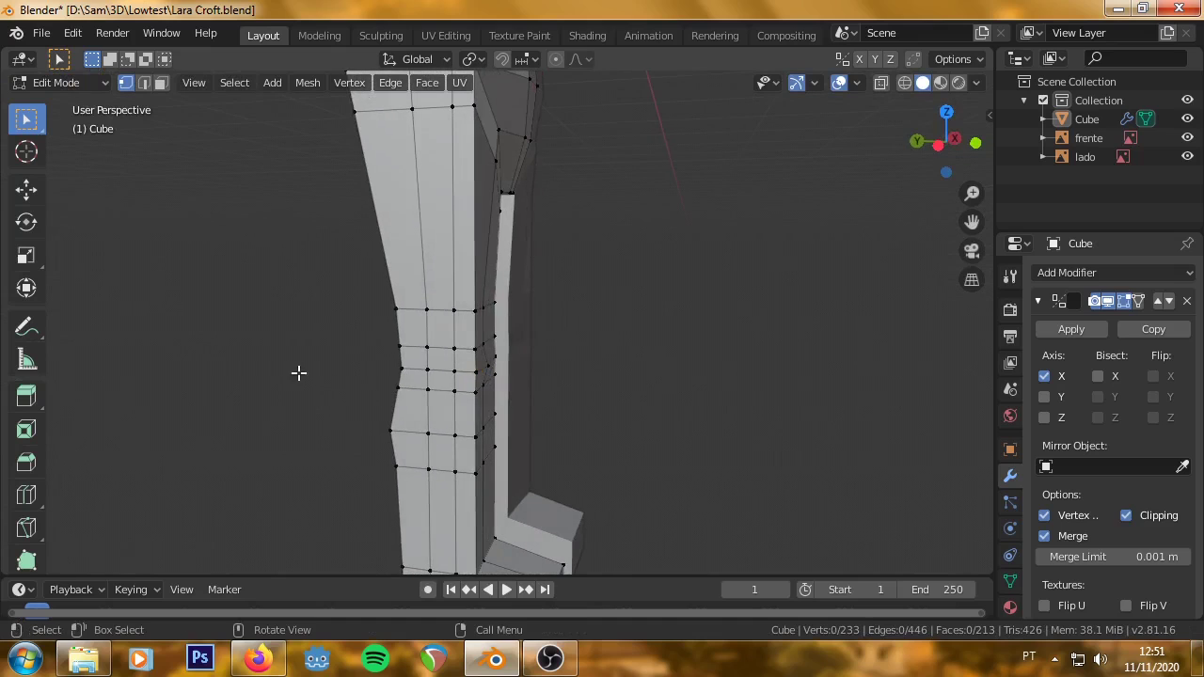
{"action": "mouse_move", "coordinate": [696, 446]}
{"action": "middle_mouse_down"}
{"action": "mouse_move", "coordinate": [610, 427]}
{"action": "mouse_move", "coordinate": [310, 426]}
{"action": "mouse_move", "coordinate": [301, 403]}
{"action": "mouse_move", "coordinate": [535, 428]}
{"action": "middle_mouse_up"}
{"action": "scroll", "coordinate": [535, 428], "scroll_direction": "down", "scroll_amount": 3}
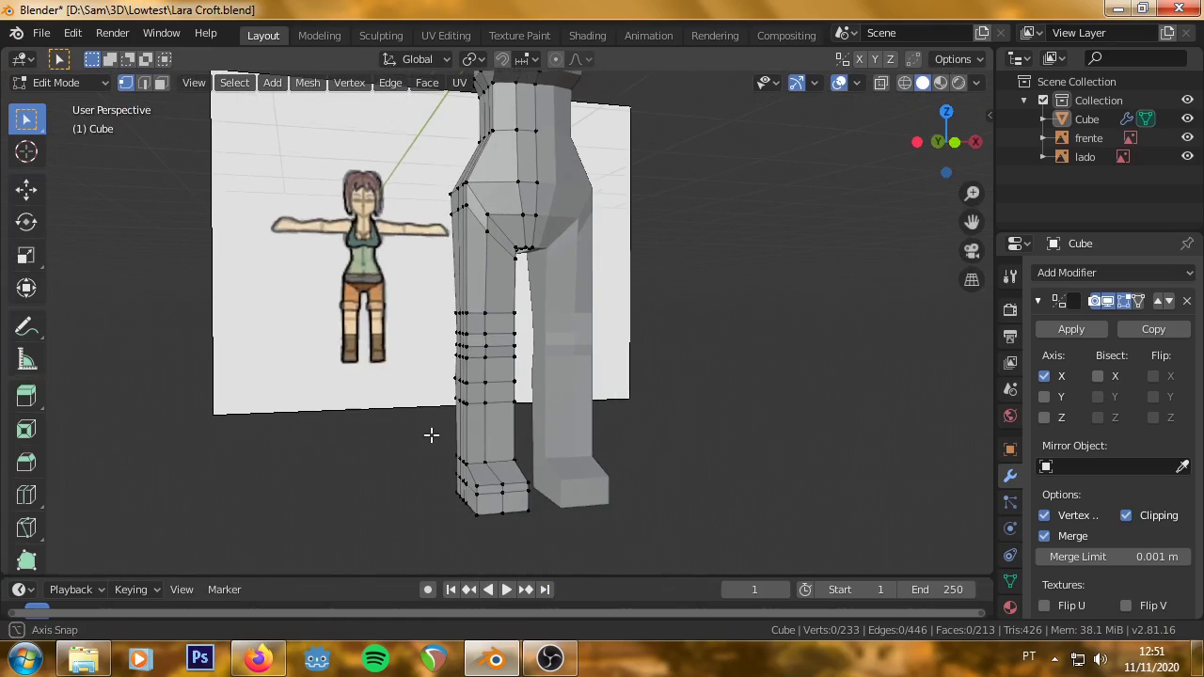
In the front view, cut a first edge loop across the waist.
{"action": "key", "text": "KP_1"}
{"action": "scroll", "coordinate": [507, 190], "scroll_direction": "up", "scroll_amount": 6}
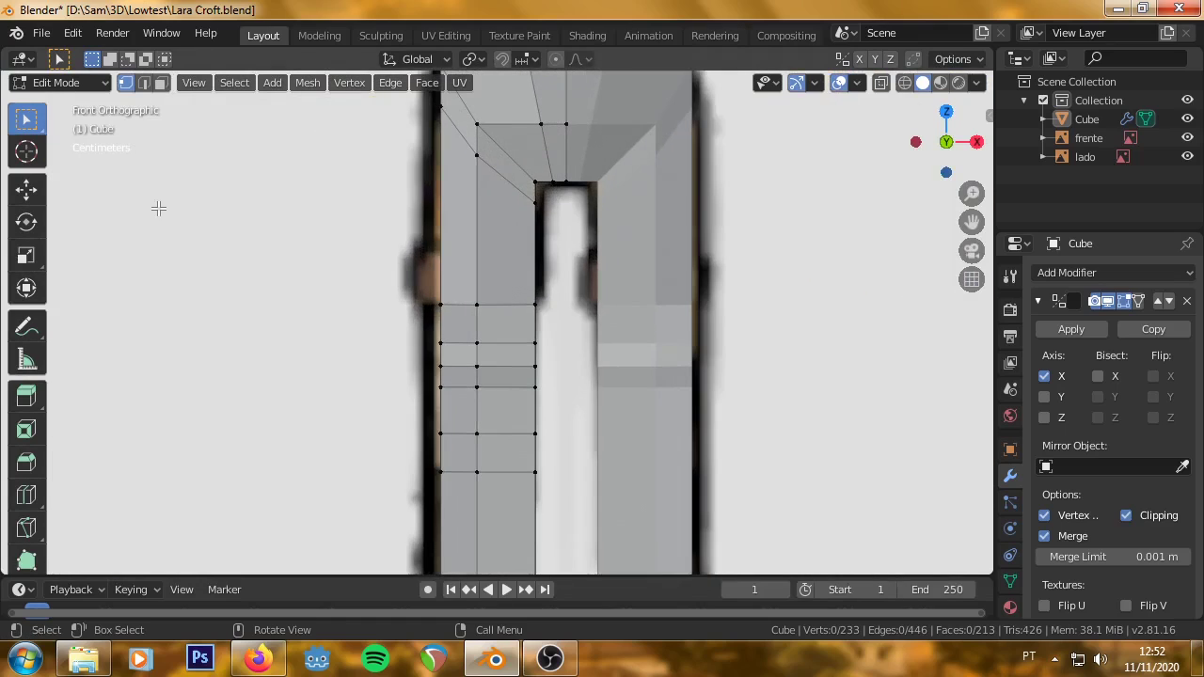
{"action": "scroll", "coordinate": [227, 241], "scroll_direction": "down", "scroll_amount": 4}
{"action": "scroll", "coordinate": [409, 153], "scroll_direction": "up", "scroll_amount": 3}
{"action": "key", "text": "ctrl+r"}
{"action": "left_click", "coordinate": [461, 315]}
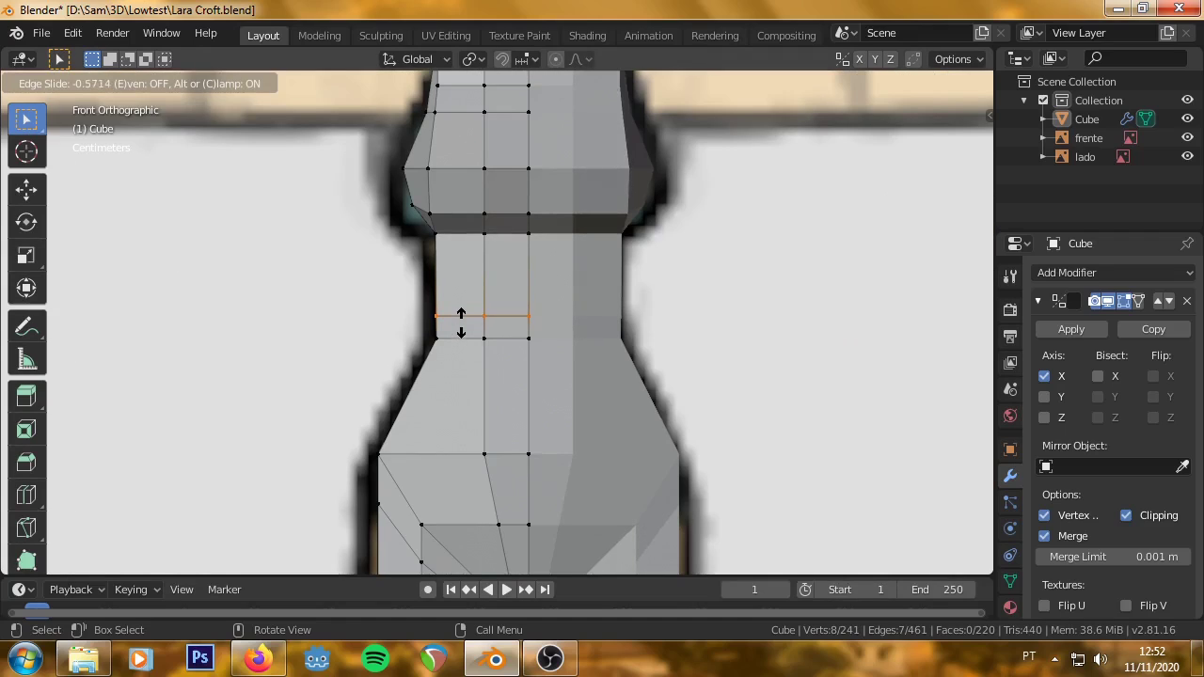
{"action": "left_click", "coordinate": [461, 323]}
Add a second waist loop, bringing the mesh to 249 vertices and 227 faces.
{"action": "key", "text": "ctrl+r"}
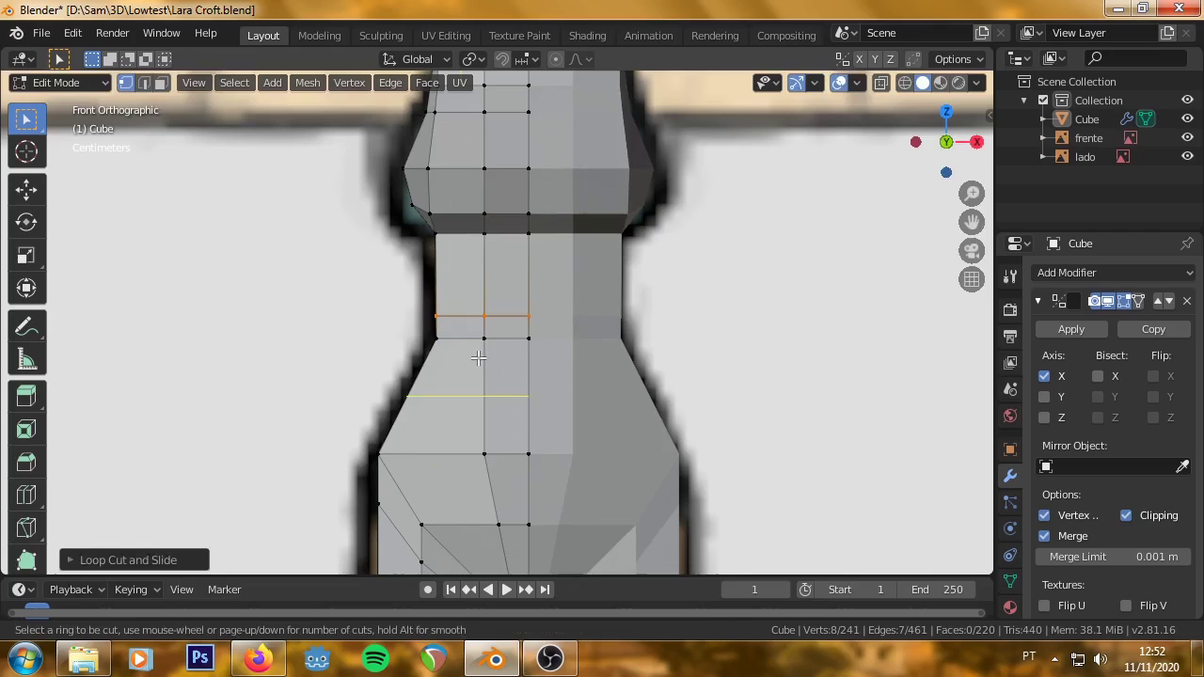
{"action": "left_click", "coordinate": [491, 358]}
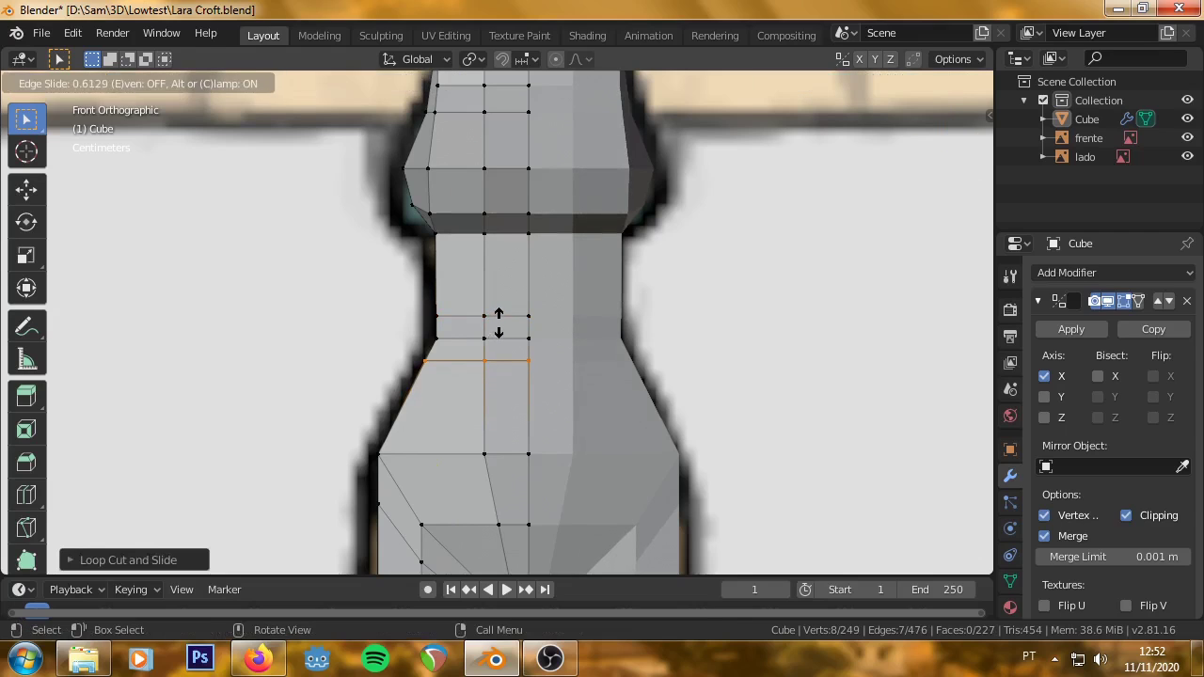
{"action": "left_click", "coordinate": [498, 321]}
{"action": "scroll", "coordinate": [389, 350], "scroll_direction": "down", "scroll_amount": 3}
{"action": "scroll", "coordinate": [389, 350], "scroll_direction": "down", "scroll_amount": 3}
{"action": "mouse_move", "coordinate": [390, 350]}
{"action": "middle_mouse_down"}
{"action": "mouse_move", "coordinate": [575, 368]}
{"action": "mouse_move", "coordinate": [606, 396]}
{"action": "middle_mouse_up"}
{"action": "mouse_move", "coordinate": [263, 475]}
{"action": "middle_mouse_down"}
{"action": "mouse_move", "coordinate": [408, 419]}
{"action": "mouse_move", "coordinate": [618, 403]}
{"action": "mouse_move", "coordinate": [618, 415]}
{"action": "mouse_move", "coordinate": [360, 409]}
{"action": "middle_mouse_up"}
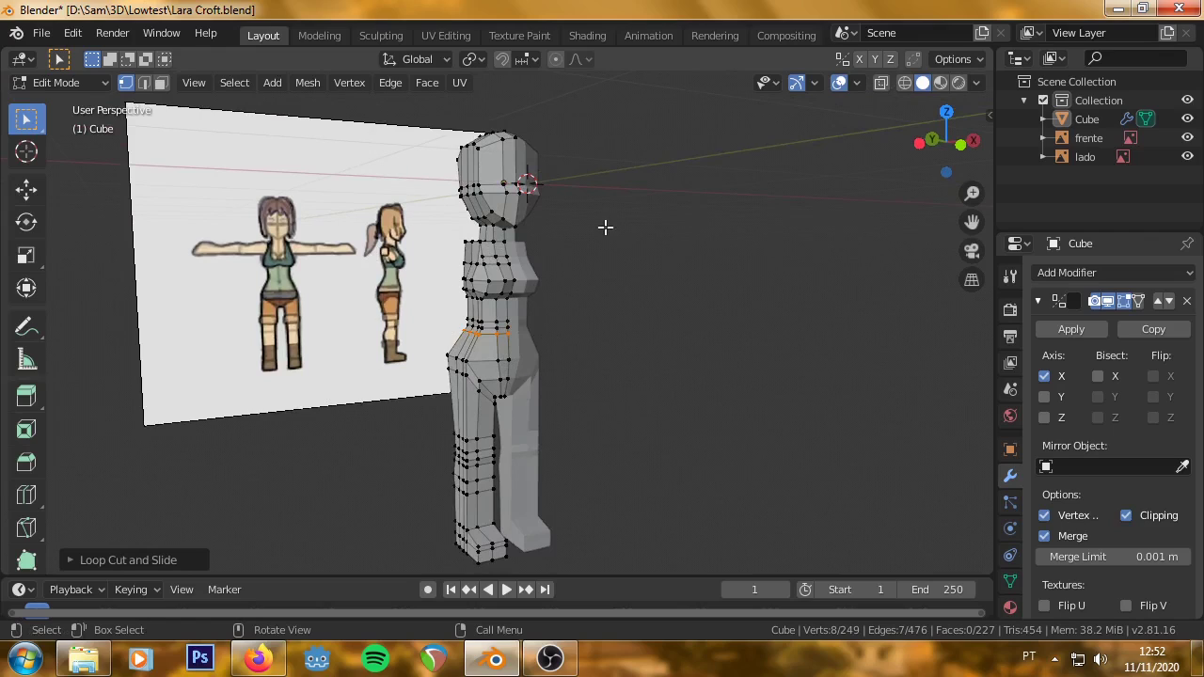
Frame the torso closely in front of the reference image.
{"action": "key", "text": "g"}
{"action": "key", "text": "Escape"}
{"action": "middle_click_drag", "start_coordinate": [486, 322], "coordinate": [471, 255]}
{"action": "scroll", "coordinate": [475, 249], "scroll_direction": "up", "scroll_amount": 2}
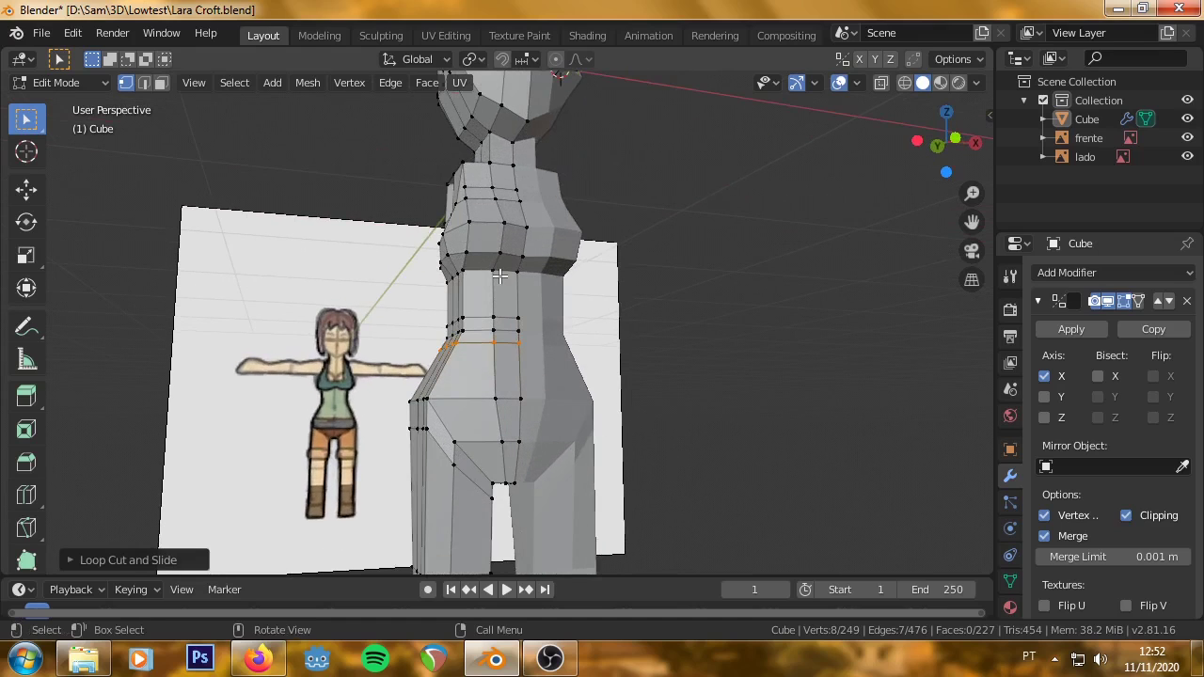
{"action": "mouse_move", "coordinate": [508, 284]}
{"action": "middle_mouse_down", "text": "ctrl"}
{"action": "mouse_move", "coordinate": [521, 233]}
{"action": "mouse_move", "coordinate": [523, 356]}
{"action": "middle_mouse_up", "text": "ctrl"}
{"action": "scroll", "coordinate": [521, 232], "scroll_direction": "down", "scroll_amount": 1}
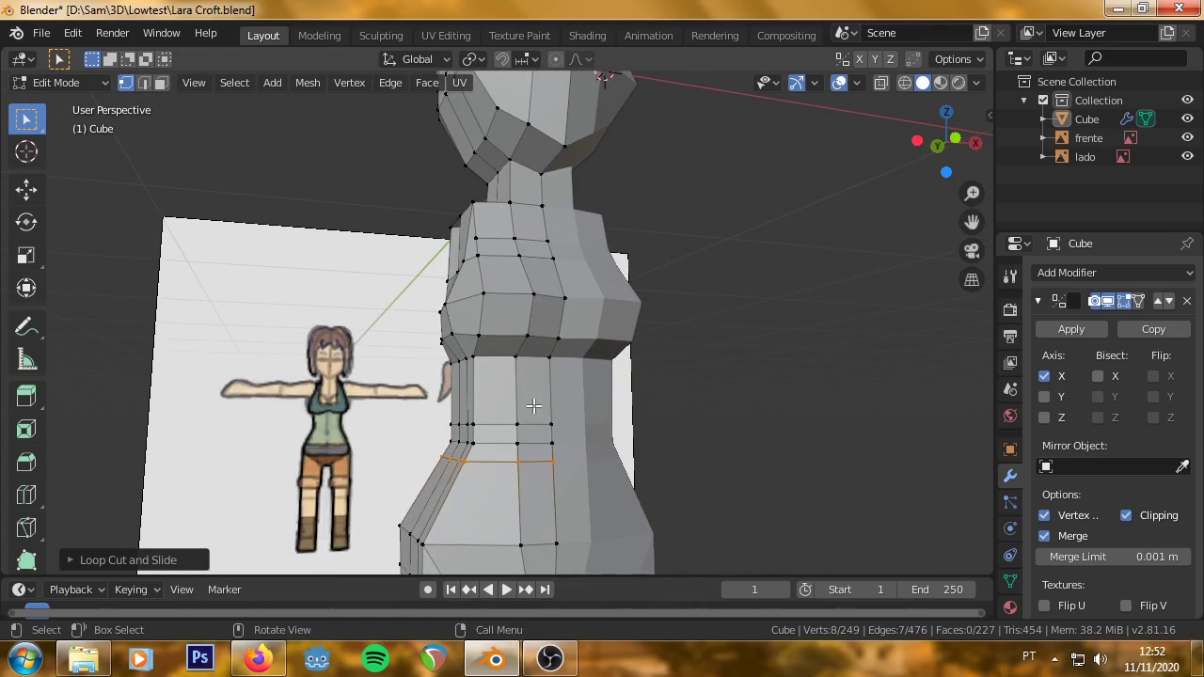
Cut an edge loop just under the chest, bringing the mesh to 262 vertices.
{"action": "key", "text": "ctrl+r"}
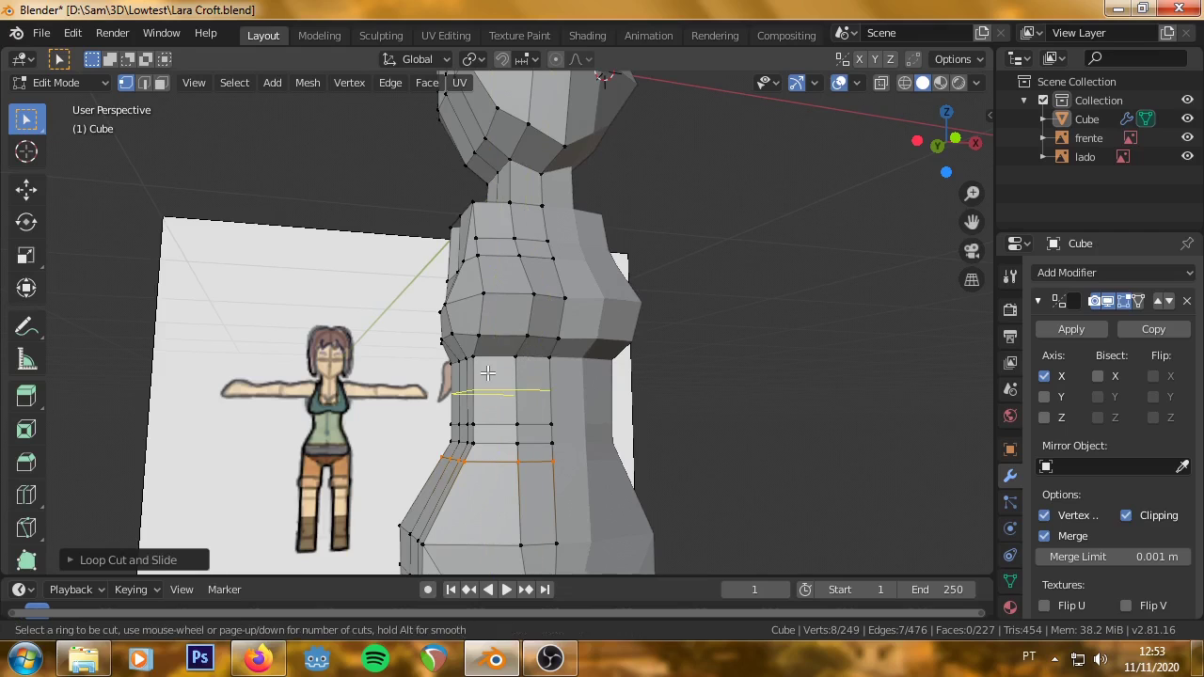
{"action": "left_click", "coordinate": [488, 374]}
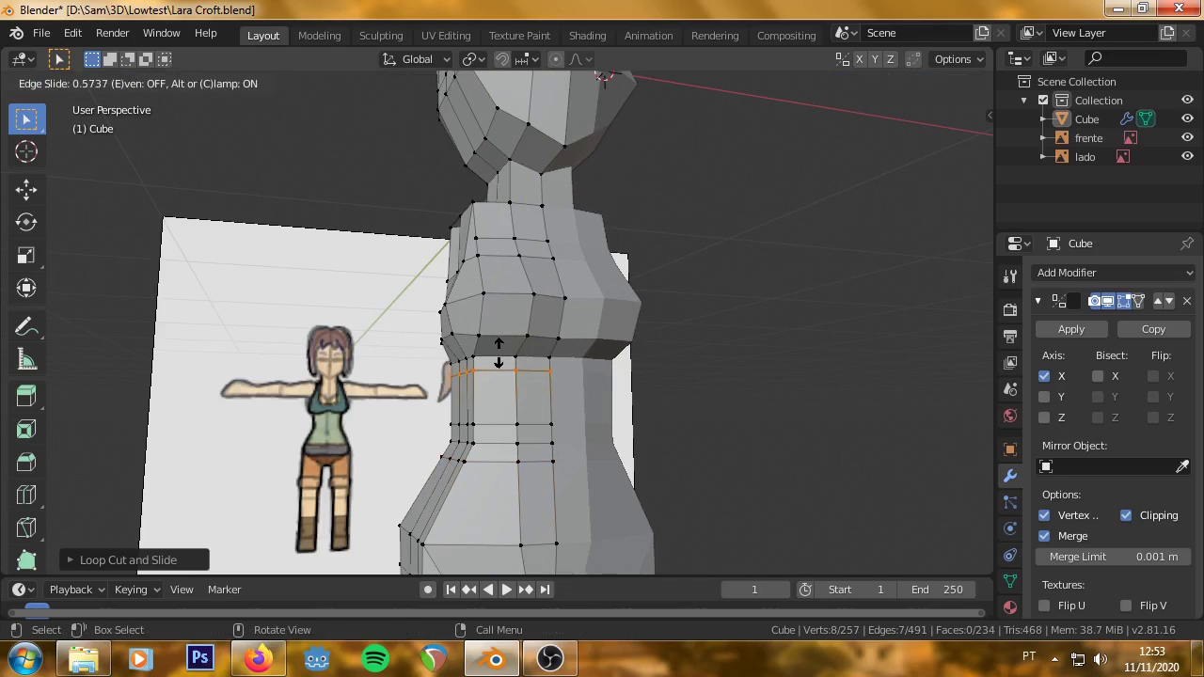
{"action": "left_click", "coordinate": [498, 349]}
{"action": "scroll", "coordinate": [588, 420], "scroll_direction": "down", "scroll_amount": 5}
{"action": "mouse_move", "coordinate": [589, 419]}
{"action": "middle_mouse_down"}
{"action": "mouse_move", "coordinate": [341, 439]}
{"action": "mouse_move", "coordinate": [397, 438]}
{"action": "middle_mouse_up"}
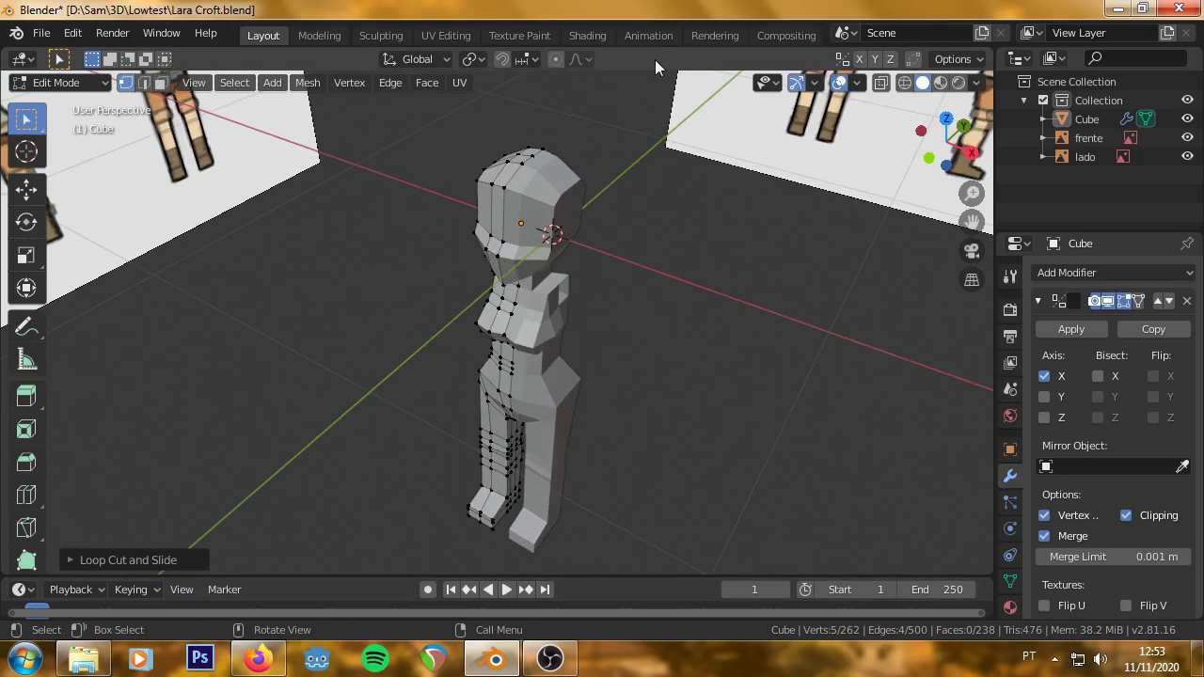
{"action": "scroll", "coordinate": [475, 295], "scroll_direction": "down", "scroll_amount": 1}
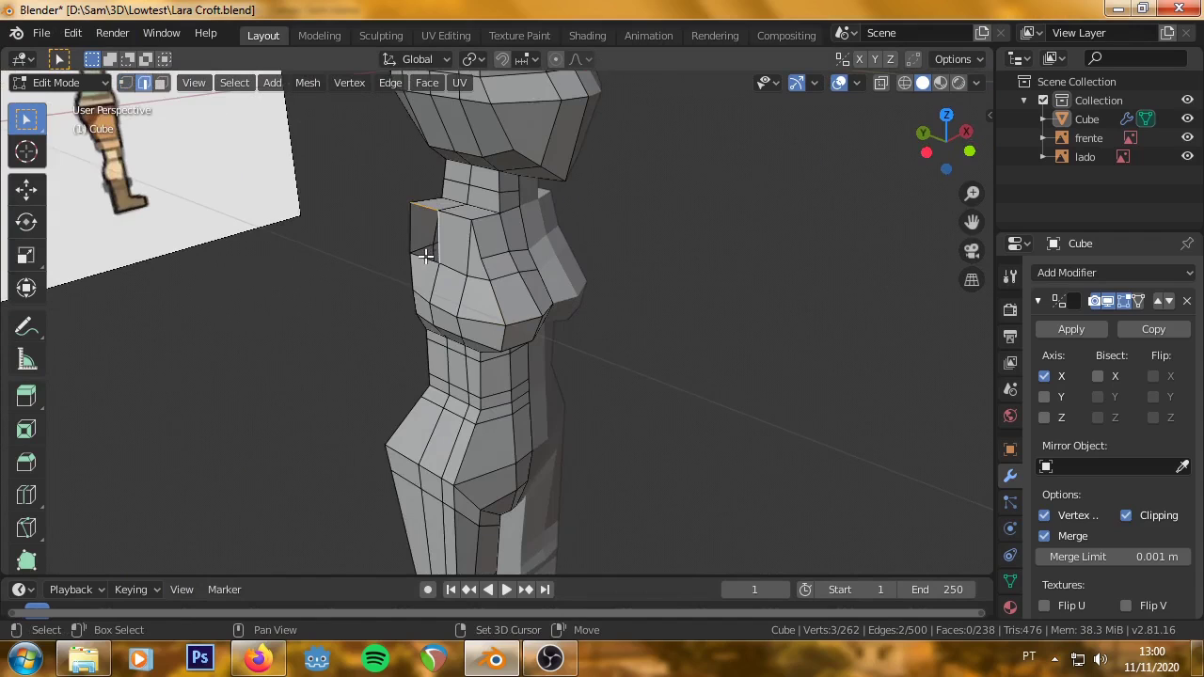
{"action": "left_click", "coordinate": [412, 233], "text": "shift"}
Extrude the shoulder face along X to the reference's outstretched hand.
{"action": "key", "text": "KP_1"}
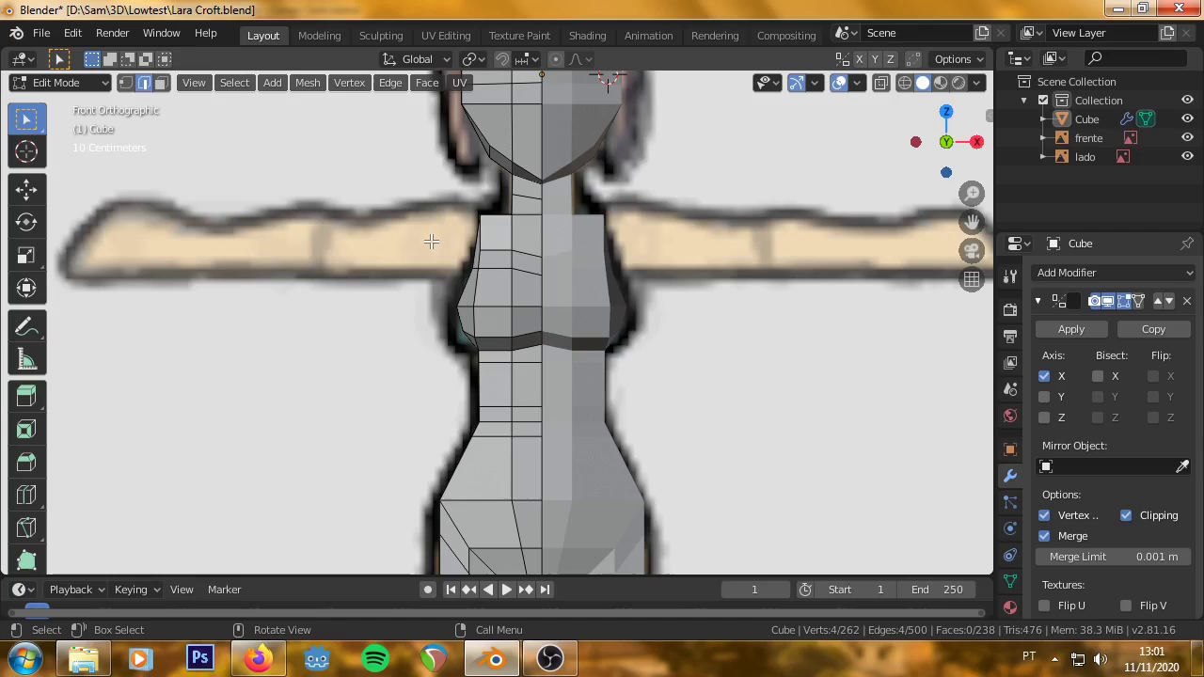
{"action": "key", "text": "e"}
{"action": "key", "text": "x"}
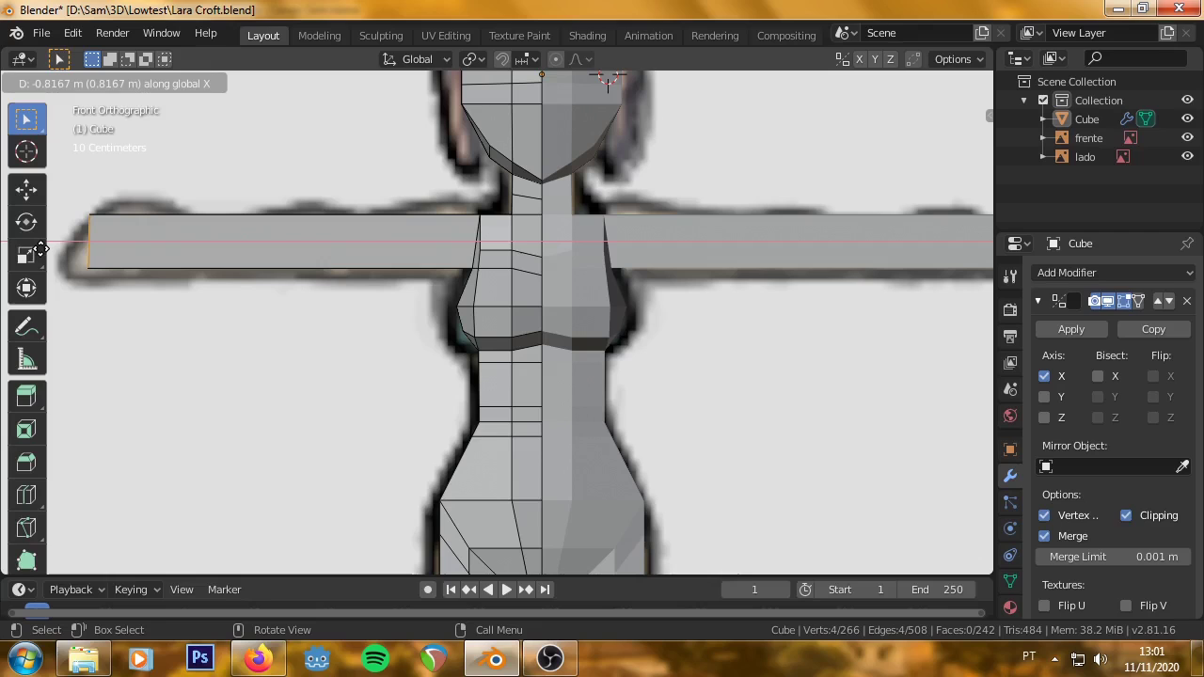
{"action": "left_click", "coordinate": [42, 248]}
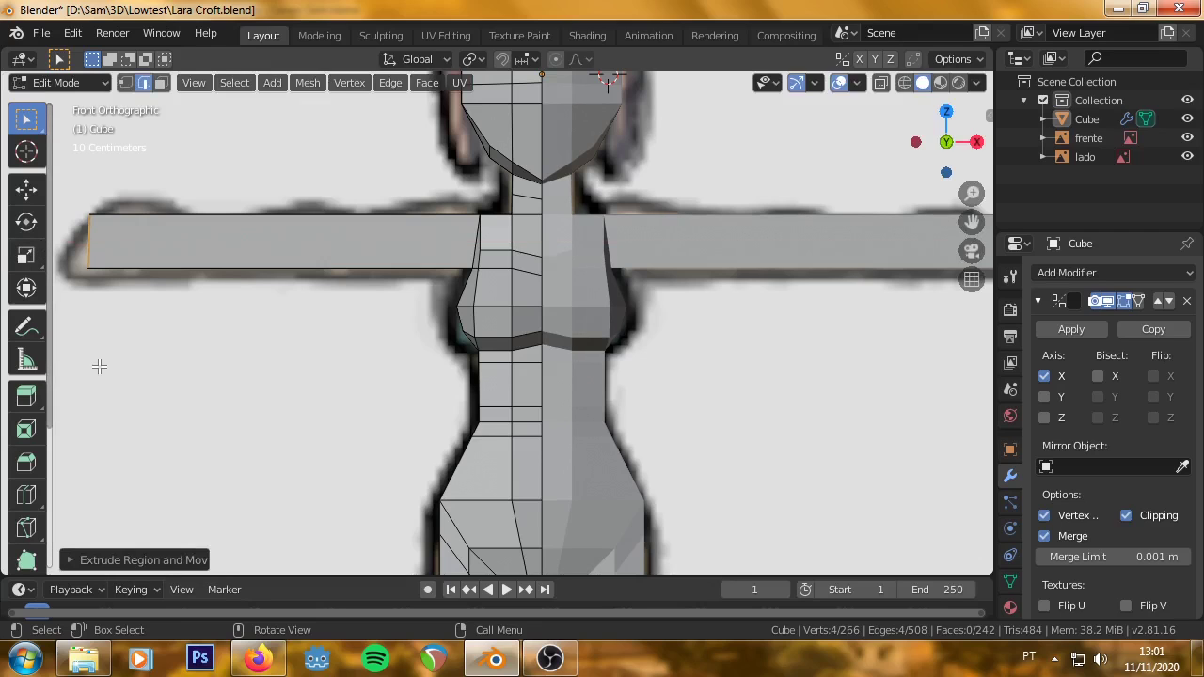
{"action": "mouse_move", "coordinate": [196, 314]}
{"action": "middle_mouse_down"}
{"action": "mouse_move", "coordinate": [257, 304]}
{"action": "mouse_move", "coordinate": [336, 328]}
{"action": "middle_mouse_up"}
Add edge loops across the arm near the hand and at its middle.
{"action": "key", "text": "ctrl+r"}
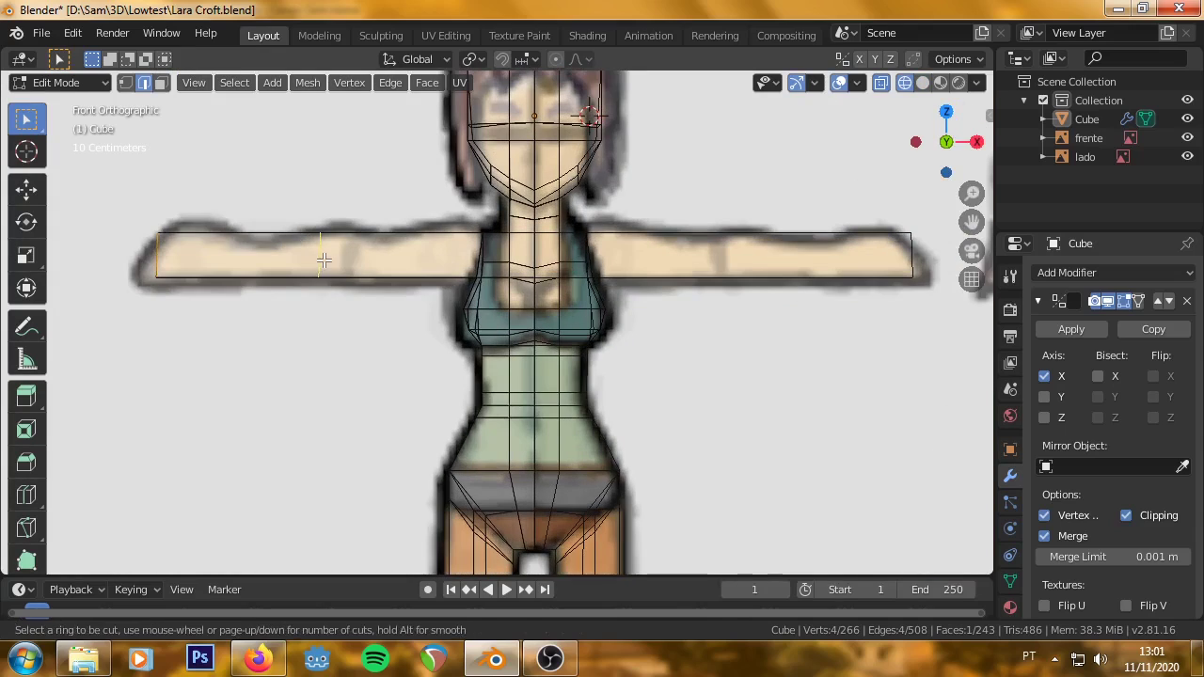
{"action": "left_click", "coordinate": [322, 261]}
{"action": "left_click", "coordinate": [223, 261]}
{"action": "key", "text": "ctrl+r"}
{"action": "left_click", "coordinate": [328, 249]}
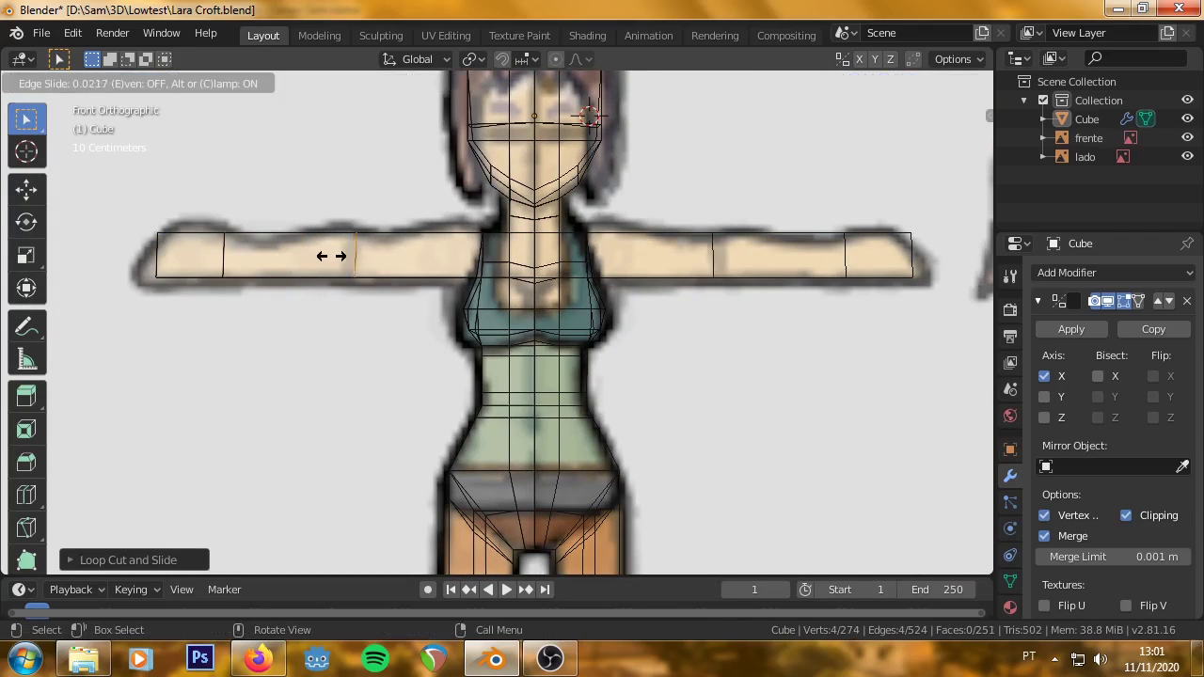
{"action": "right_click", "coordinate": [343, 287]}
{"action": "key", "text": "ctrl+r"}
{"action": "left_click", "coordinate": [274, 249]}
{"action": "scroll", "coordinate": [367, 277], "scroll_direction": "up", "scroll_amount": 1}
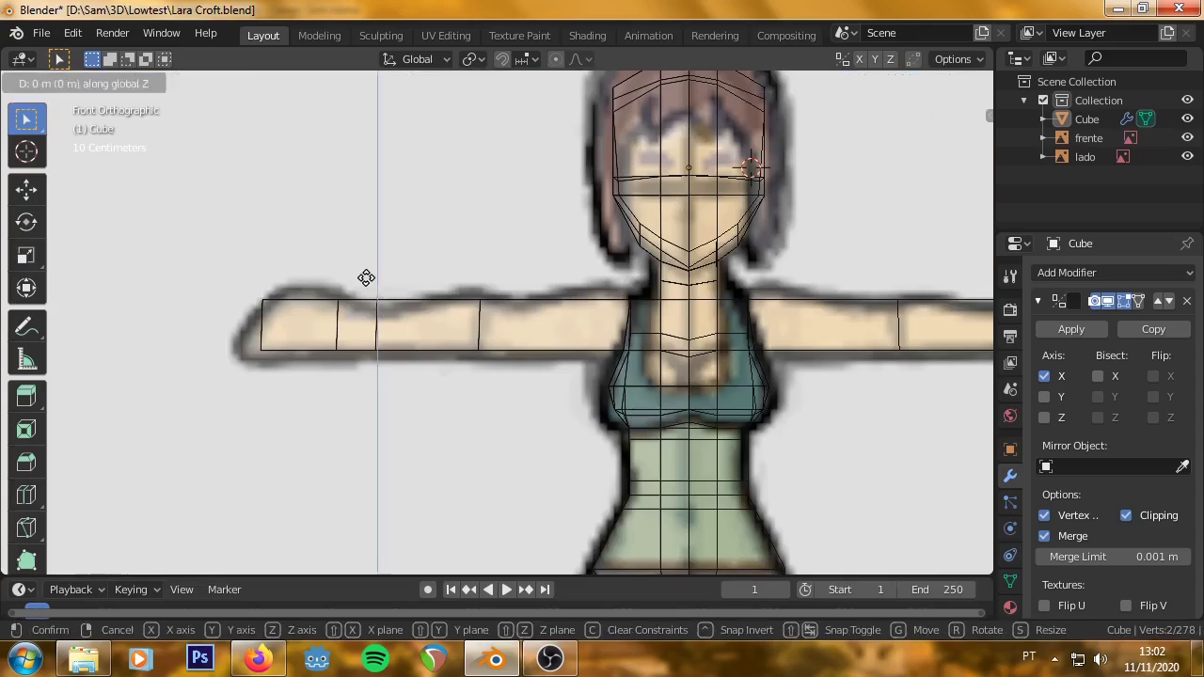
Adjust arm edges, then add loops near the shoulder and on the forearm.
{"action": "key", "text": "ctrl+r"}
{"action": "left_click", "coordinate": [513, 325]}
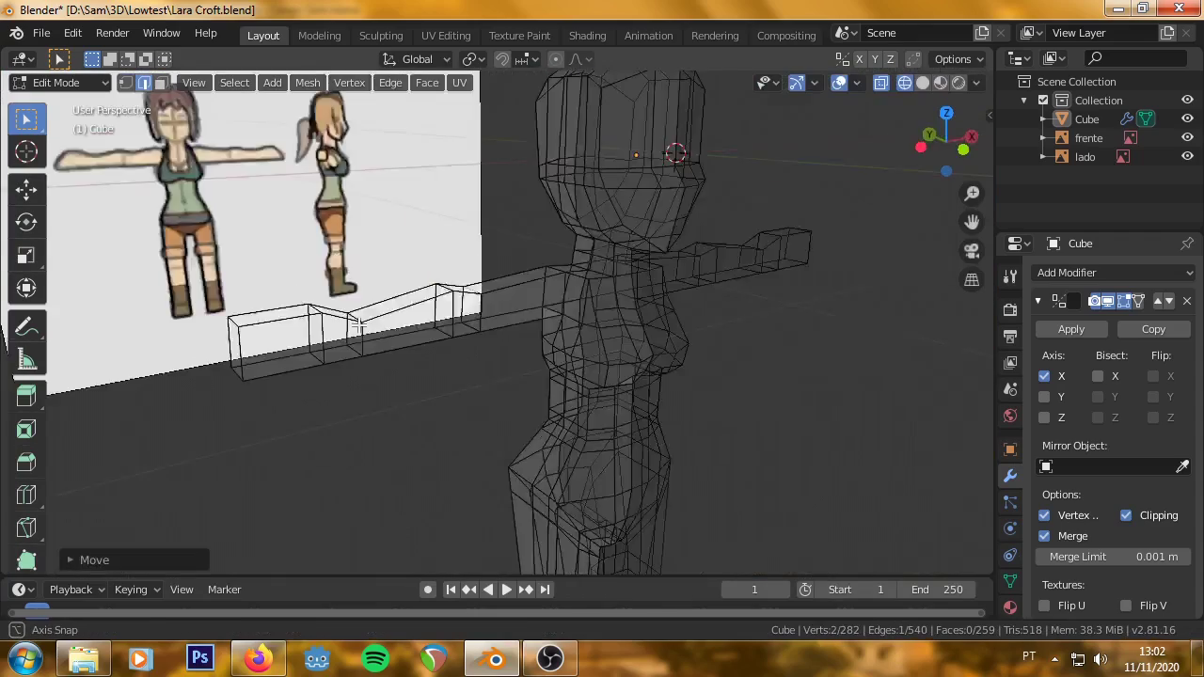
{"action": "left_click", "coordinate": [306, 350]}
{"action": "key", "text": "shift+z"}
{"action": "mouse_move", "coordinate": [305, 351]}
{"action": "middle_mouse_down"}
{"action": "mouse_move", "coordinate": [508, 417]}
{"action": "mouse_move", "coordinate": [578, 398]}
{"action": "middle_mouse_up"}
{"action": "key", "text": "ctrl+r"}
{"action": "left_click", "coordinate": [760, 285]}
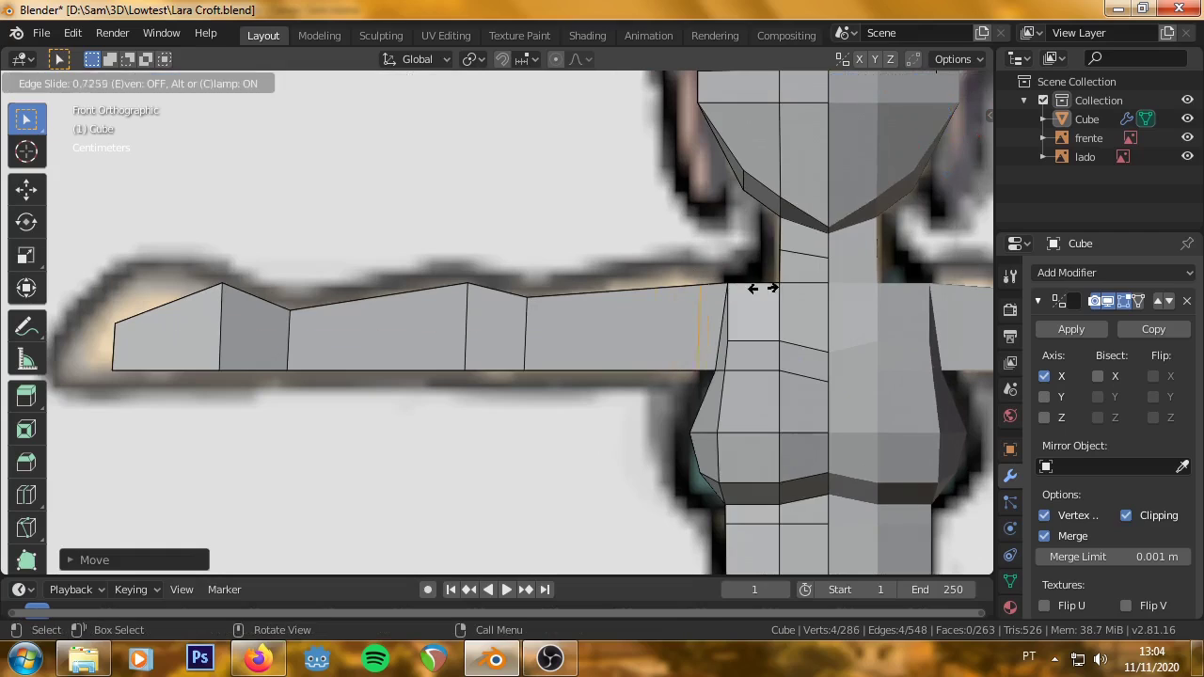
{"action": "left_click", "coordinate": [675, 276]}
{"action": "key", "text": "ctrl+r"}
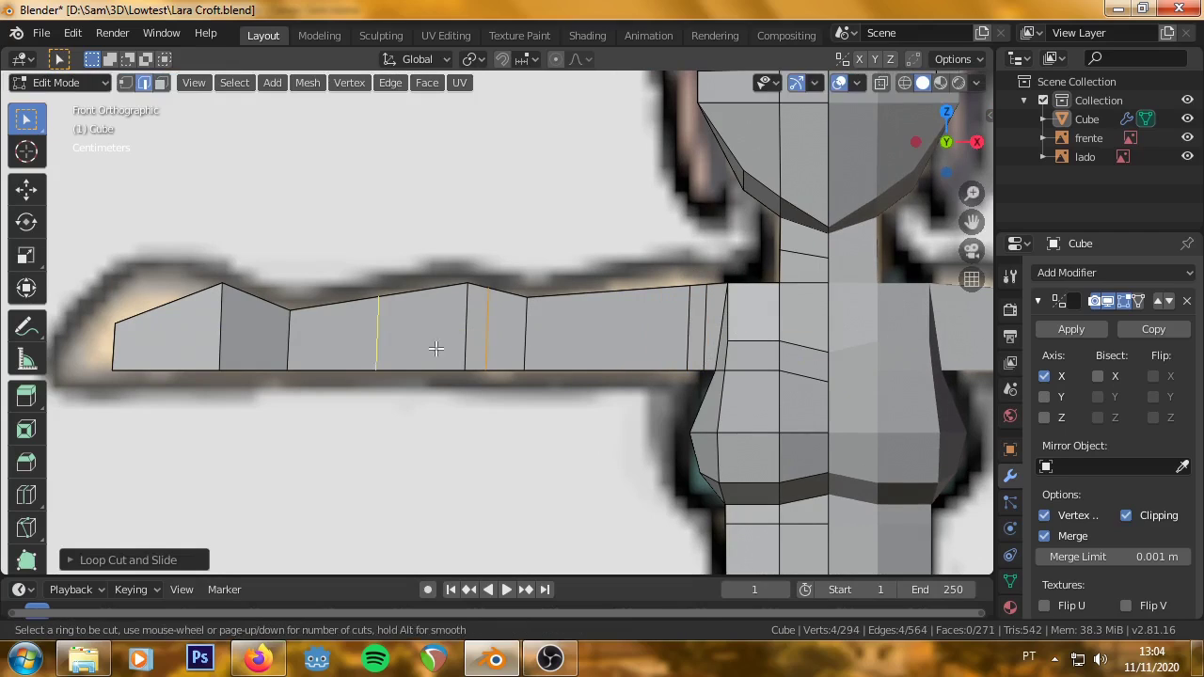
{"action": "left_click", "coordinate": [457, 317]}
{"action": "left_click", "coordinate": [457, 317]}
{"action": "mouse_move", "coordinate": [457, 317]}
{"action": "middle_mouse_down"}
{"action": "mouse_move", "coordinate": [599, 293]}
{"action": "mouse_move", "coordinate": [433, 260]}
{"action": "middle_mouse_up"}
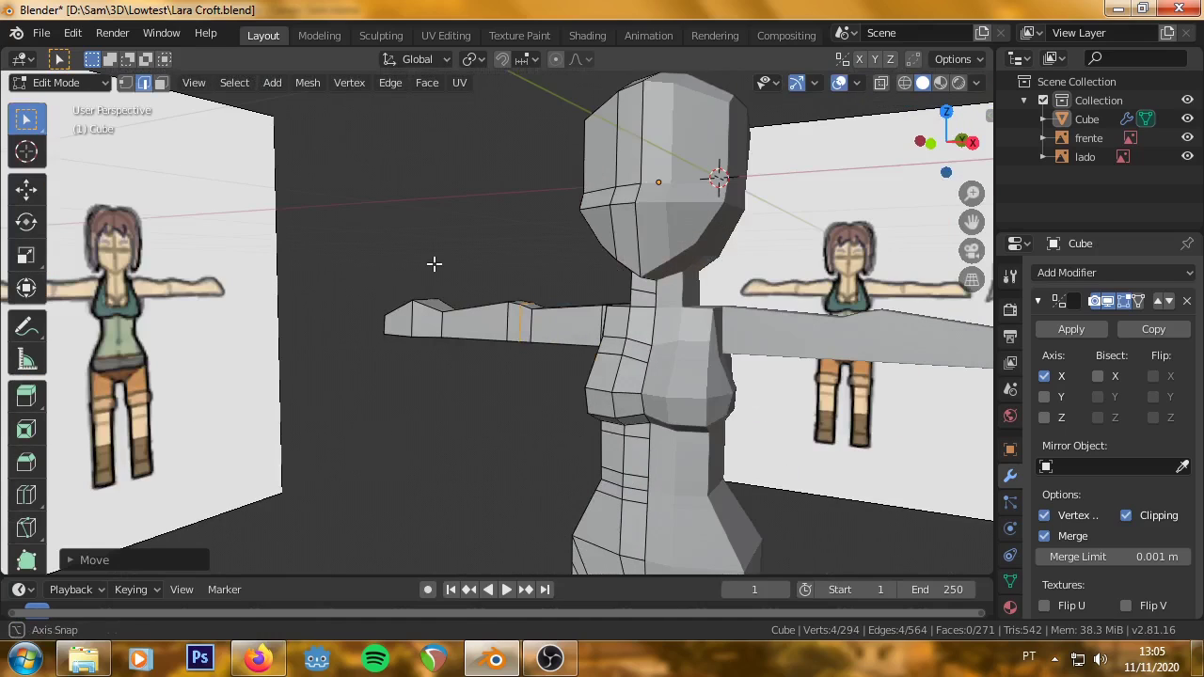
In the side view, cut a new edge loop along the side of the head.
{"action": "key", "text": "KP_1"}
{"action": "key", "text": "KP_3"}
{"action": "scroll", "coordinate": [481, 296], "scroll_direction": "up", "scroll_amount": 3}
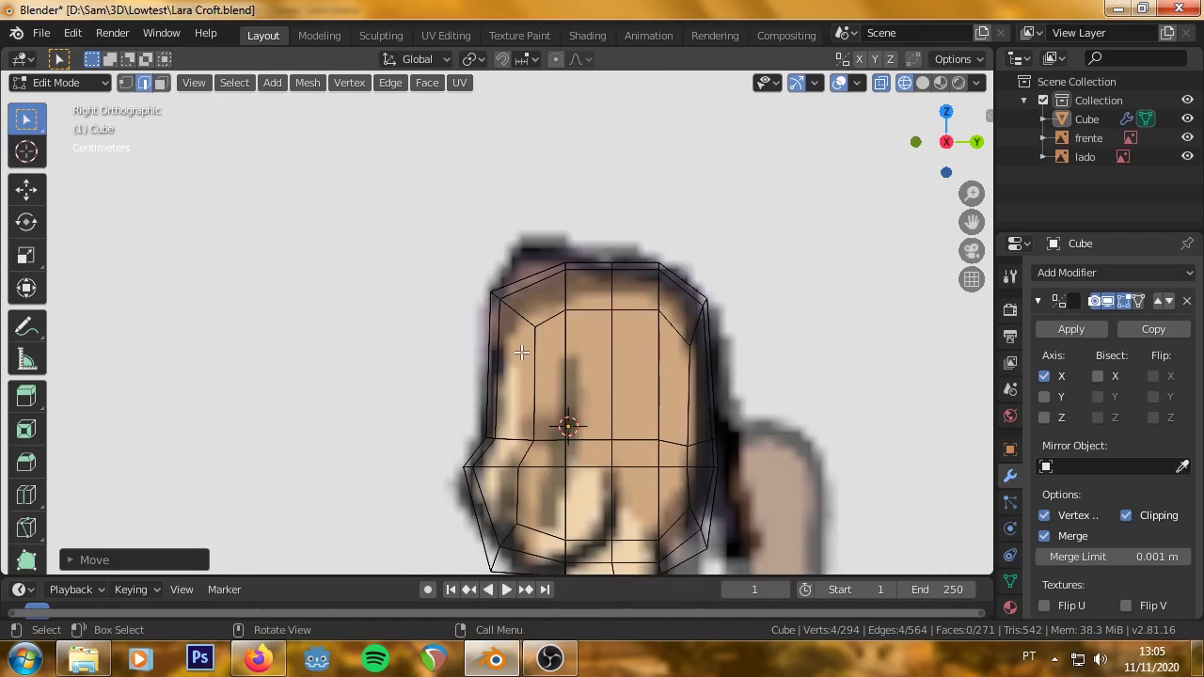
{"action": "key", "text": "ctrl+r"}
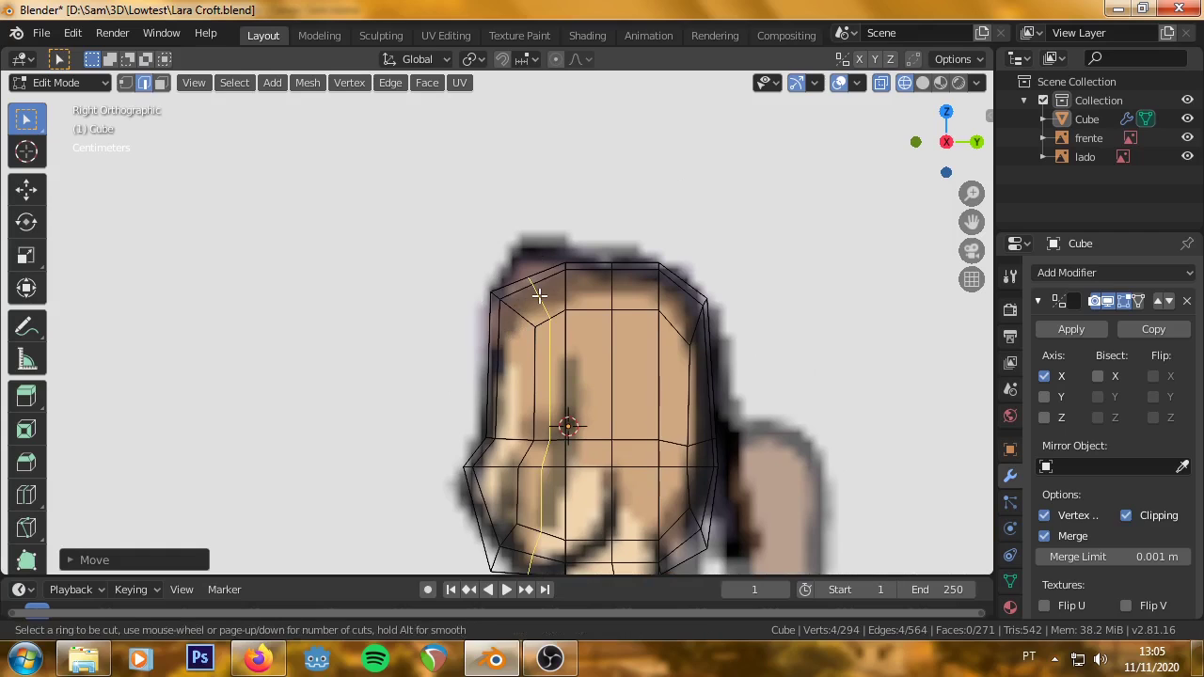
{"action": "left_click", "coordinate": [539, 295]}
{"action": "left_click", "coordinate": [540, 296]}
{"action": "middle_click_drag", "start_coordinate": [464, 258], "coordinate": [773, 372]}
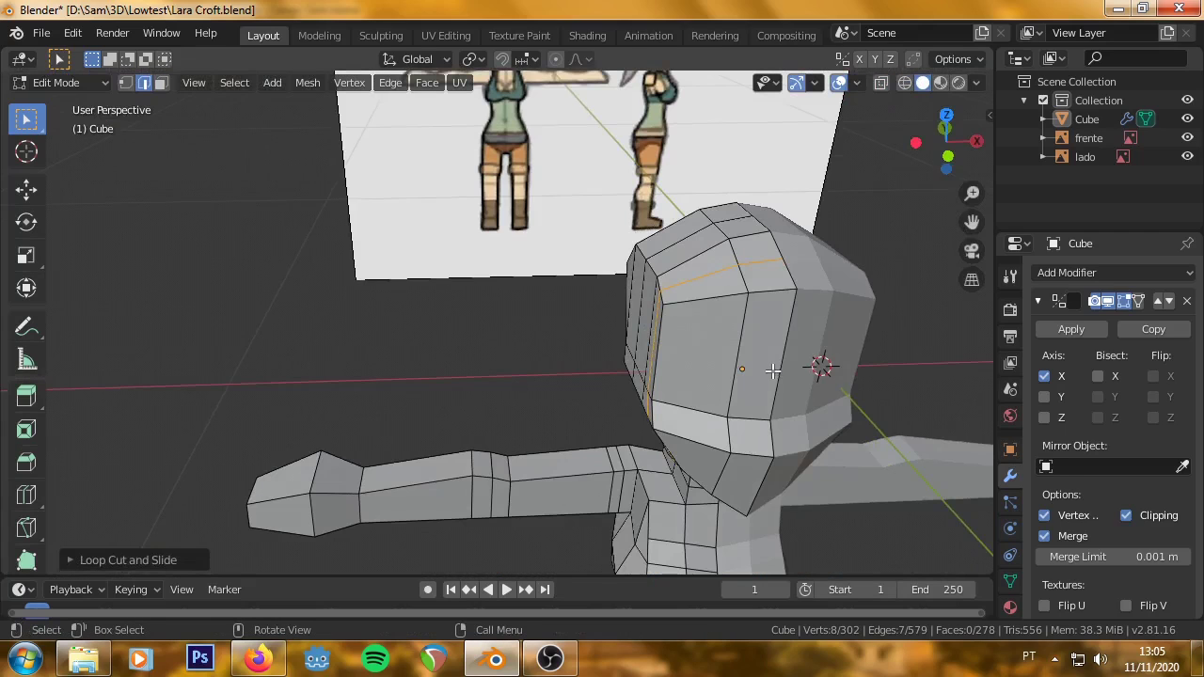
Move the two top-front head edges up to the hair outline in the side reference.
{"action": "left_click", "coordinate": [767, 256]}
{"action": "left_click", "coordinate": [685, 278], "text": "shift"}
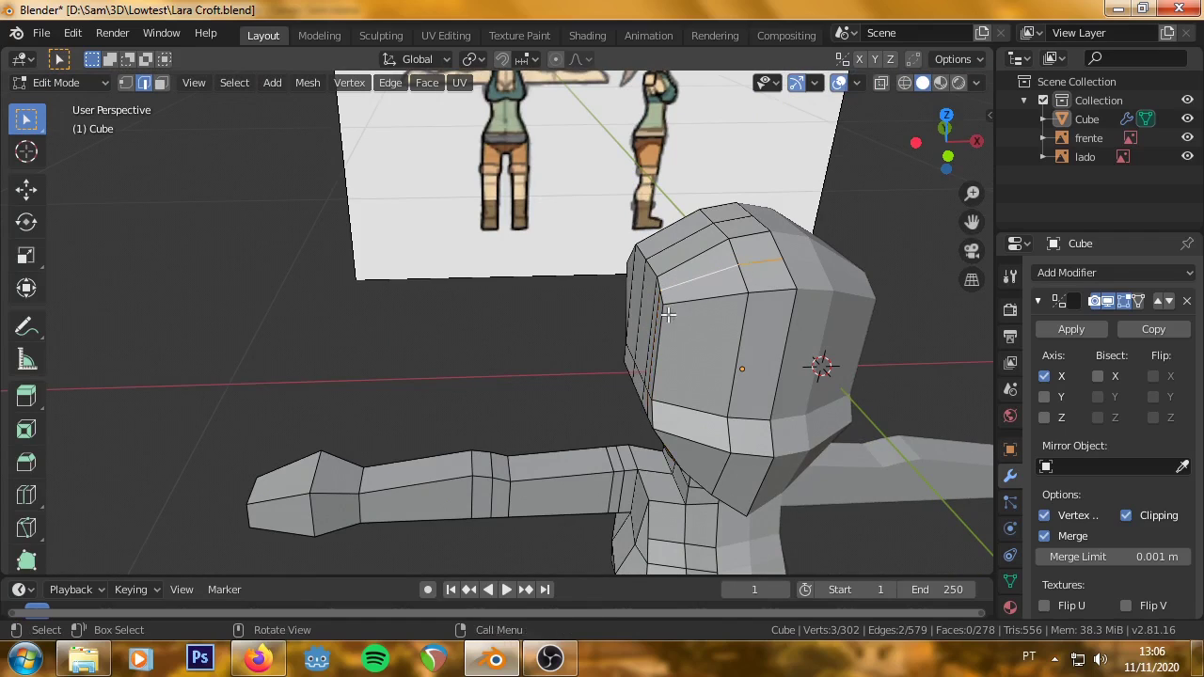
{"action": "key", "text": "KP_3"}
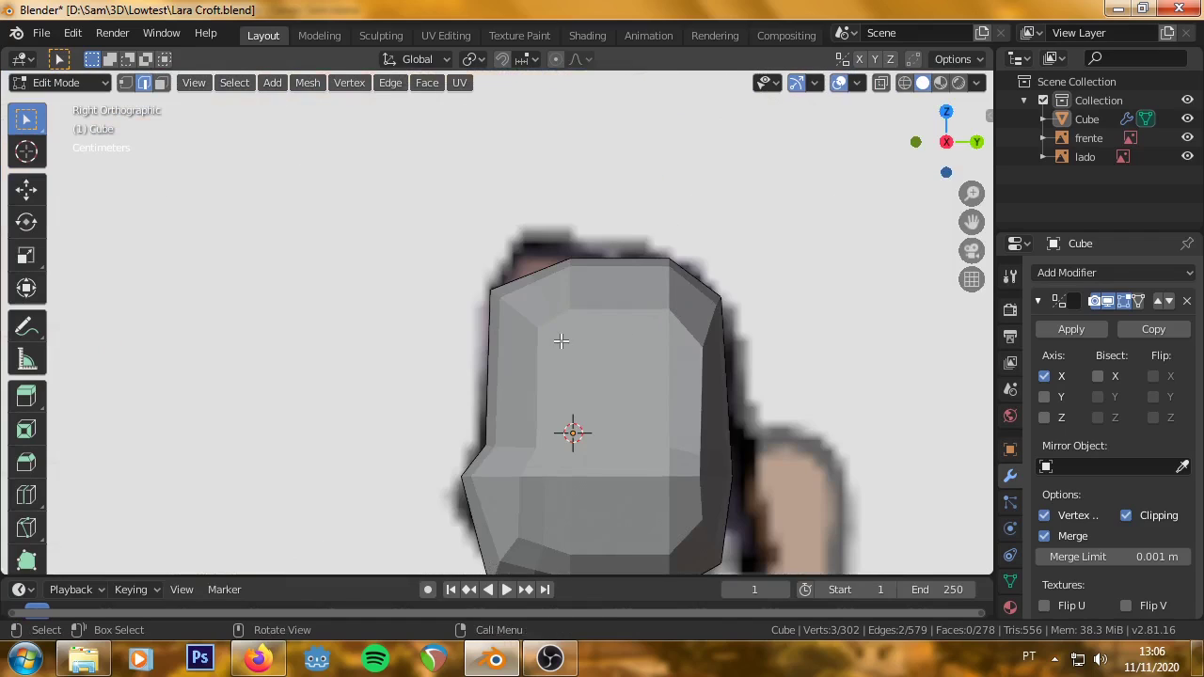
{"action": "key", "text": "g"}
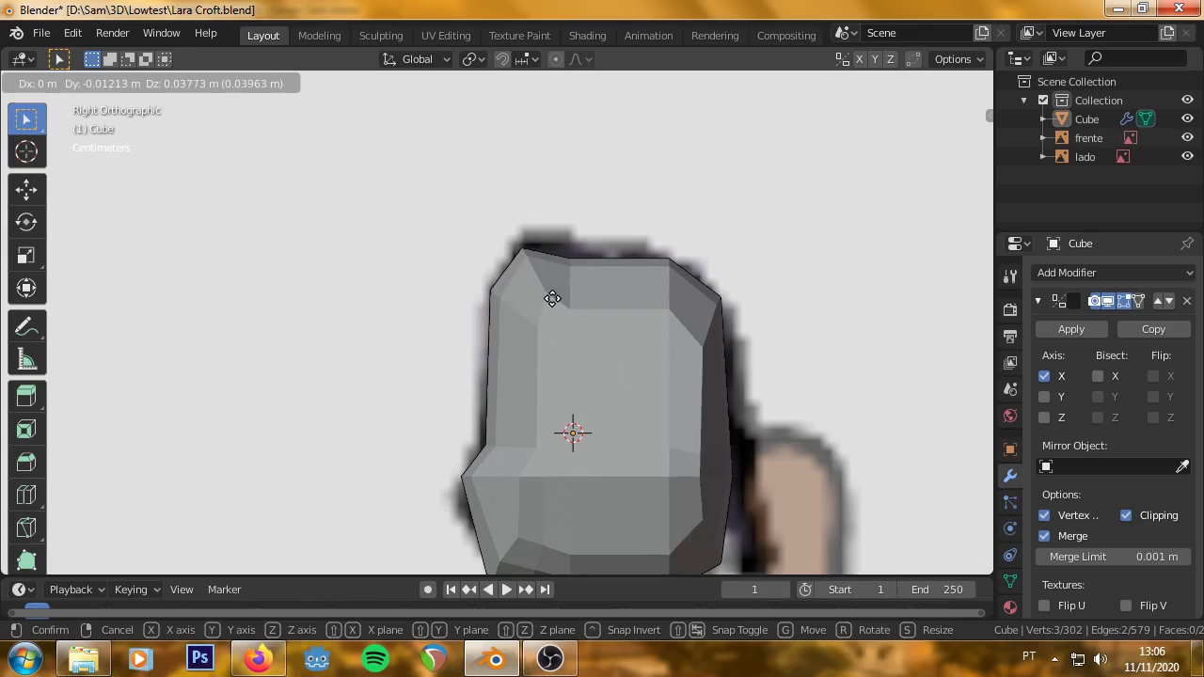
{"action": "left_click", "coordinate": [552, 296]}
{"action": "middle_click_drag", "start_coordinate": [552, 296], "coordinate": [410, 349]}
{"action": "mouse_move", "coordinate": [687, 322]}
{"action": "middle_mouse_down"}
{"action": "mouse_move", "coordinate": [763, 353]}
{"action": "mouse_move", "coordinate": [597, 329]}
{"action": "mouse_move", "coordinate": [715, 338]}
{"action": "mouse_move", "coordinate": [683, 344]}
{"action": "middle_mouse_up"}
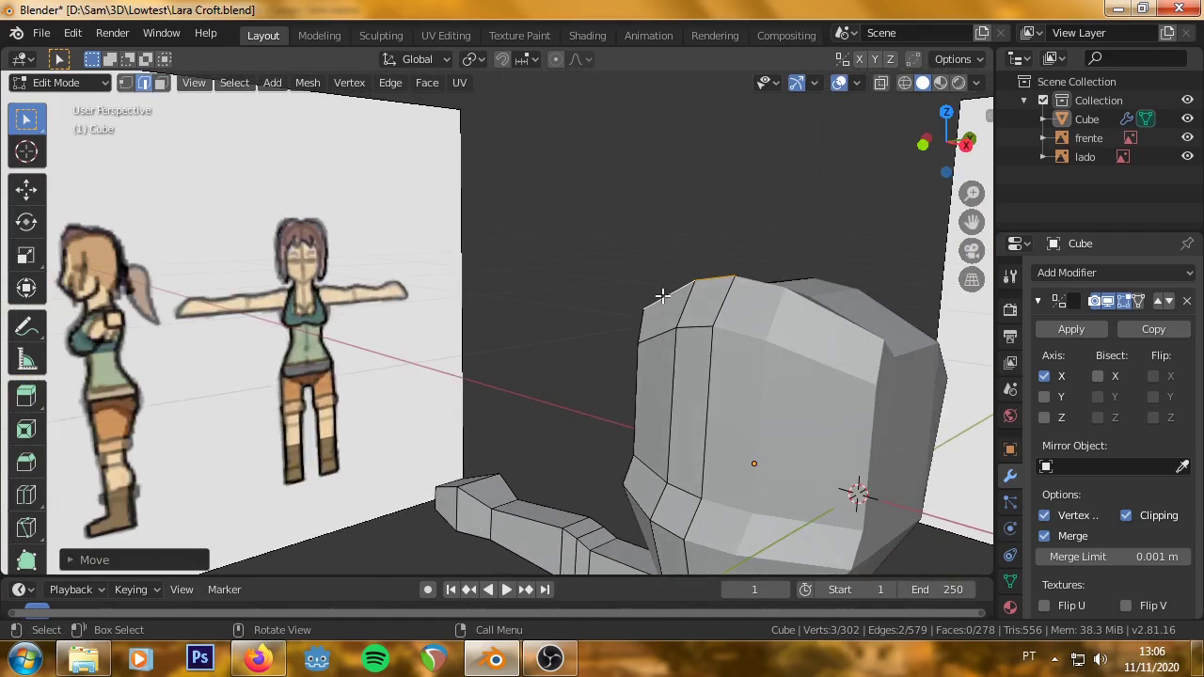
In face select mode, extrude a top face of the head upward as a hair tuft.
{"action": "left_click", "coordinate": [160, 84]}
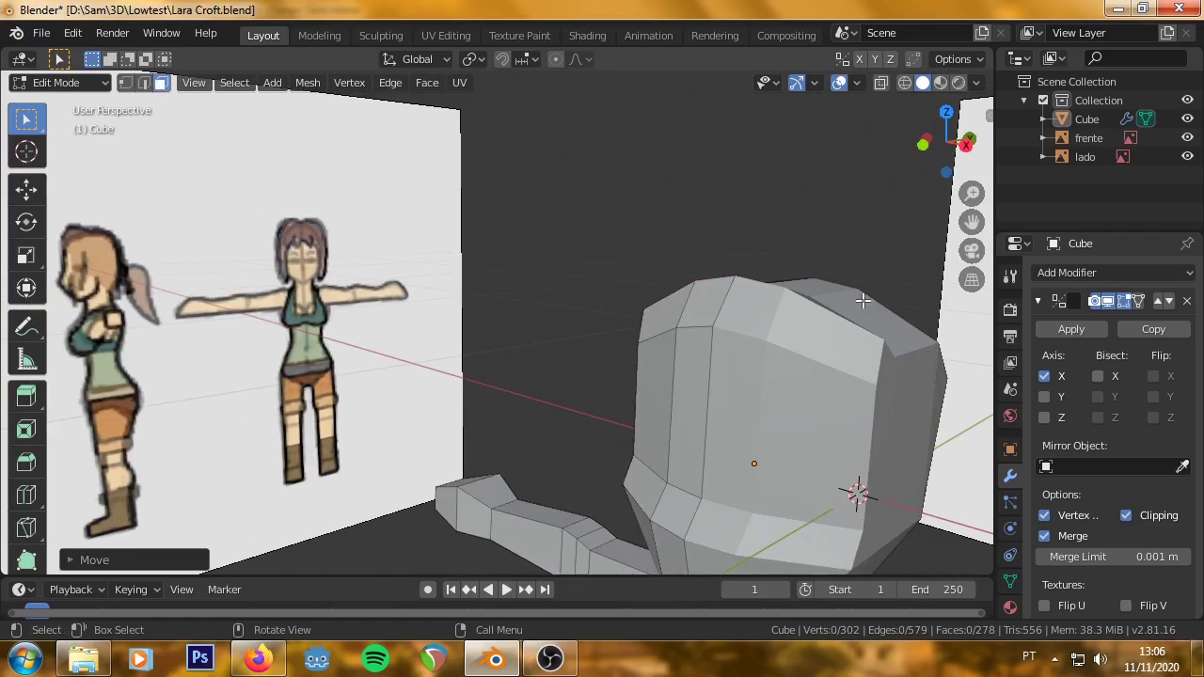
{"action": "left_click", "coordinate": [673, 317]}
{"action": "key", "text": "e"}
{"action": "left_click", "coordinate": [676, 314]}
{"action": "middle_click_drag", "start_coordinate": [676, 314], "coordinate": [835, 256]}
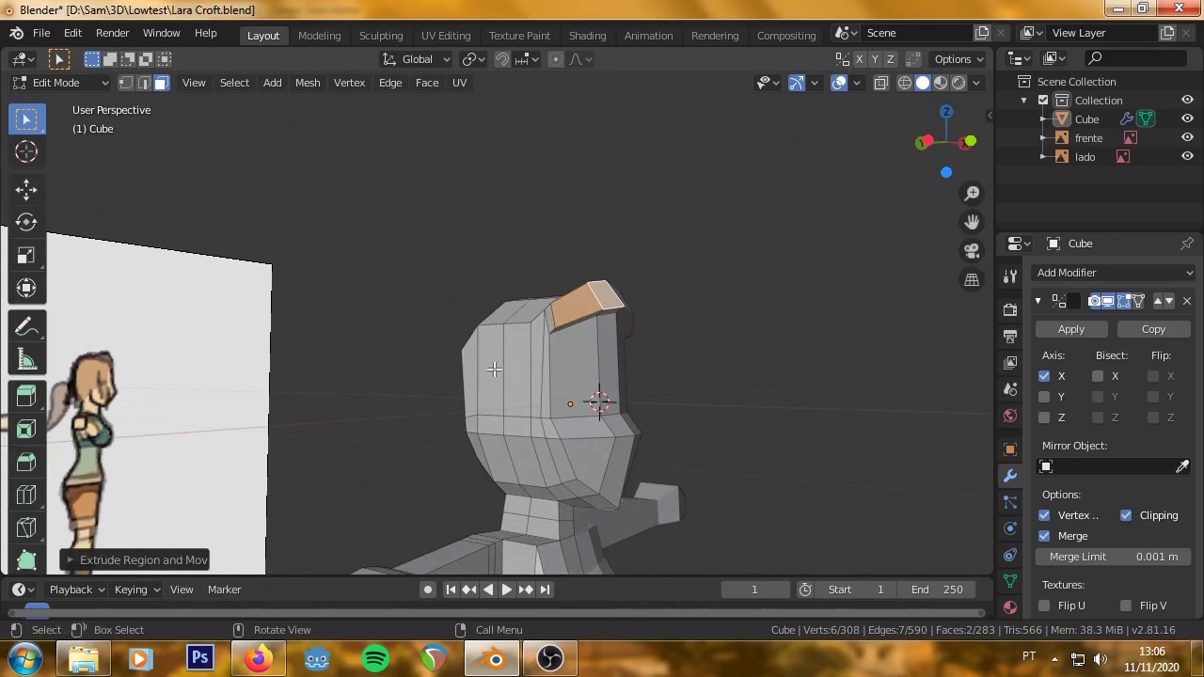
Select the narrow faces along the side of the head, checking them against the side reference in X-ray.
{"action": "key", "text": "KP_3"}
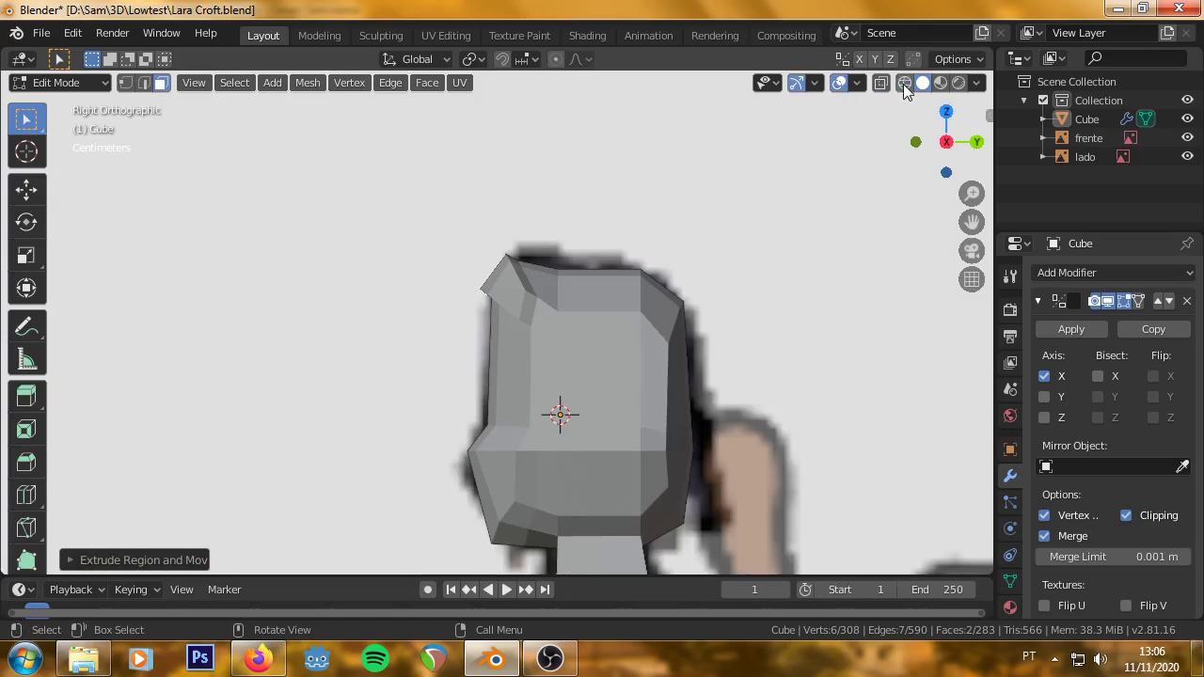
{"action": "left_click", "coordinate": [903, 83]}
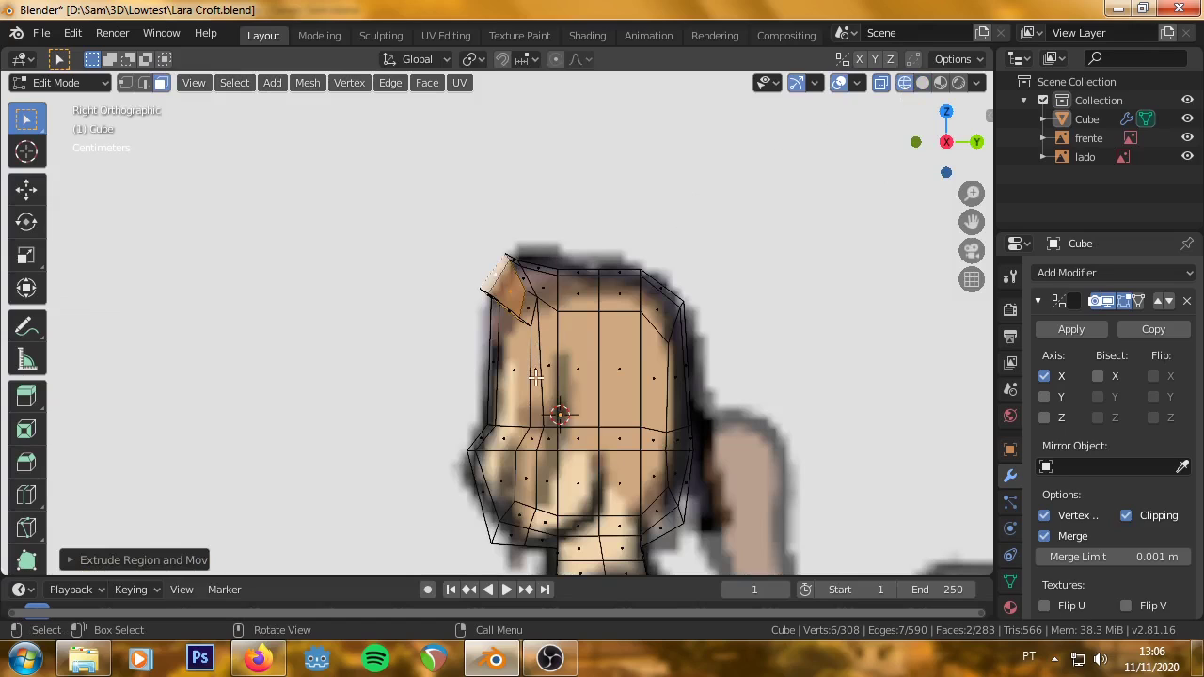
{"action": "left_click", "coordinate": [548, 369]}
{"action": "left_click", "coordinate": [923, 82]}
{"action": "middle_click_drag", "start_coordinate": [847, 235], "coordinate": [564, 330]}
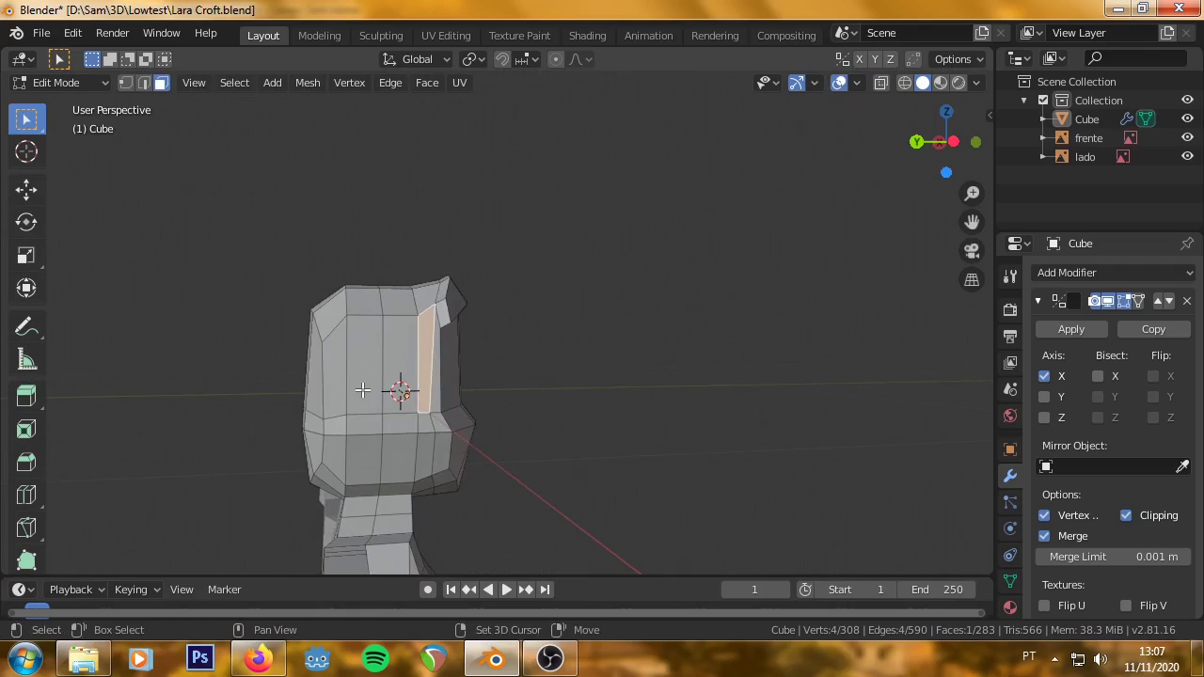
{"action": "left_click", "coordinate": [364, 367], "text": "shift"}
{"action": "left_click", "coordinate": [364, 425], "text": "shift"}
{"action": "mouse_move", "coordinate": [342, 471]}
{"action": "middle_mouse_down"}
{"action": "mouse_move", "coordinate": [310, 497]}
{"action": "mouse_move", "coordinate": [338, 467]}
{"action": "mouse_move", "coordinate": [314, 403]}
{"action": "mouse_move", "coordinate": [358, 414]}
{"action": "mouse_move", "coordinate": [285, 422]}
{"action": "mouse_move", "coordinate": [364, 421]}
{"action": "middle_mouse_up"}
{"action": "left_click", "coordinate": [300, 526], "text": "shift"}
{"action": "left_click", "coordinate": [287, 405], "text": "shift"}
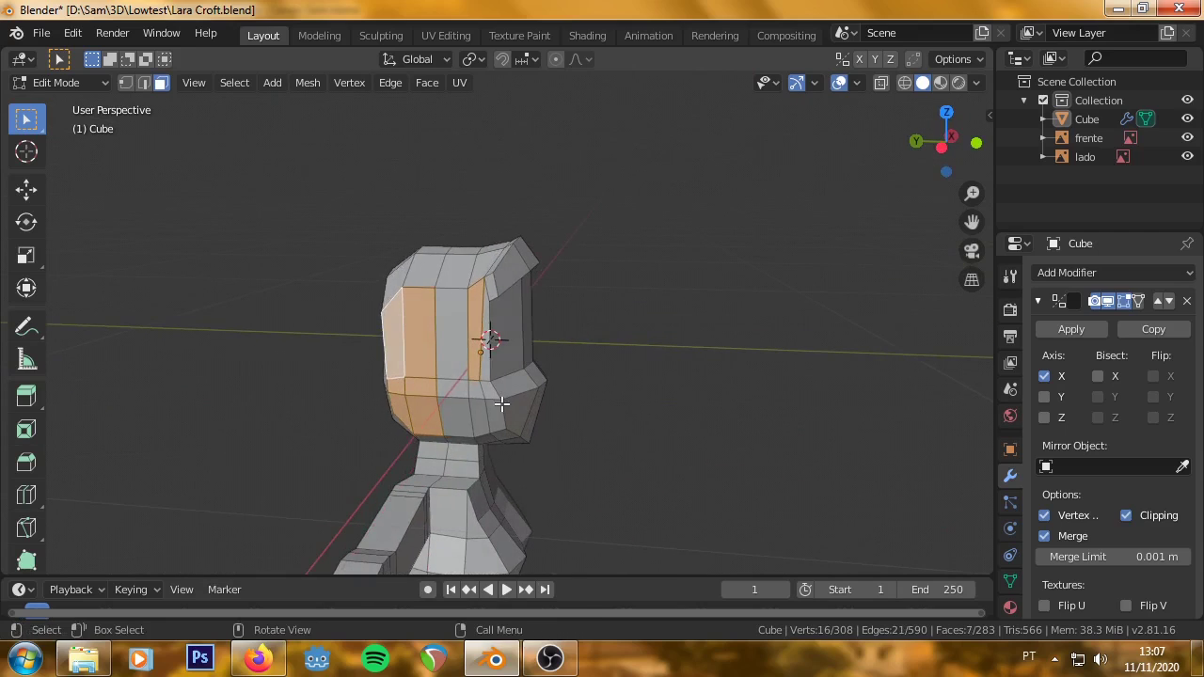
{"action": "middle_click_drag", "start_coordinate": [502, 403], "coordinate": [408, 383]}
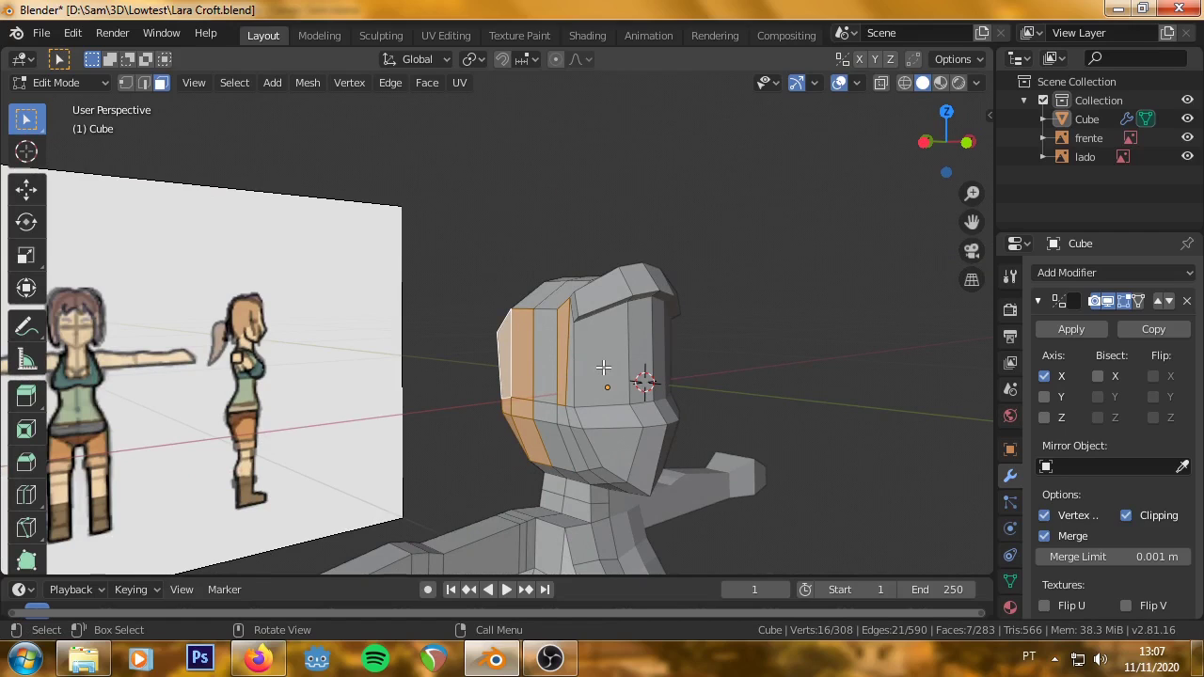
Extrude the selected side faces along the X axis as hair strands.
{"action": "key", "text": "e"}
{"action": "key", "text": "x"}
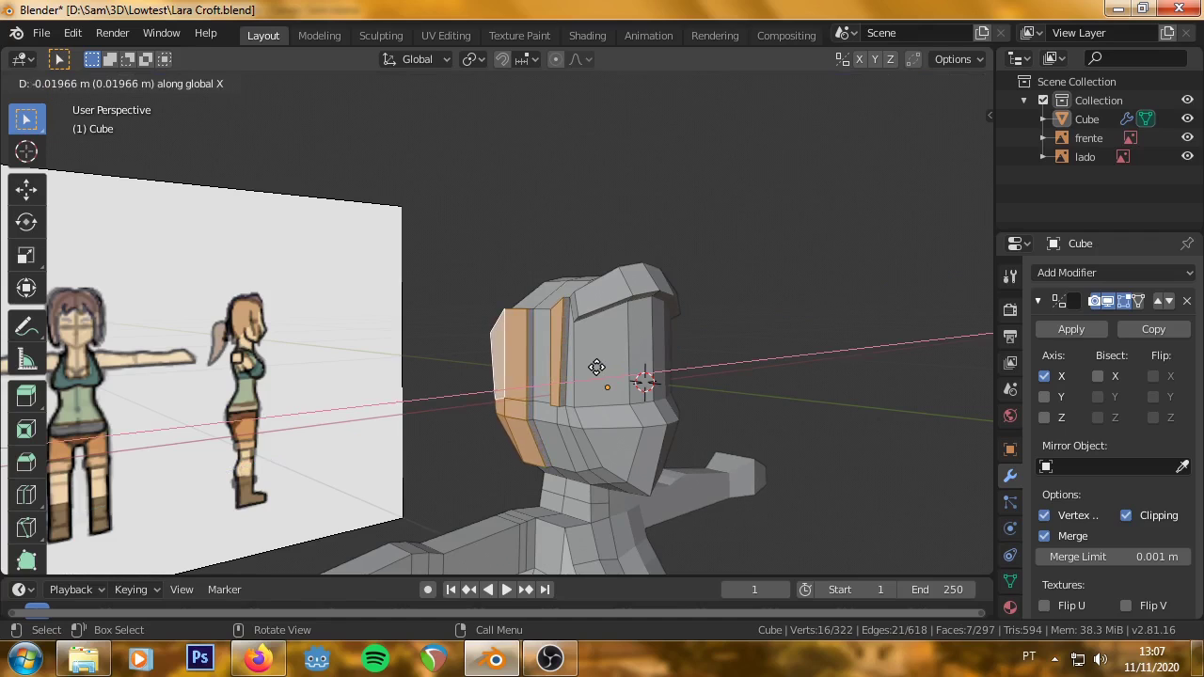
{"action": "left_click", "coordinate": [596, 367]}
{"action": "scroll", "coordinate": [564, 310], "scroll_direction": "up", "scroll_amount": 5}
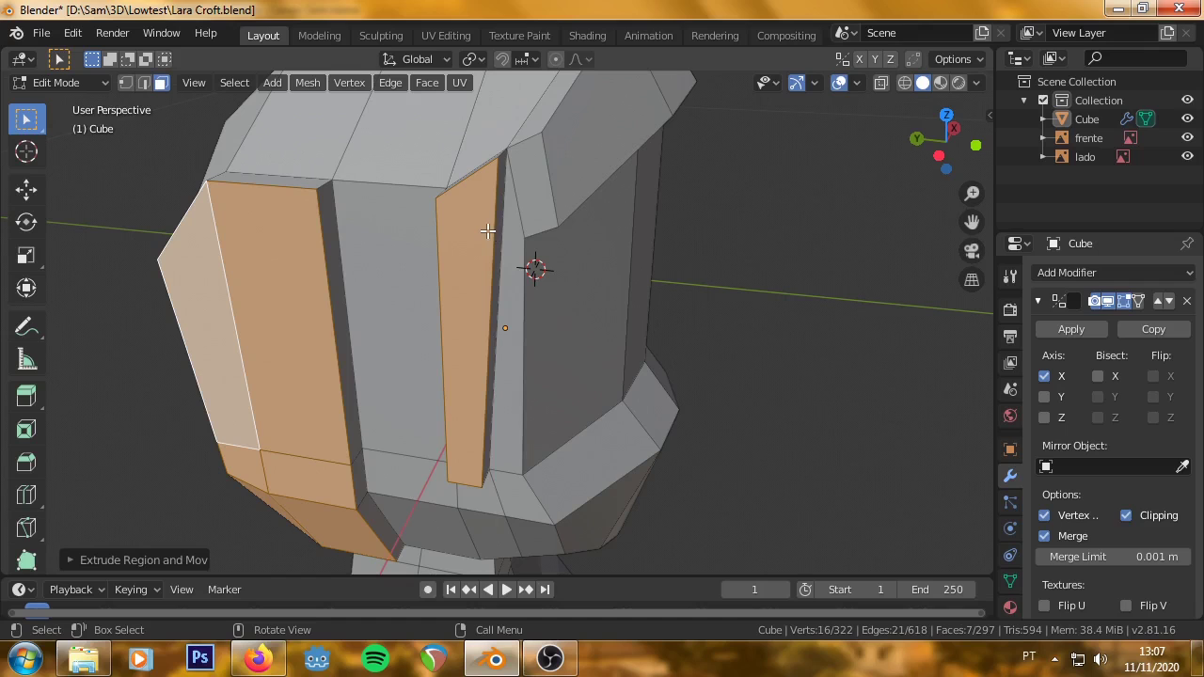
{"action": "key", "text": "KP_3"}
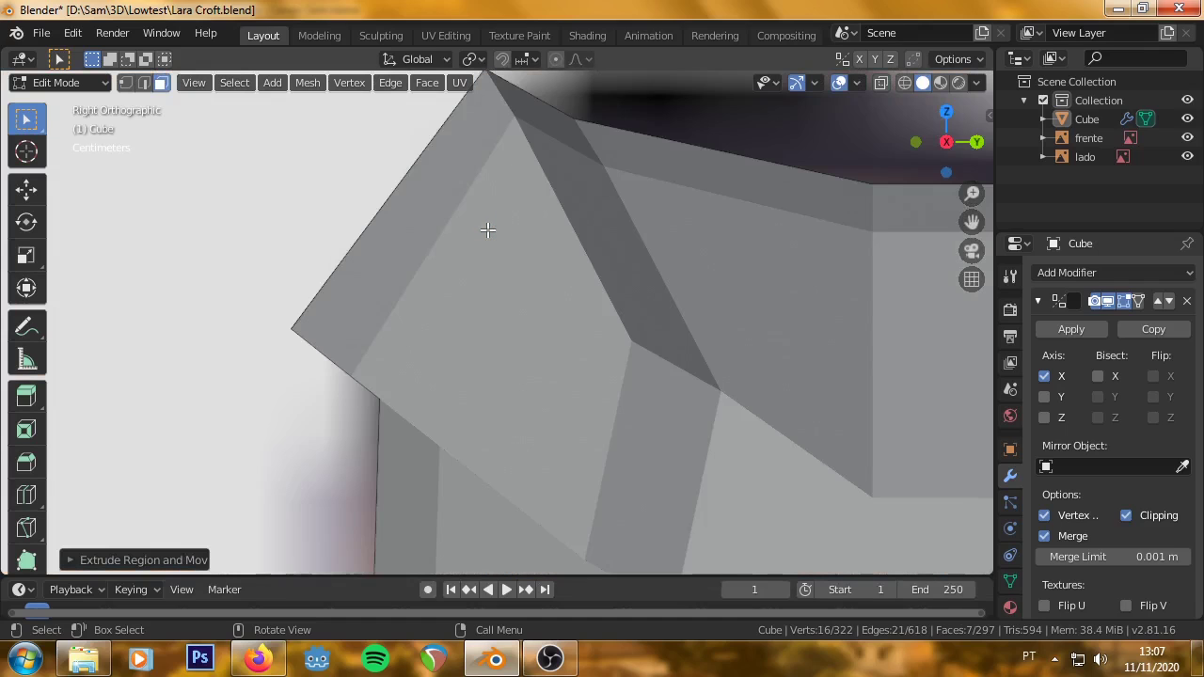
{"action": "middle_click_drag", "start_coordinate": [426, 236], "coordinate": [639, 424]}
{"action": "scroll", "coordinate": [639, 424], "scroll_direction": "down", "scroll_amount": 5}
Add a Ctrl+R edge loop across the hair strands, then clear the selection.
{"action": "key", "text": "ctrl+r"}
{"action": "left_click", "coordinate": [656, 430]}
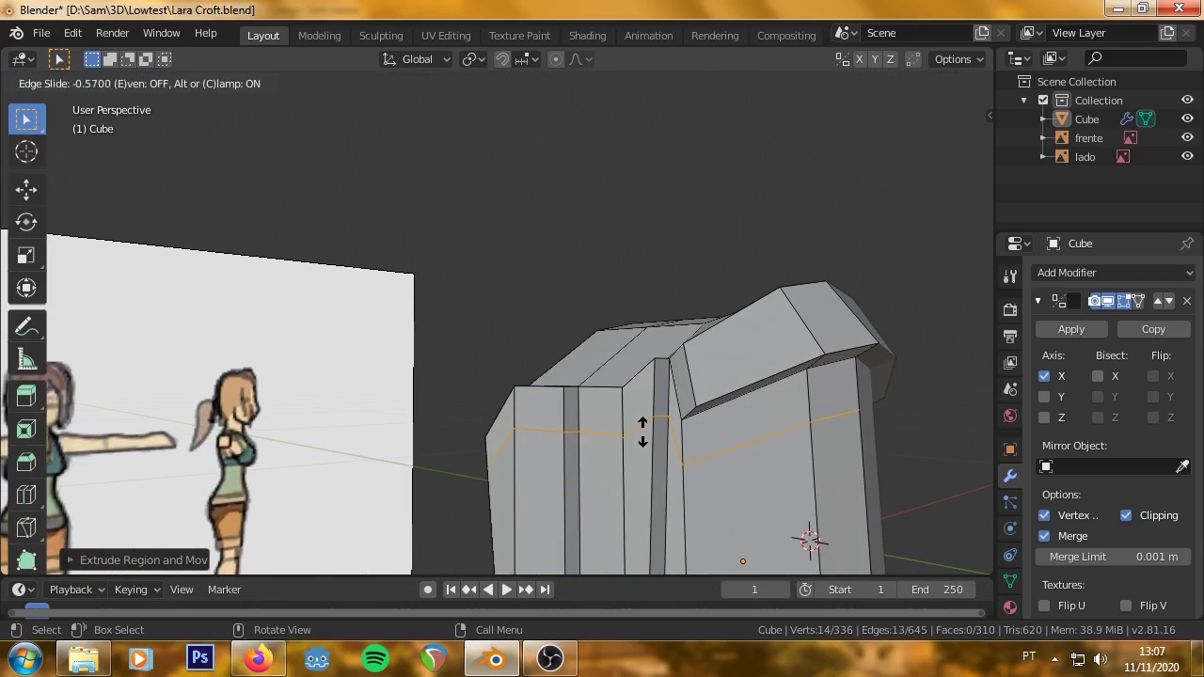
{"action": "left_click", "coordinate": [642, 430]}
{"action": "scroll", "coordinate": [573, 470], "scroll_direction": "up", "scroll_amount": 3}
{"action": "mouse_move", "coordinate": [573, 470]}
{"action": "middle_mouse_down"}
{"action": "mouse_move", "coordinate": [626, 358]}
{"action": "mouse_move", "coordinate": [573, 476]}
{"action": "middle_mouse_up"}
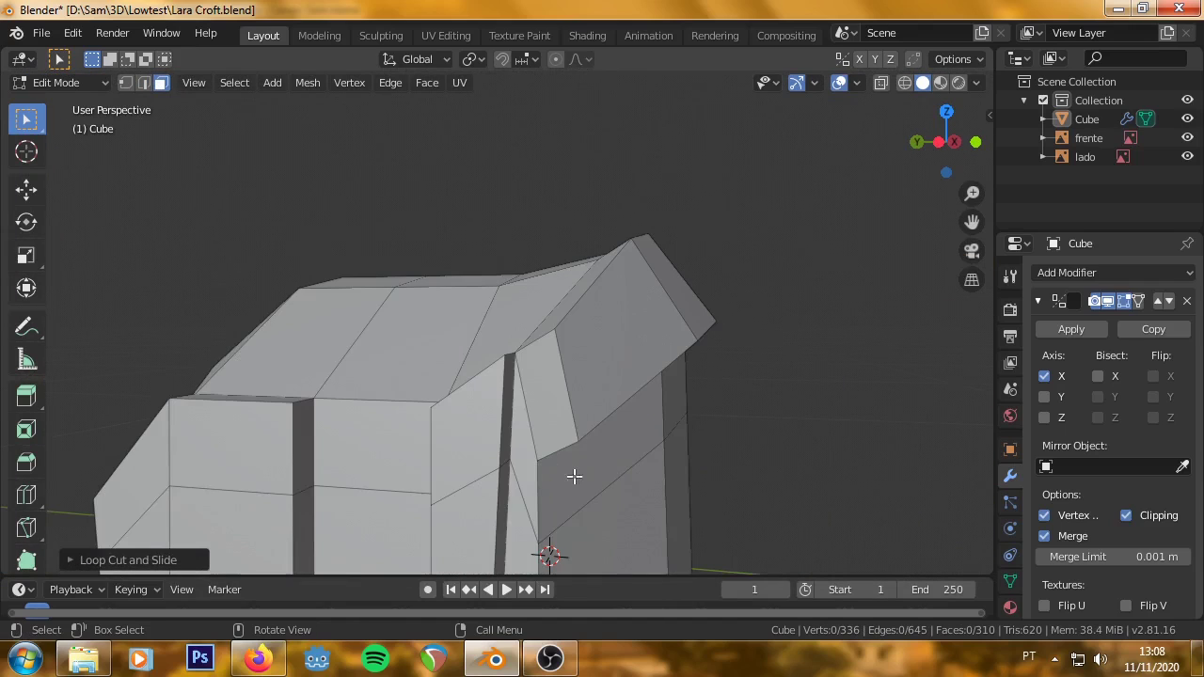
{"action": "key", "text": "alt+a"}
{"action": "key", "text": "1"}
{"action": "mouse_move", "coordinate": [561, 433]}
{"action": "middle_mouse_down"}
{"action": "mouse_move", "coordinate": [196, 511]}
{"action": "mouse_move", "coordinate": [563, 436]}
{"action": "mouse_move", "coordinate": [123, 81]}
{"action": "middle_mouse_up"}
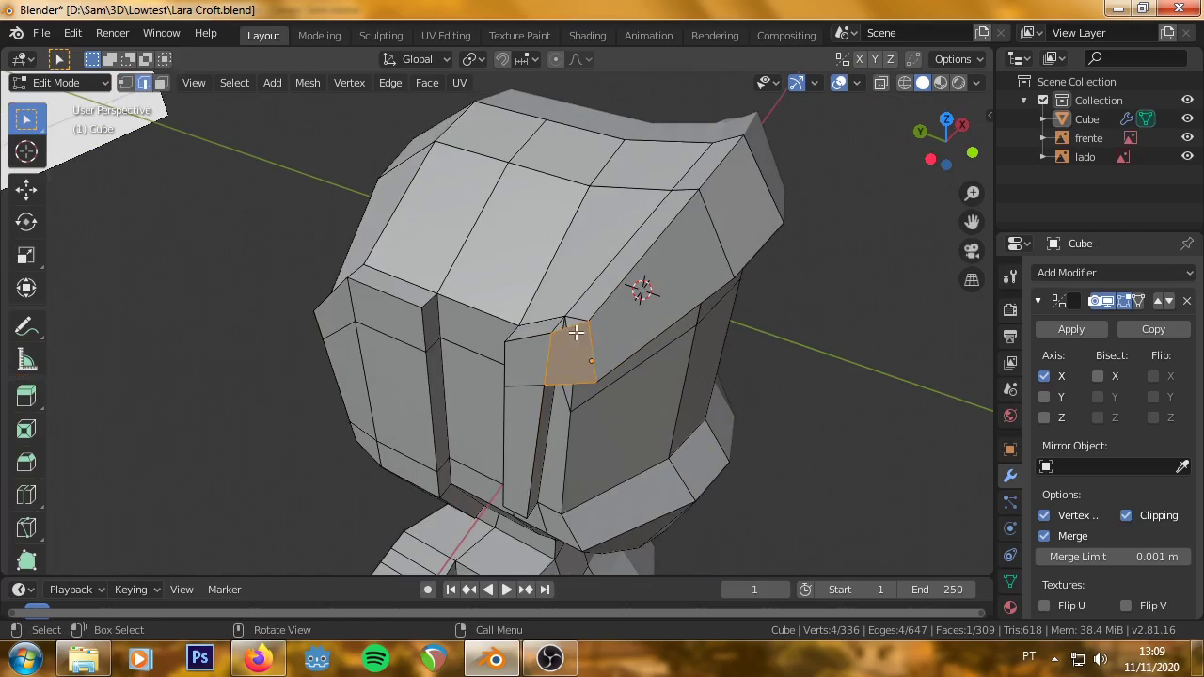
Subdivide the edge beside the front hair strand to add a vertex.
{"action": "key", "text": "alt+a"}
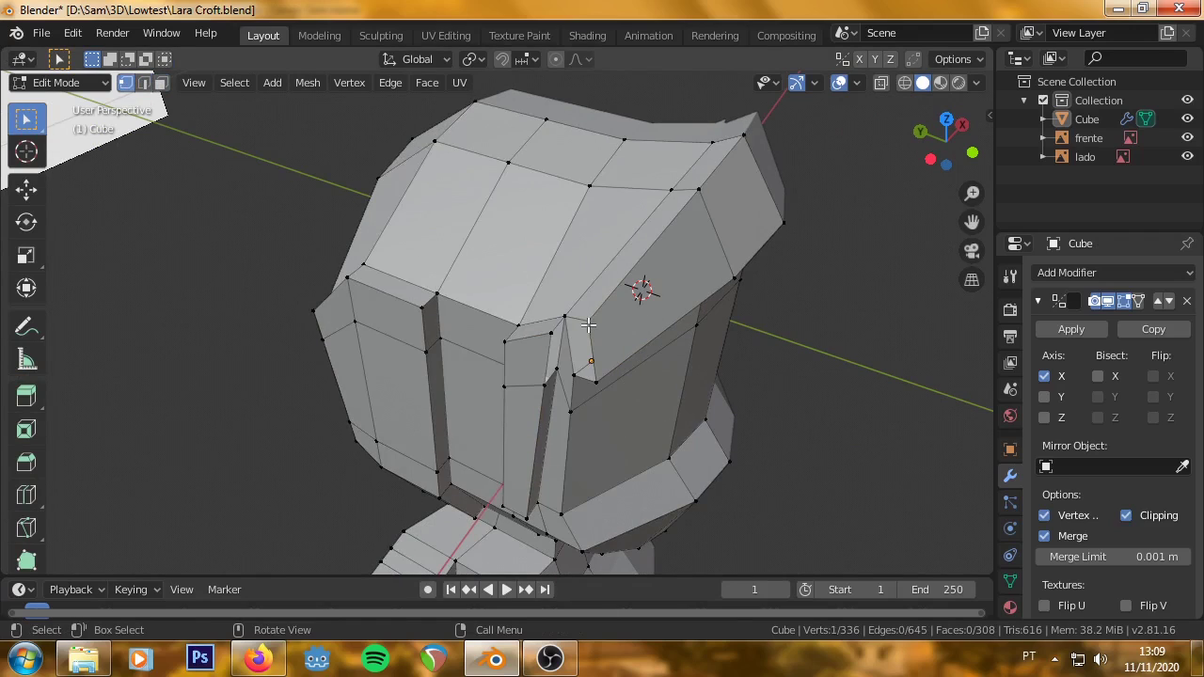
{"action": "left_click", "coordinate": [588, 322], "text": "shift"}
{"action": "right_click", "coordinate": [568, 328]}
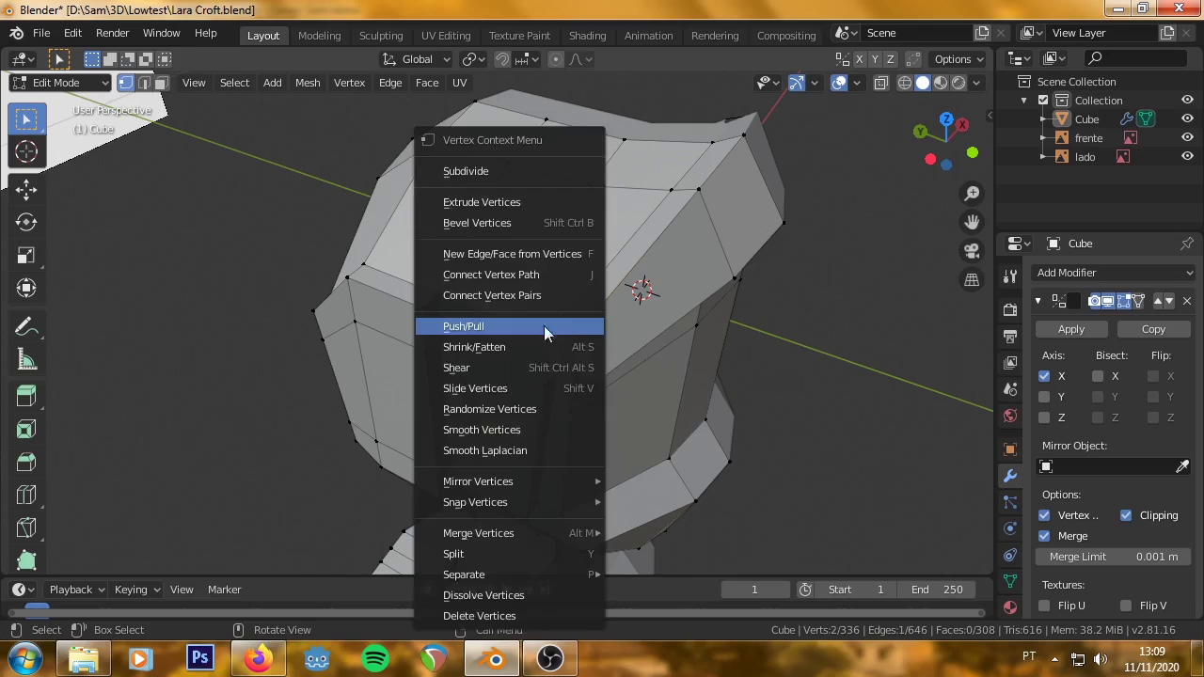
{"action": "left_click", "coordinate": [488, 174]}
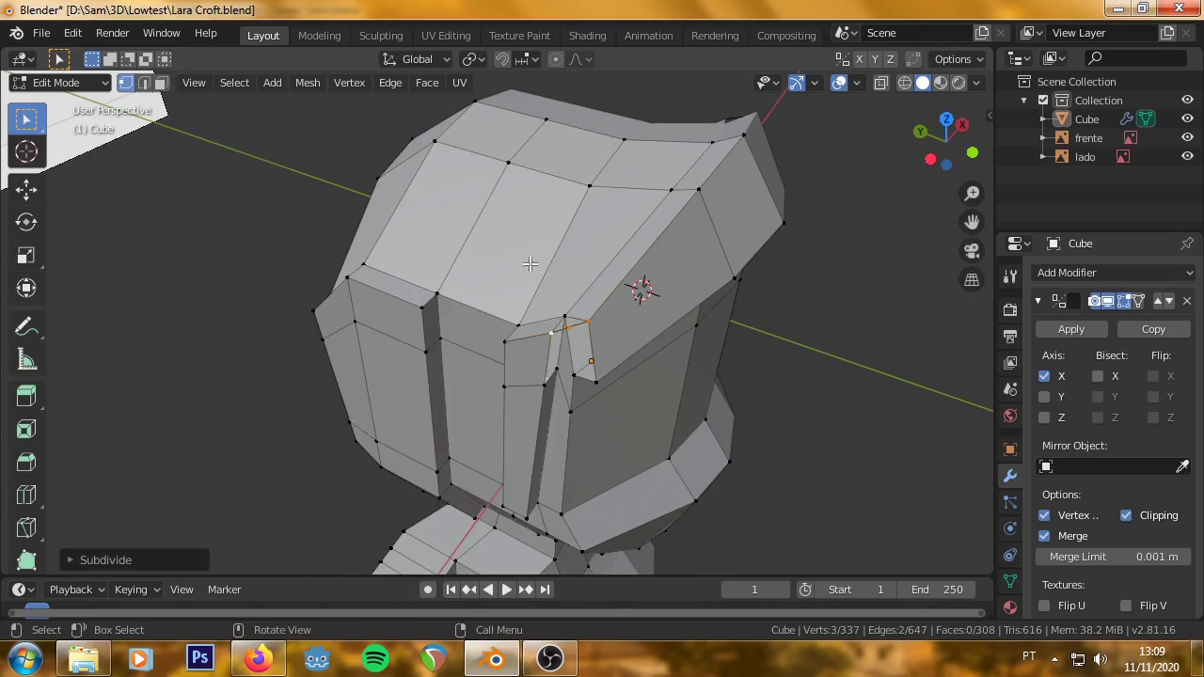
Subdivide the edge at the strand's base, then select the vertices around the gap.
{"action": "left_click", "coordinate": [592, 381]}
{"action": "left_click", "coordinate": [544, 385], "text": "shift"}
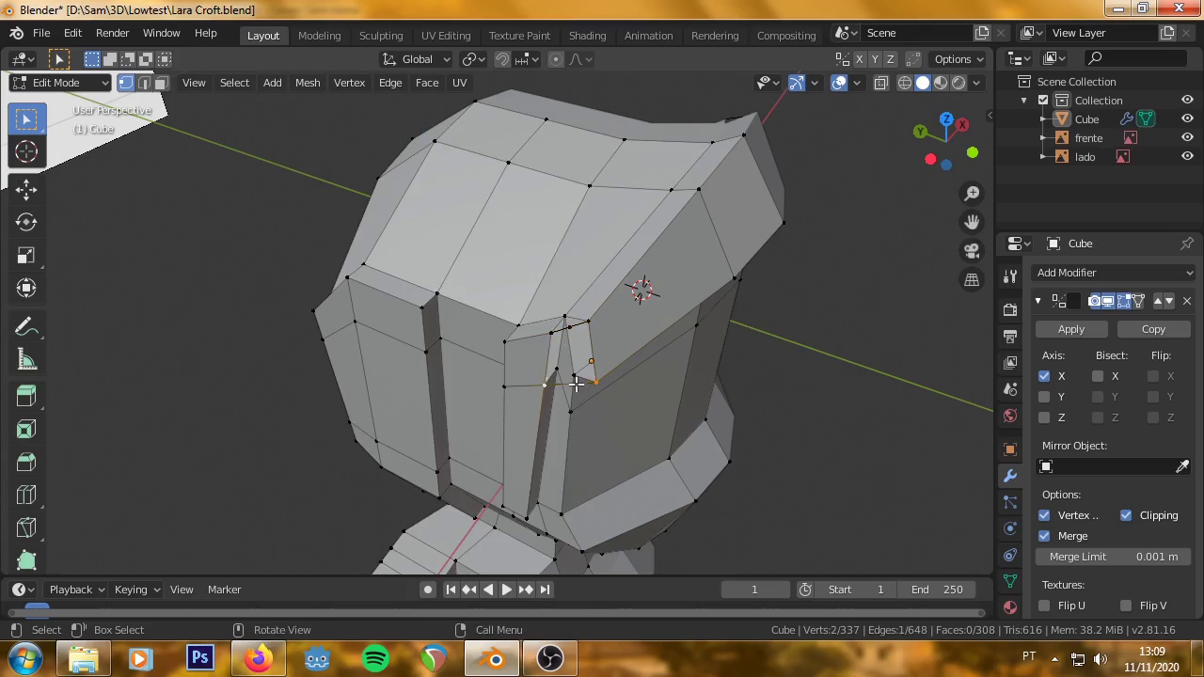
{"action": "right_click", "coordinate": [574, 384]}
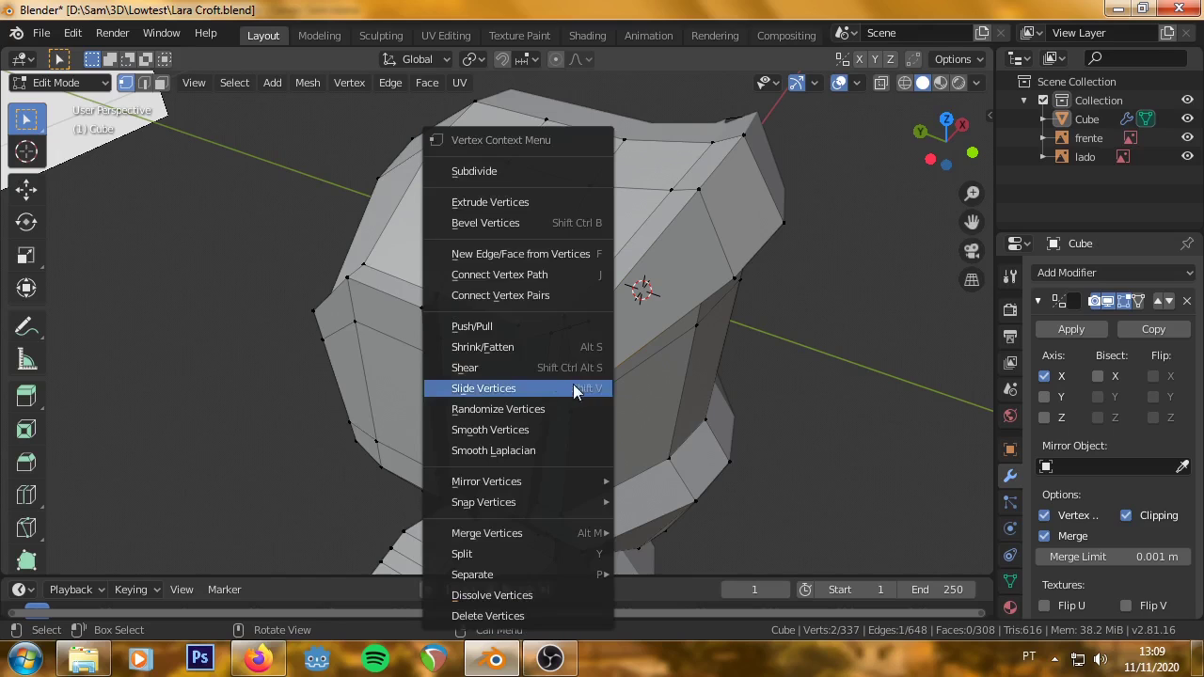
{"action": "left_click", "coordinate": [511, 172]}
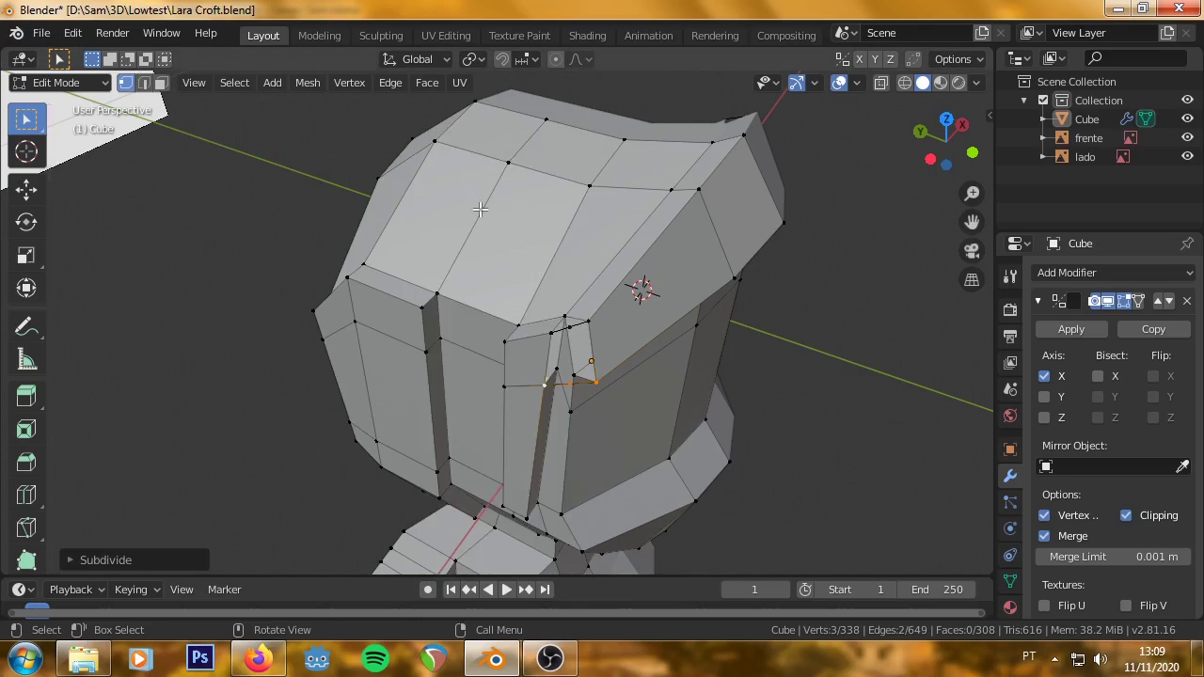
{"action": "scroll", "coordinate": [565, 331], "scroll_direction": "up", "scroll_amount": 1}
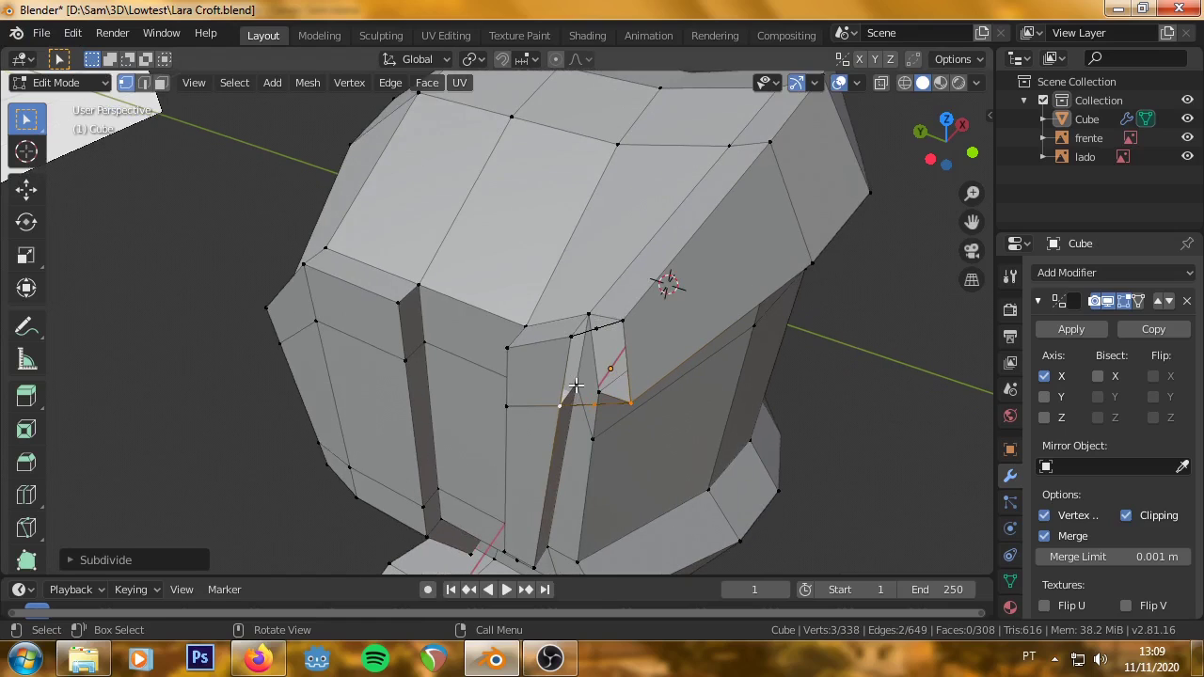
{"action": "left_click", "coordinate": [621, 322]}
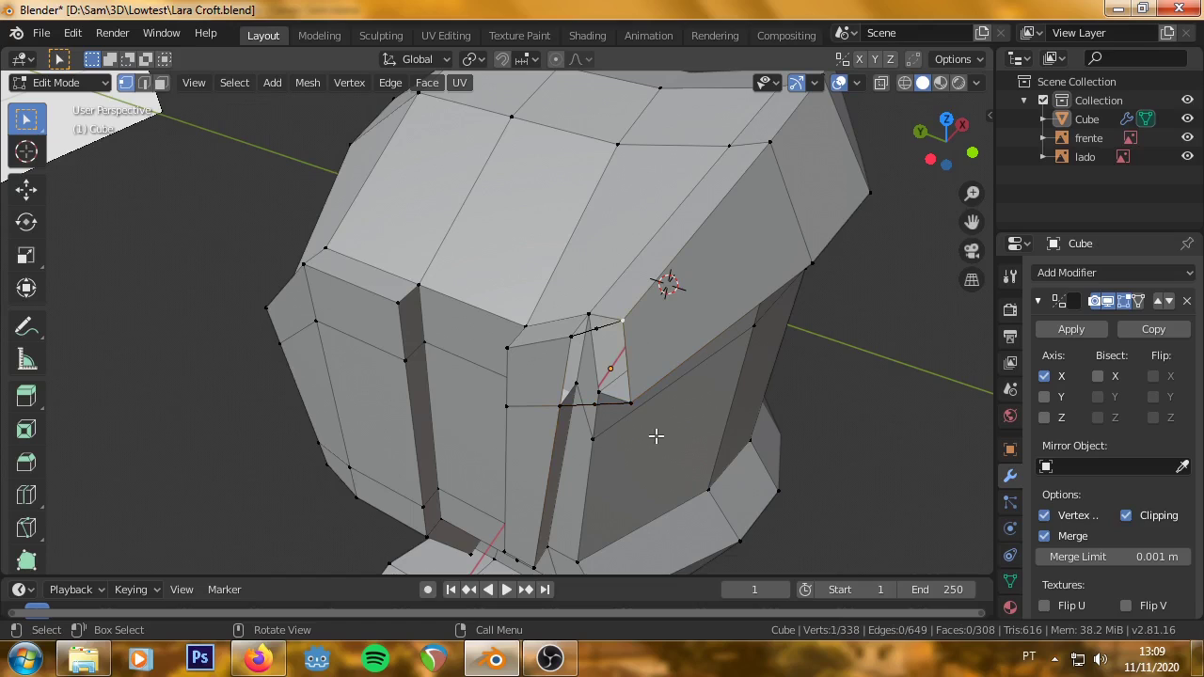
{"action": "left_click", "coordinate": [598, 404], "text": "shift"}
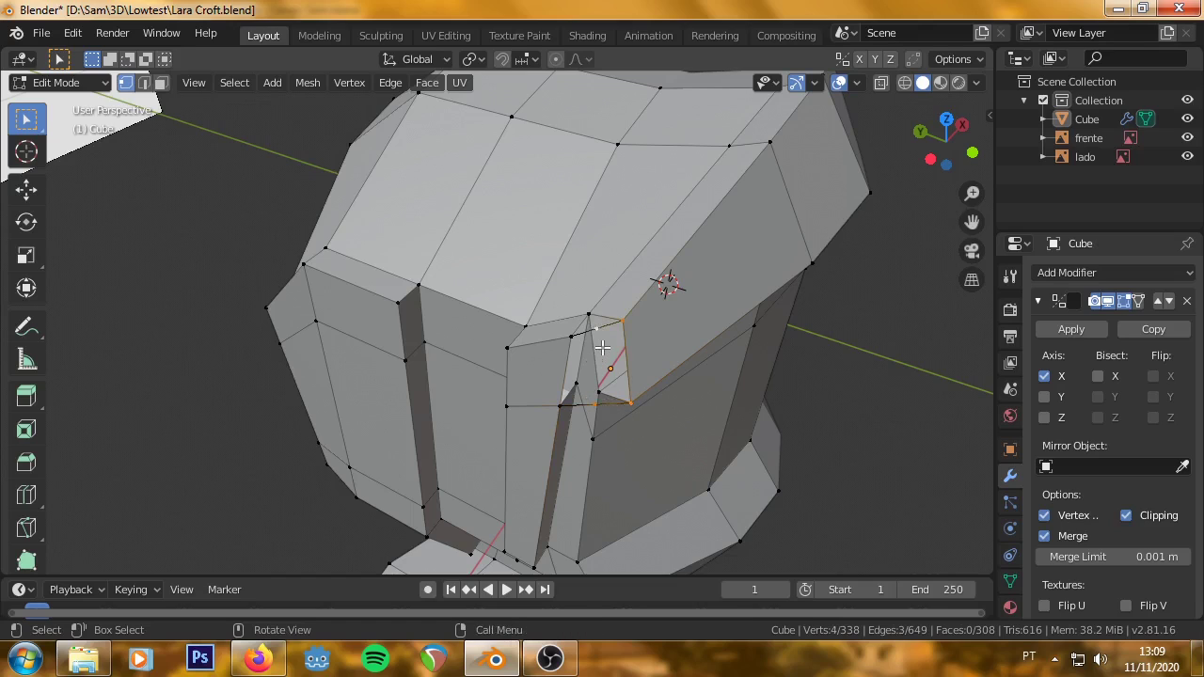
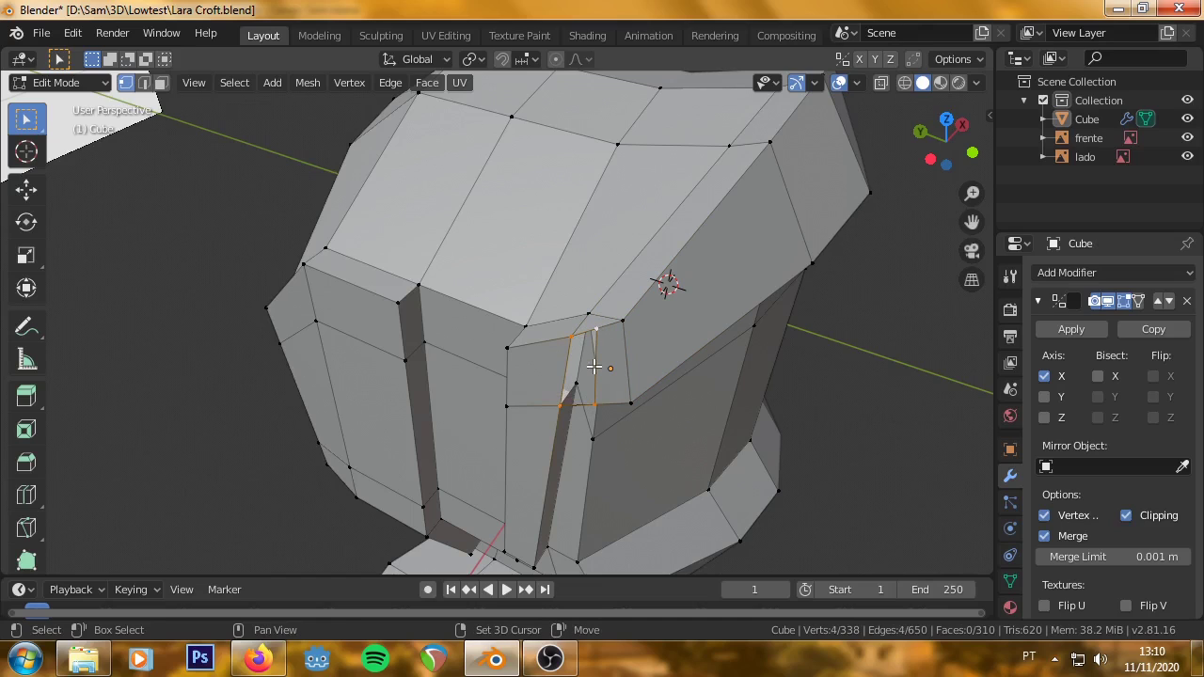
In front view, raise the fringe corner vertex to a new height.
{"action": "key", "text": "KP_1"}
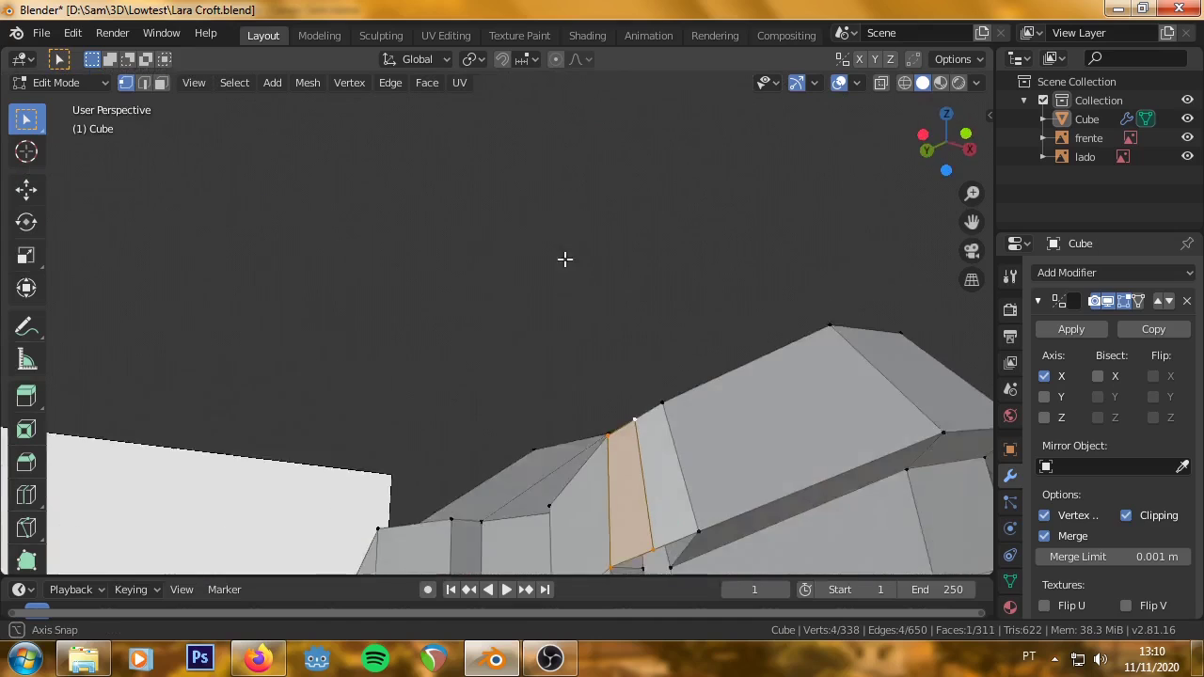
{"action": "scroll", "coordinate": [615, 509], "scroll_direction": "up", "scroll_amount": 4}
{"action": "left_click", "coordinate": [611, 509]}
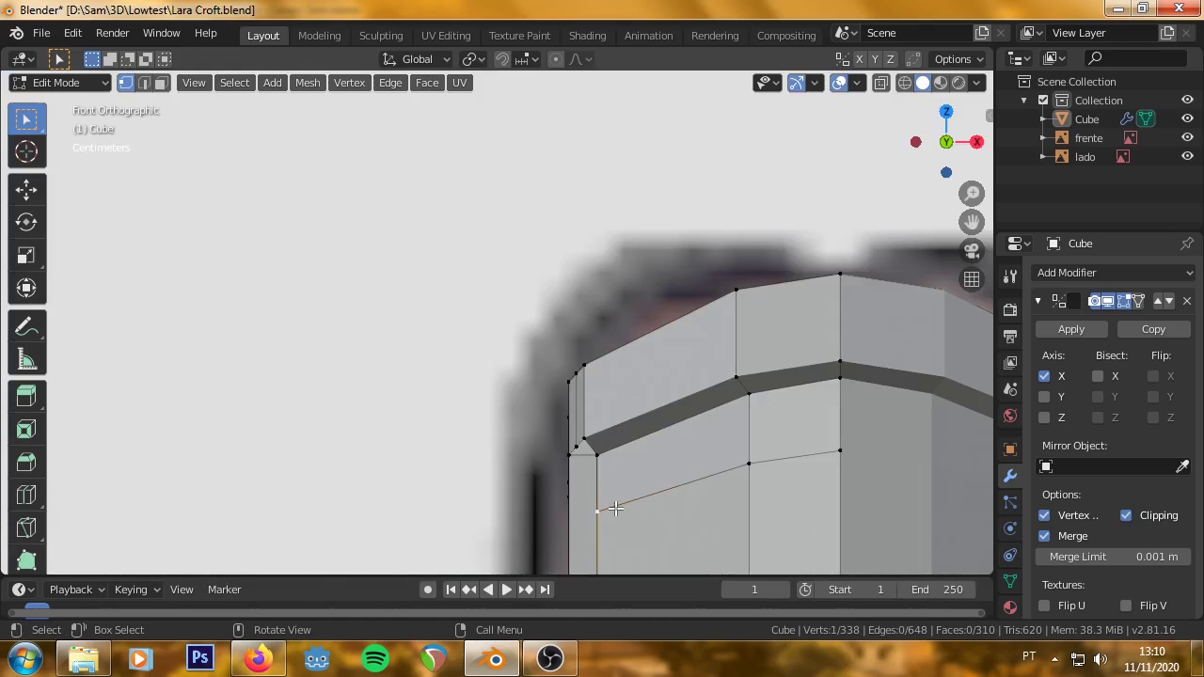
{"action": "key", "text": "g"}
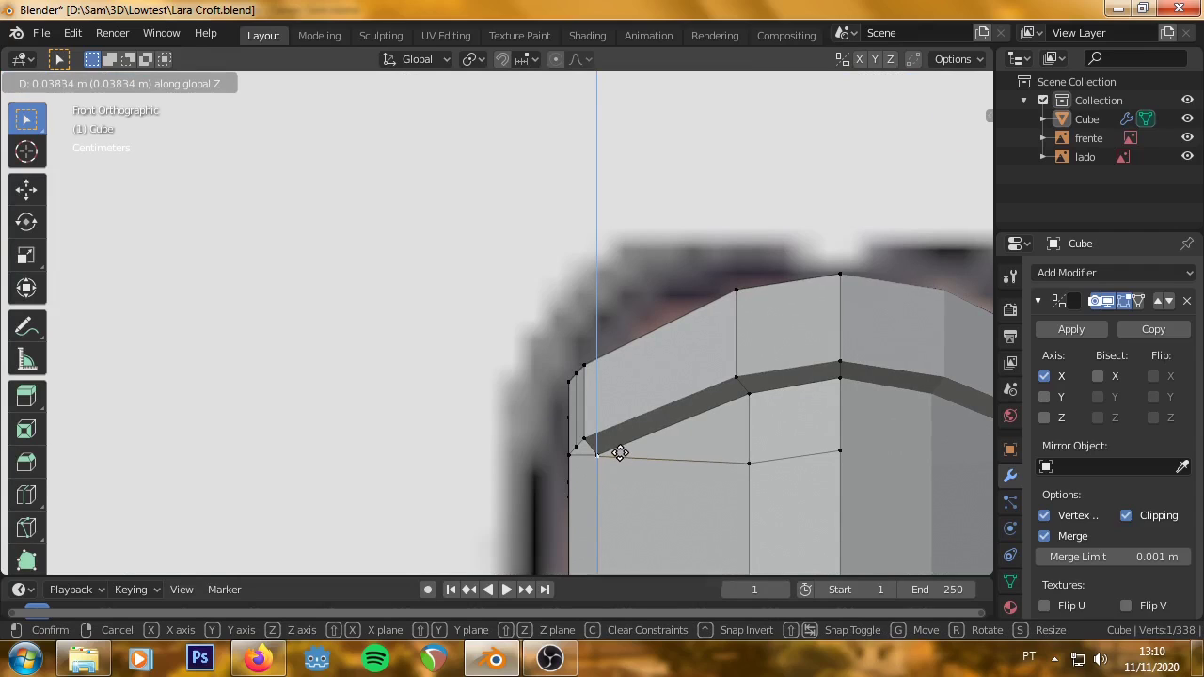
{"action": "left_click", "coordinate": [620, 453]}
Shift the fringe vertex along X and reposition the neighbouring vertices at the corner.
{"action": "middle_click_drag", "start_coordinate": [612, 453], "coordinate": [664, 389]}
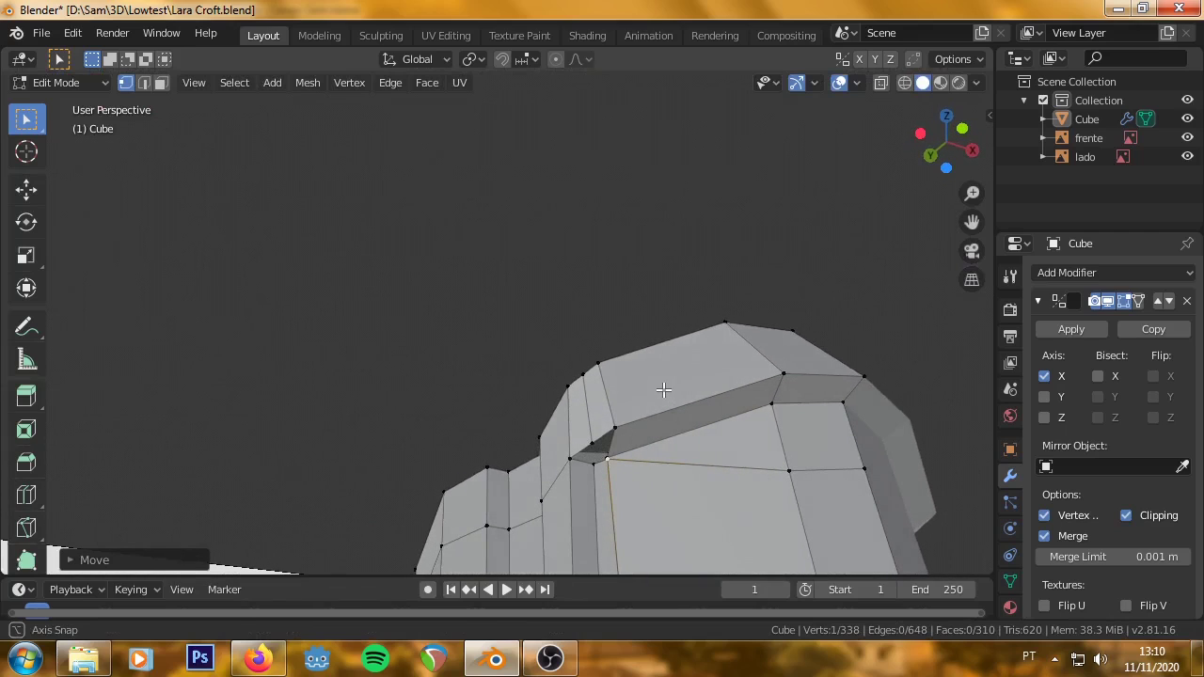
{"action": "scroll", "coordinate": [611, 473], "scroll_direction": "up", "scroll_amount": 2}
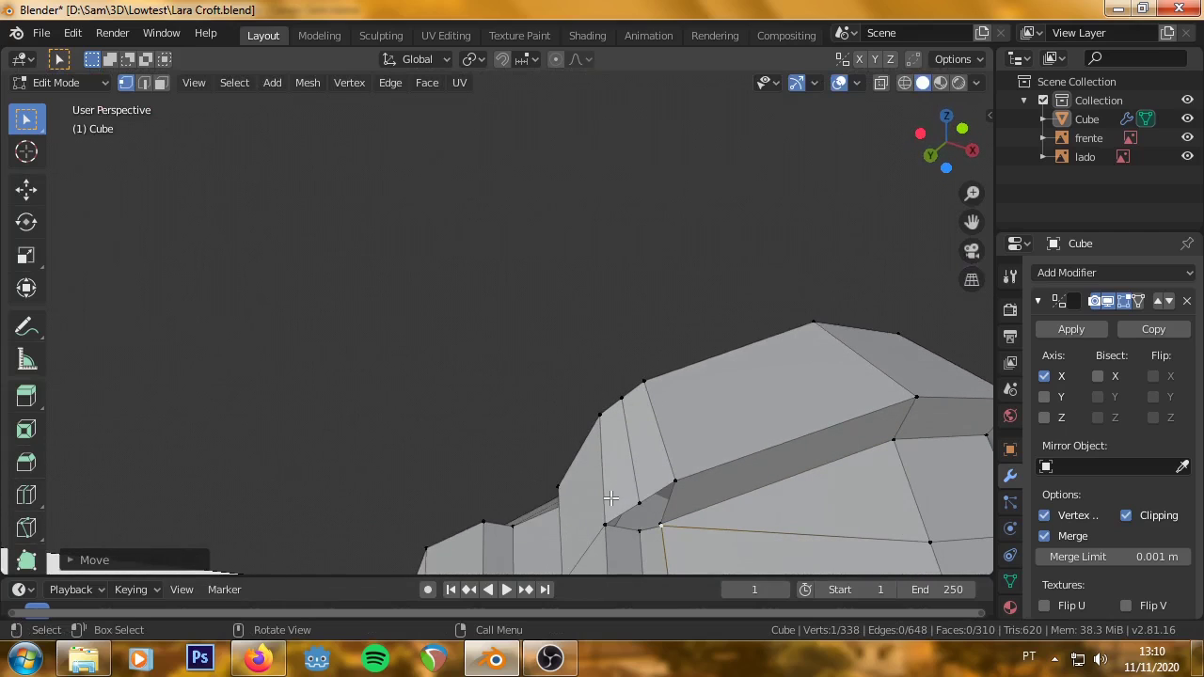
{"action": "scroll", "coordinate": [611, 497], "scroll_direction": "up", "scroll_amount": 2}
{"action": "key", "text": "g"}
{"action": "key", "text": "x"}
{"action": "left_click", "coordinate": [674, 503]}
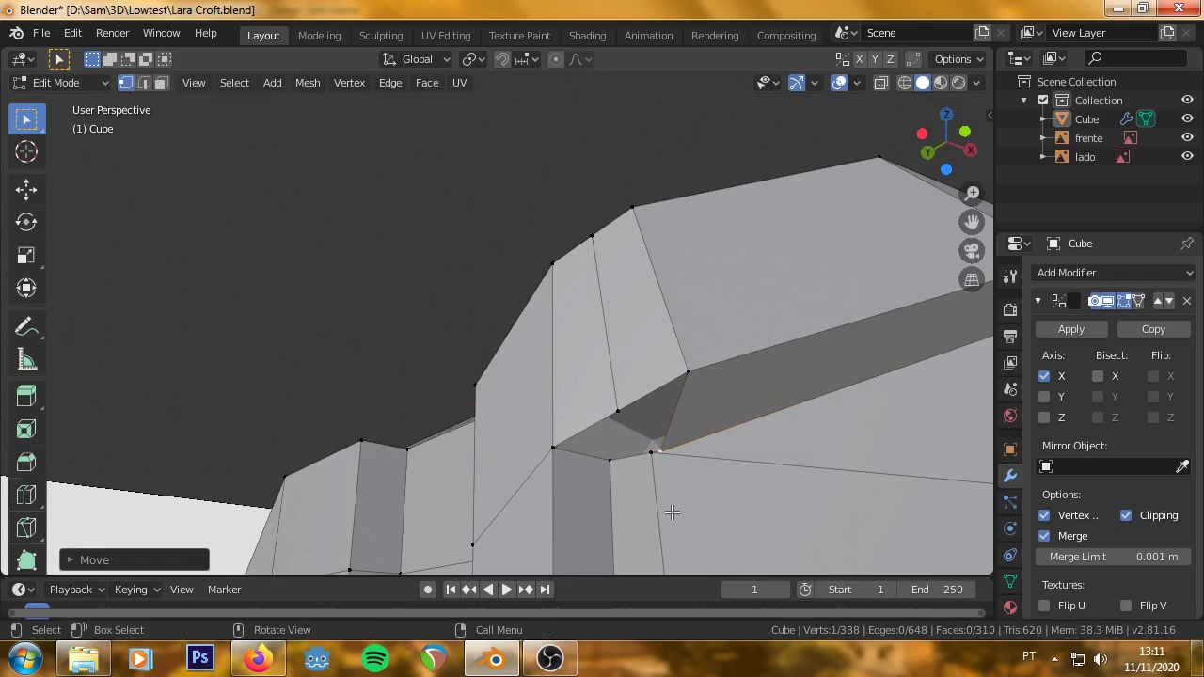
{"action": "key", "text": "g"}
{"action": "left_click", "coordinate": [671, 512]}
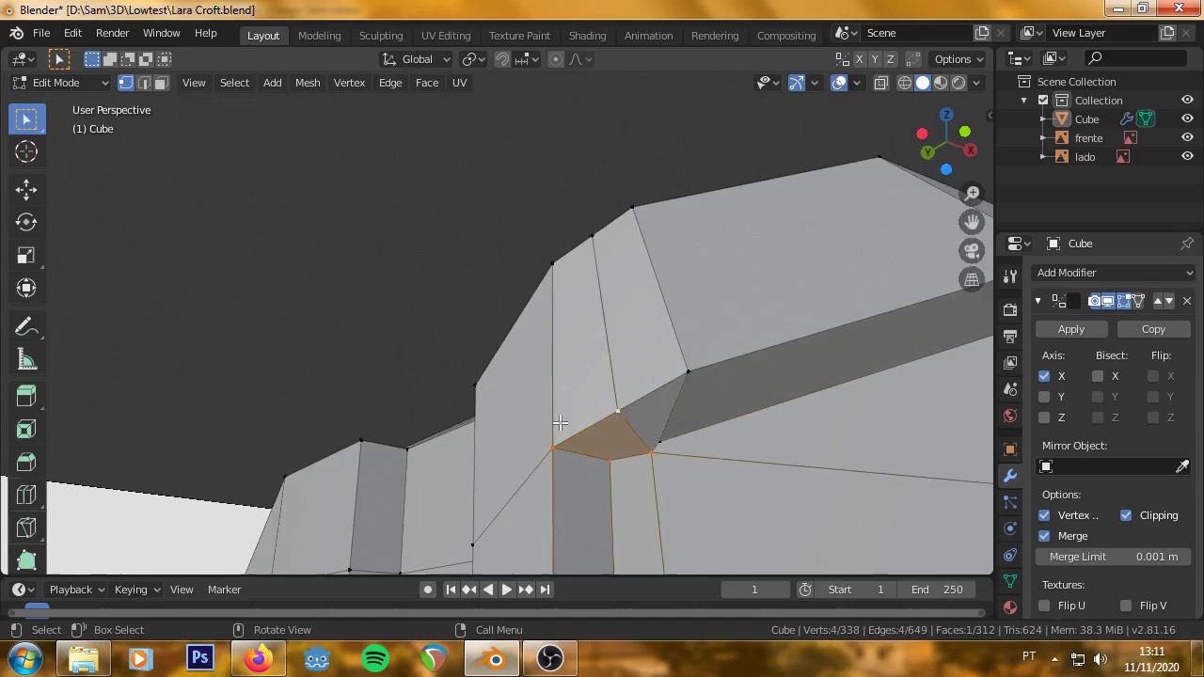
Move the edge under the fringe along Y in two nudges to set its depth.
{"action": "scroll", "coordinate": [673, 421], "scroll_direction": "down", "scroll_amount": 2}
{"action": "scroll", "coordinate": [685, 392], "scroll_direction": "down", "scroll_amount": 2}
{"action": "scroll", "coordinate": [743, 423], "scroll_direction": "down", "scroll_amount": 2}
{"action": "mouse_move", "coordinate": [761, 437]}
{"action": "middle_mouse_down"}
{"action": "mouse_move", "coordinate": [715, 451]}
{"action": "mouse_move", "coordinate": [533, 417]}
{"action": "mouse_move", "coordinate": [742, 492]}
{"action": "mouse_move", "coordinate": [649, 454]}
{"action": "mouse_move", "coordinate": [771, 492]}
{"action": "mouse_move", "coordinate": [860, 478]}
{"action": "mouse_move", "coordinate": [781, 469]}
{"action": "mouse_move", "coordinate": [863, 483]}
{"action": "mouse_move", "coordinate": [483, 411]}
{"action": "mouse_move", "coordinate": [498, 355]}
{"action": "middle_mouse_up"}
{"action": "key", "text": "g"}
{"action": "left_click", "coordinate": [452, 400]}
{"action": "key", "text": "g"}
{"action": "key", "text": "y"}
{"action": "left_click", "coordinate": [465, 389]}
{"action": "key", "text": "g"}
{"action": "key", "text": "y"}
{"action": "left_click", "coordinate": [401, 359]}
Delete the stray face sitting in the vertical hair gap.
{"action": "key", "text": "3"}
{"action": "left_click", "coordinate": [414, 358]}
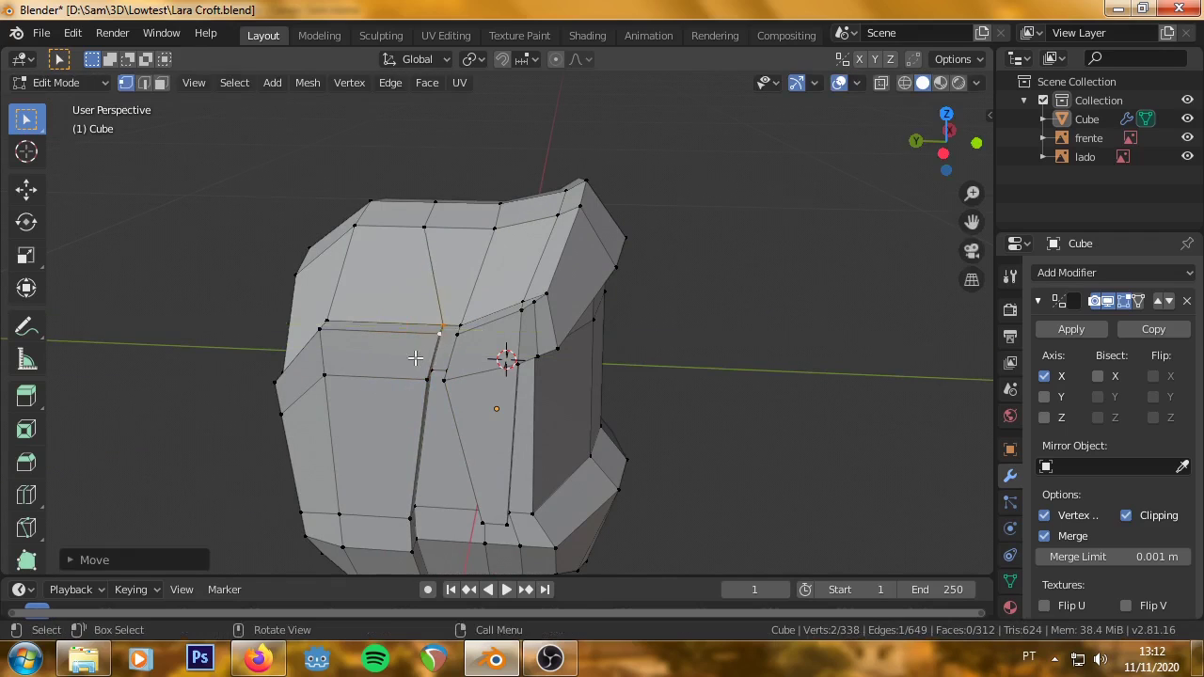
{"action": "scroll", "coordinate": [411, 358], "scroll_direction": "up", "scroll_amount": 4}
{"action": "key", "text": "x"}
{"action": "left_click", "coordinate": [398, 395]}
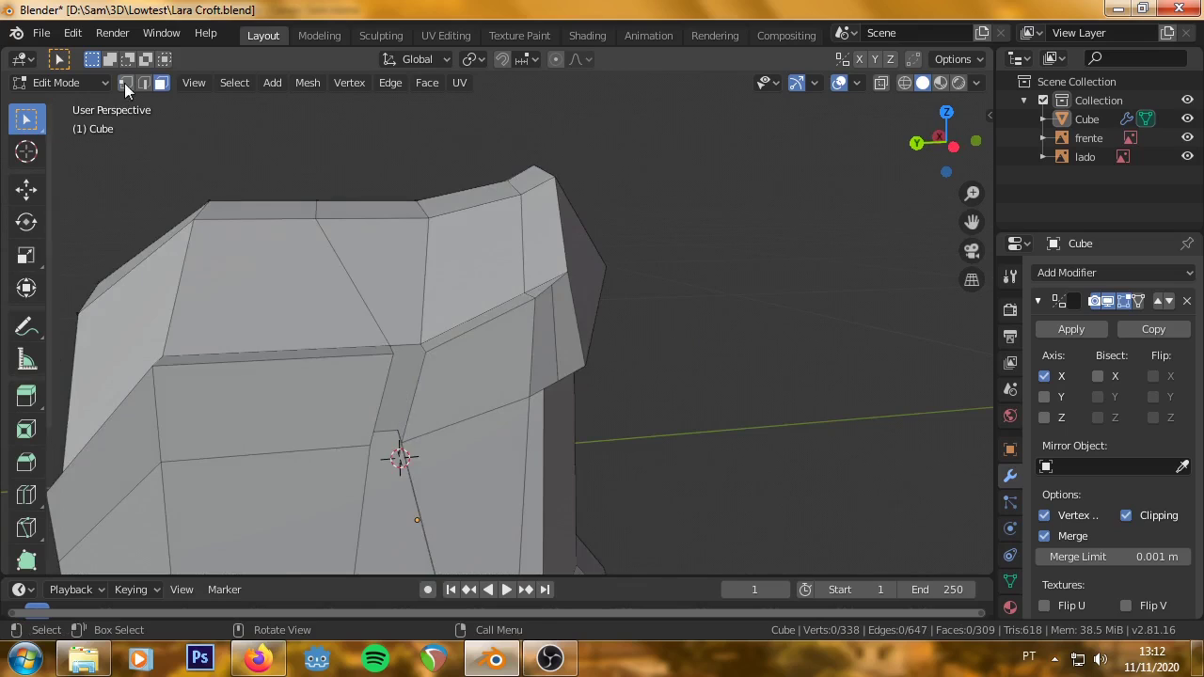
Select the gap's corner vertices to rebuild the missing face.
{"action": "key", "text": "1"}
{"action": "mouse_move", "coordinate": [397, 451]}
{"action": "middle_mouse_down"}
{"action": "mouse_move", "coordinate": [558, 505]}
{"action": "mouse_move", "coordinate": [357, 499]}
{"action": "mouse_move", "coordinate": [382, 416]}
{"action": "mouse_move", "coordinate": [539, 429]}
{"action": "middle_mouse_up"}
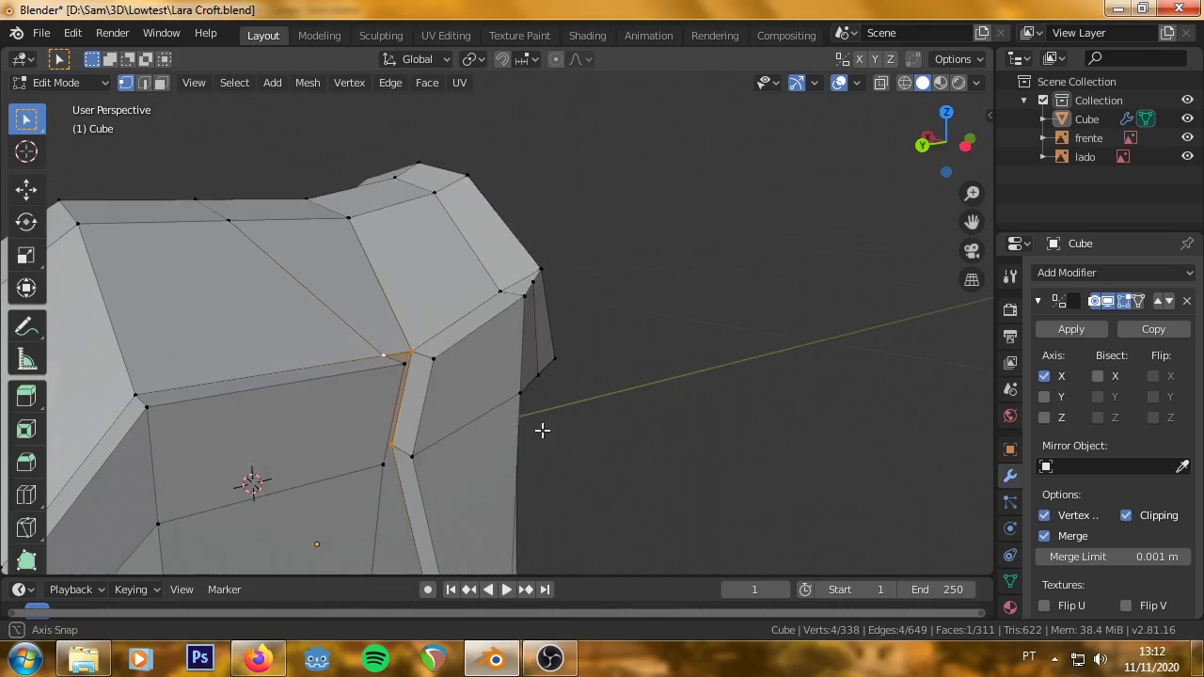
{"action": "left_click", "coordinate": [389, 462], "text": "alt"}
{"action": "mouse_move", "coordinate": [390, 462]}
{"action": "middle_mouse_down"}
{"action": "mouse_move", "coordinate": [338, 437]}
{"action": "mouse_move", "coordinate": [438, 335]}
{"action": "mouse_move", "coordinate": [401, 450]}
{"action": "middle_mouse_up"}
{"action": "key", "text": "ctrl+z"}
Move the fringe vertex -0.02753 m along local Z so it sits flush with the head.
{"action": "mouse_move", "coordinate": [438, 362]}
{"action": "middle_mouse_down"}
{"action": "mouse_move", "coordinate": [413, 386]}
{"action": "mouse_move", "coordinate": [370, 349]}
{"action": "middle_mouse_up"}
{"action": "scroll", "coordinate": [414, 385], "scroll_direction": "down", "scroll_amount": 5}
{"action": "scroll", "coordinate": [414, 386], "scroll_direction": "down", "scroll_amount": 3}
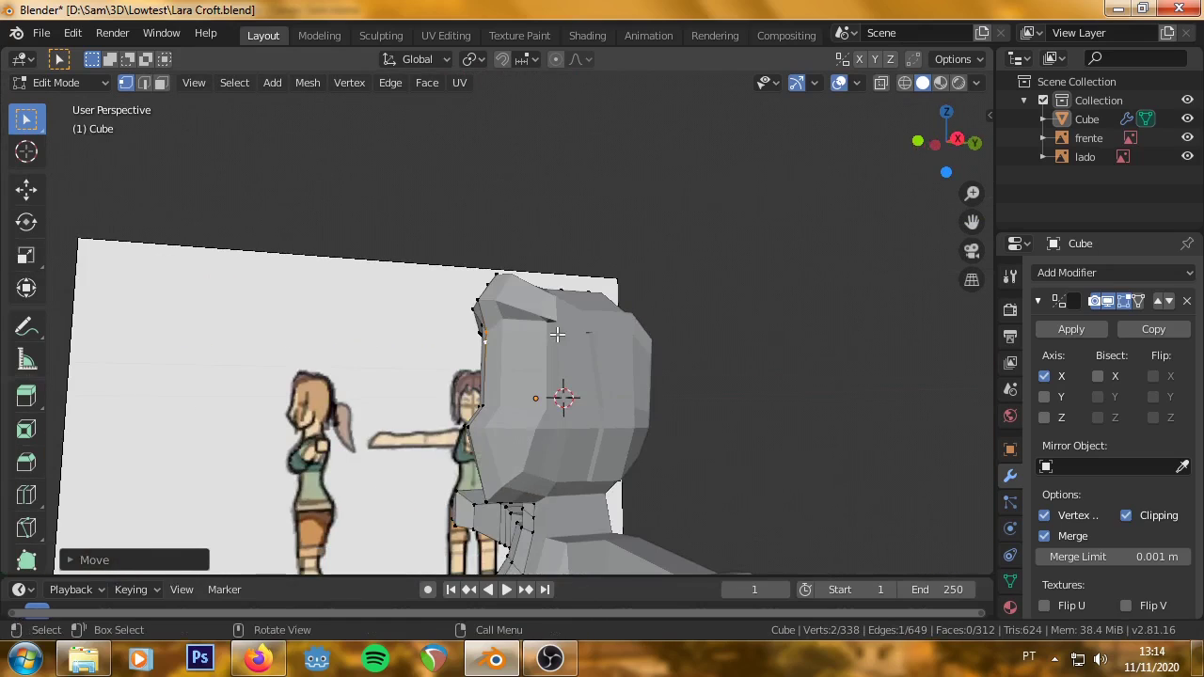
{"action": "mouse_move", "coordinate": [557, 334]}
{"action": "middle_mouse_down"}
{"action": "mouse_move", "coordinate": [727, 350]}
{"action": "mouse_move", "coordinate": [652, 312]}
{"action": "middle_mouse_up"}
{"action": "scroll", "coordinate": [687, 457], "scroll_direction": "up", "scroll_amount": 3}
{"action": "scroll", "coordinate": [531, 353], "scroll_direction": "up", "scroll_amount": 3}
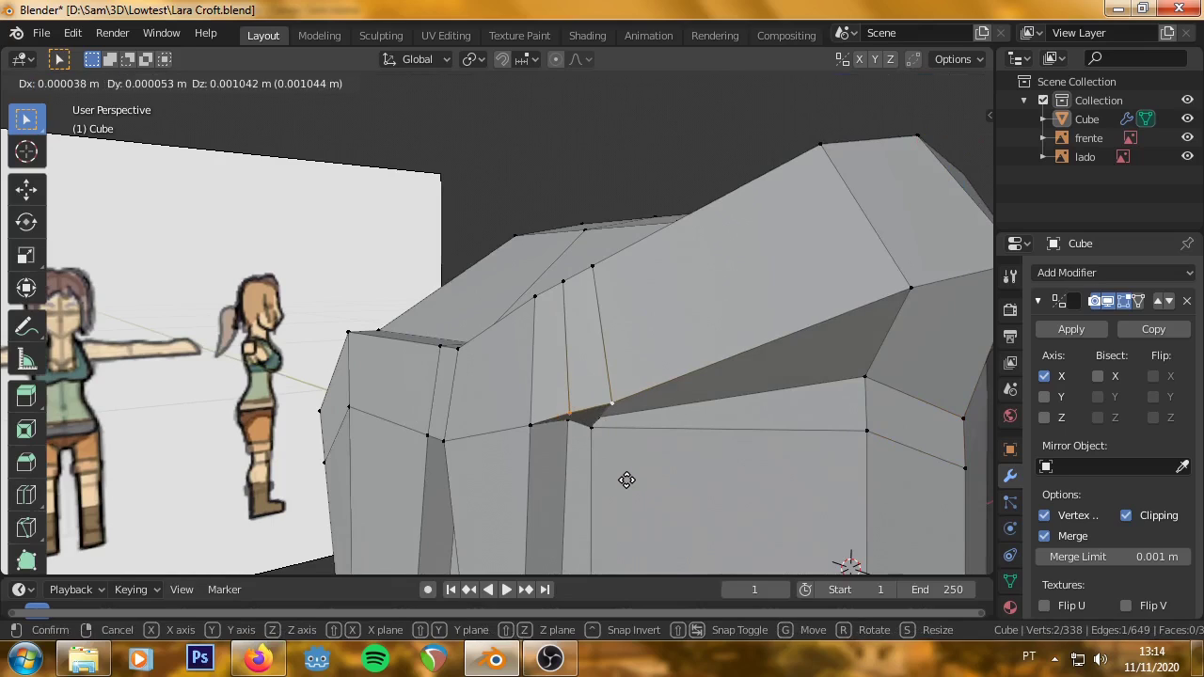
{"action": "left_click", "coordinate": [626, 476]}
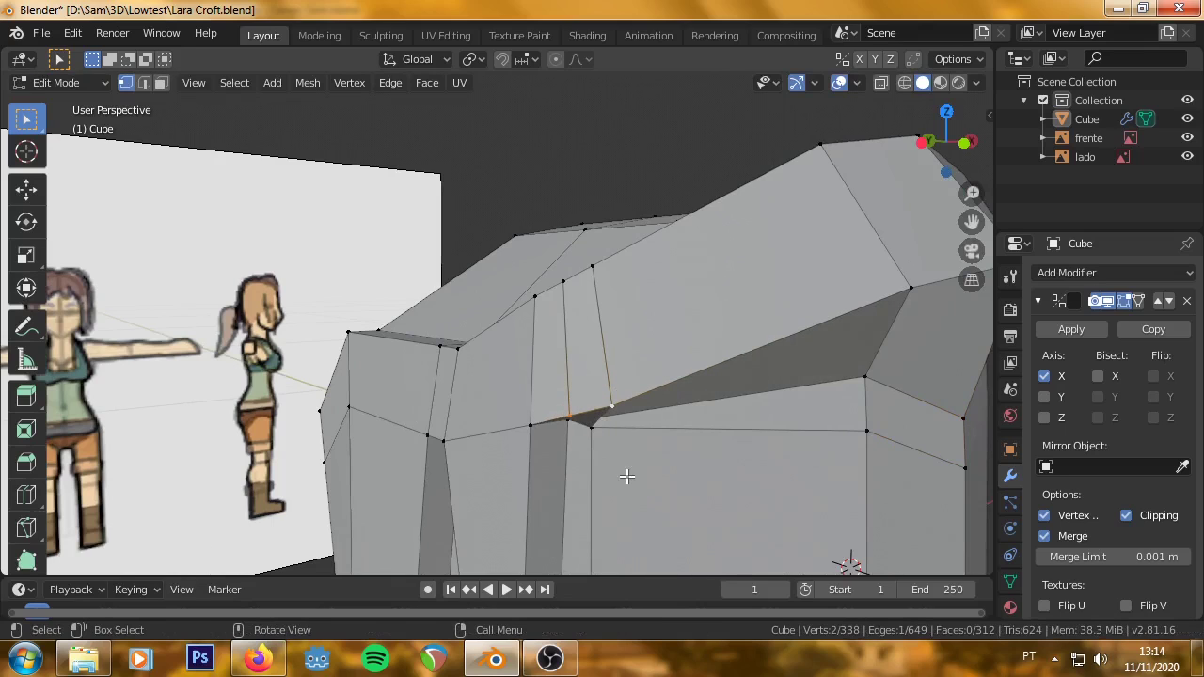
Inspect the head from the right side and in perspective beside the reference.
{"action": "key", "text": "KP_3"}
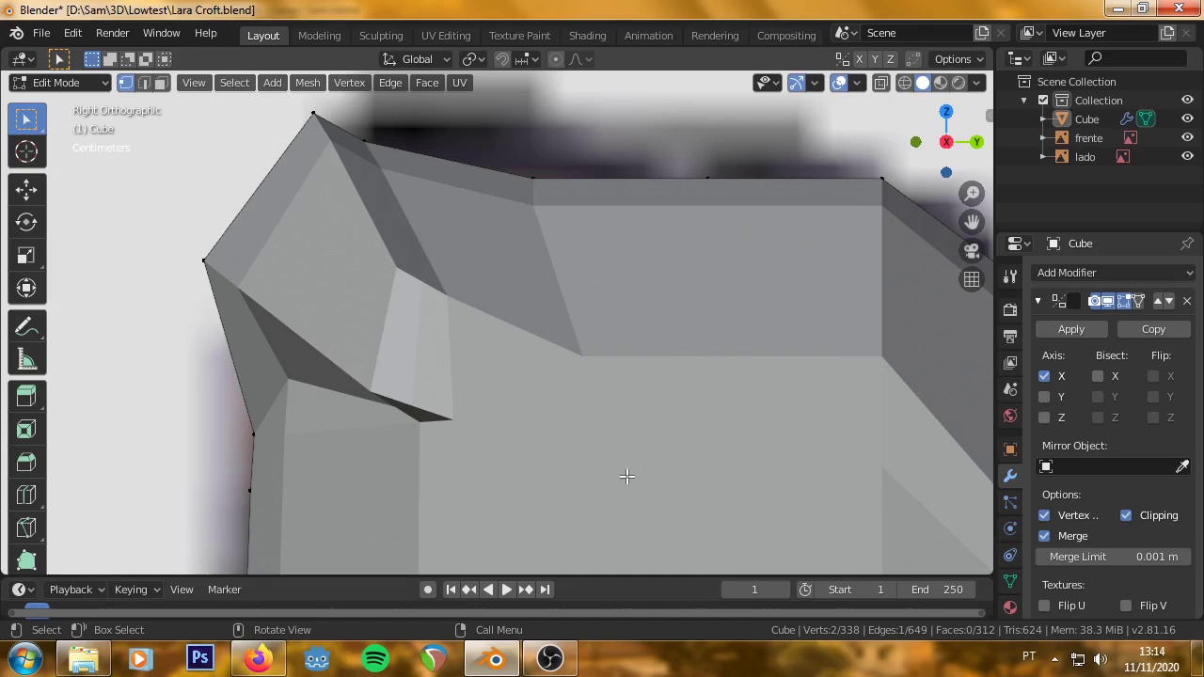
{"action": "scroll", "coordinate": [537, 370], "scroll_direction": "down", "scroll_amount": 2}
{"action": "scroll", "coordinate": [537, 369], "scroll_direction": "down", "scroll_amount": 3}
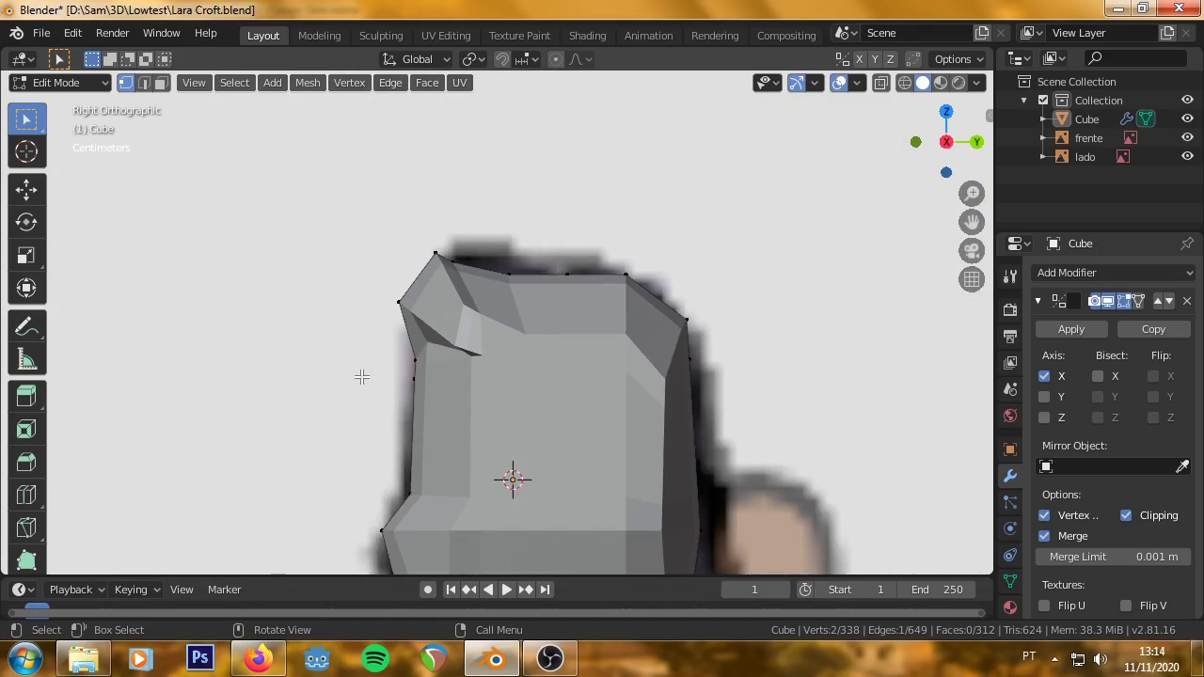
{"action": "mouse_move", "coordinate": [364, 376]}
{"action": "middle_mouse_down"}
{"action": "mouse_move", "coordinate": [464, 324]}
{"action": "mouse_move", "coordinate": [525, 321]}
{"action": "middle_mouse_up"}
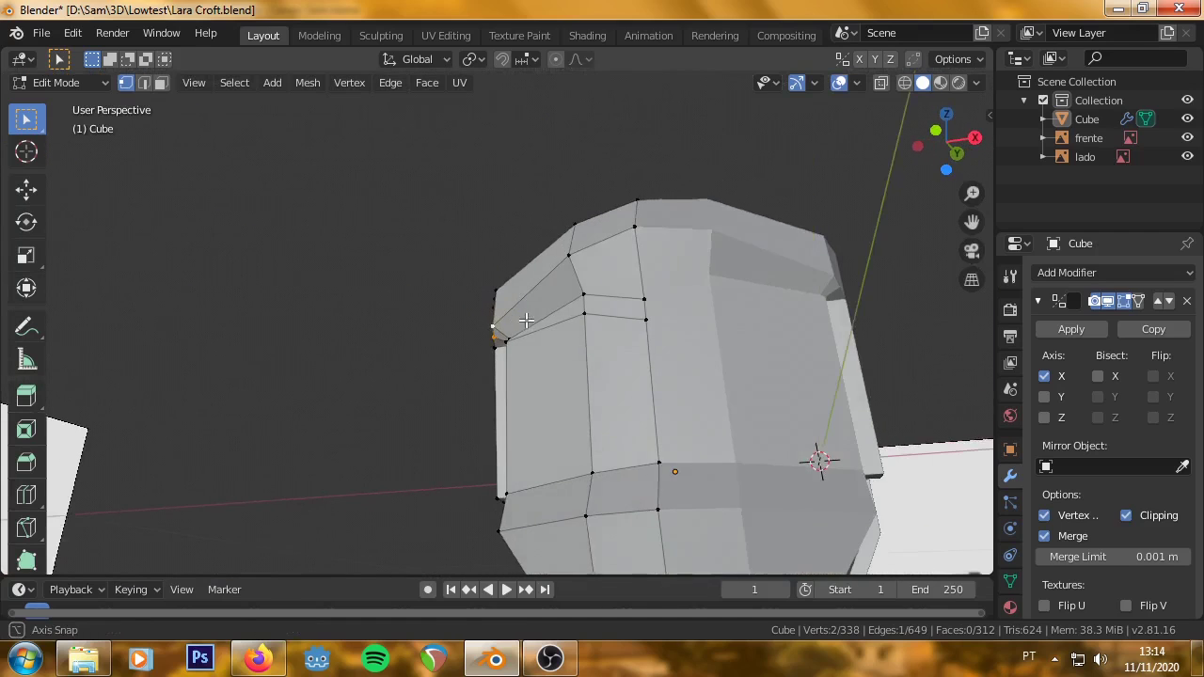
{"action": "mouse_move", "coordinate": [424, 338]}
{"action": "middle_mouse_down"}
{"action": "mouse_move", "coordinate": [591, 352]}
{"action": "mouse_move", "coordinate": [600, 310]}
{"action": "middle_mouse_up"}
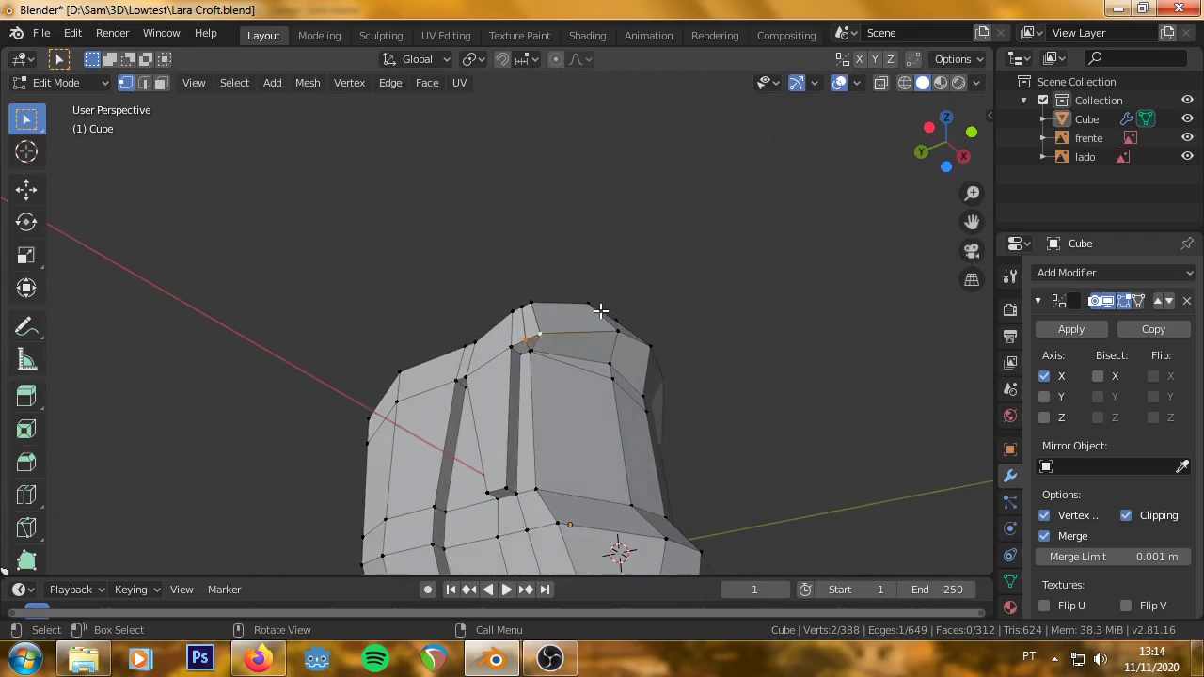
{"action": "scroll", "coordinate": [538, 375], "scroll_direction": "up", "scroll_amount": 4}
{"action": "mouse_move", "coordinate": [600, 430]}
{"action": "middle_mouse_down"}
{"action": "mouse_move", "coordinate": [551, 443]}
{"action": "mouse_move", "coordinate": [492, 500]}
{"action": "mouse_move", "coordinate": [602, 515]}
{"action": "mouse_move", "coordinate": [580, 408]}
{"action": "middle_mouse_up"}
Reposition a fringe vertex before working on the side lock.
{"action": "left_click", "coordinate": [581, 408]}
{"action": "key", "text": "g"}
{"action": "left_click", "coordinate": [392, 436]}
{"action": "mouse_move", "coordinate": [392, 436]}
{"action": "middle_mouse_down"}
{"action": "mouse_move", "coordinate": [423, 386]}
{"action": "mouse_move", "coordinate": [572, 389]}
{"action": "mouse_move", "coordinate": [368, 423]}
{"action": "mouse_move", "coordinate": [361, 220]}
{"action": "mouse_move", "coordinate": [457, 331]}
{"action": "mouse_move", "coordinate": [527, 376]}
{"action": "mouse_move", "coordinate": [618, 487]}
{"action": "middle_mouse_up"}
Extrude the side-lock loop downward and pull its outer vertices in along X.
{"action": "left_click", "coordinate": [368, 423], "text": "alt"}
{"action": "key", "text": "KP_1"}
{"action": "key", "text": "e"}
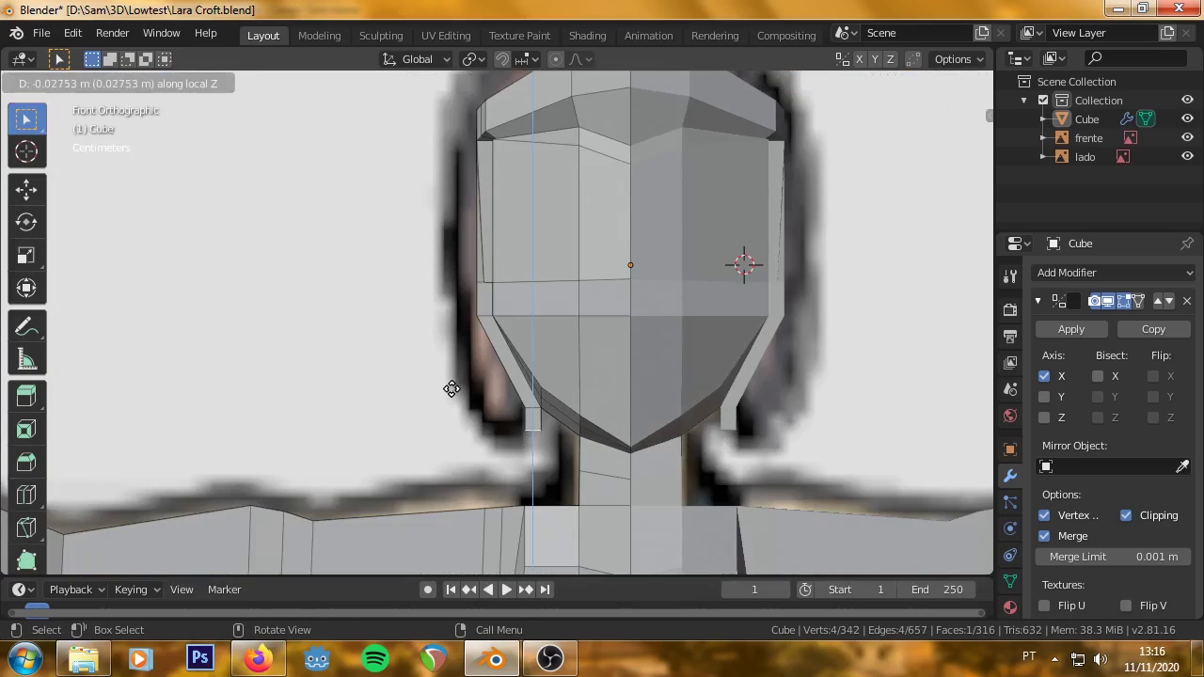
{"action": "left_click", "coordinate": [531, 414]}
{"action": "key", "text": "g"}
{"action": "key", "text": "x"}
{"action": "left_click", "coordinate": [520, 419]}
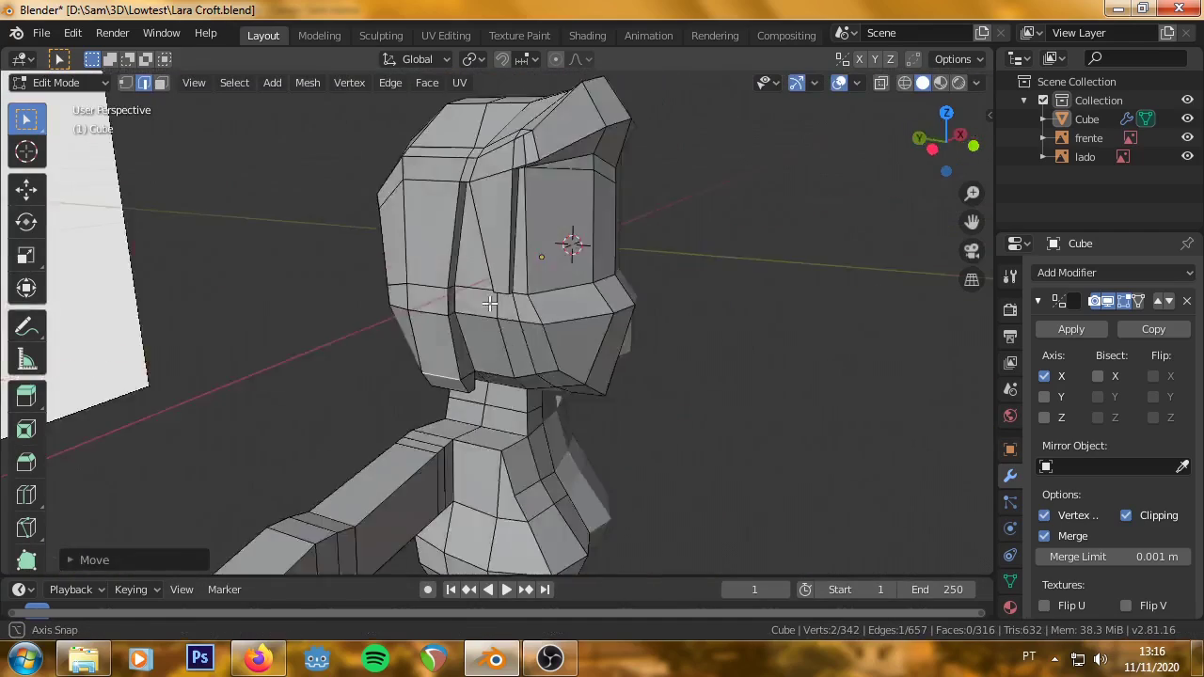
In front view, narrow the side lock by moving its vertices along X.
{"action": "middle_click_drag", "start_coordinate": [521, 418], "coordinate": [272, 342]}
{"action": "key", "text": "KP_1"}
{"action": "key", "text": "g"}
{"action": "key", "text": "x"}
{"action": "left_click", "coordinate": [542, 317]}
{"action": "middle_click_drag", "start_coordinate": [542, 317], "coordinate": [442, 290]}
{"action": "key", "text": "KP_1"}
{"action": "left_click", "coordinate": [466, 195], "text": "shift"}
{"action": "key", "text": "g"}
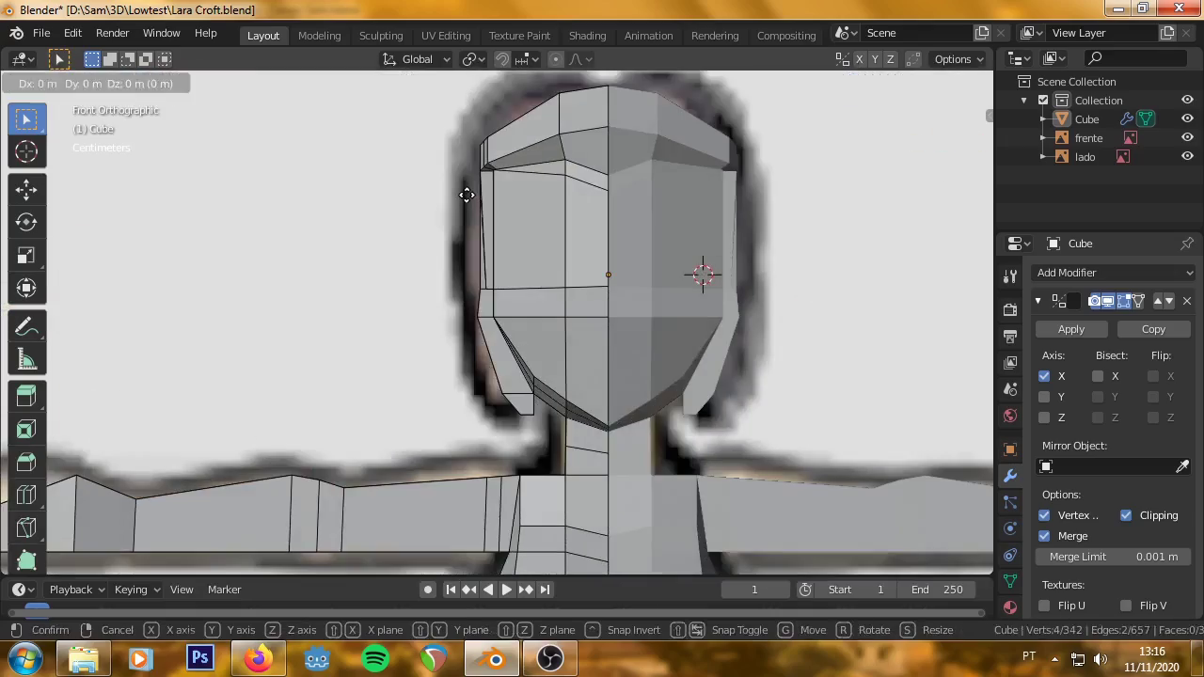
{"action": "left_click", "coordinate": [462, 194]}
Refine the side lock's width with further X-axis vertex moves.
{"action": "middle_click_drag", "start_coordinate": [461, 195], "coordinate": [696, 345]}
{"action": "key", "text": "KP_1"}
{"action": "key", "text": "g"}
{"action": "key", "text": "x"}
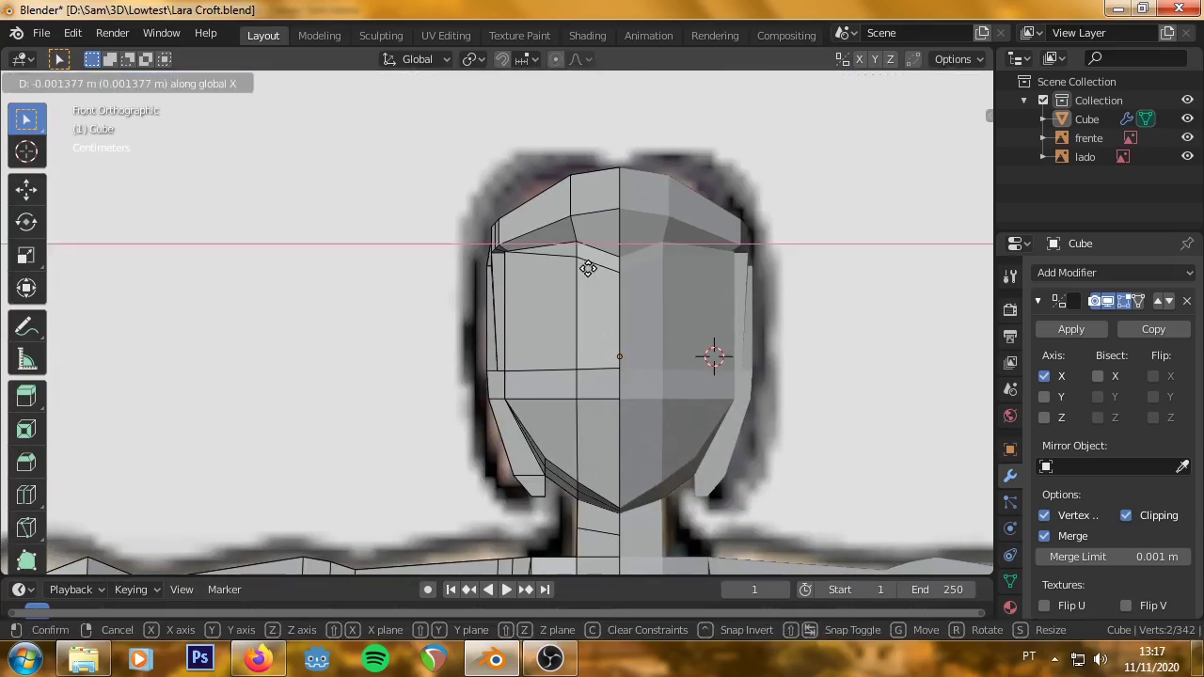
{"action": "left_click", "coordinate": [589, 269]}
{"action": "mouse_move", "coordinate": [589, 269]}
{"action": "middle_mouse_down"}
{"action": "mouse_move", "coordinate": [721, 294]}
{"action": "mouse_move", "coordinate": [497, 304]}
{"action": "mouse_move", "coordinate": [336, 357]}
{"action": "mouse_move", "coordinate": [401, 378]}
{"action": "mouse_move", "coordinate": [395, 349]}
{"action": "middle_mouse_up"}
{"action": "key", "text": "g"}
{"action": "key", "text": "x"}
{"action": "left_click", "coordinate": [498, 304]}
Scale the side lock's bottom face by 0.8691 to taper the tip, then check side views.
{"action": "key", "text": "3"}
{"action": "left_click", "coordinate": [658, 430]}
{"action": "key", "text": "s"}
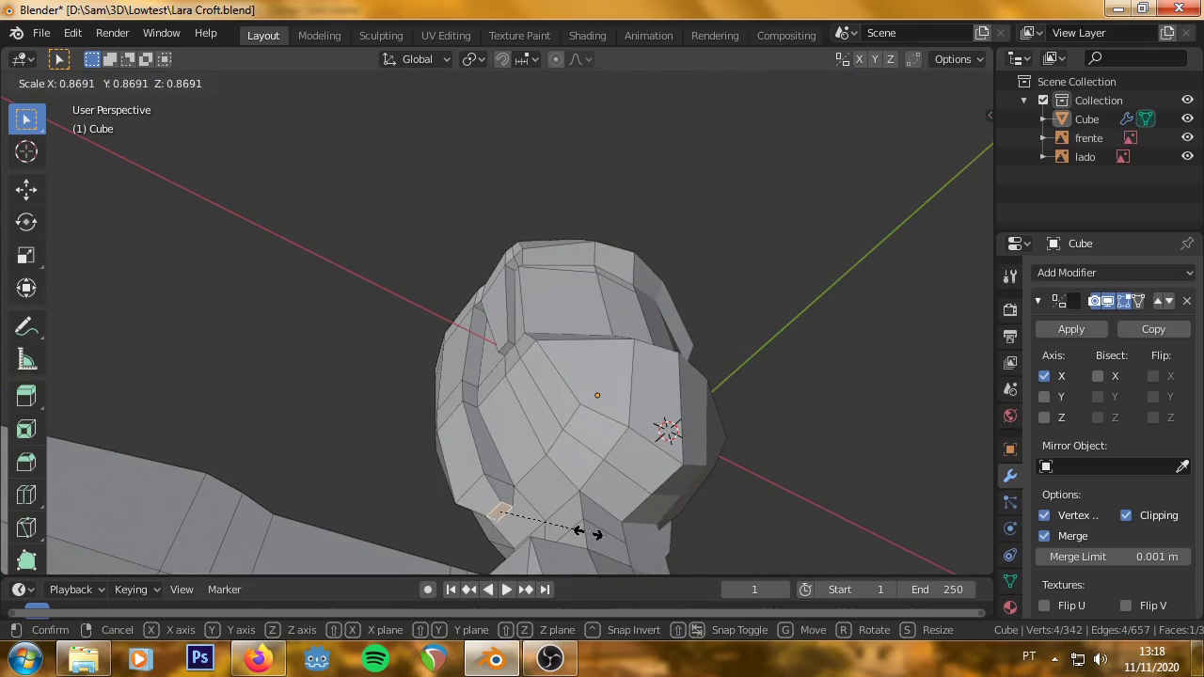
{"action": "left_click", "coordinate": [586, 529]}
{"action": "mouse_move", "coordinate": [586, 529]}
{"action": "middle_mouse_down"}
{"action": "mouse_move", "coordinate": [580, 98]}
{"action": "mouse_move", "coordinate": [188, 183]}
{"action": "middle_mouse_up"}
{"action": "key", "text": "1"}
{"action": "key", "text": "ctrl+KP_3"}
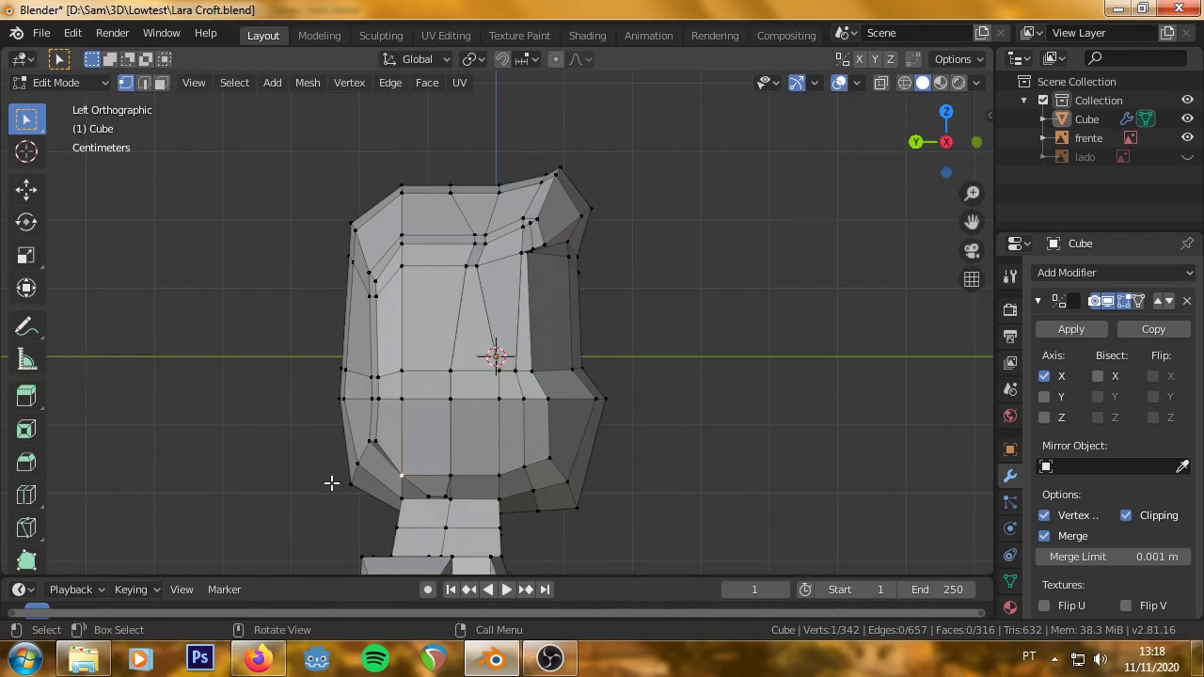
{"action": "key", "text": "KP_3"}
Extrude the back-of-head face straight back along Y to start the ponytail.
{"action": "mouse_move", "coordinate": [658, 403]}
{"action": "middle_mouse_down"}
{"action": "mouse_move", "coordinate": [430, 349]}
{"action": "mouse_move", "coordinate": [317, 349]}
{"action": "middle_mouse_up"}
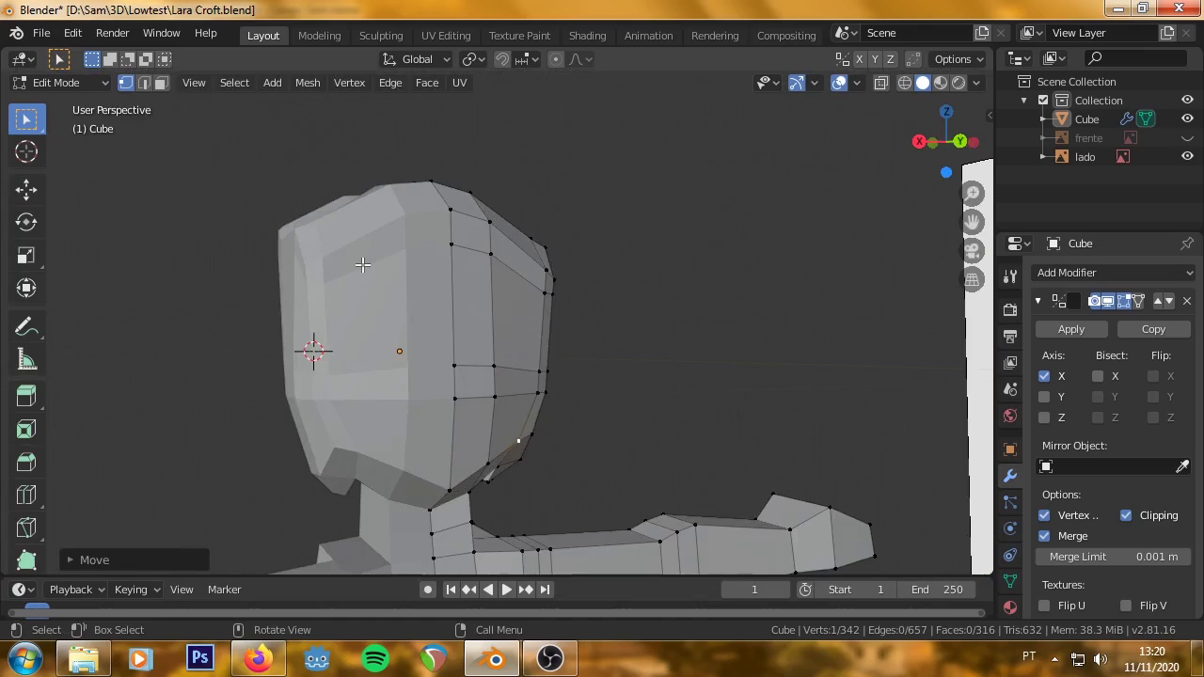
{"action": "key", "text": "ctrl+KP_1"}
{"action": "middle_click_drag", "start_coordinate": [346, 399], "coordinate": [169, 91]}
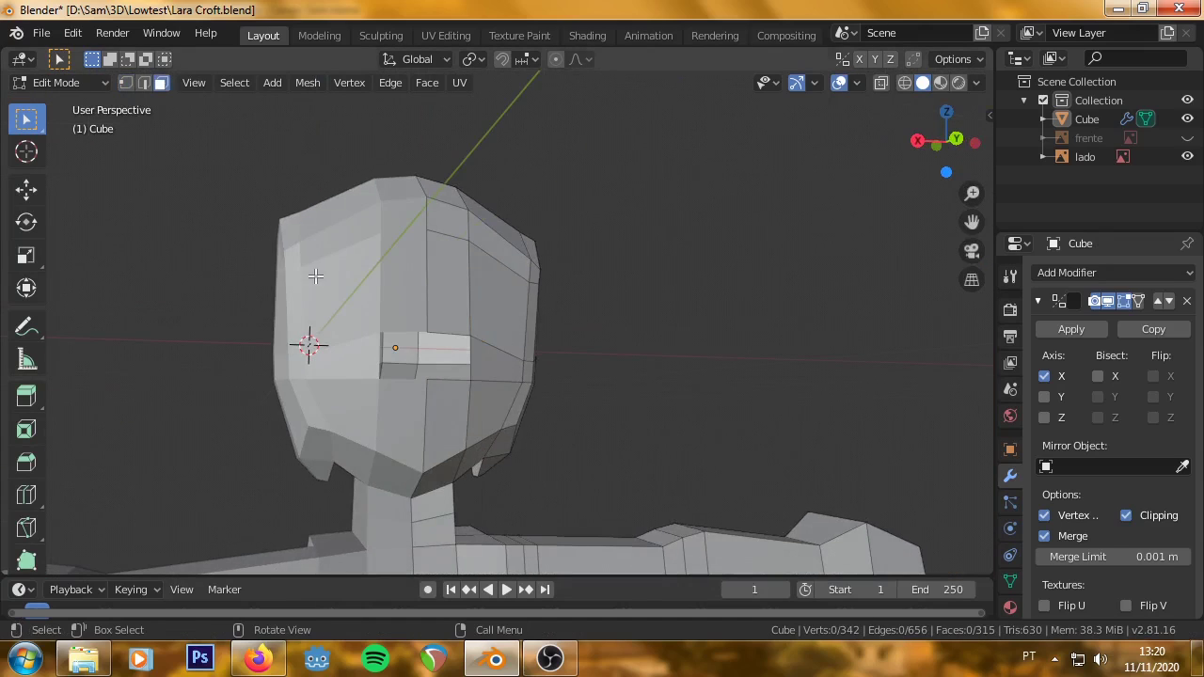
{"action": "key", "text": "KP_1"}
{"action": "key", "text": "KP_3"}
{"action": "key", "text": "e"}
{"action": "key", "text": "y"}
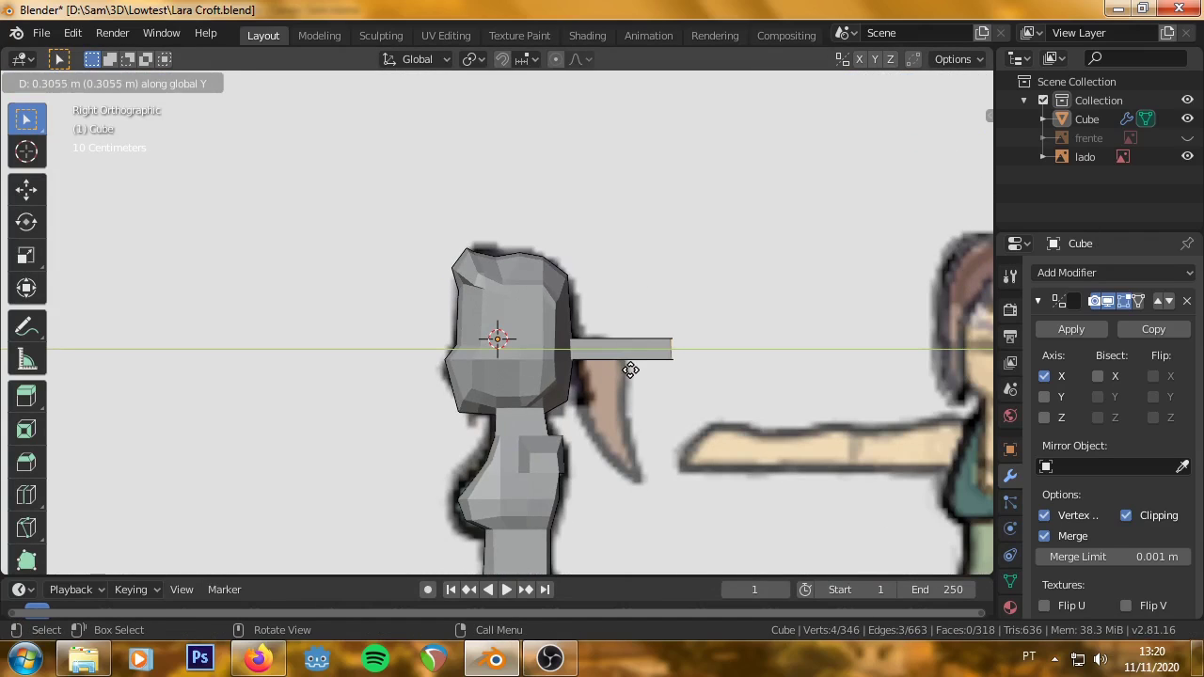
{"action": "left_click", "coordinate": [639, 370]}
Add an edge loop across the ponytail.
{"action": "middle_click_drag", "start_coordinate": [639, 369], "coordinate": [578, 411]}
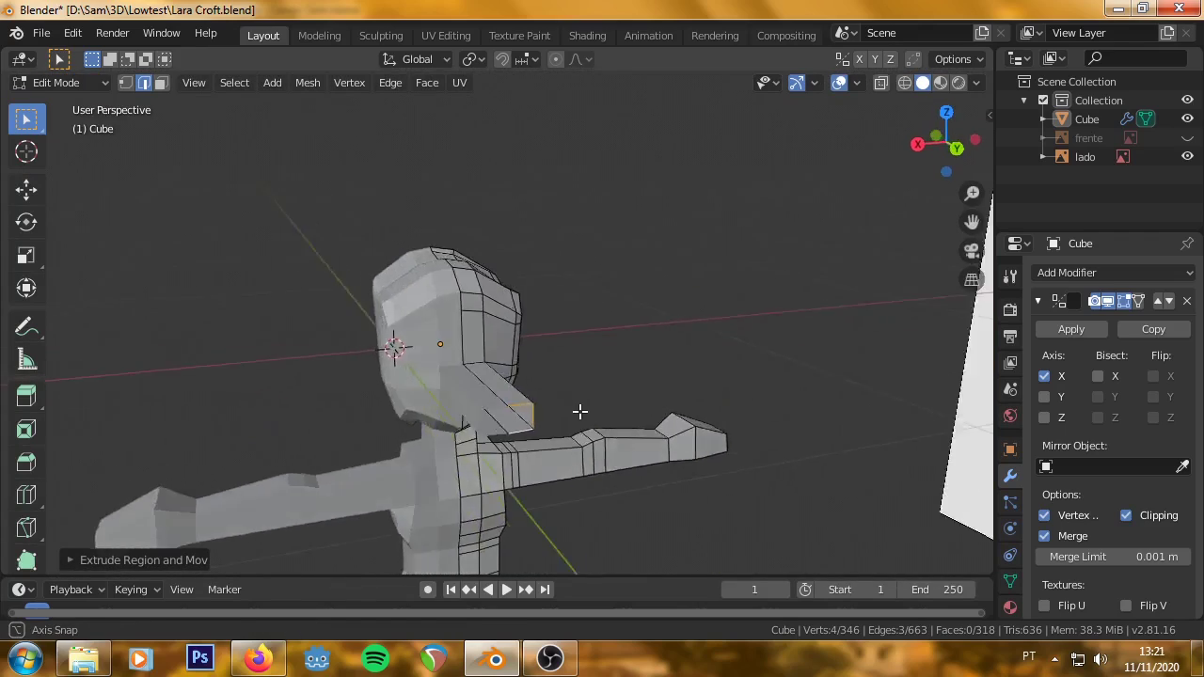
{"action": "key", "text": "KP_3"}
{"action": "scroll", "coordinate": [758, 436], "scroll_direction": "up", "scroll_amount": 2}
{"action": "middle_click_drag", "start_coordinate": [758, 436], "coordinate": [570, 422], "text": "shift"}
{"action": "key", "text": "ctrl+r"}
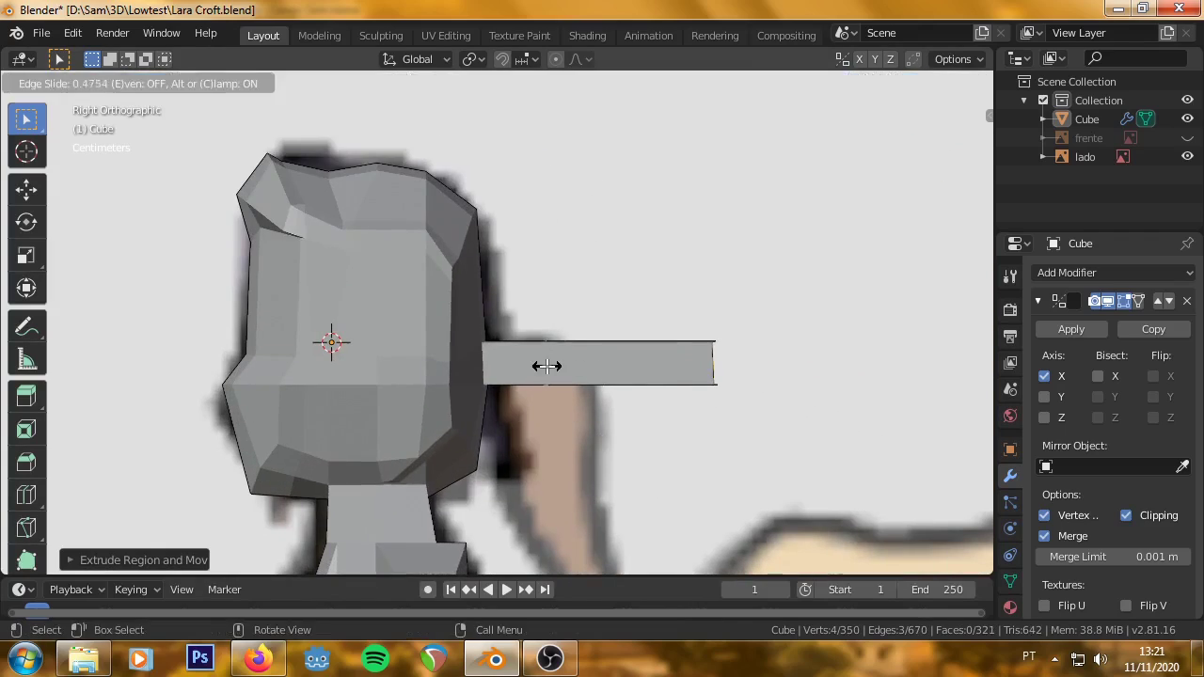
{"action": "left_click", "coordinate": [537, 363]}
In an X-ray top view, move the ponytail's selected vertices along Y.
{"action": "key", "text": "KP_7"}
{"action": "key", "text": "shift+z"}
{"action": "middle_click_drag", "start_coordinate": [712, 483], "coordinate": [643, 196]}
{"action": "key", "text": "KP_7"}
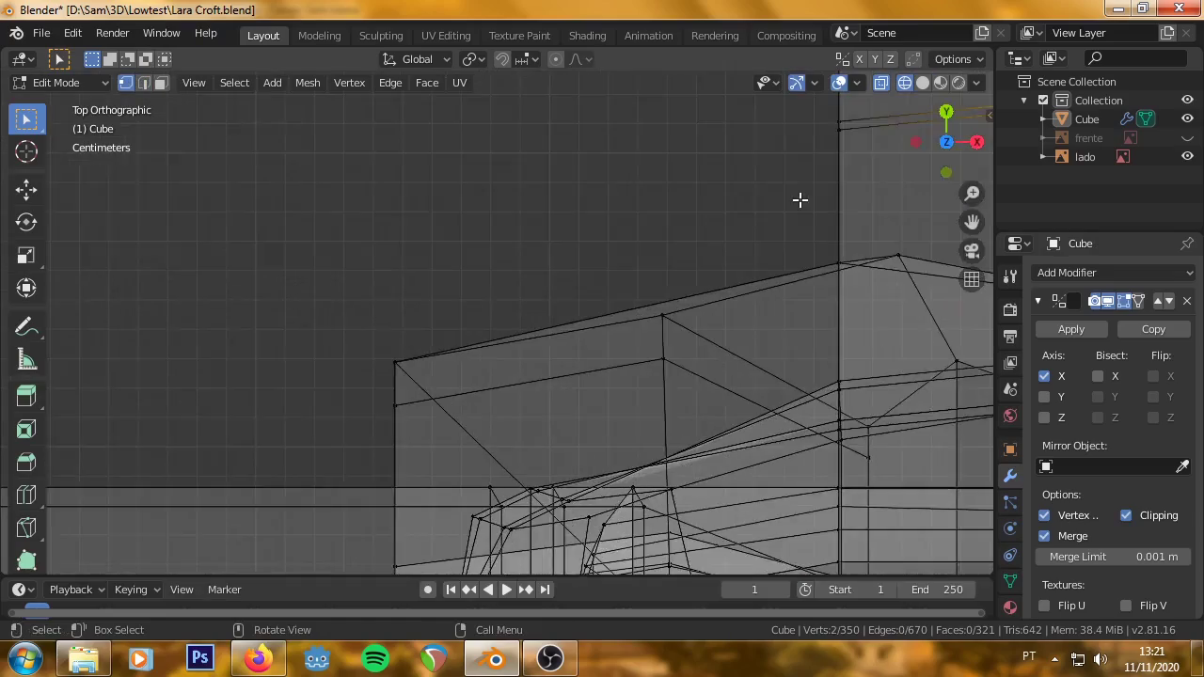
{"action": "key", "text": "g"}
{"action": "key", "text": "y"}
{"action": "left_click", "coordinate": [551, 352]}
Hide the side reference image to see the ponytail clearly.
{"action": "middle_click_drag", "start_coordinate": [551, 352], "coordinate": [486, 205]}
{"action": "key", "text": "KP_3"}
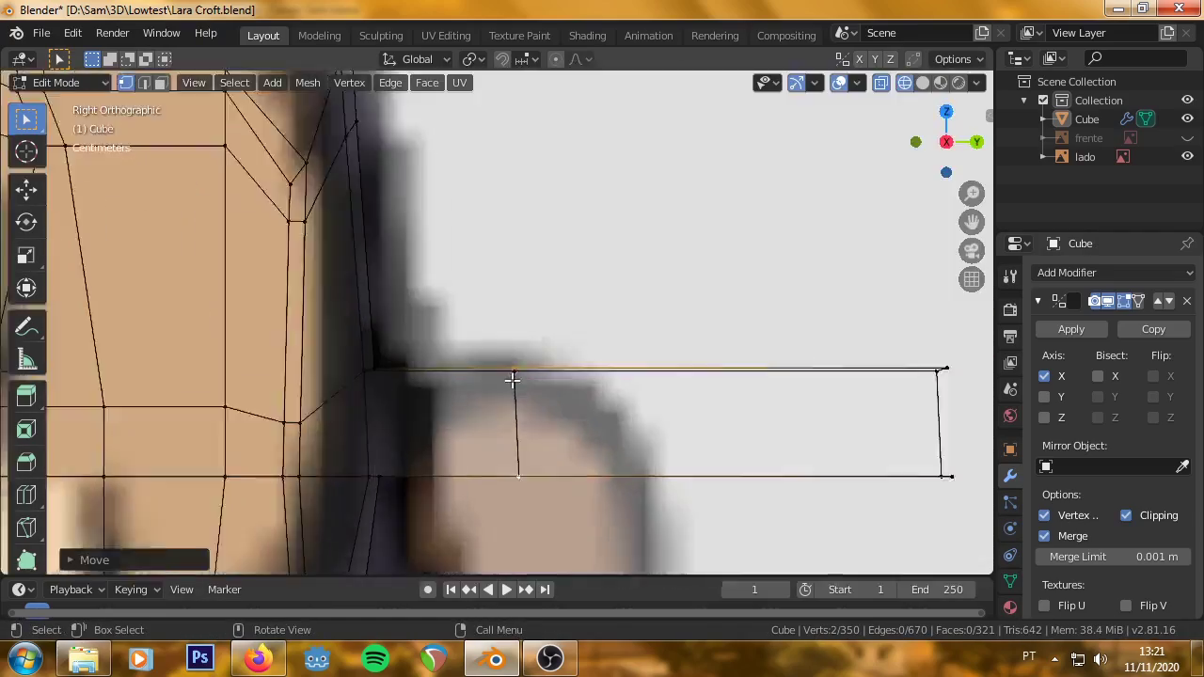
{"action": "middle_click_drag", "start_coordinate": [511, 376], "coordinate": [530, 395]}
{"action": "key", "text": "KP_3"}
{"action": "left_click", "coordinate": [1187, 156]}
In side view, move a ponytail vertex along Y.
{"action": "mouse_move", "coordinate": [602, 301]}
{"action": "middle_mouse_down"}
{"action": "mouse_move", "coordinate": [583, 260]}
{"action": "mouse_move", "coordinate": [511, 336]}
{"action": "middle_mouse_up"}
{"action": "key", "text": "KP_3"}
{"action": "key", "text": "g"}
{"action": "key", "text": "y"}
{"action": "left_click", "coordinate": [487, 288]}
From above, move the vertex at the ponytail's top edge along Y.
{"action": "scroll", "coordinate": [527, 268], "scroll_direction": "down", "scroll_amount": 4}
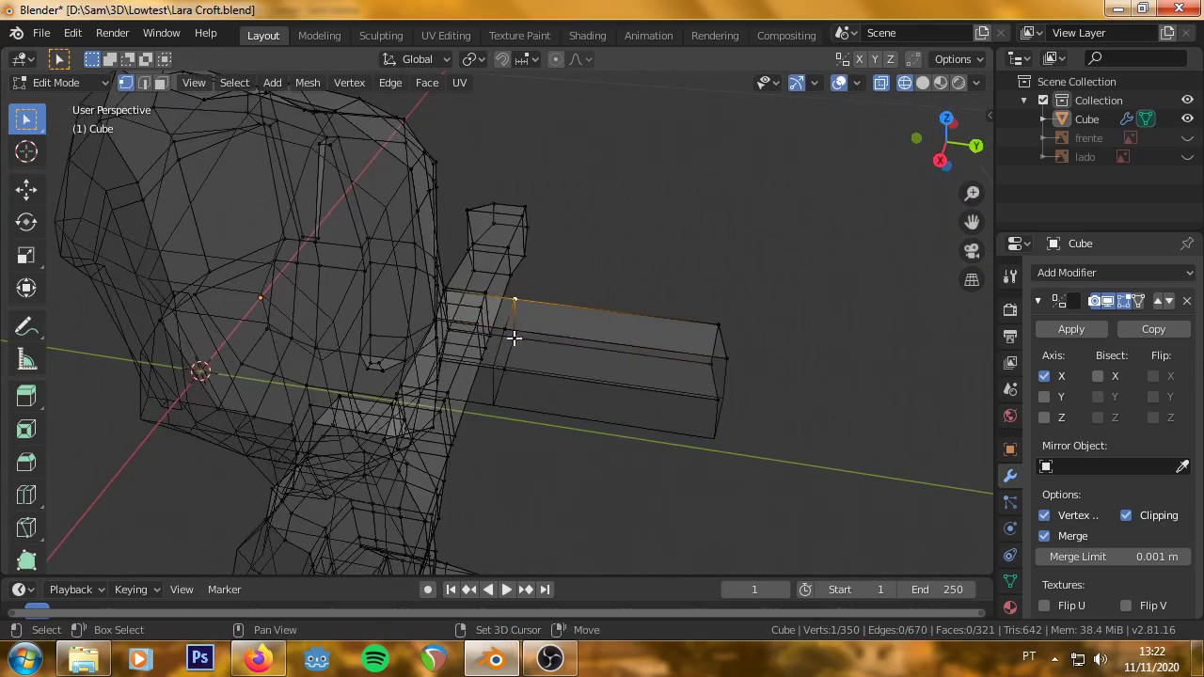
{"action": "key", "text": "KP_7"}
{"action": "scroll", "coordinate": [495, 220], "scroll_direction": "up", "scroll_amount": 4}
{"action": "scroll", "coordinate": [519, 328], "scroll_direction": "up", "scroll_amount": 3}
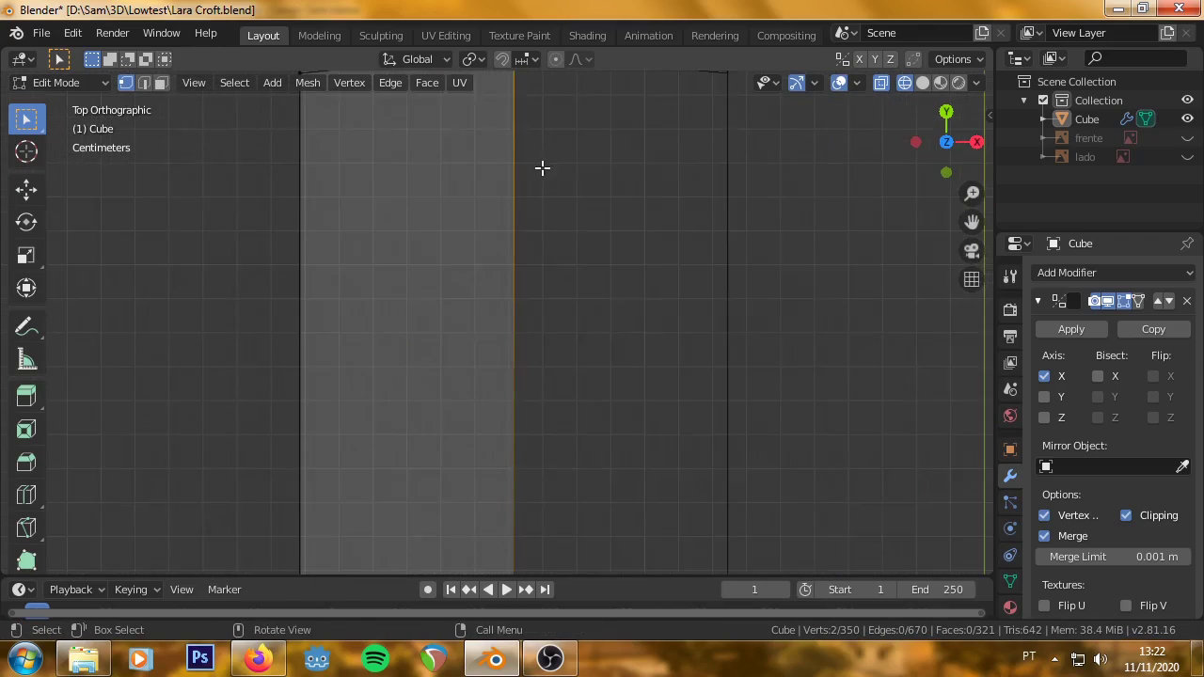
{"action": "key", "text": "g"}
{"action": "key", "text": "y"}
{"action": "left_click", "coordinate": [737, 244]}
Add another loop cut across the ponytail and save the file.
{"action": "key", "text": "KP_3"}
{"action": "middle_click_drag", "start_coordinate": [596, 236], "coordinate": [586, 296]}
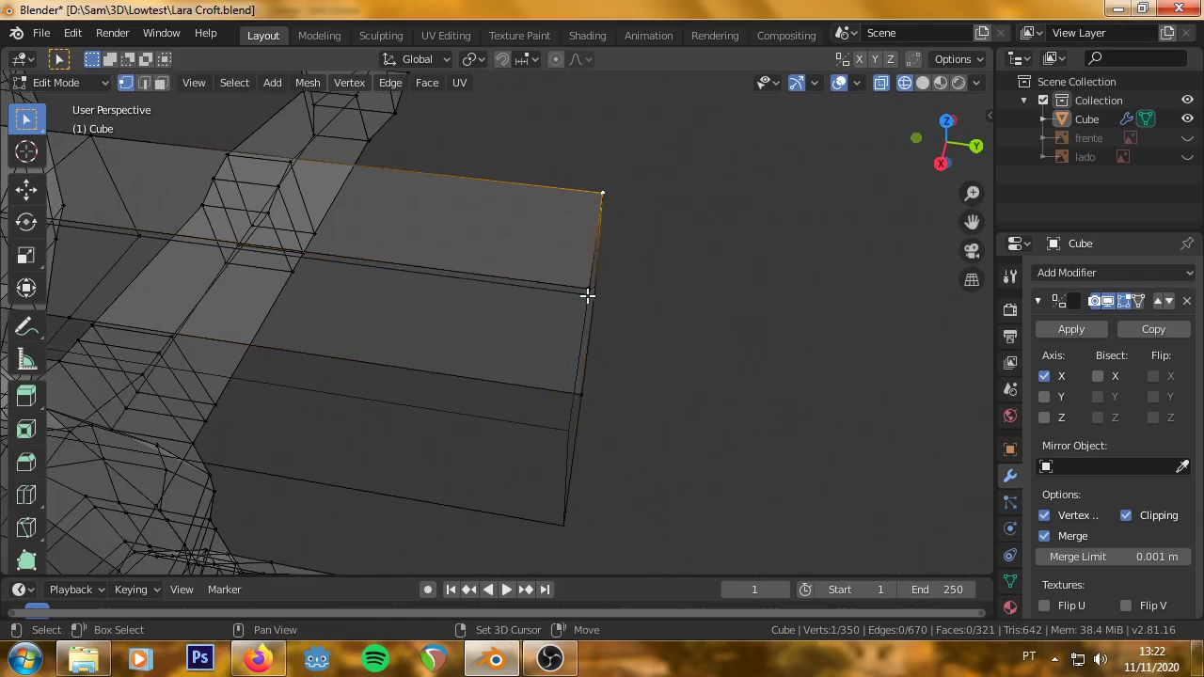
{"action": "key", "text": "KP_7"}
{"action": "scroll", "coordinate": [393, 204], "scroll_direction": "up", "scroll_amount": 2}
{"action": "scroll", "coordinate": [371, 318], "scroll_direction": "down", "scroll_amount": 4}
{"action": "key", "text": "ctrl+r"}
{"action": "left_click", "coordinate": [519, 322]}
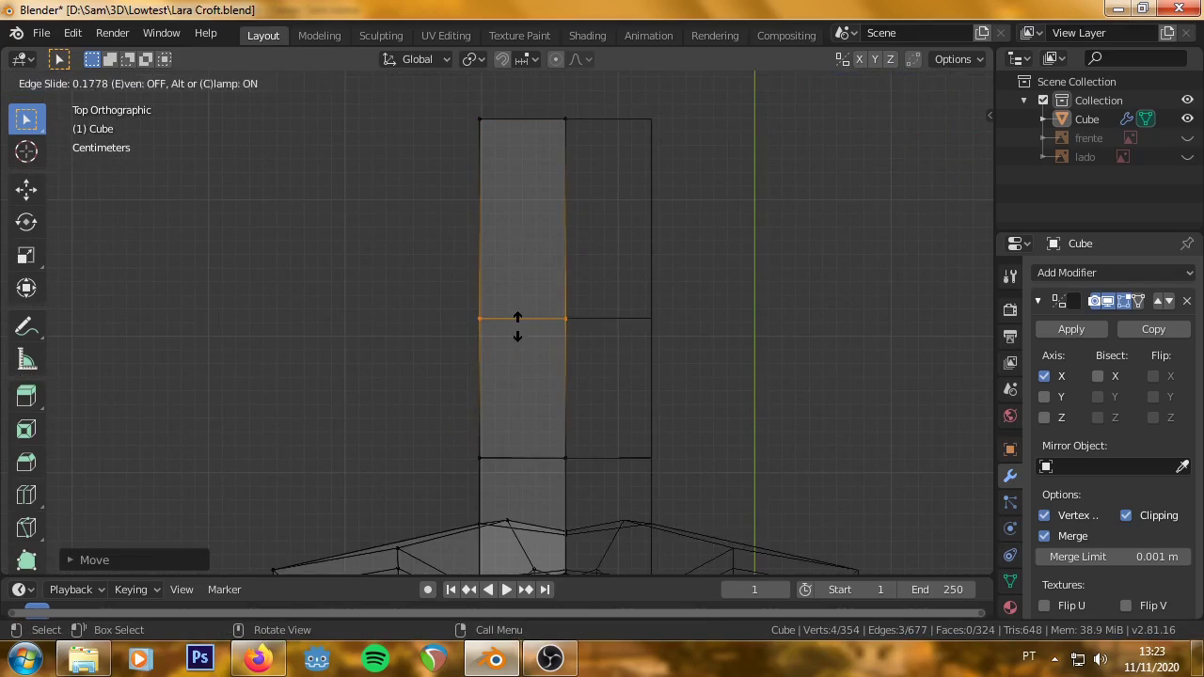
{"action": "left_click", "coordinate": [518, 325]}
{"action": "key", "text": "ctrl+s"}
Add a further edge loop slid up the ponytail and turn X-ray off.
{"action": "key", "text": "ctrl+r"}
{"action": "left_click", "coordinate": [553, 220]}
{"action": "left_click", "coordinate": [540, 191]}
{"action": "mouse_move", "coordinate": [540, 191]}
{"action": "middle_mouse_down"}
{"action": "mouse_move", "coordinate": [621, 245]}
{"action": "mouse_move", "coordinate": [588, 347]}
{"action": "middle_mouse_up"}
{"action": "key", "text": "alt+z"}
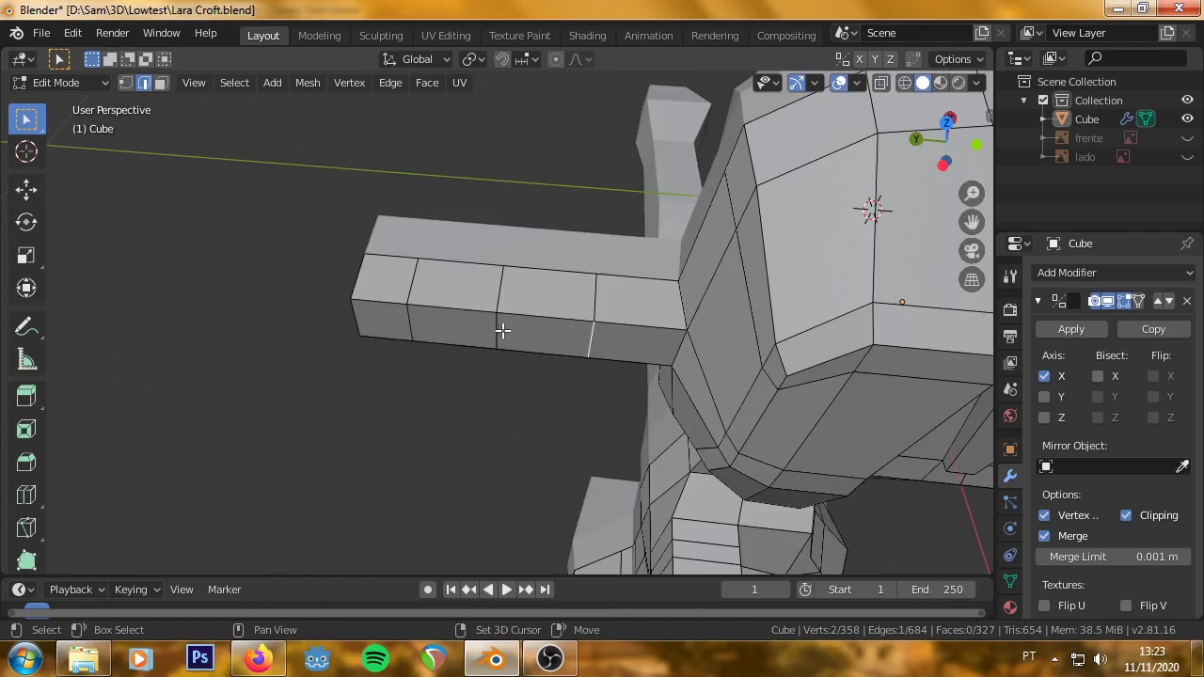
{"action": "key", "text": "KP_7"}
Narrow the ponytail by moving its vertices and an edge along X.
{"action": "key", "text": "g"}
{"action": "key", "text": "x"}
{"action": "left_click", "coordinate": [351, 282]}
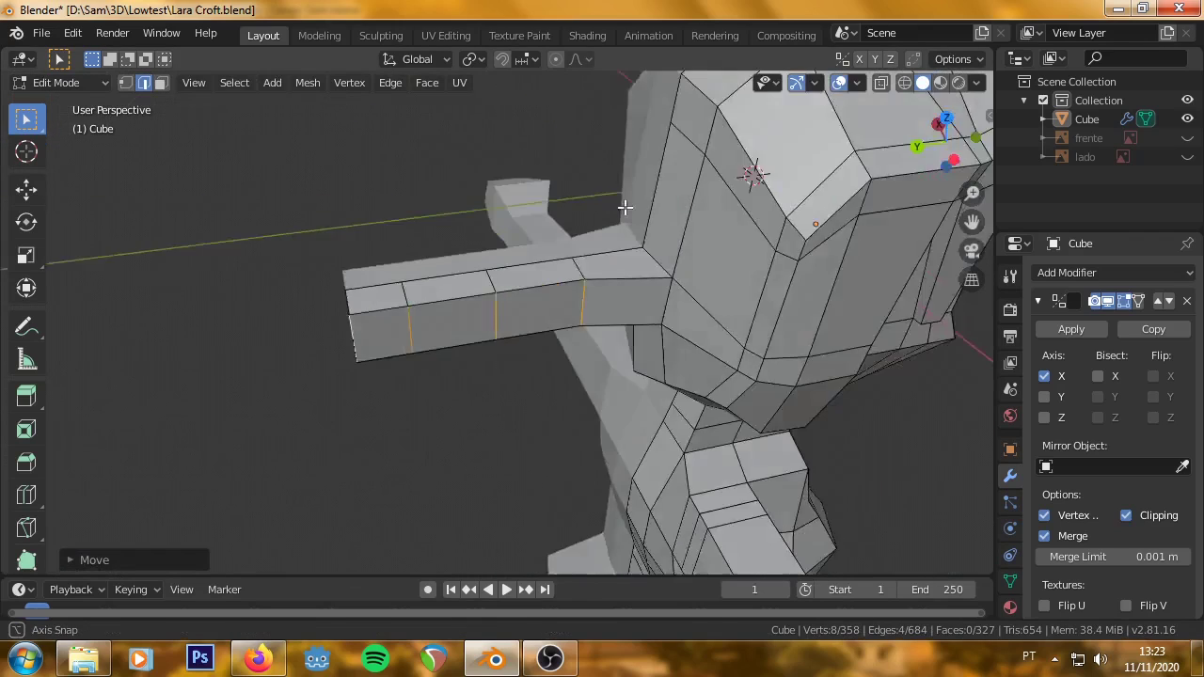
{"action": "middle_click_drag", "start_coordinate": [351, 282], "coordinate": [661, 279]}
{"action": "left_click", "coordinate": [661, 282]}
{"action": "key", "text": "g"}
{"action": "key", "text": "x"}
{"action": "key", "text": "x"}
{"action": "key", "text": "x"}
{"action": "key", "text": "Escape"}
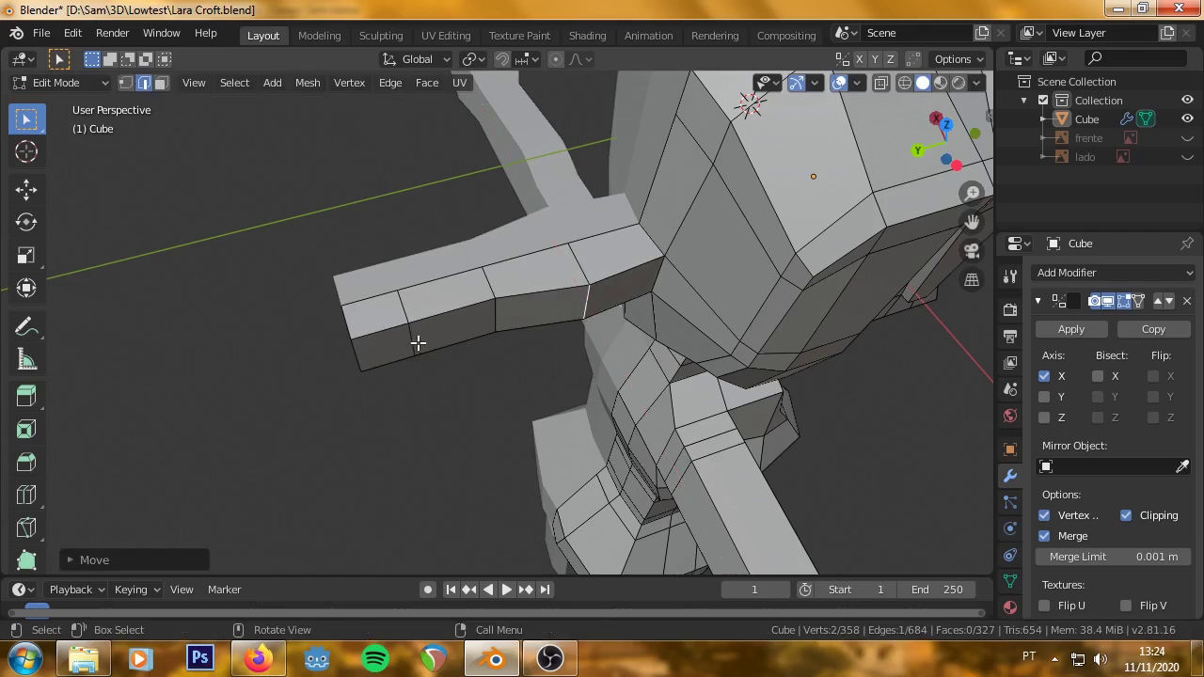
{"action": "key", "text": "g"}
Move the next ponytail vertices along X to narrow the tip.
{"action": "key", "text": "x"}
{"action": "left_click", "coordinate": [358, 485]}
{"action": "key", "text": "g"}
{"action": "key", "text": "x"}
{"action": "left_click", "coordinate": [356, 479]}
{"action": "key", "text": "KP_7"}
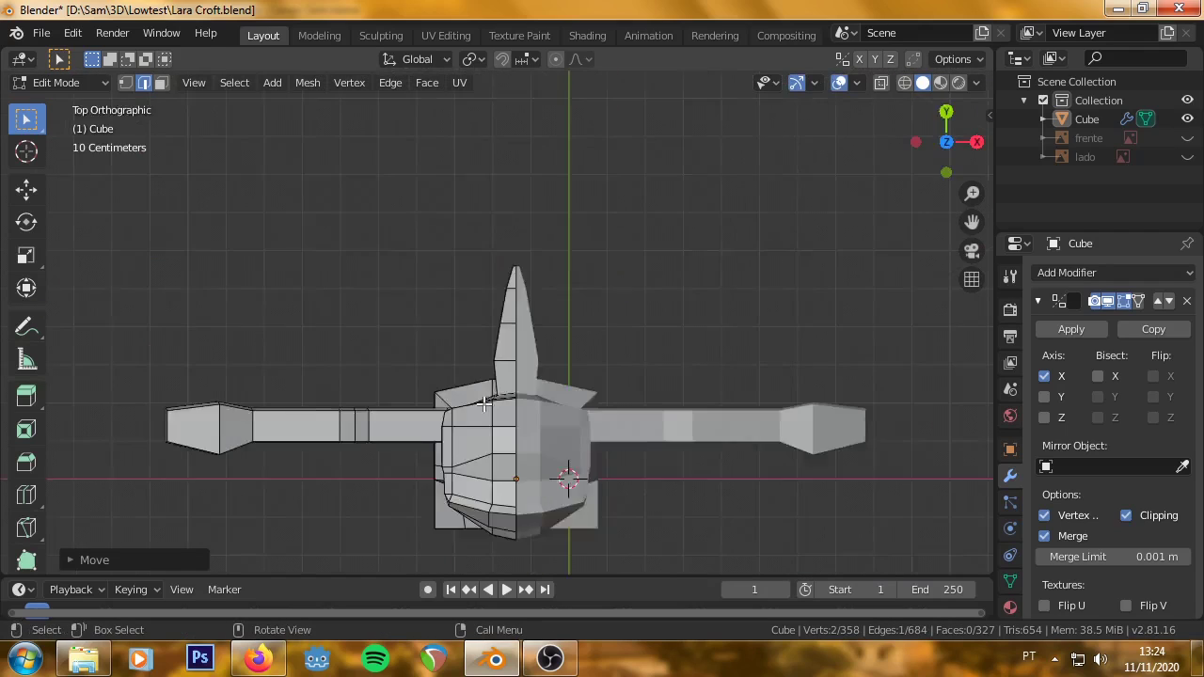
{"action": "middle_click_drag", "start_coordinate": [565, 461], "coordinate": [480, 333]}
{"action": "key", "text": "KP_3"}
{"action": "scroll", "coordinate": [383, 377], "scroll_direction": "up", "scroll_amount": 4}
{"action": "key", "text": "z"}
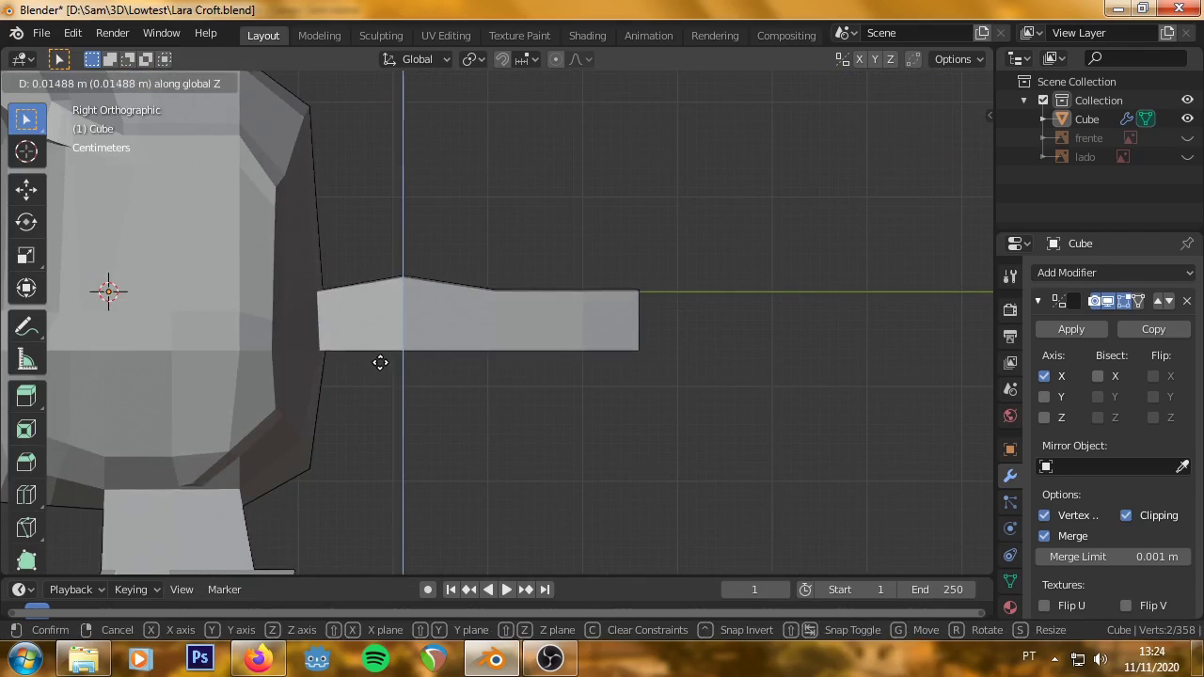
Select and move a set of ponytail vertices to refine the shape.
{"action": "left_click", "coordinate": [379, 360]}
{"action": "key", "text": "g"}
{"action": "left_click", "coordinate": [448, 366]}
{"action": "mouse_move", "coordinate": [448, 366]}
{"action": "middle_mouse_down"}
{"action": "mouse_move", "coordinate": [505, 465]}
{"action": "mouse_move", "coordinate": [661, 408]}
{"action": "middle_mouse_up"}
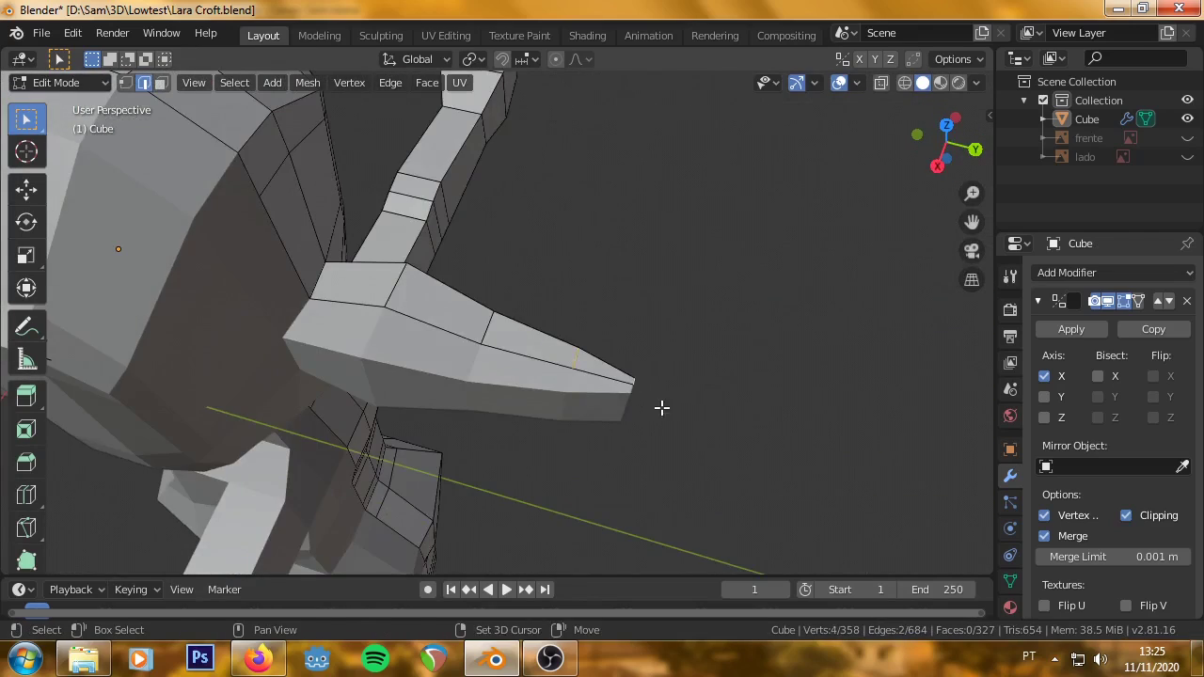
{"action": "key", "text": "KP_3"}
Reposition the tip vertex and thin the ponytail with a move along Z.
{"action": "key", "text": "g"}
{"action": "left_click", "coordinate": [664, 293]}
{"action": "middle_click_drag", "start_coordinate": [664, 293], "coordinate": [651, 323]}
{"action": "left_click", "coordinate": [651, 323], "text": "shift"}
{"action": "key", "text": "KP_3"}
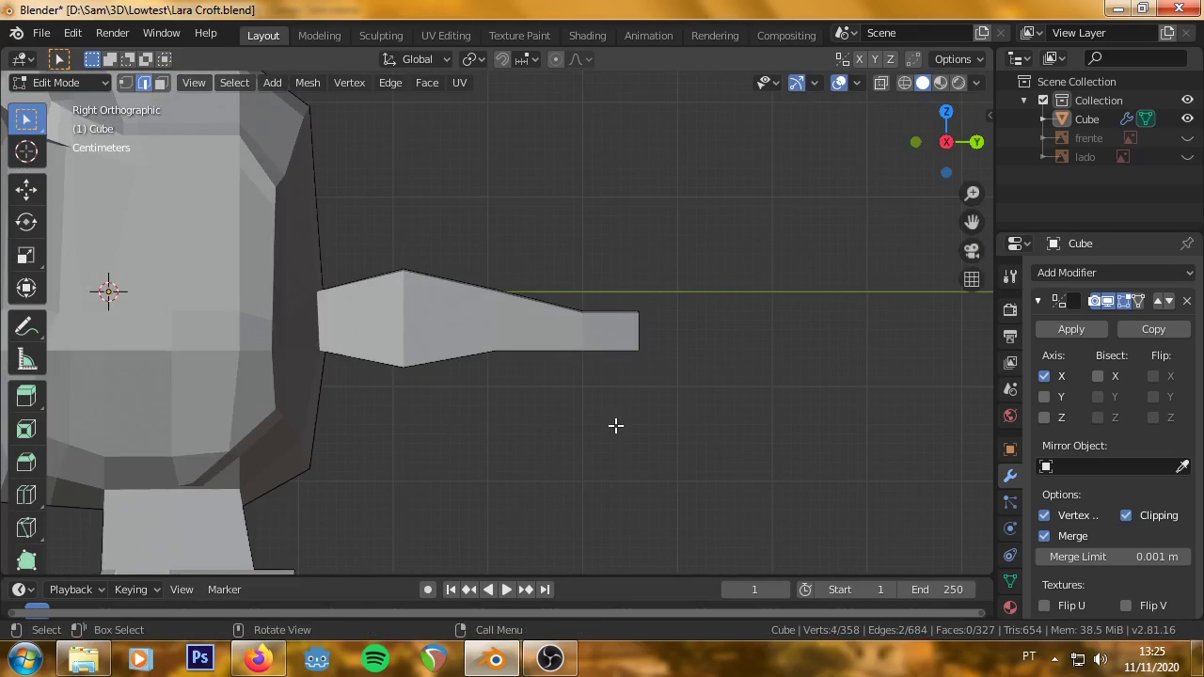
{"action": "key", "text": "g"}
{"action": "key", "text": "z"}
{"action": "left_click", "coordinate": [615, 405]}
Lower the ponytail tip vertices along Z.
{"action": "mouse_move", "coordinate": [615, 405]}
{"action": "middle_mouse_down"}
{"action": "mouse_move", "coordinate": [643, 357]}
{"action": "mouse_move", "coordinate": [806, 352]}
{"action": "middle_mouse_up"}
{"action": "key", "text": "KP_3"}
{"action": "scroll", "coordinate": [644, 320], "scroll_direction": "up", "scroll_amount": 3}
{"action": "key", "text": "g"}
{"action": "key", "text": "z"}
{"action": "left_click", "coordinate": [639, 336]}
Make a final Z move to point the ponytail tip, then zoom out over the character.
{"action": "key", "text": "KP_3"}
{"action": "key", "text": "g"}
{"action": "key", "text": "z"}
{"action": "left_click", "coordinate": [806, 368]}
{"action": "scroll", "coordinate": [645, 401], "scroll_direction": "down", "scroll_amount": 3}
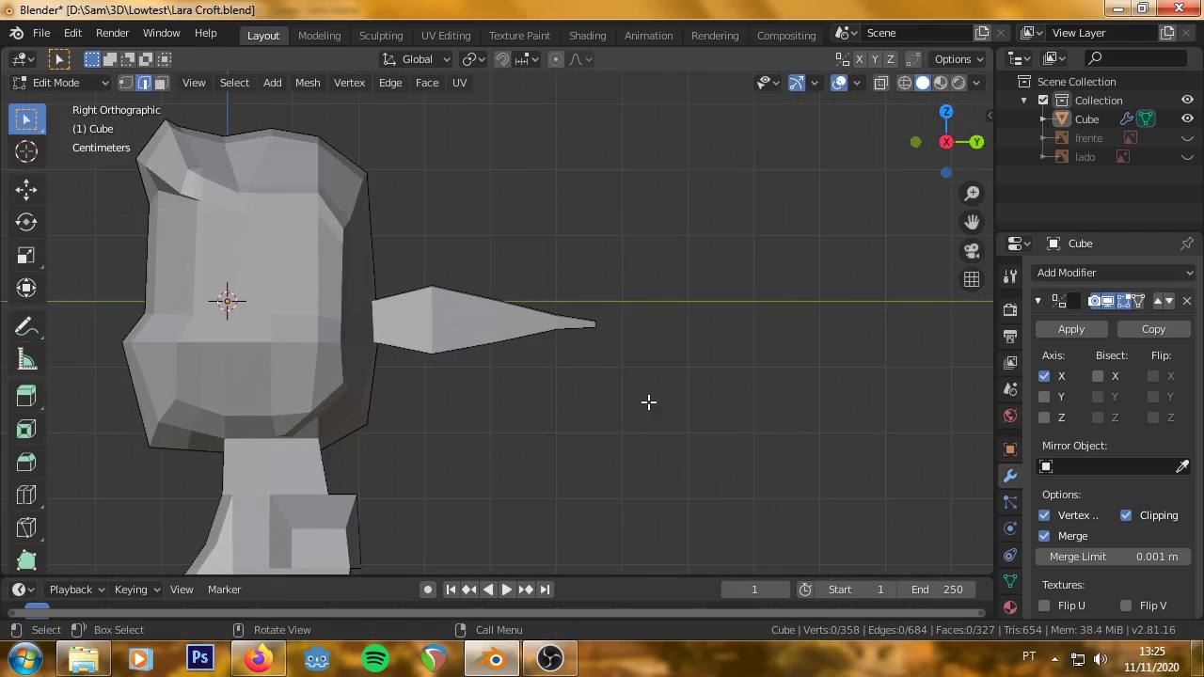
{"action": "scroll", "coordinate": [487, 403], "scroll_direction": "down", "scroll_amount": 2}
{"action": "scroll", "coordinate": [266, 368], "scroll_direction": "down", "scroll_amount": 2}
{"action": "scroll", "coordinate": [367, 350], "scroll_direction": "up", "scroll_amount": 3}
{"action": "mouse_move", "coordinate": [266, 368]}
{"action": "middle_mouse_down"}
{"action": "mouse_move", "coordinate": [367, 351]}
{"action": "mouse_move", "coordinate": [422, 376]}
{"action": "middle_mouse_up"}
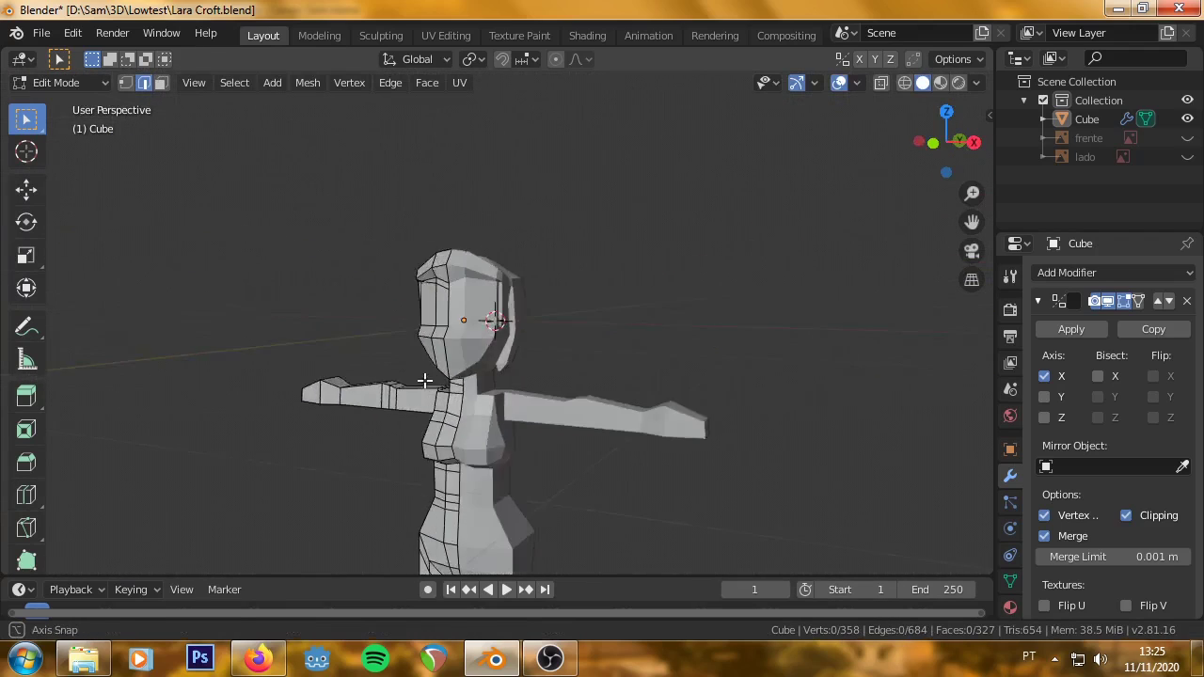
Inspect the whole Lara Croft mesh from several angles and switch back to Object Mode.
{"action": "scroll", "coordinate": [424, 436], "scroll_direction": "down", "scroll_amount": 3}
{"action": "mouse_move", "coordinate": [424, 436]}
{"action": "middle_mouse_down"}
{"action": "mouse_move", "coordinate": [473, 408]}
{"action": "mouse_move", "coordinate": [593, 424]}
{"action": "mouse_move", "coordinate": [699, 408]}
{"action": "mouse_move", "coordinate": [714, 445]}
{"action": "mouse_move", "coordinate": [594, 433]}
{"action": "mouse_move", "coordinate": [395, 384]}
{"action": "mouse_move", "coordinate": [674, 518]}
{"action": "mouse_move", "coordinate": [755, 451]}
{"action": "mouse_move", "coordinate": [611, 411]}
{"action": "mouse_move", "coordinate": [505, 435]}
{"action": "mouse_move", "coordinate": [610, 433]}
{"action": "mouse_move", "coordinate": [602, 457]}
{"action": "mouse_move", "coordinate": [376, 467]}
{"action": "middle_mouse_up"}
{"action": "scroll", "coordinate": [500, 317], "scroll_direction": "up", "scroll_amount": 5}
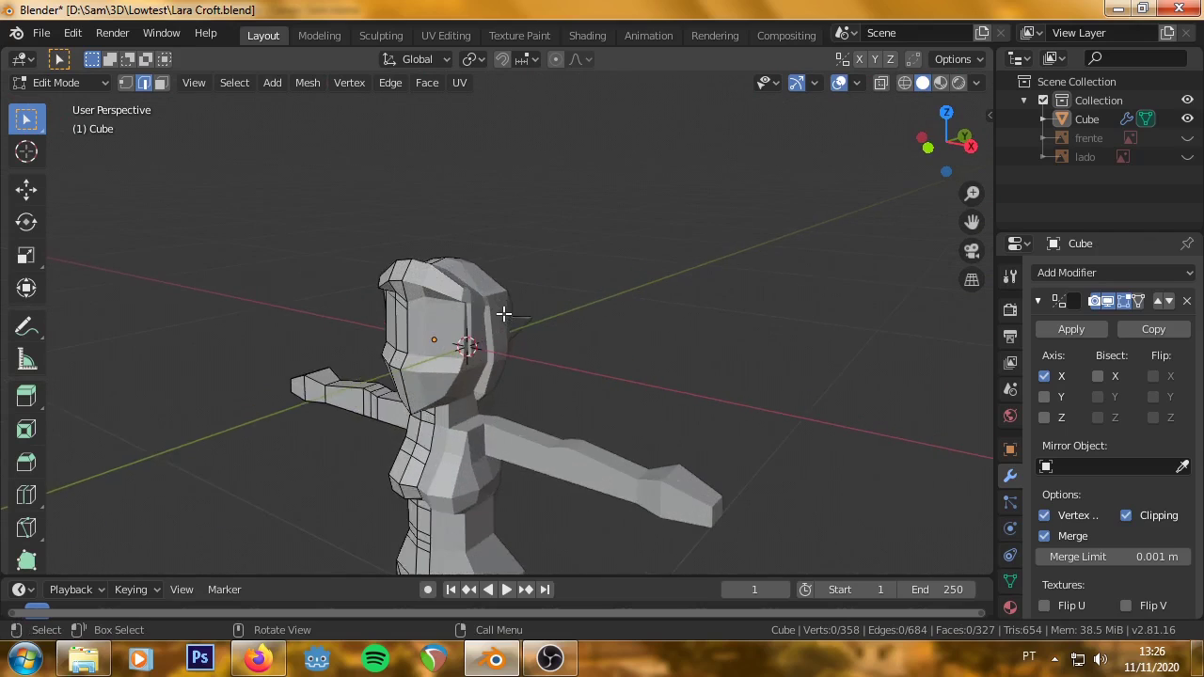
{"action": "scroll", "coordinate": [498, 330], "scroll_direction": "up", "scroll_amount": 4}
{"action": "scroll", "coordinate": [344, 407], "scroll_direction": "down", "scroll_amount": 5}
{"action": "middle_click_drag", "start_coordinate": [344, 407], "coordinate": [429, 384]}
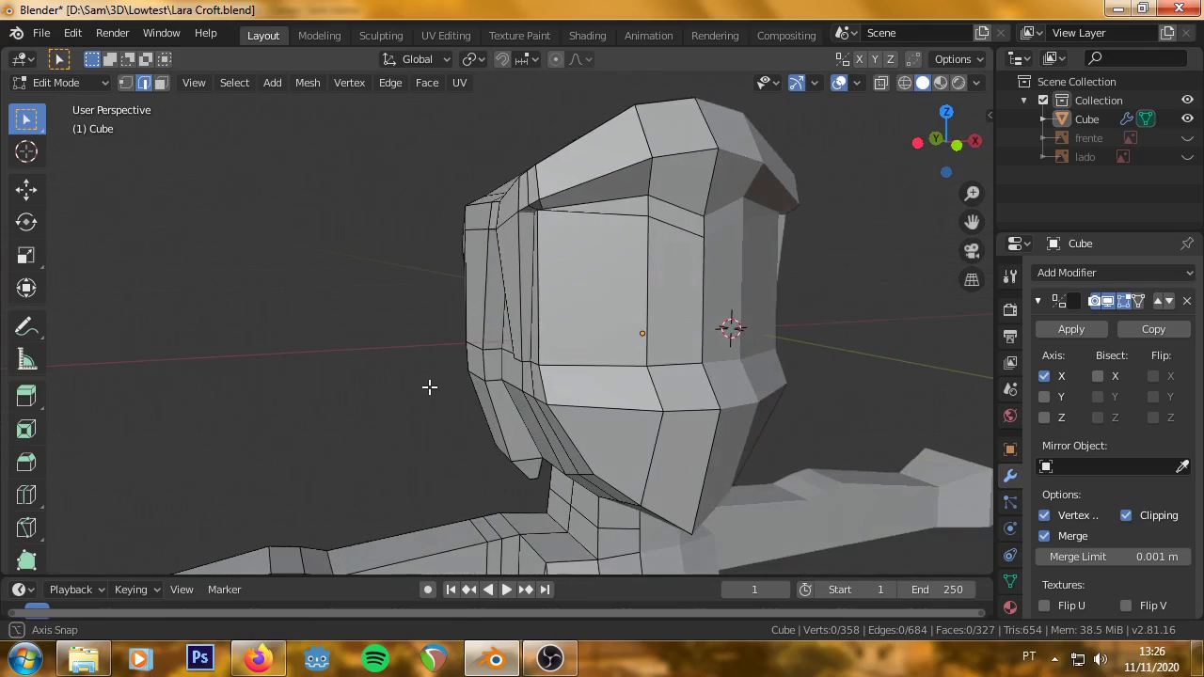
{"action": "left_click", "coordinate": [50, 83]}
{"action": "left_click", "coordinate": [56, 105]}
{"action": "mouse_move", "coordinate": [369, 226]}
{"action": "middle_mouse_down"}
{"action": "mouse_move", "coordinate": [448, 368]}
{"action": "mouse_move", "coordinate": [356, 337]}
{"action": "mouse_move", "coordinate": [524, 375]}
{"action": "mouse_move", "coordinate": [375, 422]}
{"action": "mouse_move", "coordinate": [551, 411]}
{"action": "mouse_move", "coordinate": [678, 348]}
{"action": "mouse_move", "coordinate": [730, 359]}
{"action": "mouse_move", "coordinate": [563, 504]}
{"action": "middle_mouse_up"}
Select the character mesh and apply Shade Smooth.
{"action": "right_click", "coordinate": [450, 363]}
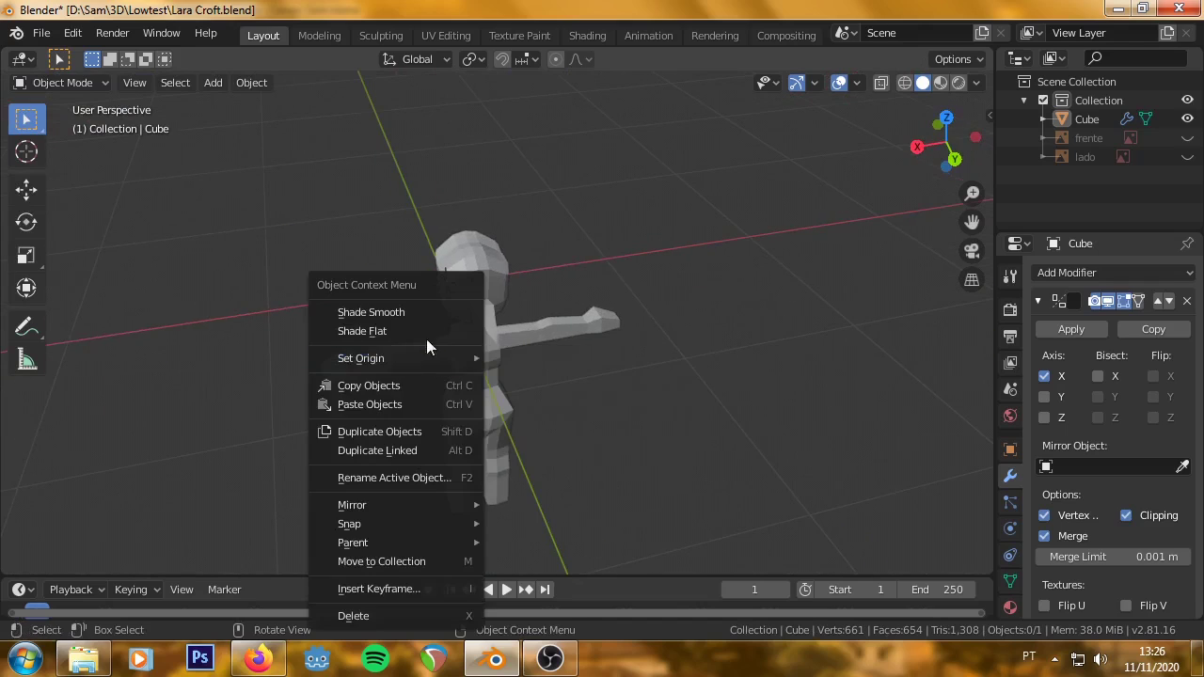
{"action": "left_click", "coordinate": [446, 330]}
{"action": "left_click", "coordinate": [471, 383]}
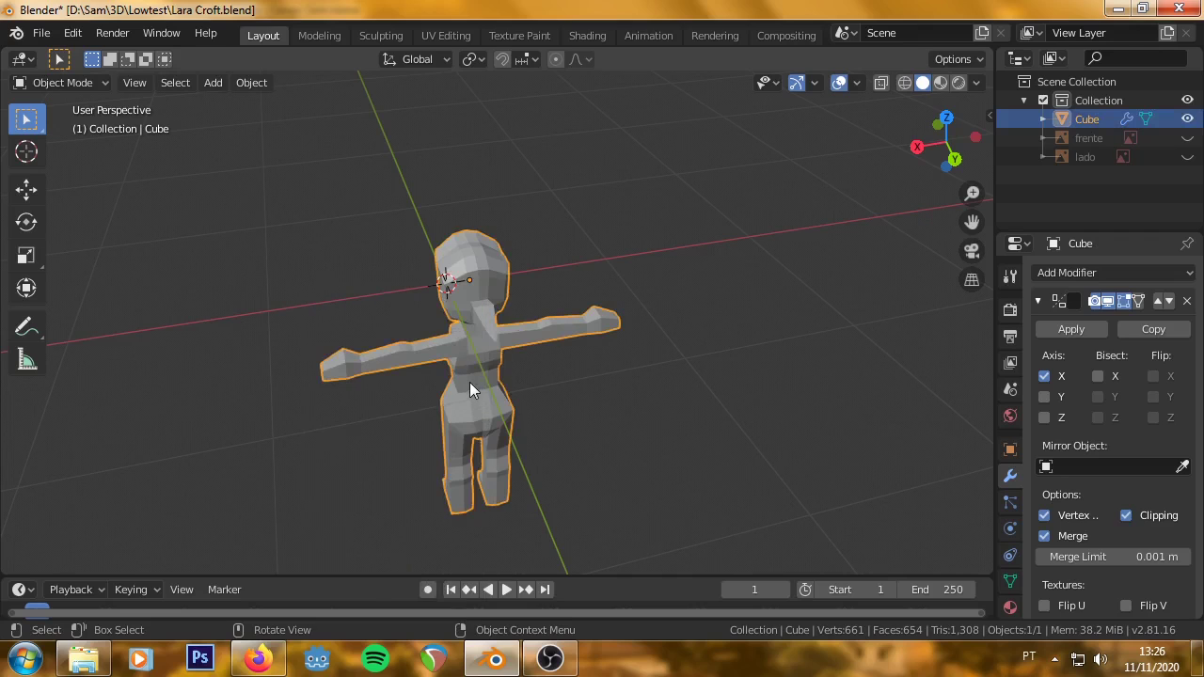
{"action": "right_click", "coordinate": [469, 382]}
{"action": "left_click", "coordinate": [441, 316]}
{"action": "mouse_move", "coordinate": [441, 316]}
{"action": "middle_mouse_down"}
{"action": "mouse_move", "coordinate": [425, 376]}
{"action": "mouse_move", "coordinate": [455, 284]}
{"action": "mouse_move", "coordinate": [473, 341]}
{"action": "mouse_move", "coordinate": [403, 446]}
{"action": "mouse_move", "coordinate": [540, 421]}
{"action": "mouse_move", "coordinate": [718, 444]}
{"action": "middle_mouse_up"}
Switch the viewport to Material Preview and look the character over.
{"action": "mouse_move", "coordinate": [380, 435]}
{"action": "middle_mouse_down"}
{"action": "mouse_move", "coordinate": [621, 425]}
{"action": "mouse_move", "coordinate": [710, 506]}
{"action": "mouse_move", "coordinate": [585, 485]}
{"action": "mouse_move", "coordinate": [463, 415]}
{"action": "mouse_move", "coordinate": [401, 390]}
{"action": "mouse_move", "coordinate": [397, 400]}
{"action": "mouse_move", "coordinate": [436, 397]}
{"action": "mouse_move", "coordinate": [385, 407]}
{"action": "mouse_move", "coordinate": [391, 344]}
{"action": "mouse_move", "coordinate": [515, 282]}
{"action": "mouse_move", "coordinate": [364, 301]}
{"action": "middle_mouse_up"}
{"action": "scroll", "coordinate": [382, 428], "scroll_direction": "up", "scroll_amount": 3}
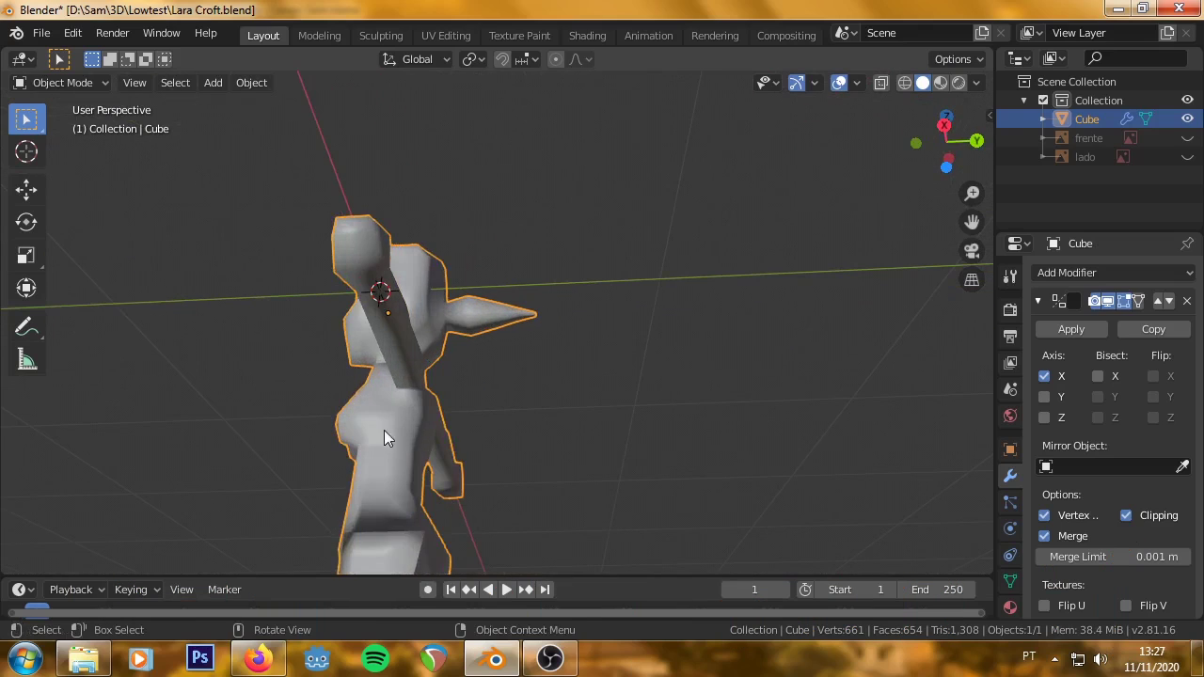
{"action": "middle_click_drag", "start_coordinate": [306, 550], "coordinate": [430, 370], "text": "shift"}
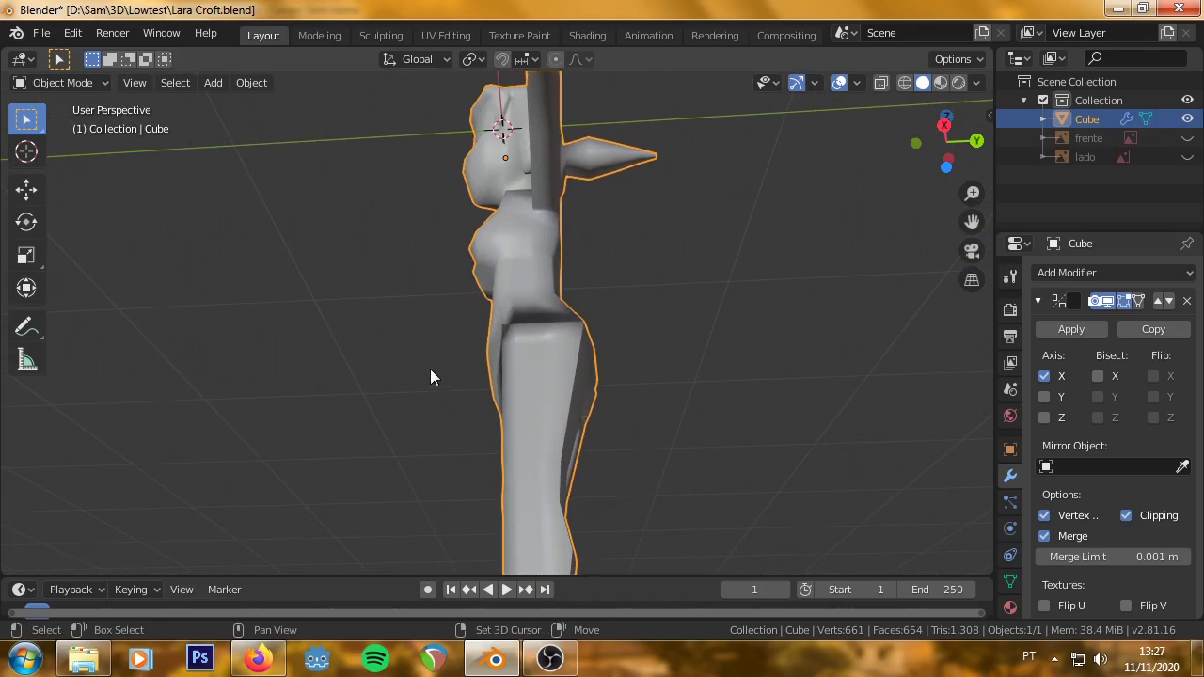
{"action": "left_click", "coordinate": [938, 85]}
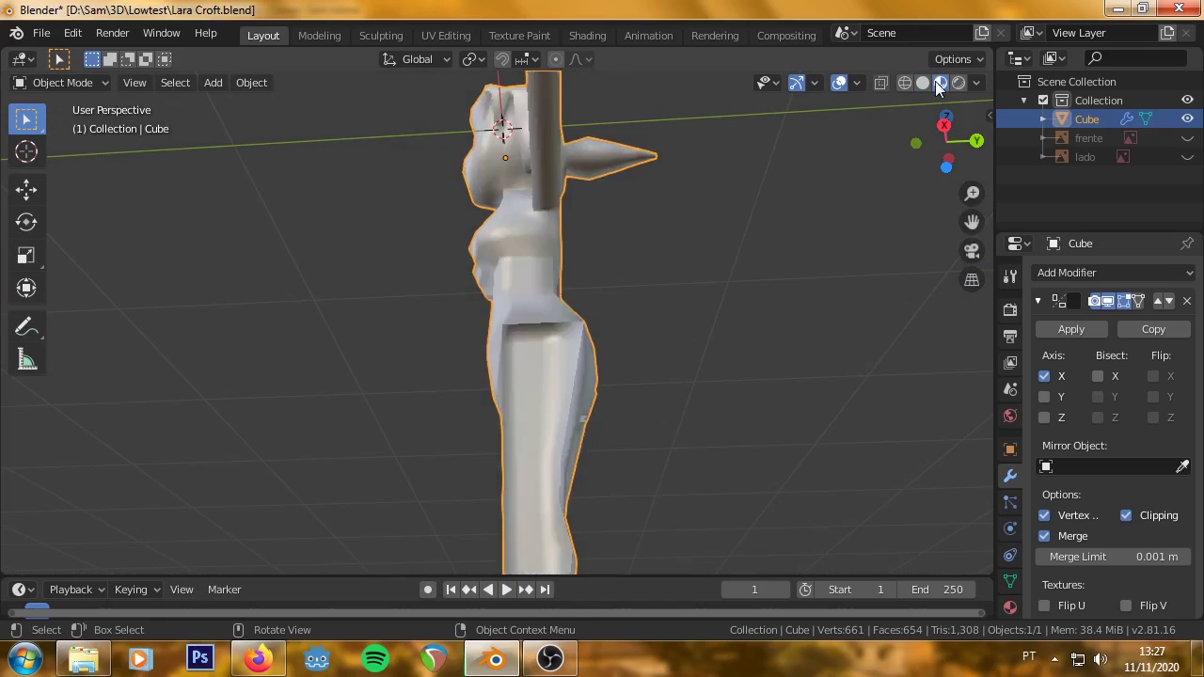
{"action": "mouse_move", "coordinate": [844, 149]}
{"action": "middle_mouse_down"}
{"action": "mouse_move", "coordinate": [235, 455]}
{"action": "mouse_move", "coordinate": [349, 414]}
{"action": "mouse_move", "coordinate": [314, 470]}
{"action": "mouse_move", "coordinate": [260, 500]}
{"action": "mouse_move", "coordinate": [244, 571]}
{"action": "mouse_move", "coordinate": [425, 138]}
{"action": "middle_mouse_up"}
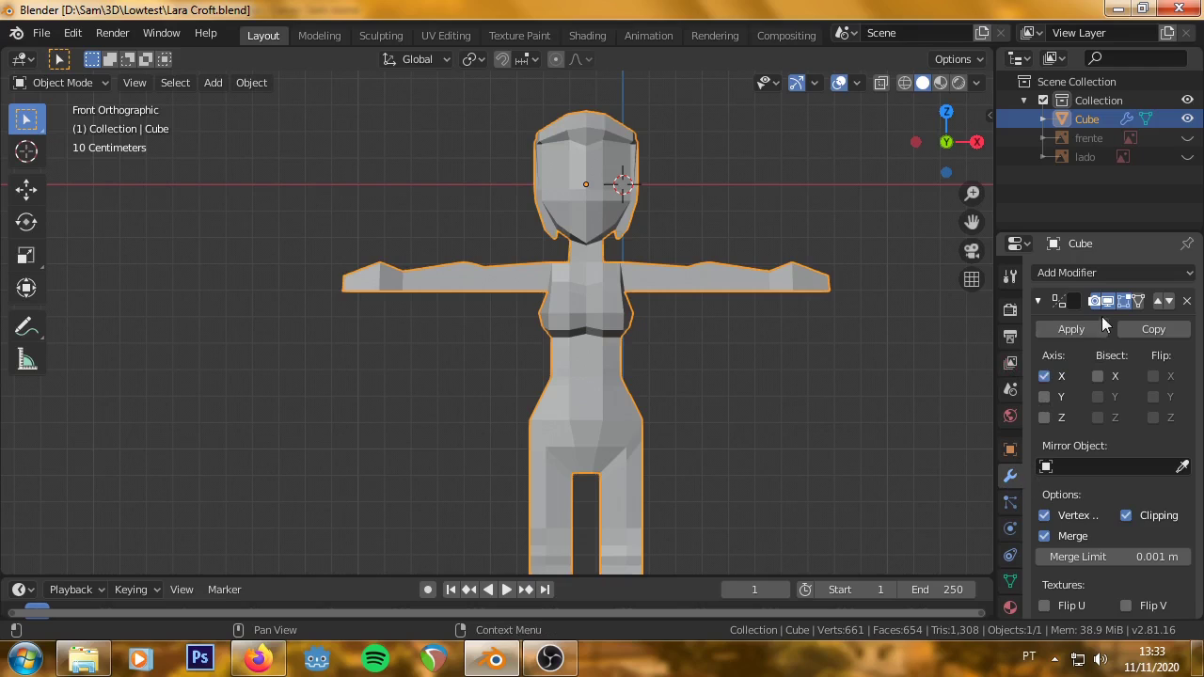
Apply the Mirror modifier to the character and switch into Edit Mode.
{"action": "scroll", "coordinate": [1065, 490], "scroll_direction": "down", "scroll_amount": 2}
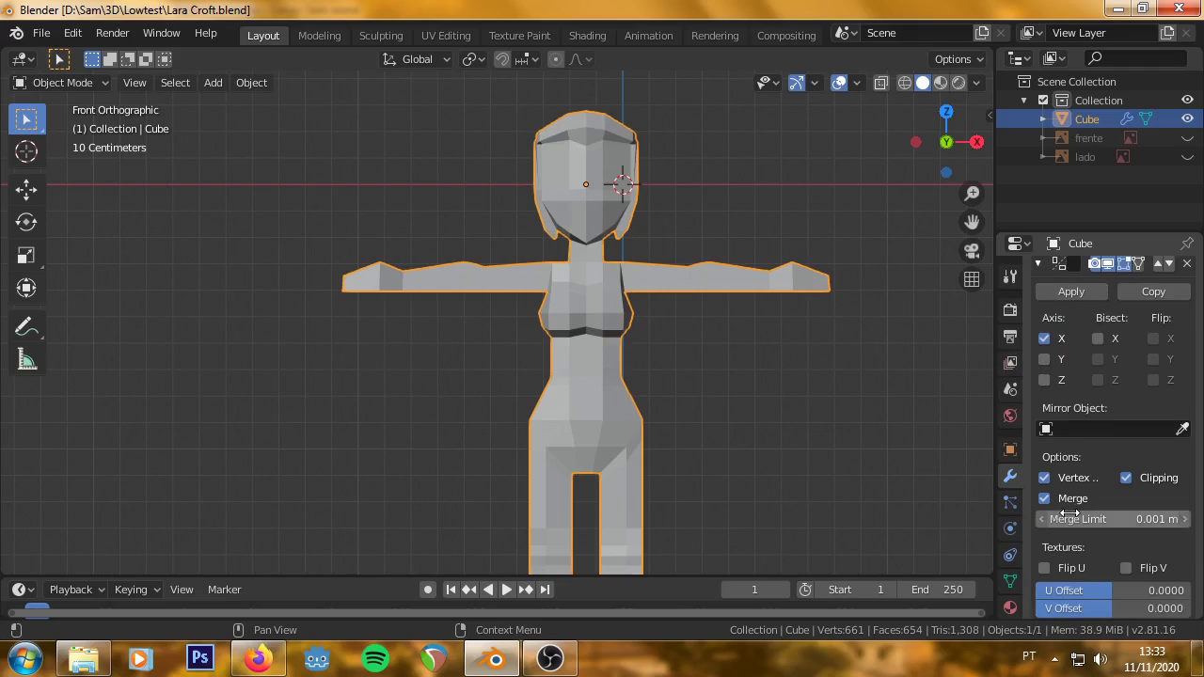
{"action": "scroll", "coordinate": [1069, 514], "scroll_direction": "down", "scroll_amount": 1}
{"action": "scroll", "coordinate": [1070, 514], "scroll_direction": "up", "scroll_amount": 3}
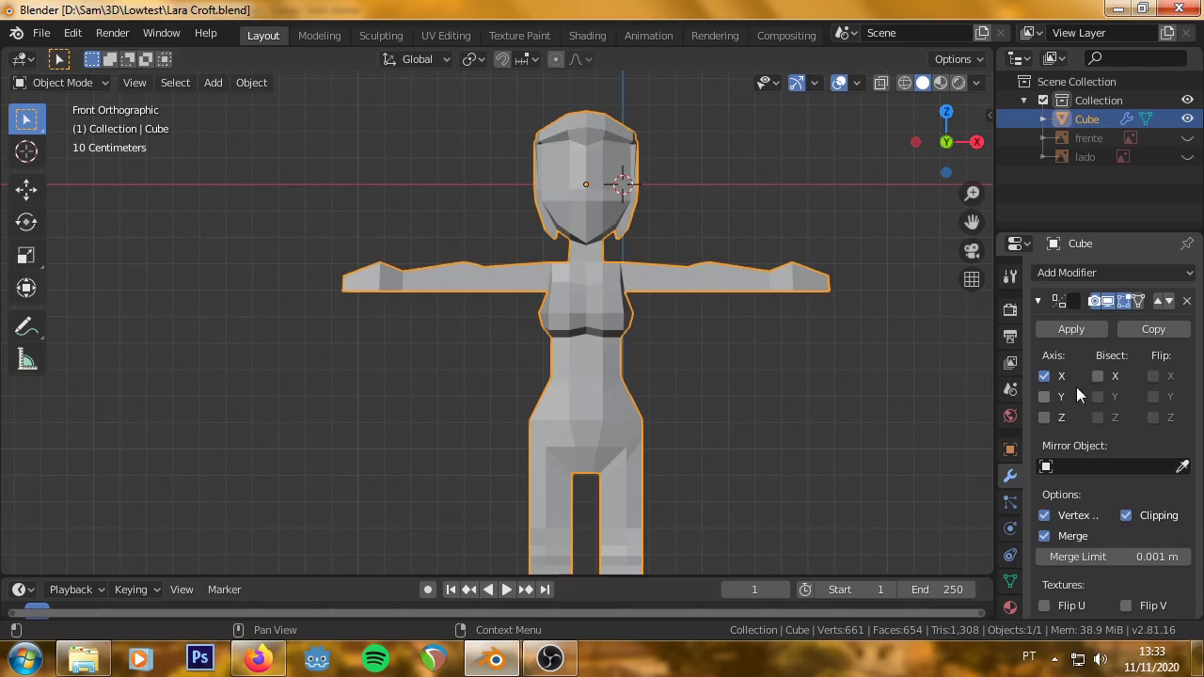
{"action": "left_click", "coordinate": [1076, 334]}
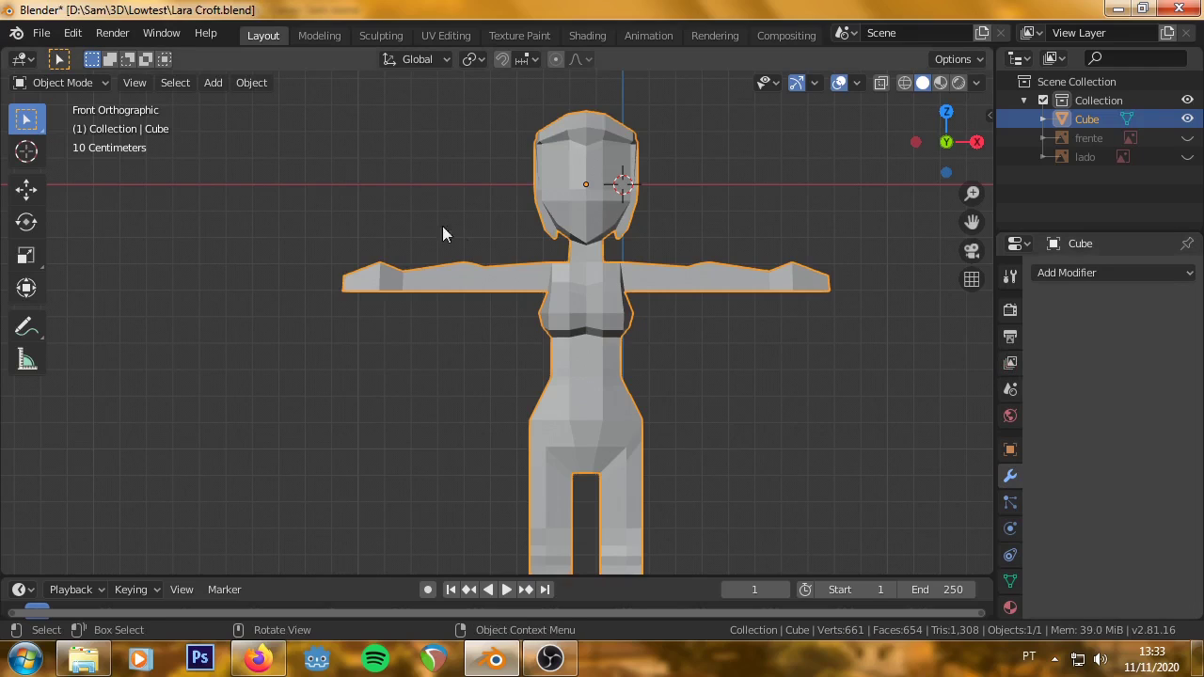
{"action": "left_click", "coordinate": [70, 80]}
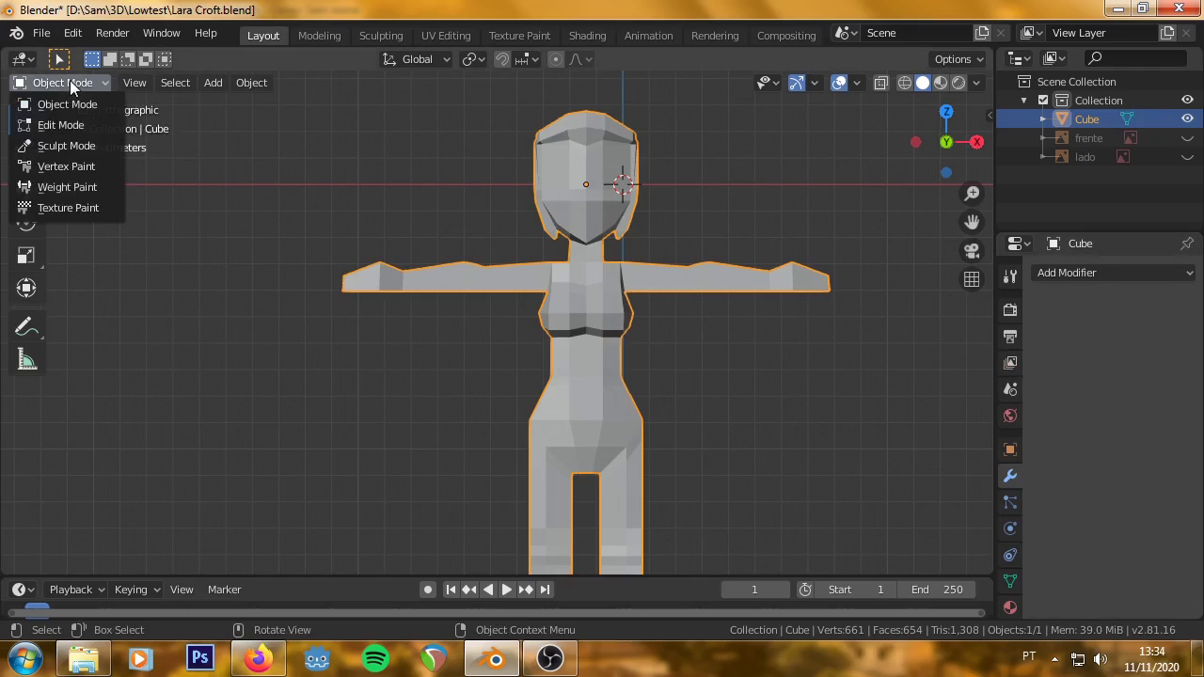
{"action": "left_click", "coordinate": [53, 130]}
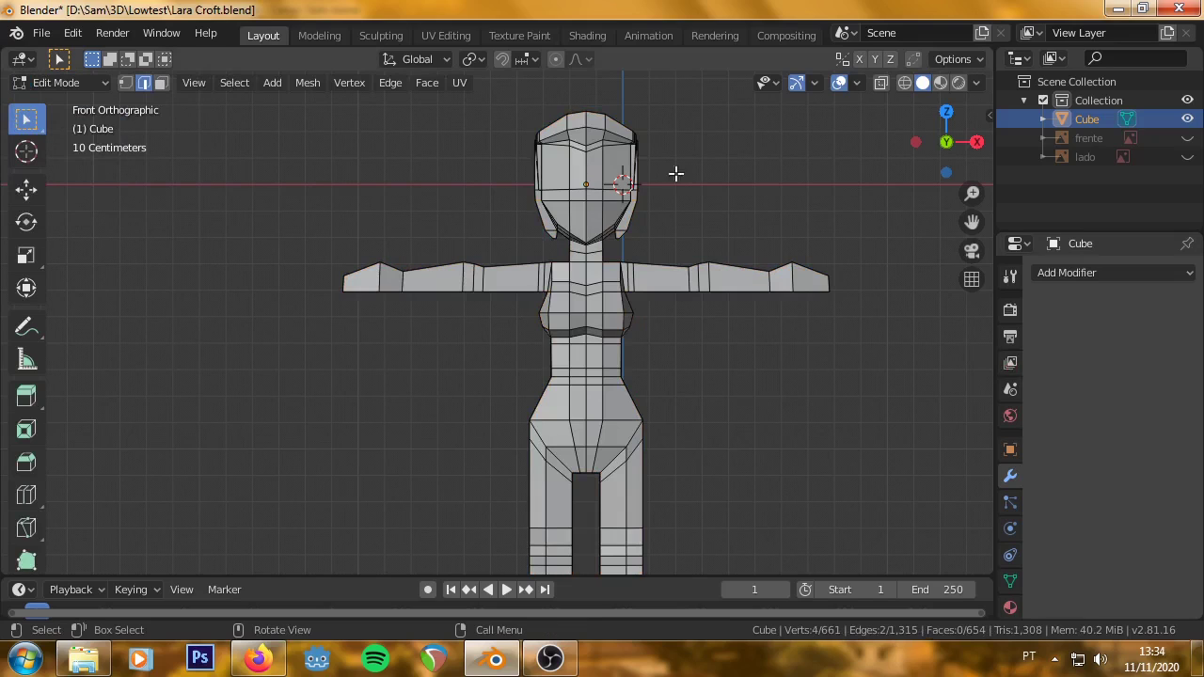
Switch to face select and pick a few faces on the character's head.
{"action": "left_click", "coordinate": [160, 81]}
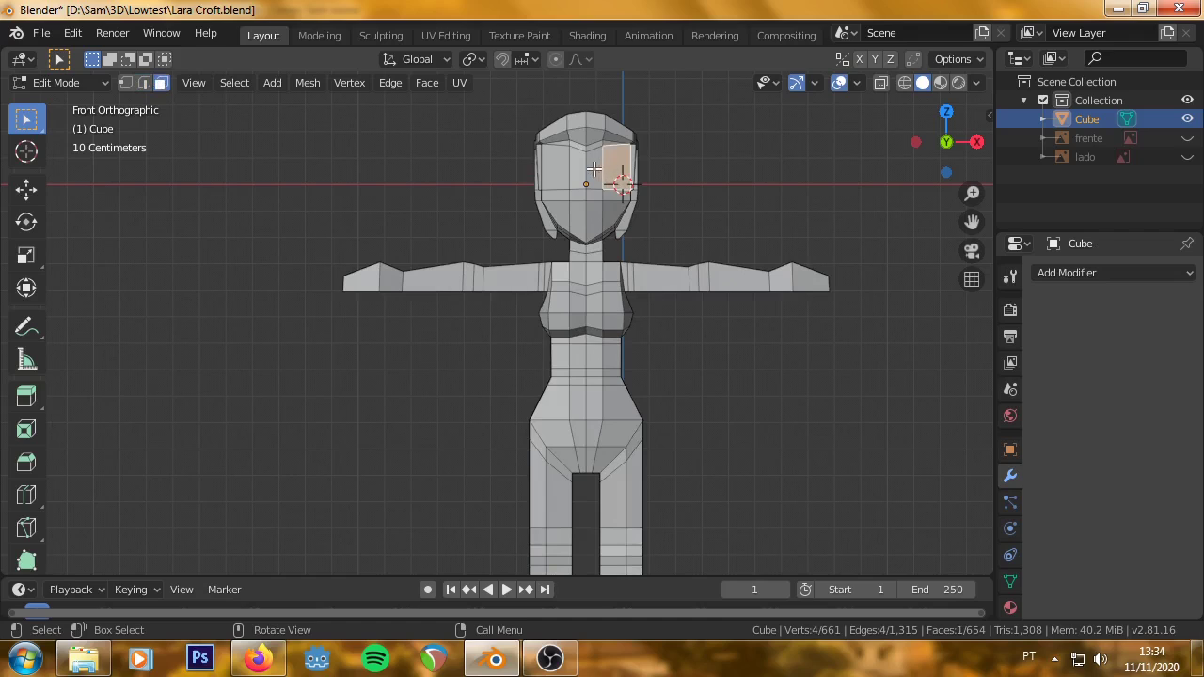
{"action": "left_click", "coordinate": [592, 170]}
{"action": "left_click", "coordinate": [550, 185]}
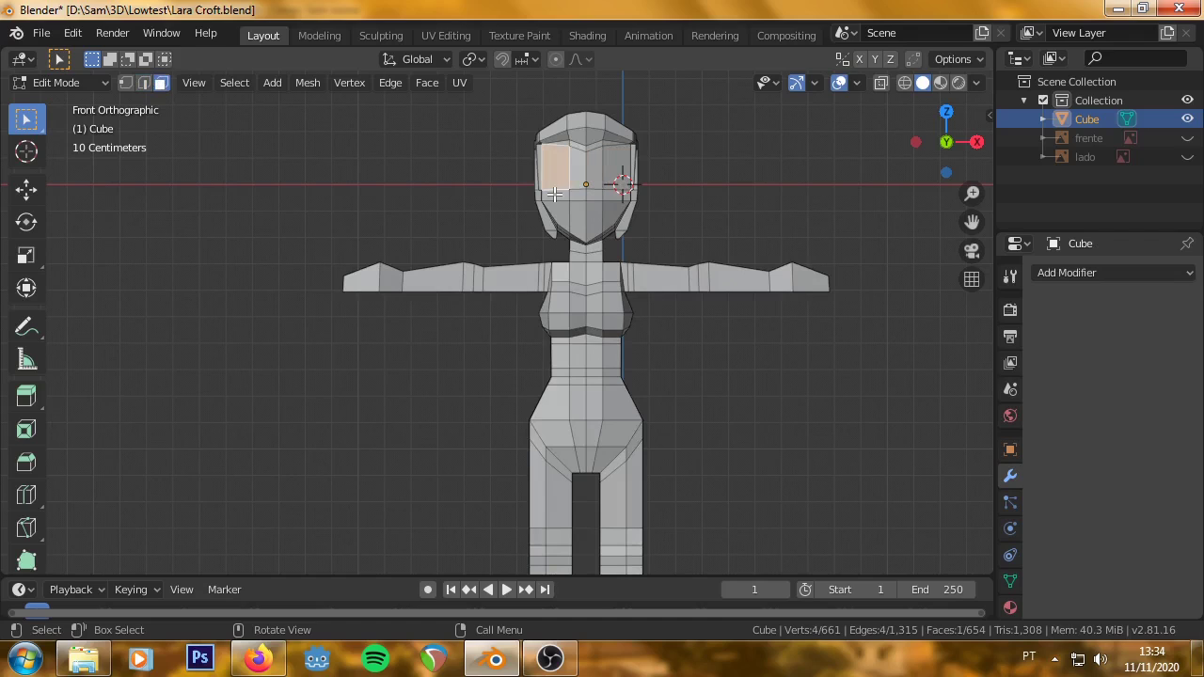
{"action": "left_click", "coordinate": [554, 195]}
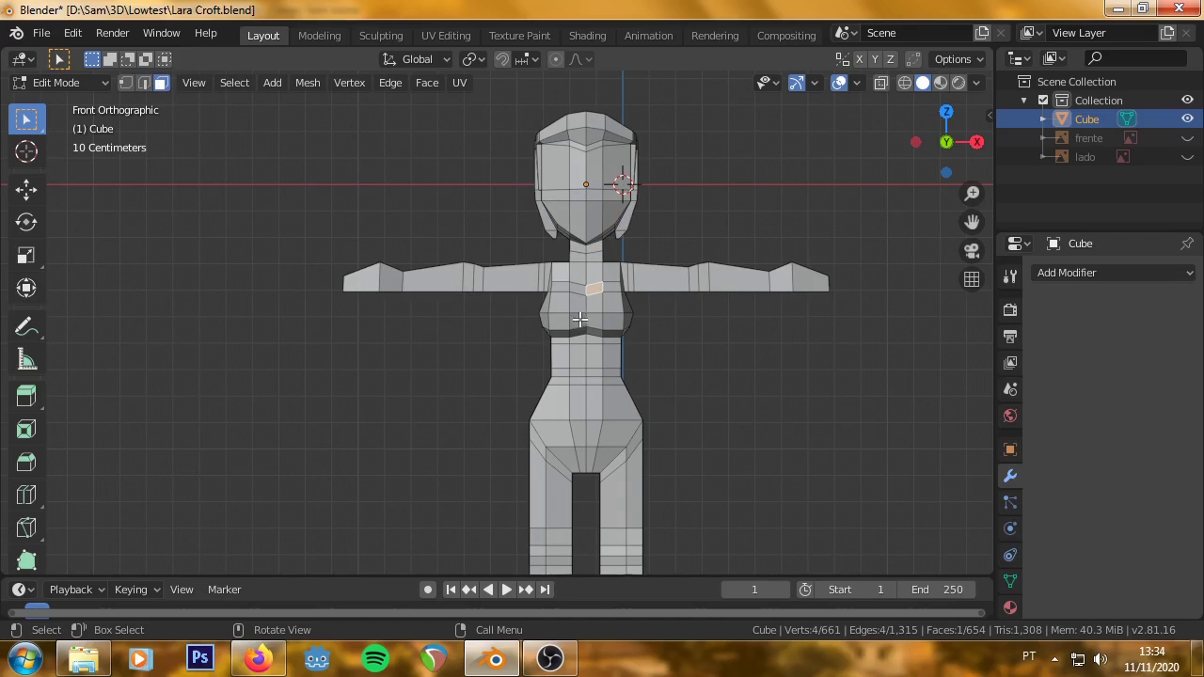
Box-select with B, narrowing the selection to only the faces on top of the head, then inspect it.
{"action": "key", "text": "b"}
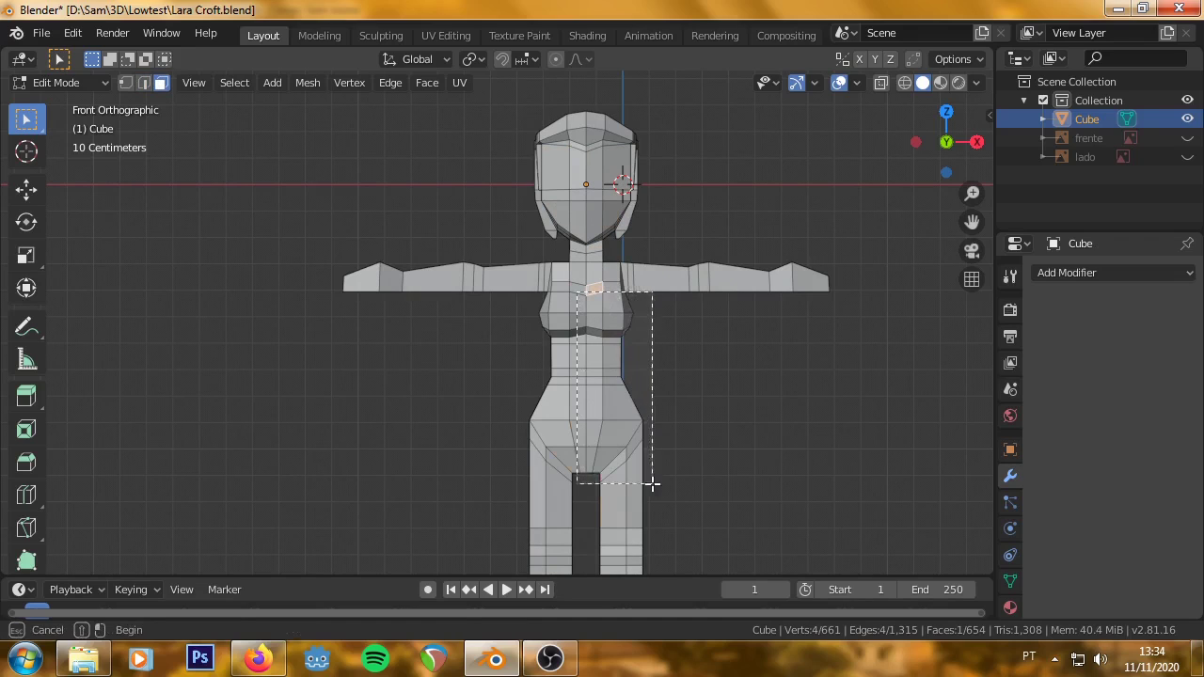
{"action": "left_click_drag", "start_coordinate": [623, 384], "coordinate": [658, 525]}
{"action": "left_click_drag", "start_coordinate": [533, 205], "coordinate": [698, 521]}
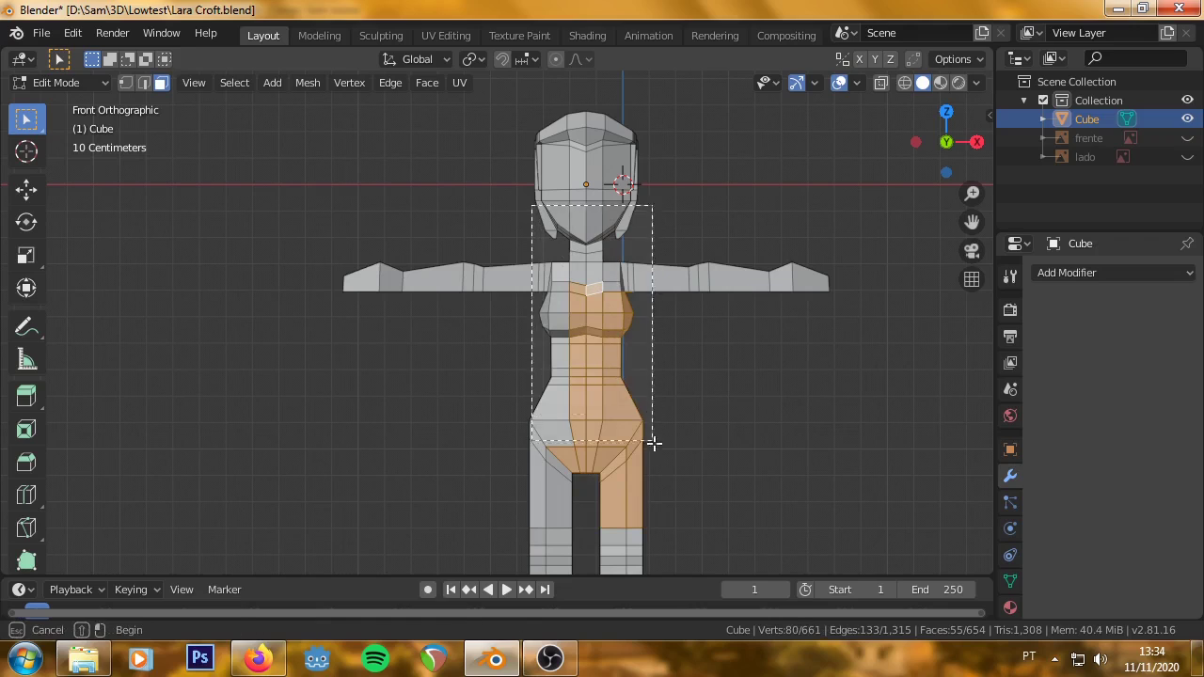
{"action": "mouse_move", "coordinate": [301, 233]}
{"action": "left_mouse_down", "text": "shift"}
{"action": "mouse_move", "coordinate": [446, 358]}
{"action": "mouse_move", "coordinate": [546, 390]}
{"action": "left_mouse_up", "text": "shift"}
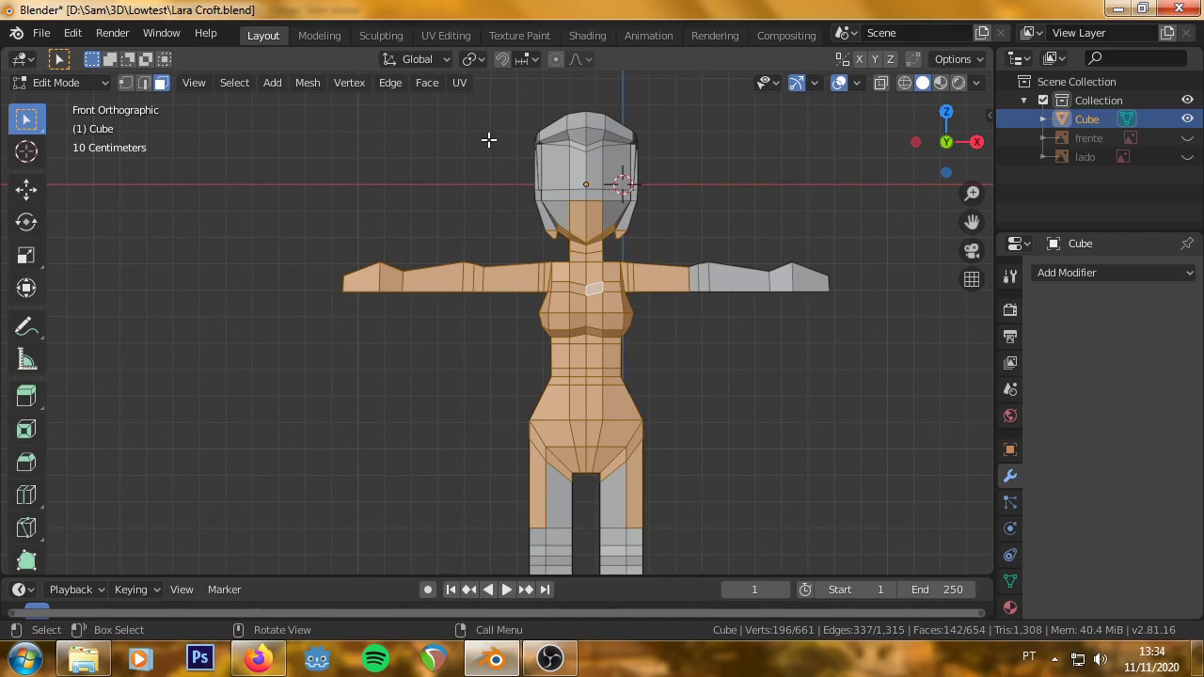
{"action": "left_click_drag", "start_coordinate": [488, 140], "coordinate": [759, 356]}
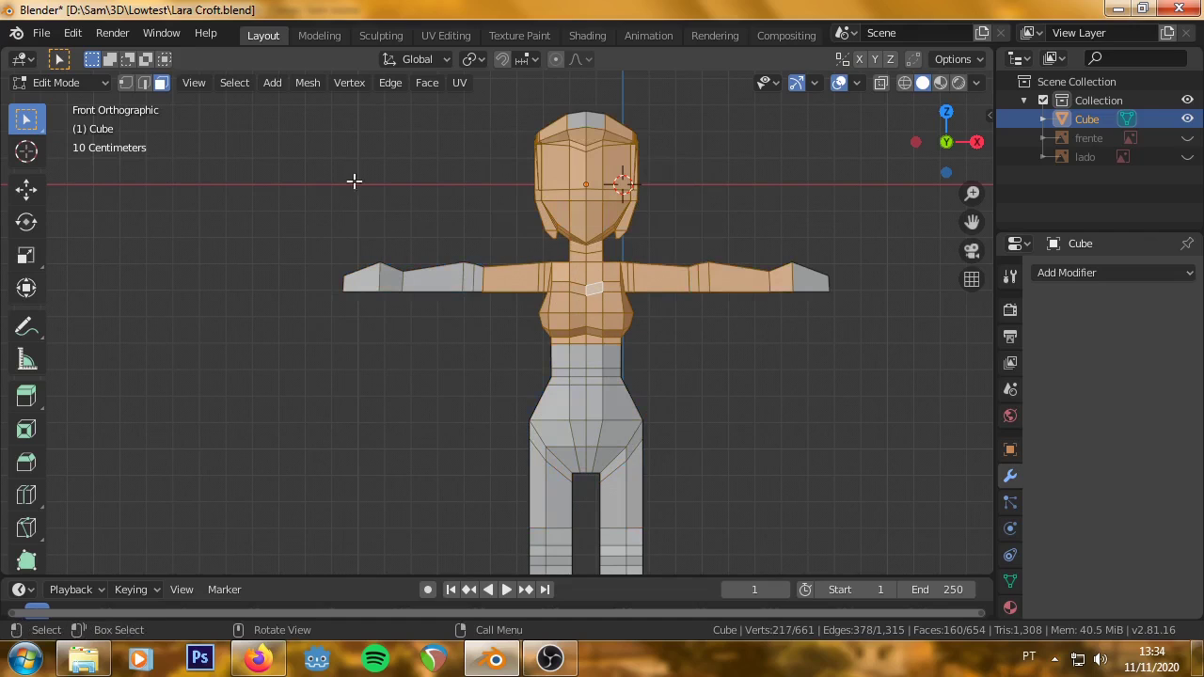
{"action": "left_click_drag", "start_coordinate": [516, 95], "coordinate": [650, 201]}
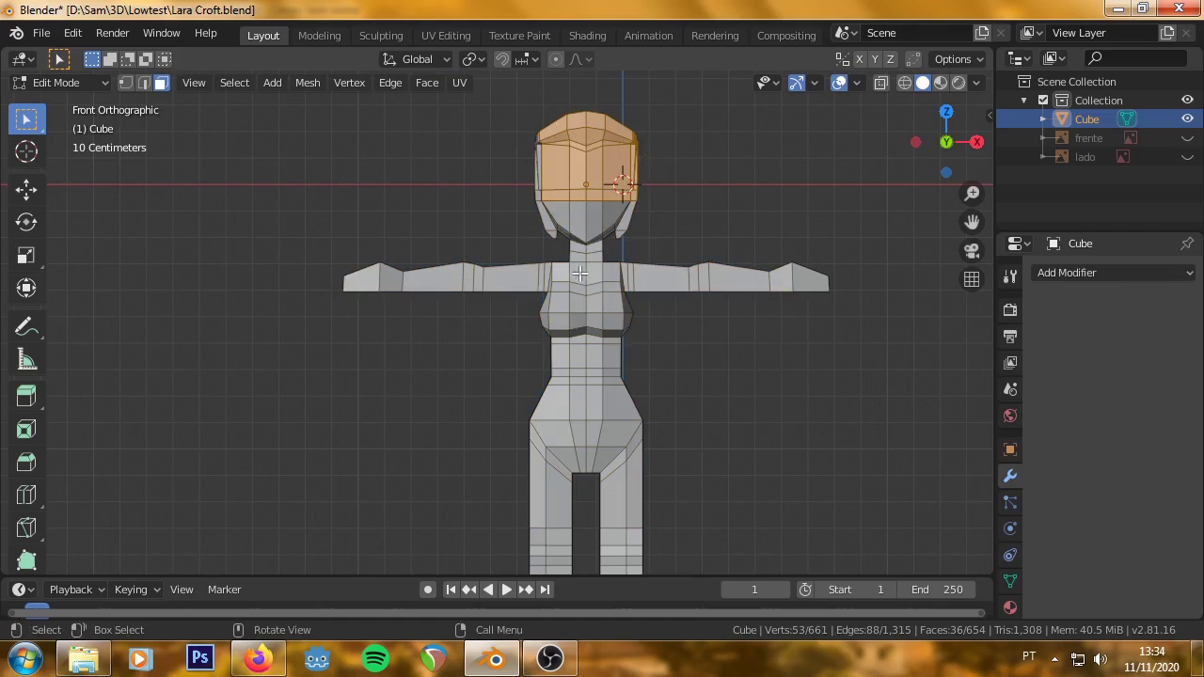
{"action": "middle_click_drag", "start_coordinate": [580, 274], "coordinate": [693, 360]}
{"action": "mouse_move", "coordinate": [365, 294]}
{"action": "middle_mouse_down"}
{"action": "mouse_move", "coordinate": [434, 322]}
{"action": "mouse_move", "coordinate": [634, 309]}
{"action": "mouse_move", "coordinate": [471, 317]}
{"action": "mouse_move", "coordinate": [596, 290]}
{"action": "mouse_move", "coordinate": [423, 220]}
{"action": "mouse_move", "coordinate": [423, 234]}
{"action": "mouse_move", "coordinate": [511, 277]}
{"action": "middle_mouse_up"}
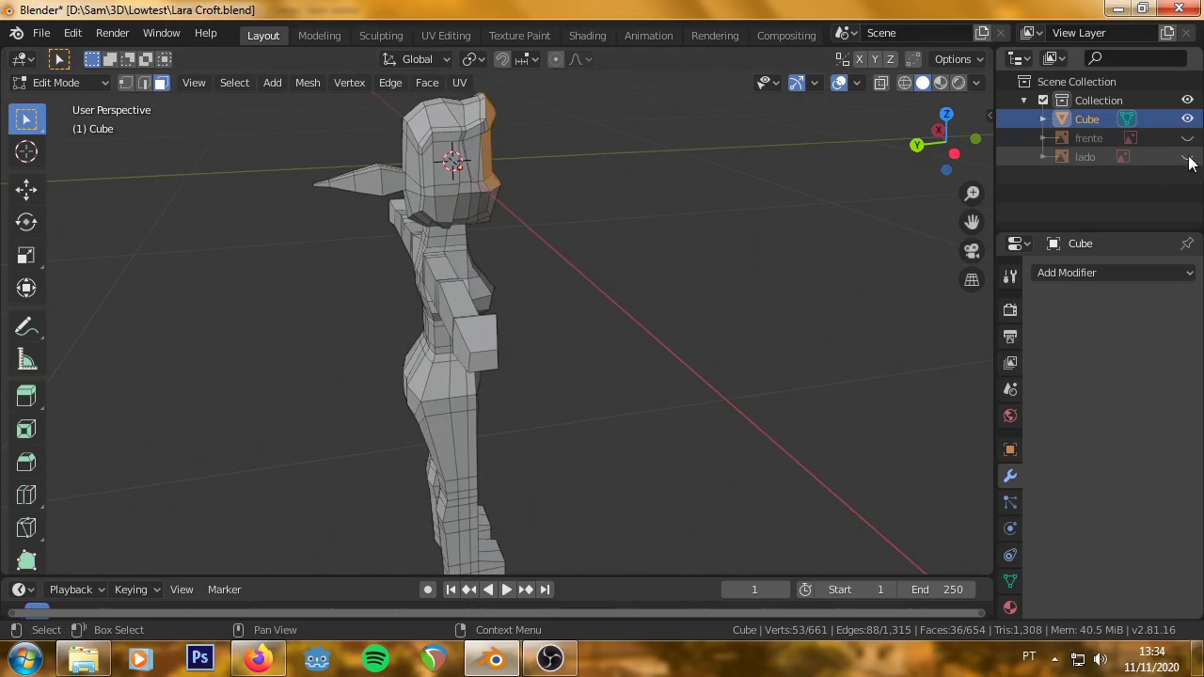
{"action": "mouse_move", "coordinate": [553, 308]}
{"action": "middle_mouse_down"}
{"action": "mouse_move", "coordinate": [397, 212]}
{"action": "mouse_move", "coordinate": [583, 492]}
{"action": "mouse_move", "coordinate": [597, 479]}
{"action": "mouse_move", "coordinate": [503, 285]}
{"action": "mouse_move", "coordinate": [530, 357]}
{"action": "middle_mouse_up"}
{"action": "scroll", "coordinate": [635, 444], "scroll_direction": "up", "scroll_amount": 4}
{"action": "scroll", "coordinate": [640, 449], "scroll_direction": "up", "scroll_amount": 1}
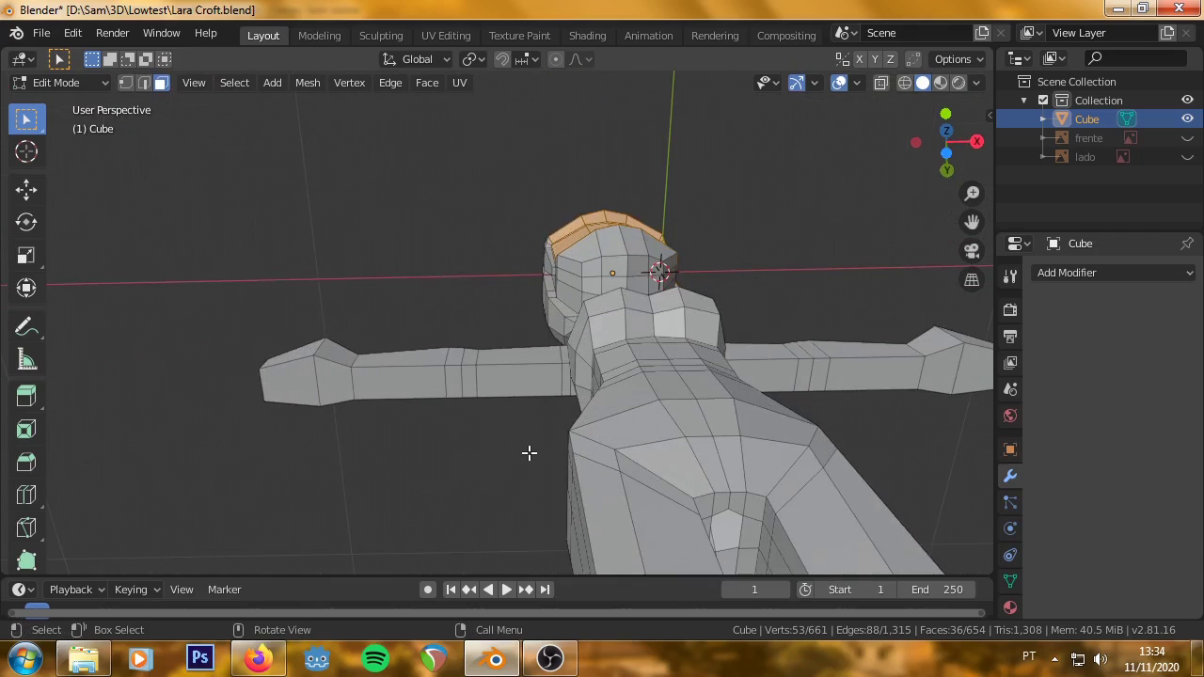
In vertex mode, subdivide the crotch edge between the legs.
{"action": "middle_click_drag", "start_coordinate": [559, 449], "coordinate": [602, 432]}
{"action": "key", "text": "1"}
{"action": "left_click", "coordinate": [602, 432]}
{"action": "right_click", "coordinate": [584, 428]}
{"action": "left_click", "coordinate": [527, 143]}
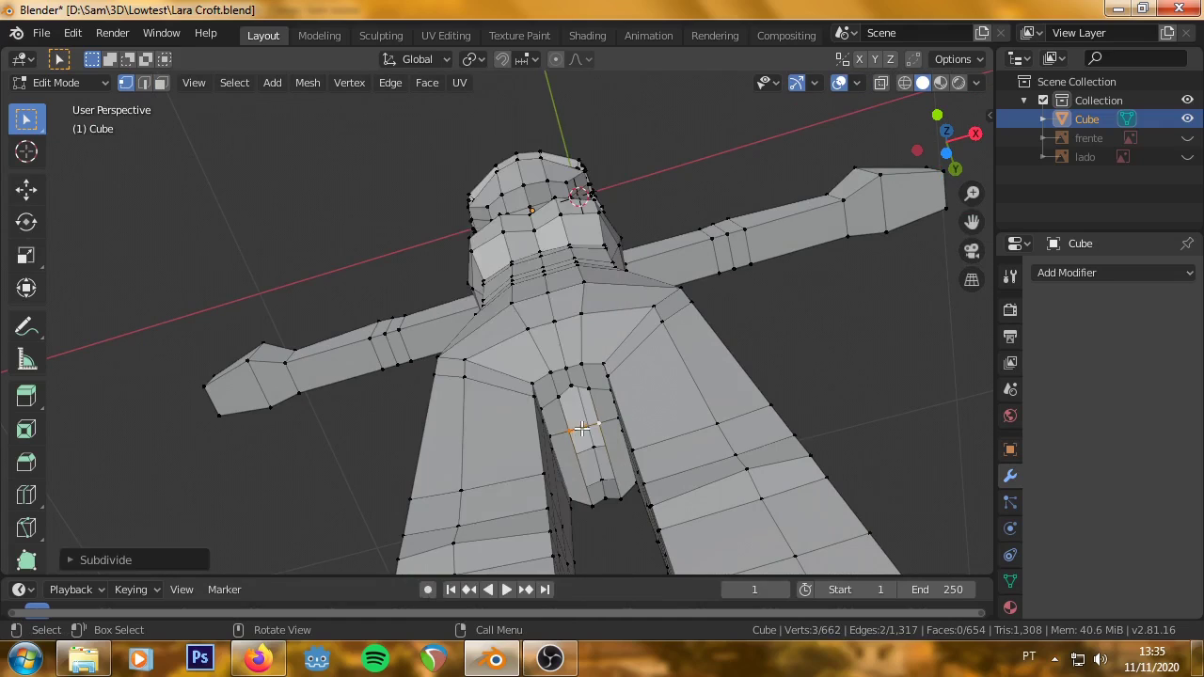
{"action": "middle_click_drag", "start_coordinate": [583, 428], "coordinate": [609, 473]}
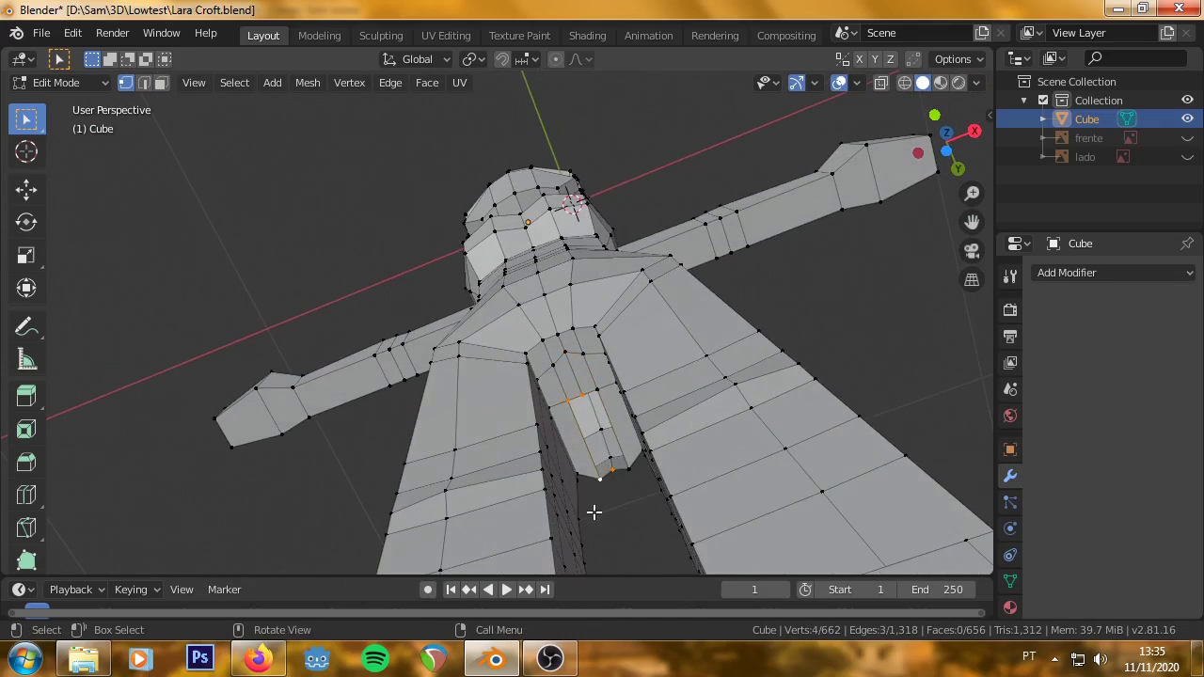
{"action": "scroll", "coordinate": [596, 388], "scroll_direction": "down", "scroll_amount": 5}
{"action": "mouse_move", "coordinate": [597, 388]}
{"action": "middle_mouse_down"}
{"action": "mouse_move", "coordinate": [629, 401]}
{"action": "mouse_move", "coordinate": [668, 443]}
{"action": "mouse_move", "coordinate": [376, 390]}
{"action": "mouse_move", "coordinate": [401, 317]}
{"action": "mouse_move", "coordinate": [292, 379]}
{"action": "mouse_move", "coordinate": [234, 443]}
{"action": "mouse_move", "coordinate": [577, 392]}
{"action": "mouse_move", "coordinate": [492, 453]}
{"action": "middle_mouse_up"}
{"action": "scroll", "coordinate": [377, 389], "scroll_direction": "up", "scroll_amount": 3}
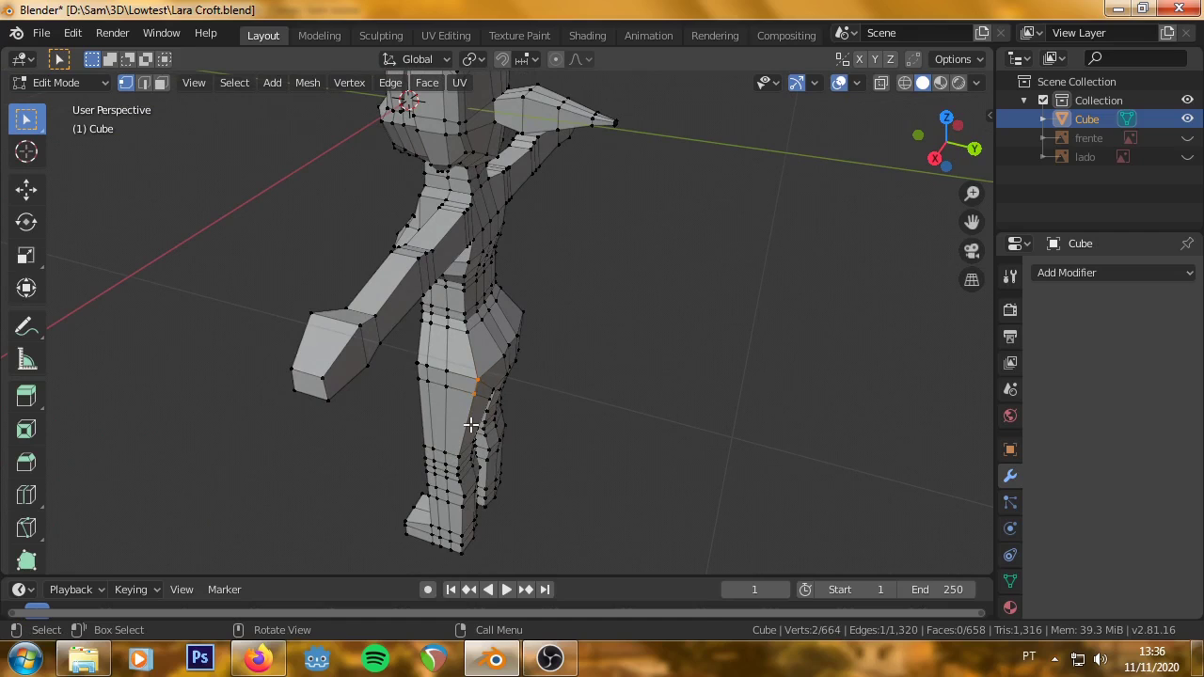
Move the two new crotch vertices along Y onto the inner leg and check the result.
{"action": "left_click", "coordinate": [471, 424], "text": "shift"}
{"action": "key", "text": "g"}
{"action": "left_click", "coordinate": [572, 363]}
{"action": "key", "text": "g"}
{"action": "key", "text": "y"}
{"action": "mouse_move", "coordinate": [572, 363]}
{"action": "middle_mouse_down"}
{"action": "mouse_move", "coordinate": [445, 411]}
{"action": "mouse_move", "coordinate": [517, 351]}
{"action": "mouse_move", "coordinate": [454, 351]}
{"action": "mouse_move", "coordinate": [403, 403]}
{"action": "middle_mouse_up"}
{"action": "key", "text": "alt+a"}
{"action": "scroll", "coordinate": [433, 272], "scroll_direction": "down", "scroll_amount": 5}
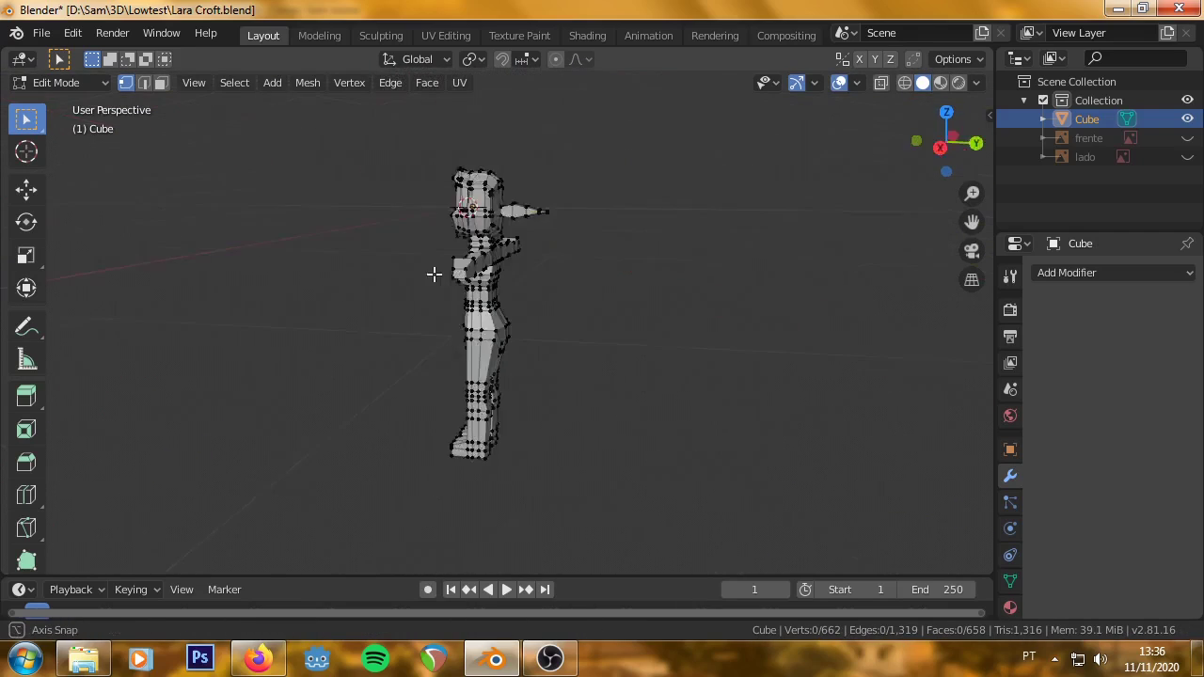
{"action": "mouse_move", "coordinate": [433, 272]}
{"action": "middle_mouse_down"}
{"action": "mouse_move", "coordinate": [152, 327]}
{"action": "mouse_move", "coordinate": [234, 325]}
{"action": "middle_mouse_up"}
{"action": "scroll", "coordinate": [315, 279], "scroll_direction": "up", "scroll_amount": 3}
{"action": "scroll", "coordinate": [420, 195], "scroll_direction": "up", "scroll_amount": 3}
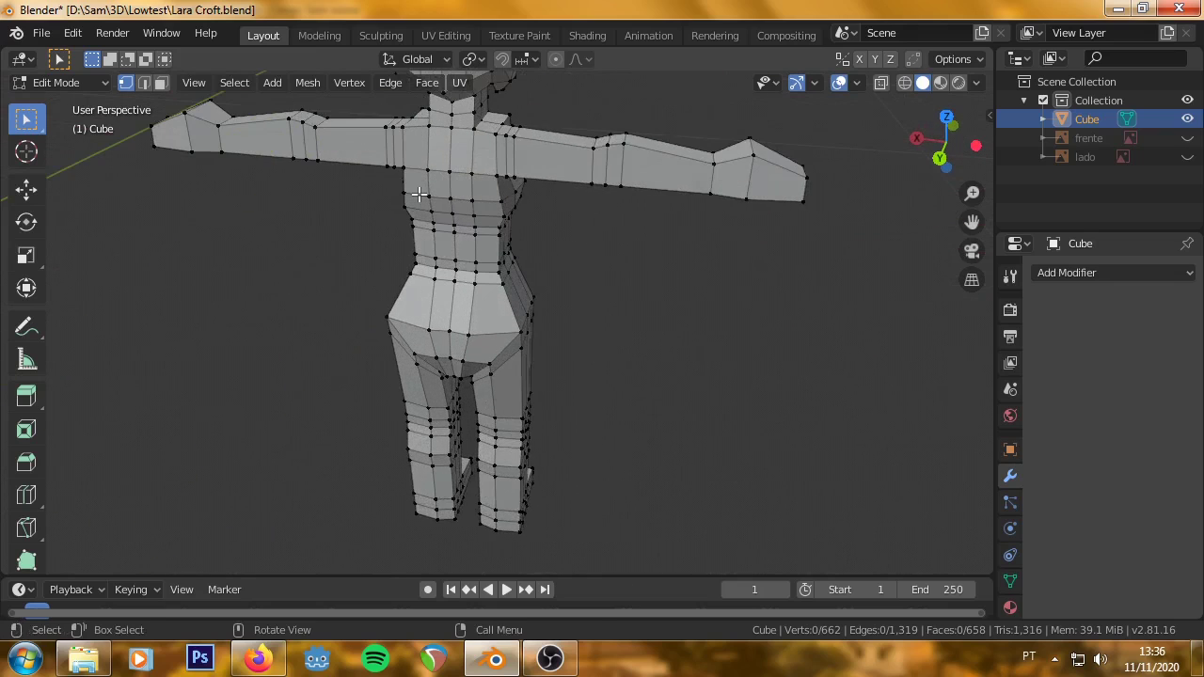
{"action": "mouse_move", "coordinate": [421, 195]}
{"action": "middle_mouse_down"}
{"action": "mouse_move", "coordinate": [428, 261]}
{"action": "mouse_move", "coordinate": [512, 406]}
{"action": "mouse_move", "coordinate": [490, 346]}
{"action": "middle_mouse_up"}
{"action": "scroll", "coordinate": [429, 260], "scroll_direction": "up", "scroll_amount": 2}
{"action": "scroll", "coordinate": [438, 226], "scroll_direction": "up", "scroll_amount": 3}
{"action": "scroll", "coordinate": [512, 407], "scroll_direction": "down", "scroll_amount": 2}
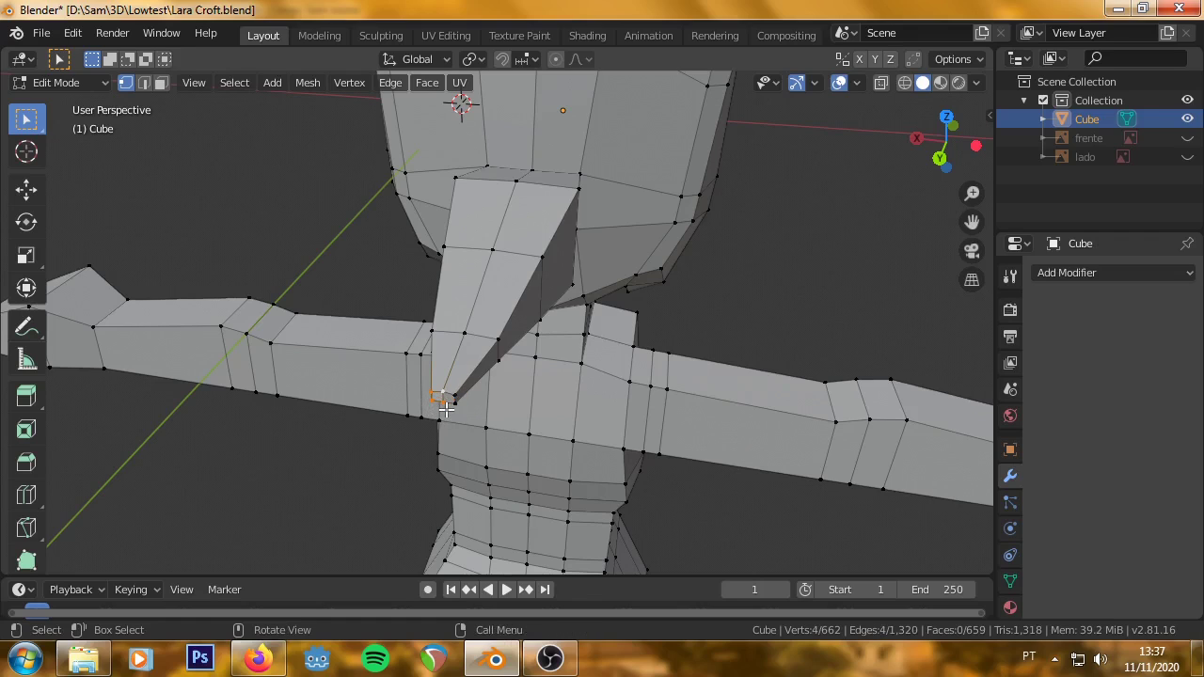
In Right Ortho view, pull the ponytail tip back along Y into a long point.
{"action": "key", "text": "KP_3"}
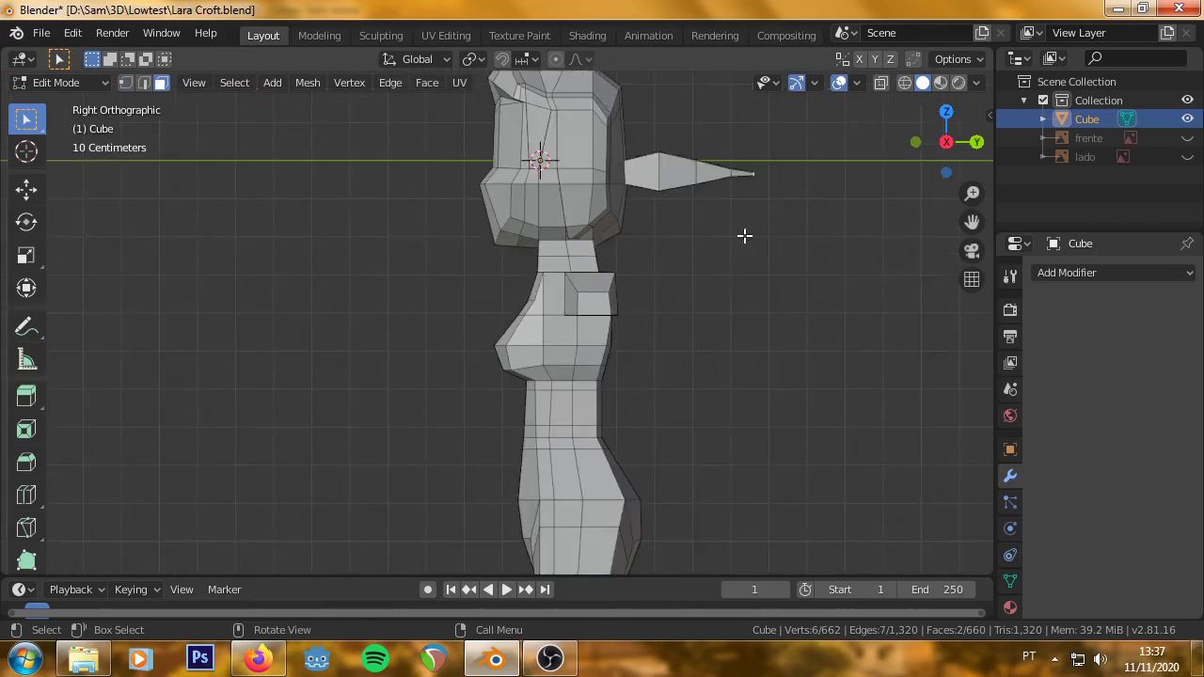
{"action": "key", "text": "g"}
{"action": "key", "text": "y"}
{"action": "left_click", "coordinate": [573, 339]}
{"action": "mouse_move", "coordinate": [573, 339]}
{"action": "middle_mouse_down"}
{"action": "mouse_move", "coordinate": [511, 219]}
{"action": "mouse_move", "coordinate": [489, 333]}
{"action": "middle_mouse_up"}
In edge select, pick an edge loop partway along the ponytail.
{"action": "left_click", "coordinate": [146, 82]}
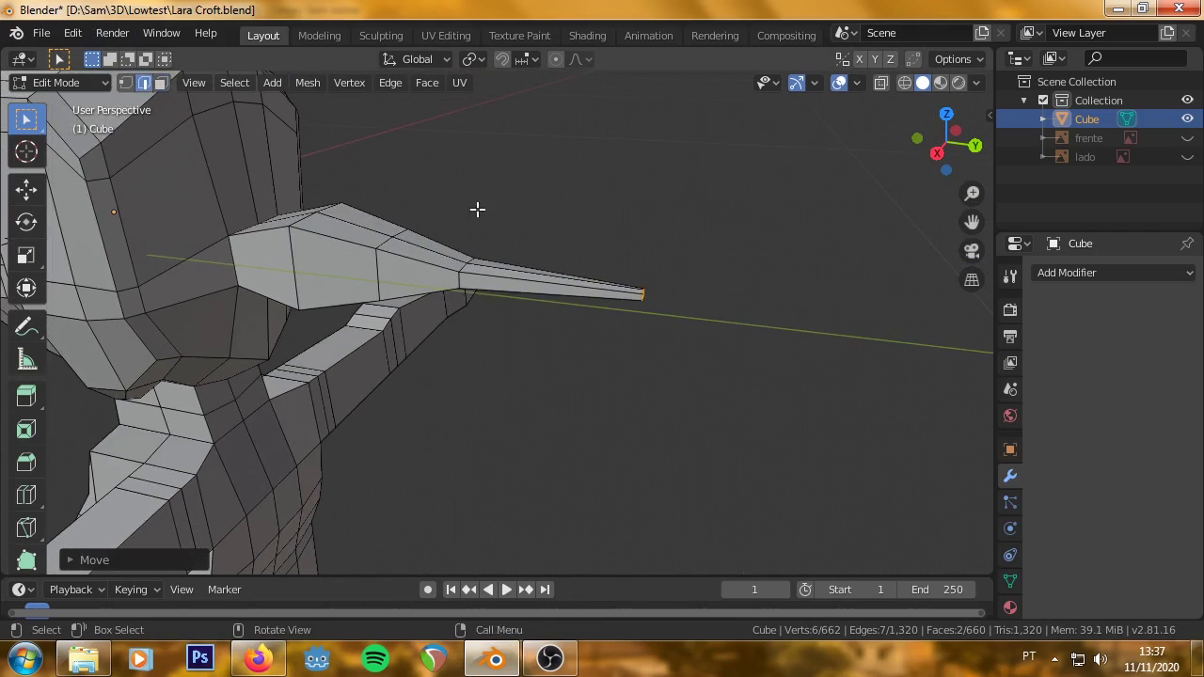
{"action": "middle_click_drag", "start_coordinate": [477, 208], "coordinate": [479, 241]}
{"action": "scroll", "coordinate": [480, 241], "scroll_direction": "up", "scroll_amount": 2}
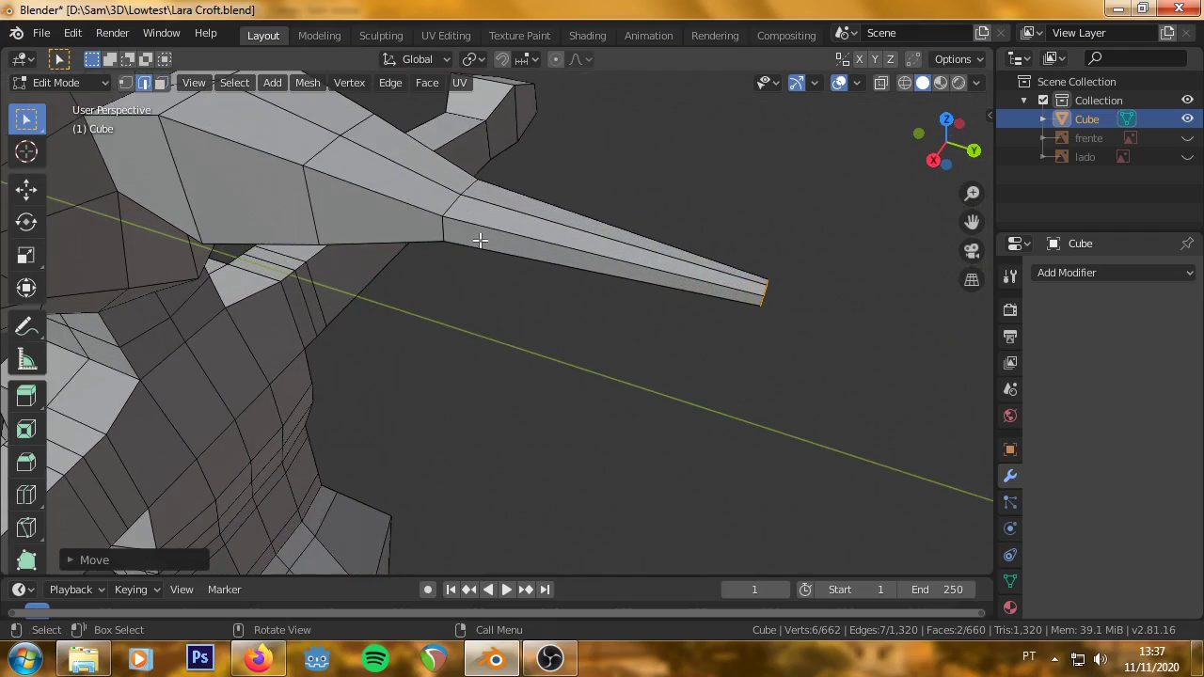
{"action": "left_click", "coordinate": [468, 186]}
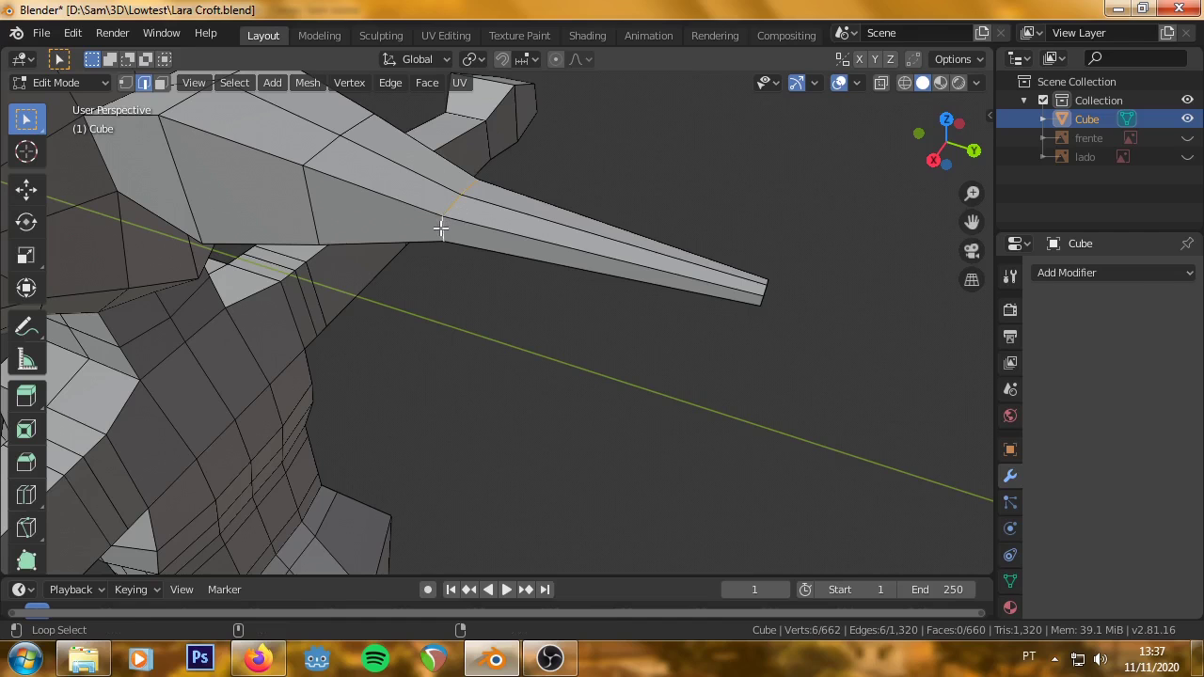
{"action": "scroll", "coordinate": [441, 229], "scroll_direction": "down", "scroll_amount": 5}
{"action": "mouse_move", "coordinate": [441, 229]}
{"action": "middle_mouse_down"}
{"action": "mouse_move", "coordinate": [582, 257]}
{"action": "mouse_move", "coordinate": [570, 242]}
{"action": "mouse_move", "coordinate": [706, 292]}
{"action": "middle_mouse_up"}
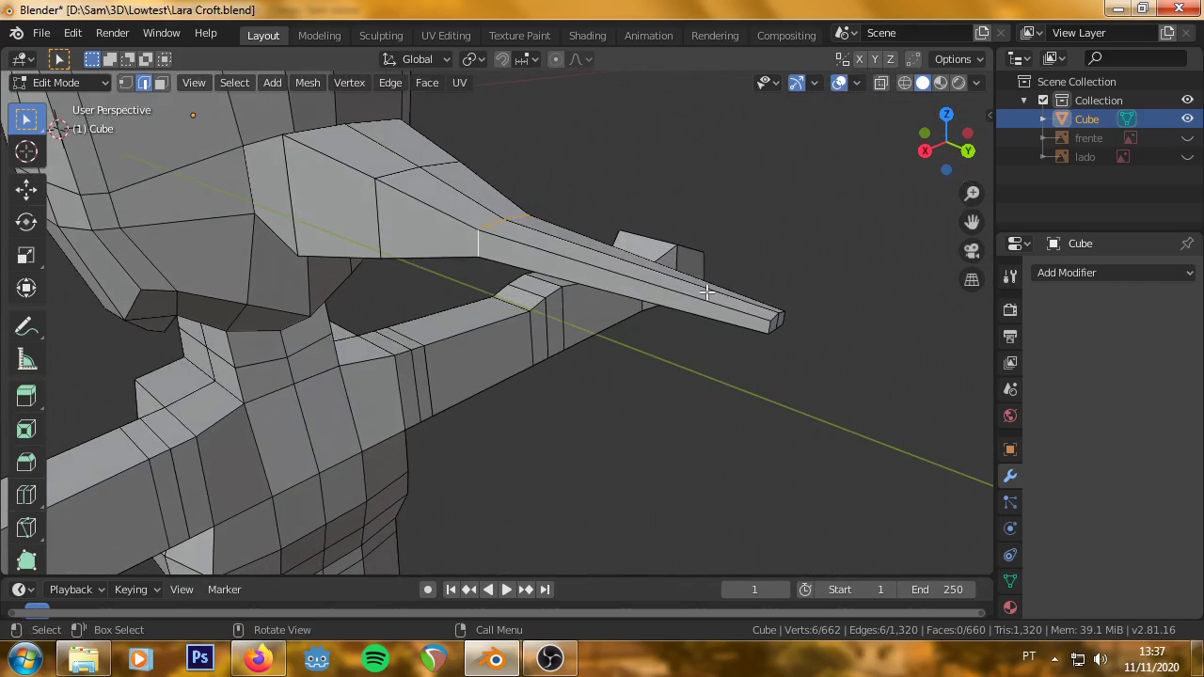
{"action": "key", "text": "KP_3"}
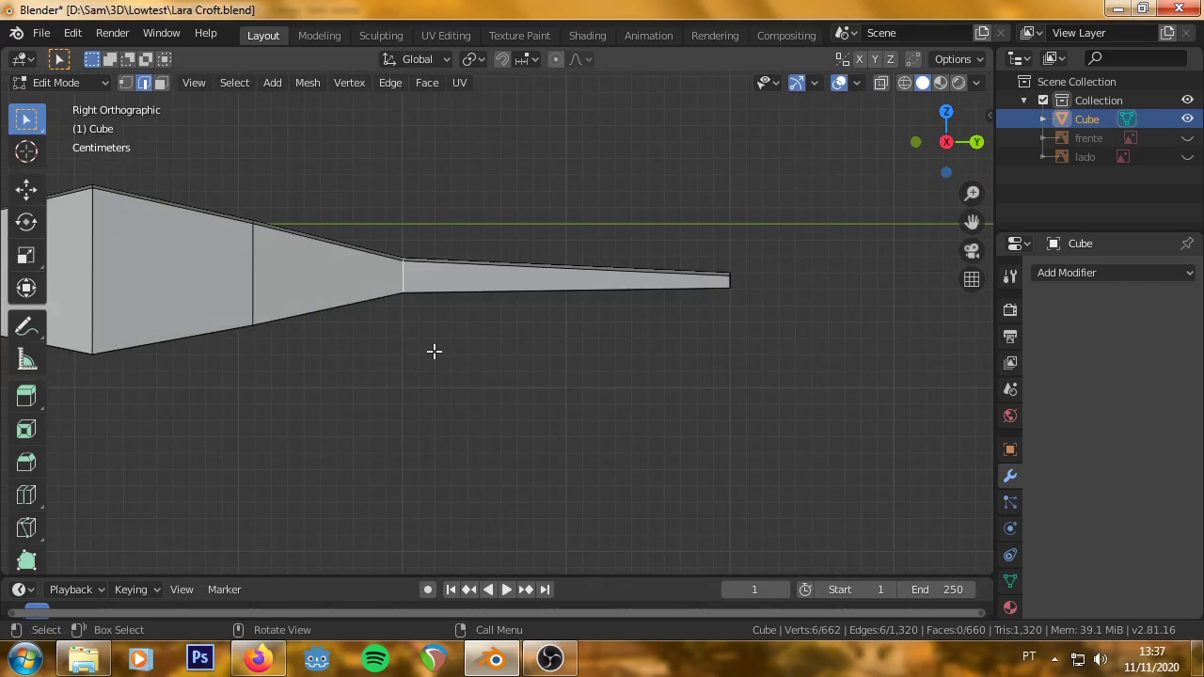
Move two ponytail edge loops along Y to shape its taper.
{"action": "key", "text": "g"}
{"action": "key", "text": "y"}
{"action": "left_click", "coordinate": [514, 357]}
{"action": "scroll", "coordinate": [339, 261], "scroll_direction": "down", "scroll_amount": 2}
{"action": "left_click", "coordinate": [338, 262]}
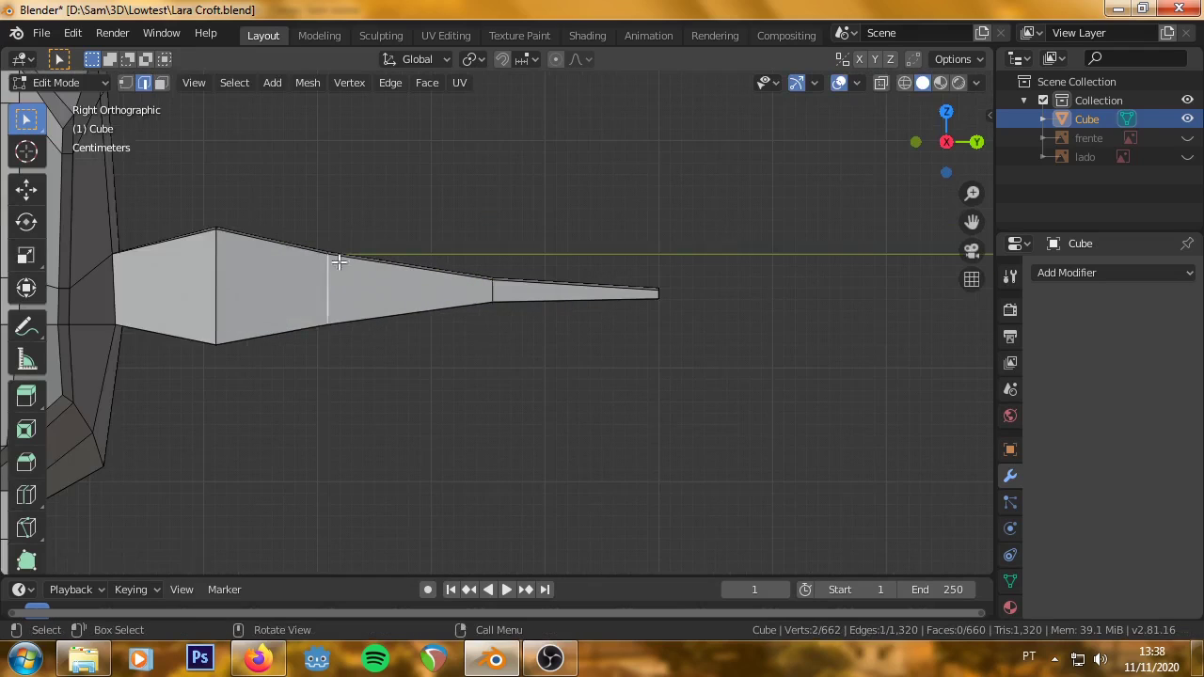
{"action": "left_click", "coordinate": [338, 262], "text": "alt"}
{"action": "middle_click_drag", "start_coordinate": [338, 262], "coordinate": [405, 169]}
{"action": "key", "text": "KP_3"}
{"action": "key", "text": "g"}
{"action": "key", "text": "y"}
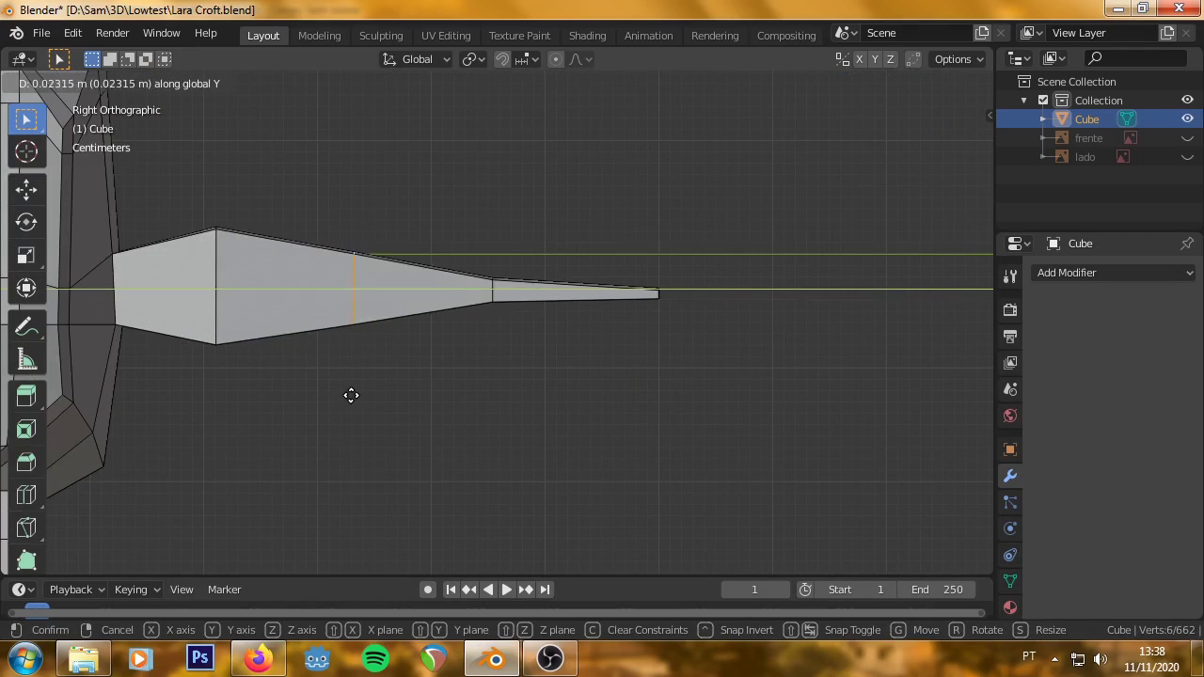
{"action": "left_click", "coordinate": [342, 395]}
{"action": "middle_click_drag", "start_coordinate": [342, 395], "coordinate": [492, 212]}
Slide another ponytail edge loop into place and shift its vertices along Z.
{"action": "key", "text": "KP_3"}
{"action": "middle_click_drag", "start_coordinate": [502, 420], "coordinate": [502, 338]}
{"action": "key", "text": "KP_3"}
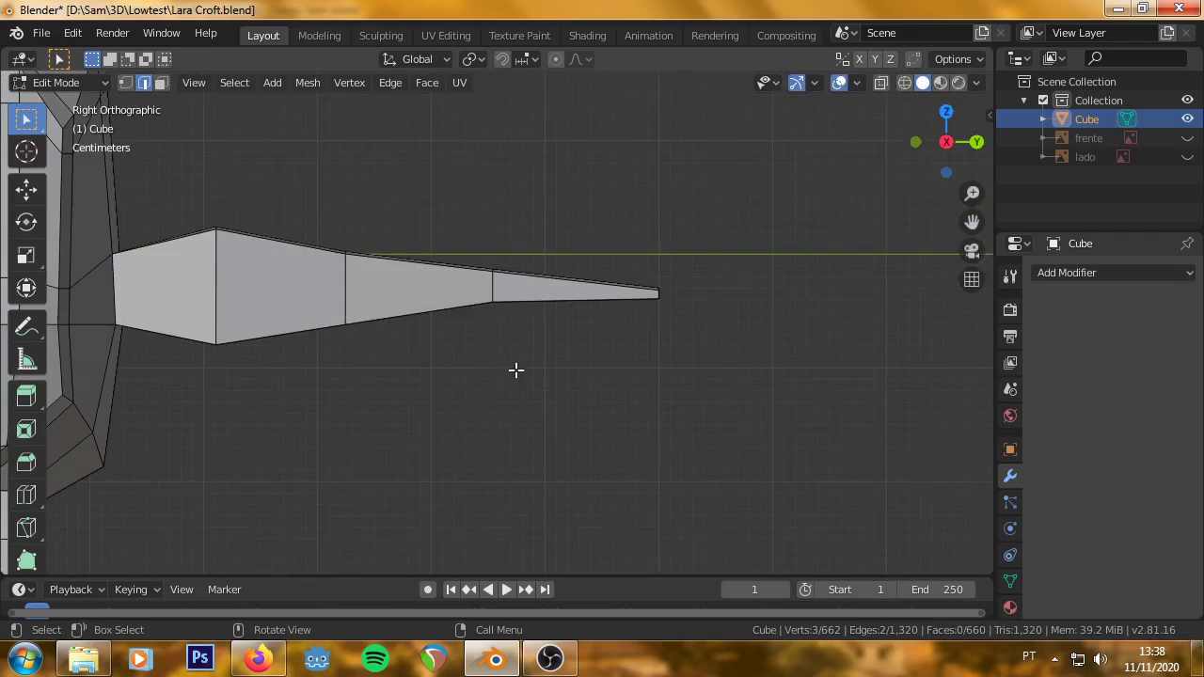
{"action": "key", "text": "g"}
{"action": "key", "text": "z"}
{"action": "left_click", "coordinate": [511, 376]}
{"action": "scroll", "coordinate": [516, 329], "scroll_direction": "up", "scroll_amount": 2}
Add three Ctrl+R loop cuts along the ponytail, working toward its base.
{"action": "key", "text": "ctrl+r"}
{"action": "left_click", "coordinate": [519, 273]}
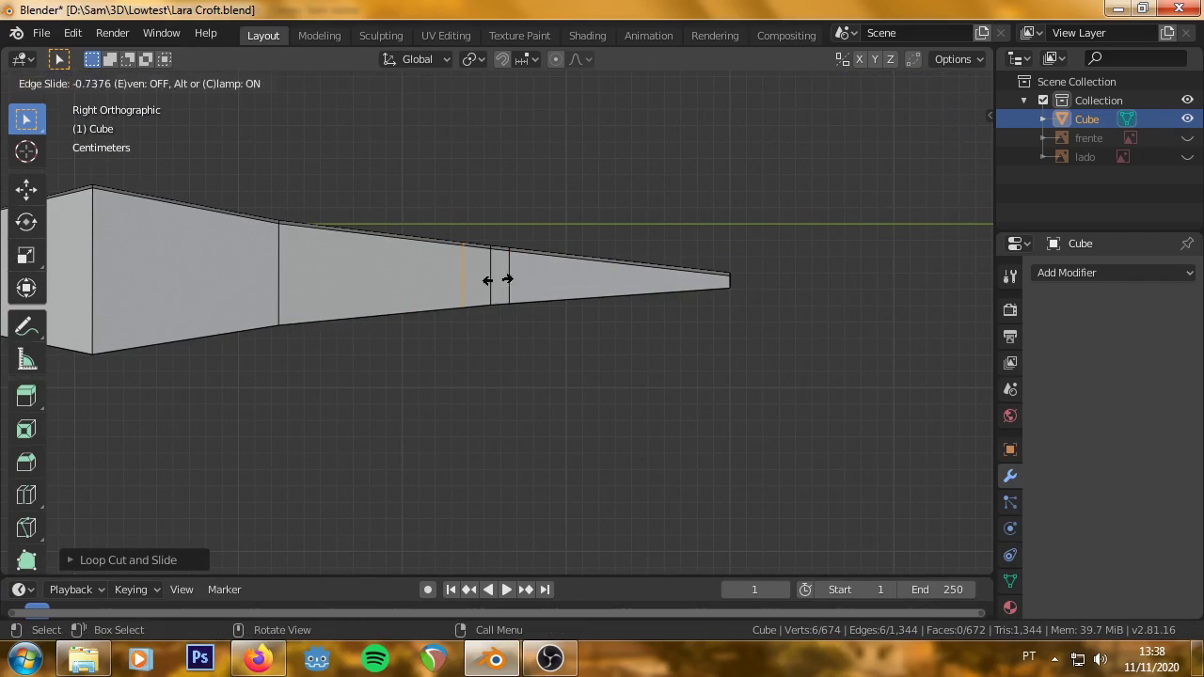
{"action": "left_click", "coordinate": [498, 279]}
{"action": "scroll", "coordinate": [239, 248], "scroll_direction": "down", "scroll_amount": 1}
{"action": "key", "text": "ctrl+r"}
{"action": "left_click", "coordinate": [314, 271]}
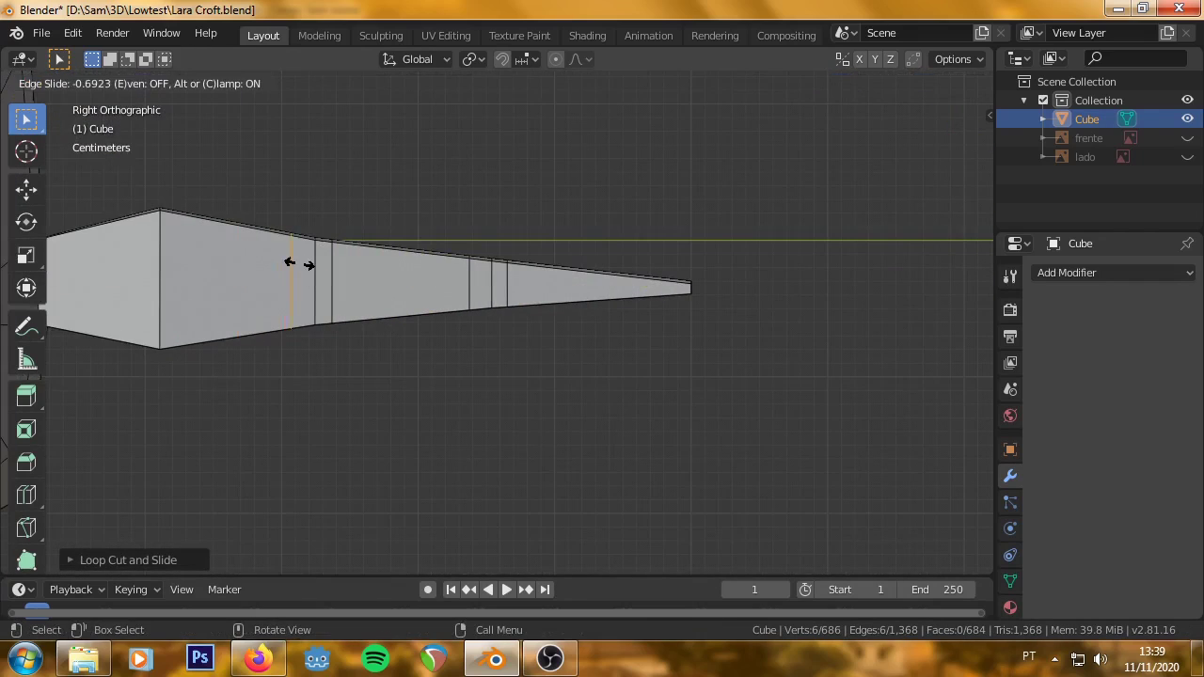
{"action": "left_click", "coordinate": [305, 270]}
{"action": "scroll", "coordinate": [301, 269], "scroll_direction": "down", "scroll_amount": 1}
{"action": "middle_click_drag", "start_coordinate": [301, 269], "coordinate": [255, 315]}
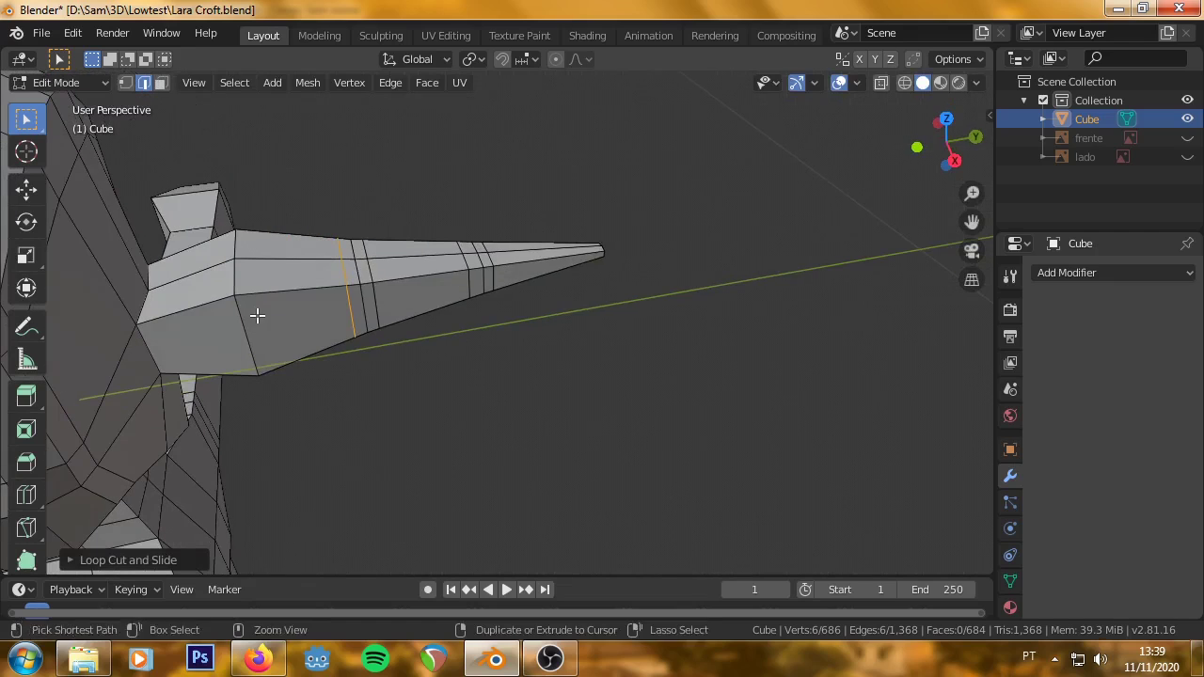
{"action": "key", "text": "ctrl+r"}
{"action": "left_click", "coordinate": [234, 329]}
{"action": "left_click", "coordinate": [141, 323]}
{"action": "scroll", "coordinate": [347, 372], "scroll_direction": "down", "scroll_amount": 5}
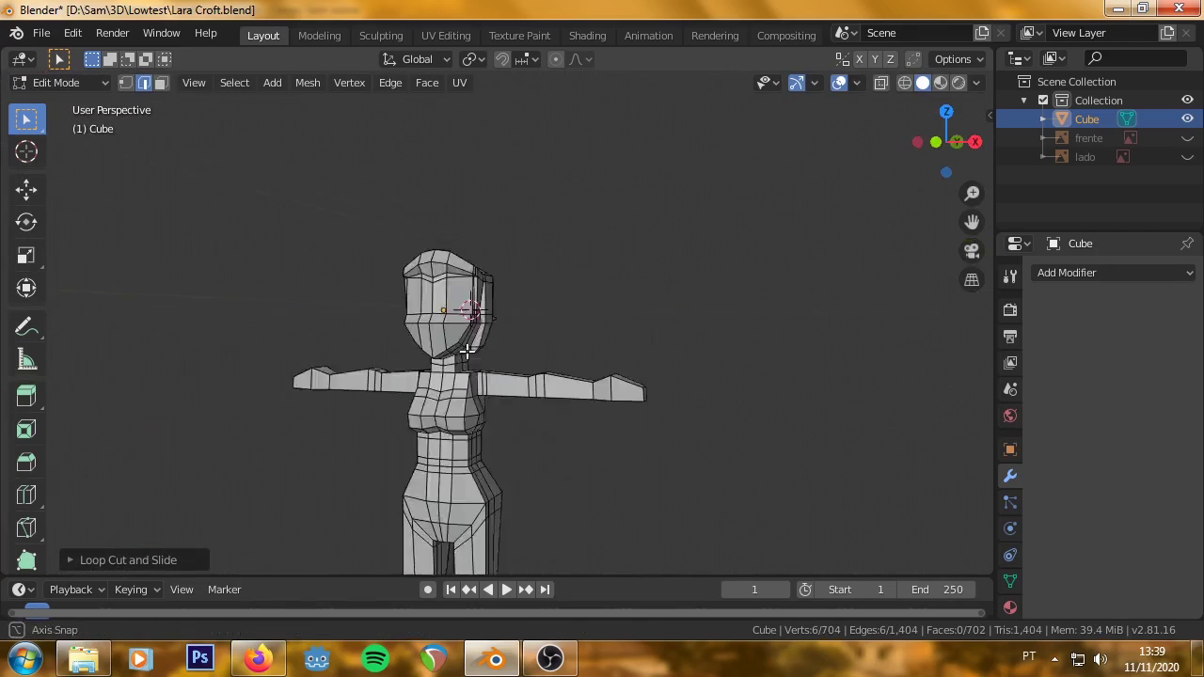
{"action": "left_click", "coordinate": [69, 83]}
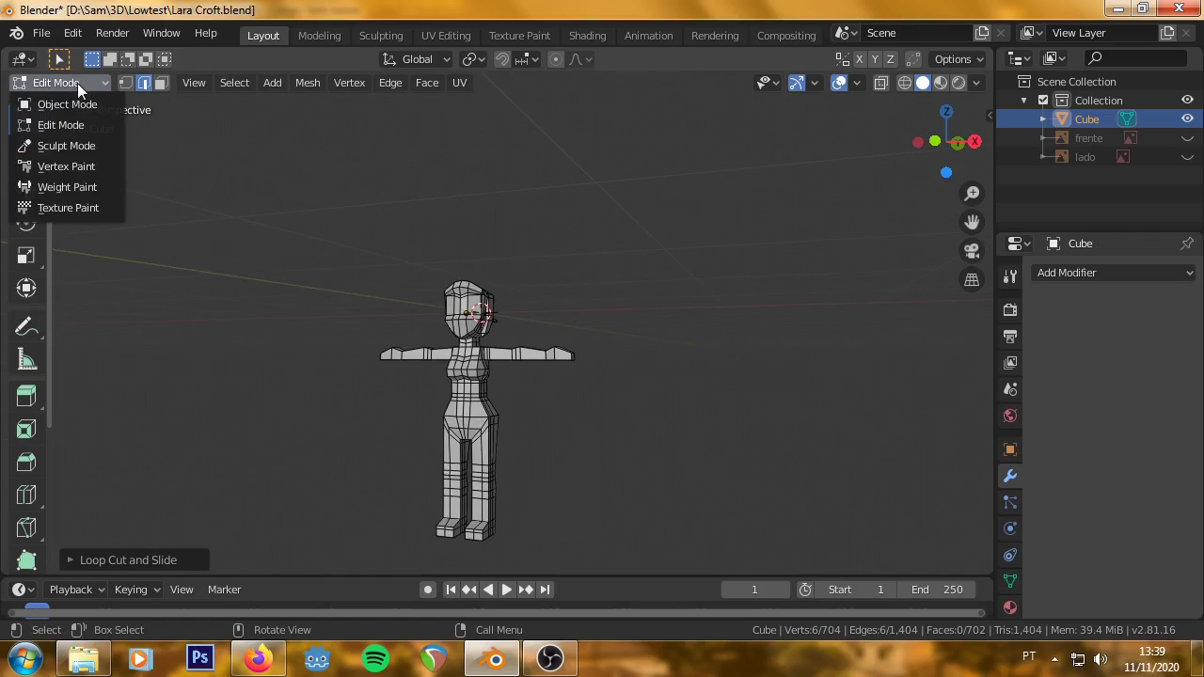
In Object Mode, set the material Base Color to peach (H 0.077, S 0.543, V 0.906) and preview it.
{"action": "left_click", "coordinate": [75, 105]}
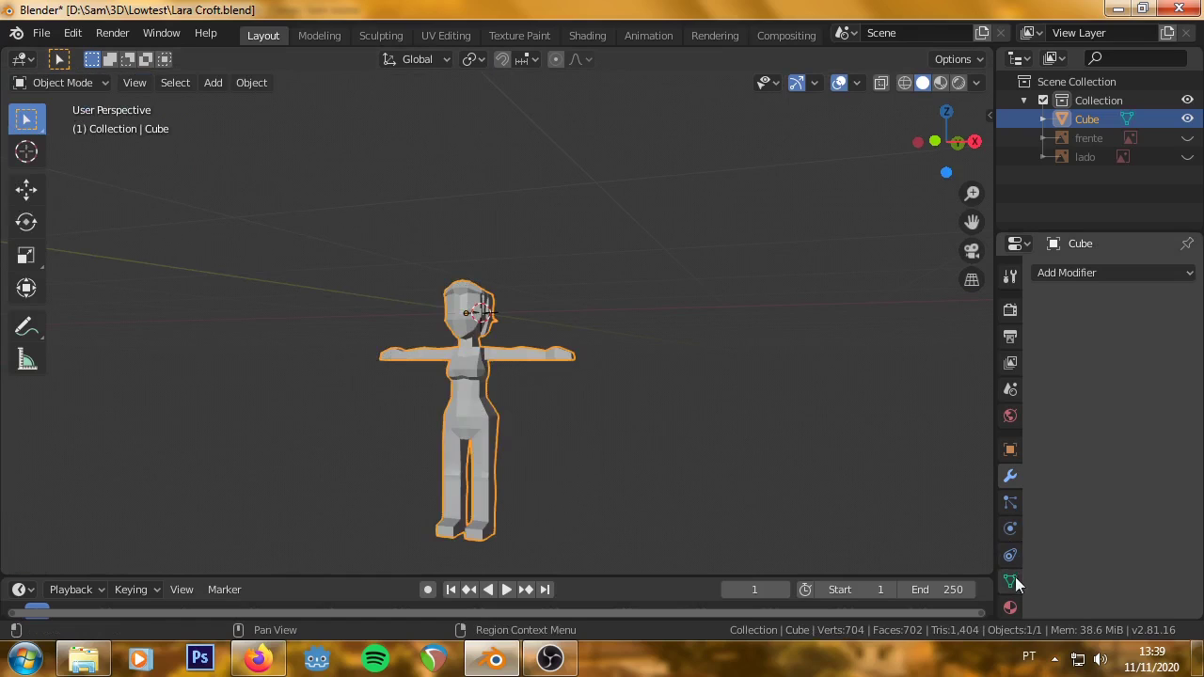
{"action": "left_click", "coordinate": [1010, 610]}
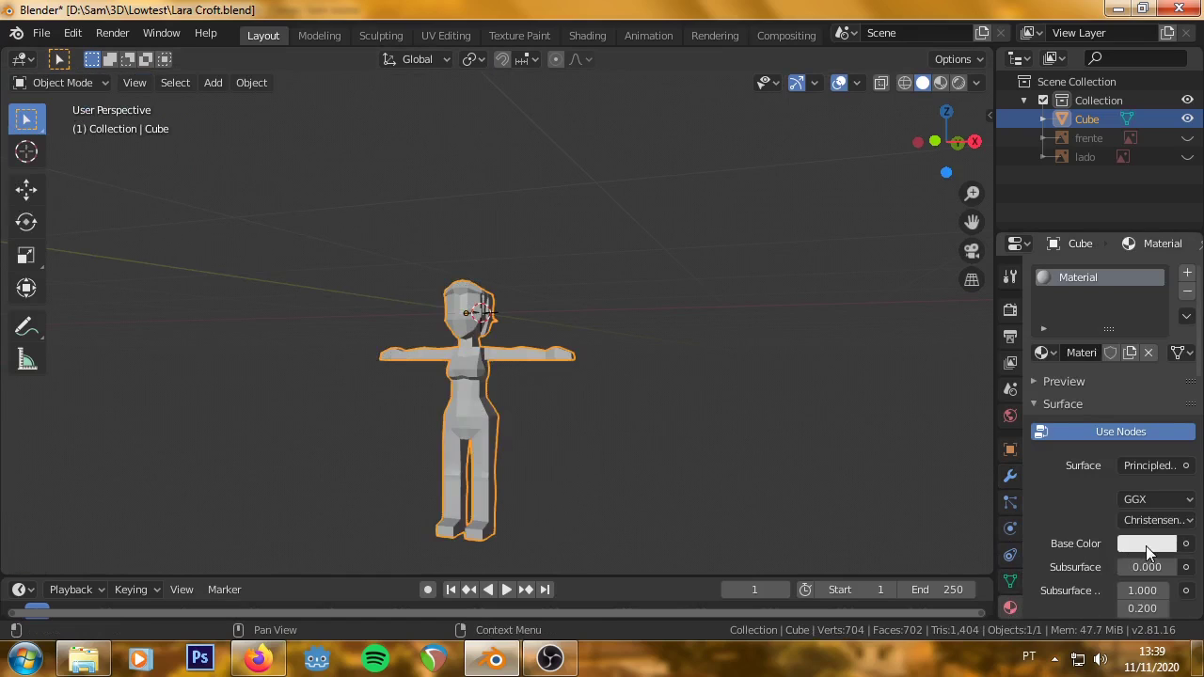
{"action": "left_click", "coordinate": [1146, 546]}
{"action": "left_click", "coordinate": [1073, 392]}
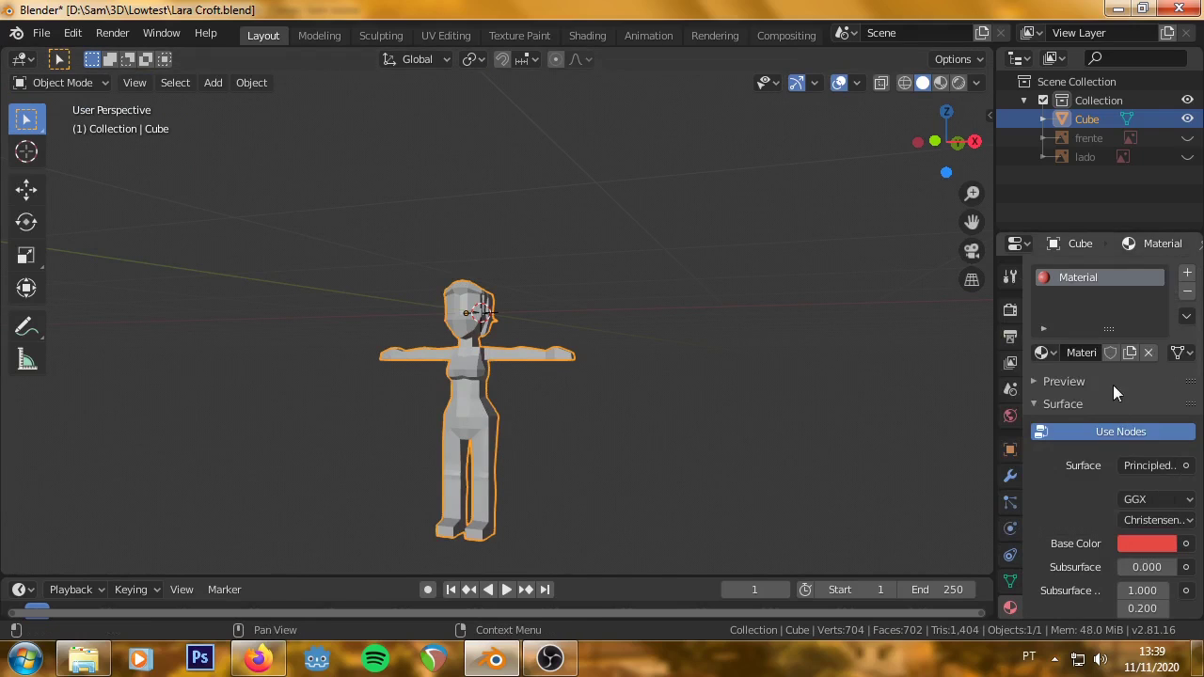
{"action": "left_click", "coordinate": [1145, 547]}
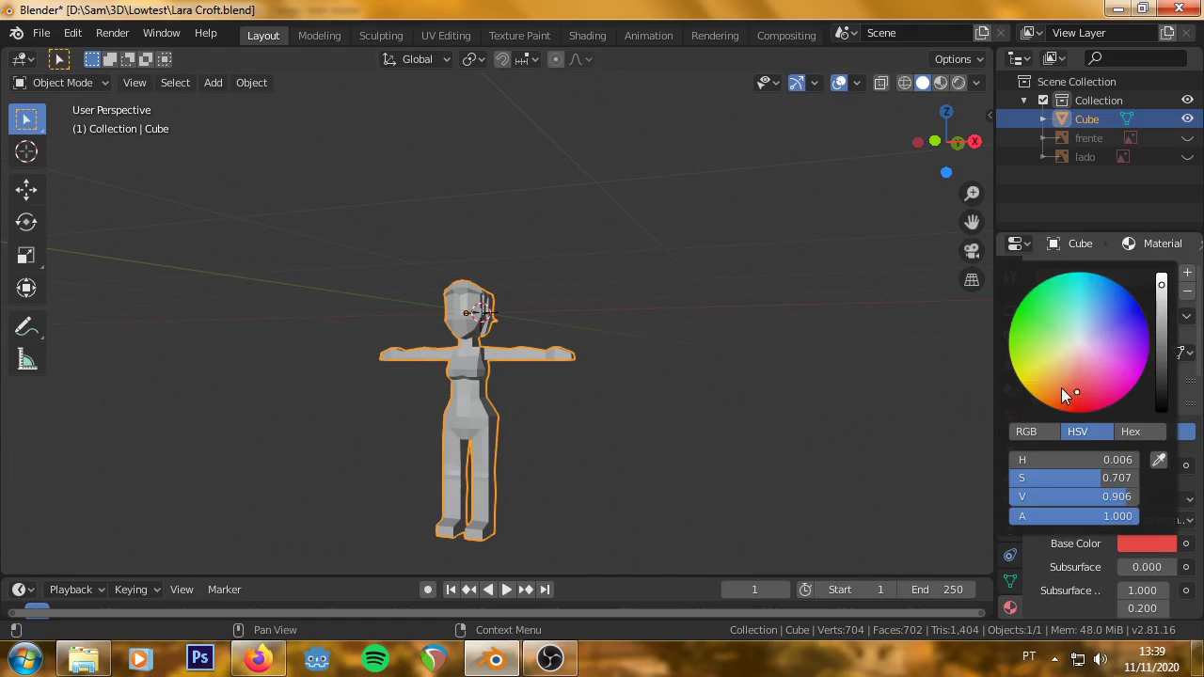
{"action": "left_click_drag", "start_coordinate": [1062, 389], "coordinate": [1047, 385]}
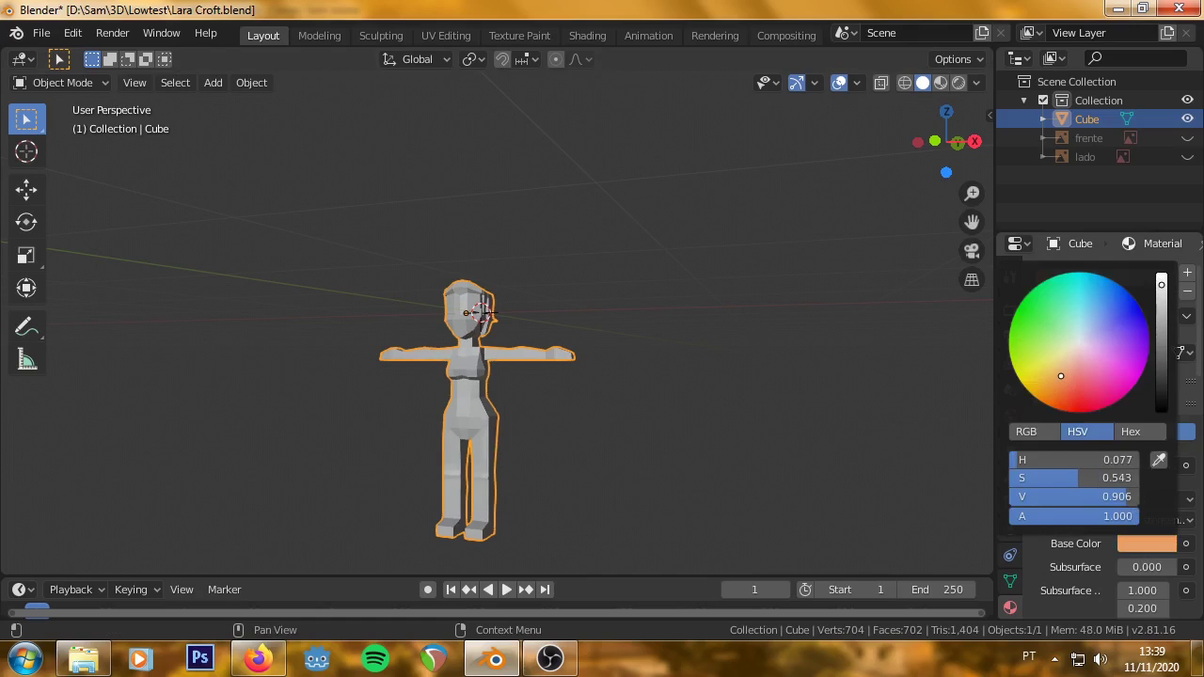
{"action": "left_click", "coordinate": [941, 83]}
{"action": "mouse_move", "coordinate": [579, 308]}
{"action": "middle_mouse_down"}
{"action": "mouse_move", "coordinate": [662, 368]}
{"action": "mouse_move", "coordinate": [470, 312]}
{"action": "middle_mouse_up"}
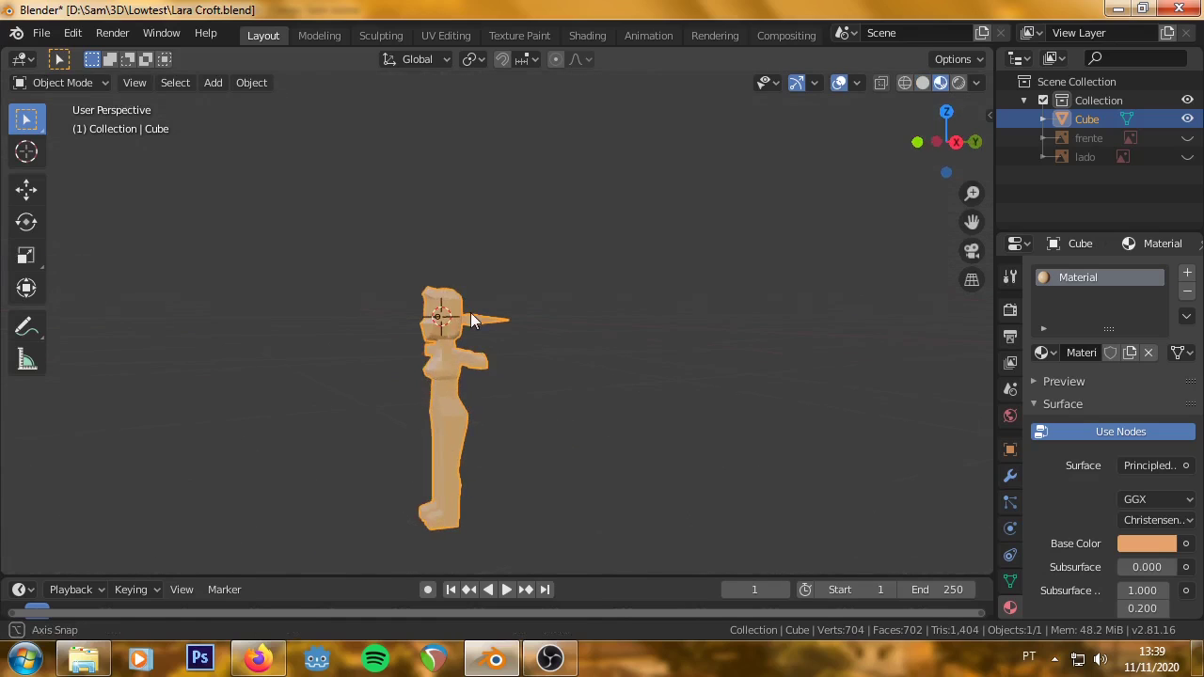
Apply Shade Smooth to the character and inspect it from several angles.
{"action": "right_click", "coordinate": [437, 358]}
{"action": "left_click", "coordinate": [418, 313]}
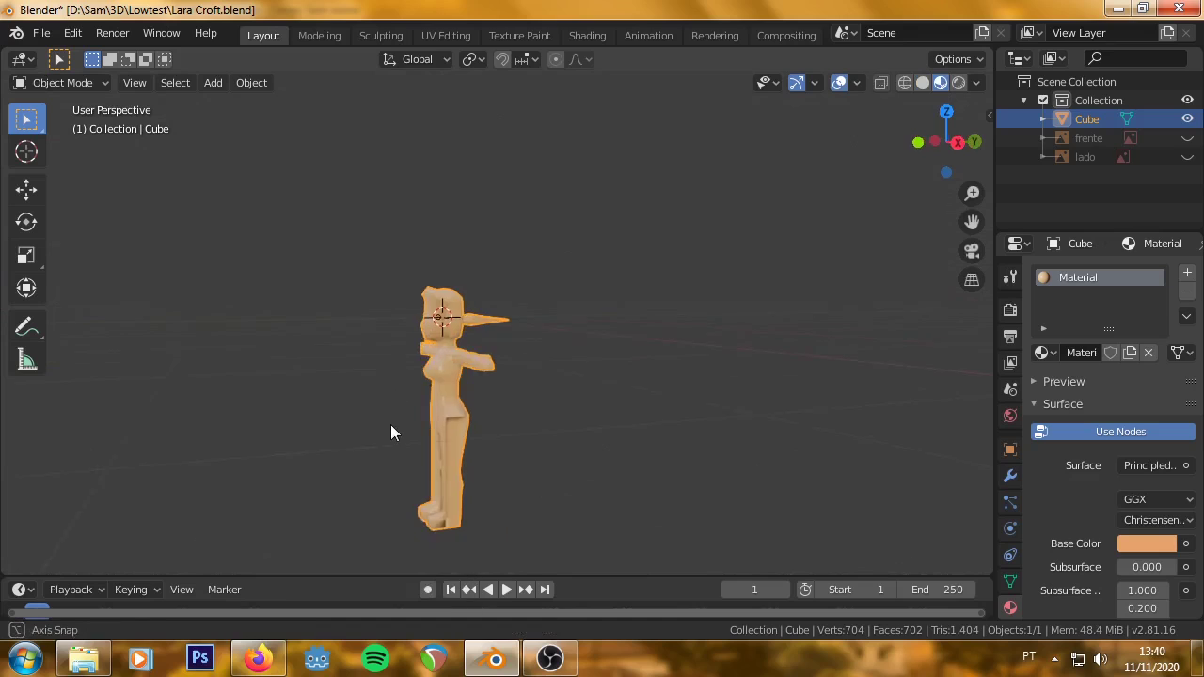
{"action": "mouse_move", "coordinate": [391, 424]}
{"action": "middle_mouse_down"}
{"action": "mouse_move", "coordinate": [577, 376]}
{"action": "mouse_move", "coordinate": [730, 379]}
{"action": "mouse_move", "coordinate": [498, 458]}
{"action": "middle_mouse_up"}
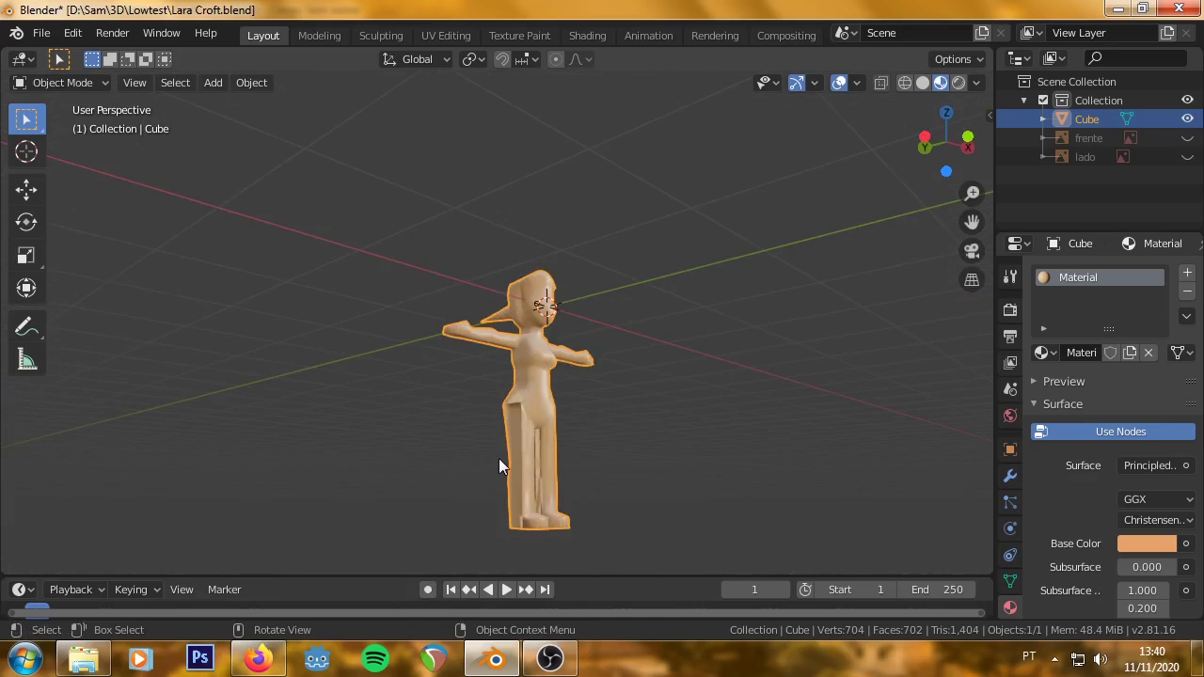
{"action": "scroll", "coordinate": [499, 460], "scroll_direction": "up", "scroll_amount": 2}
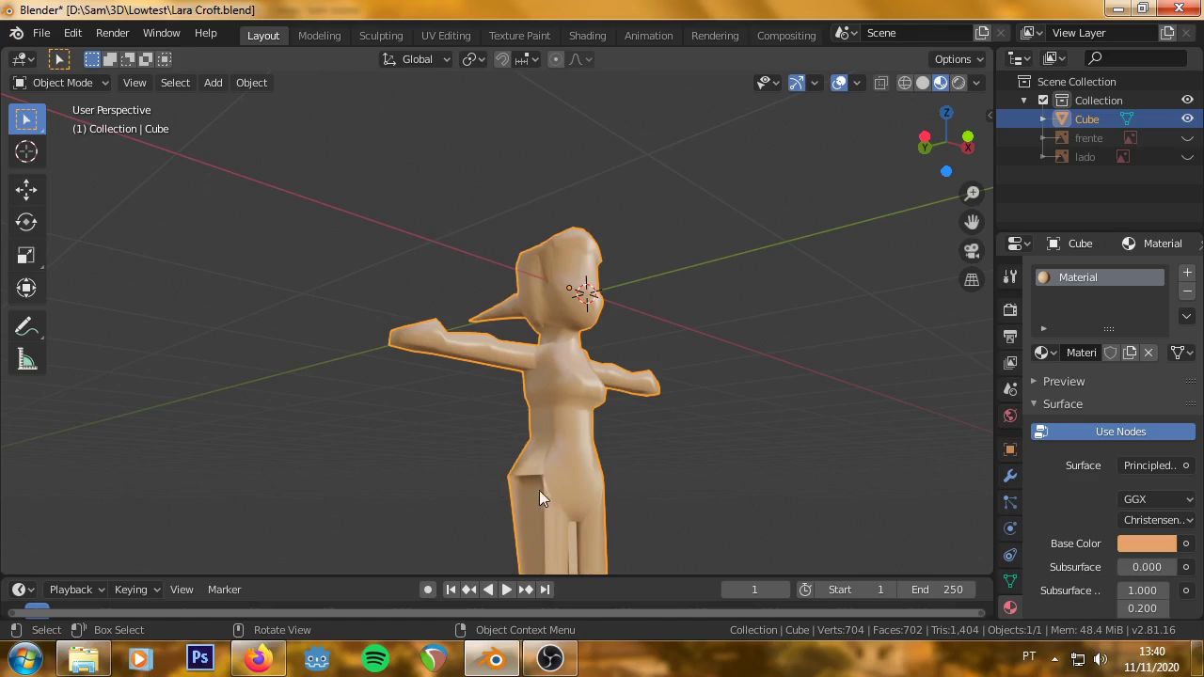
{"action": "mouse_move", "coordinate": [503, 502]}
{"action": "middle_mouse_down", "text": "shift"}
{"action": "mouse_move", "coordinate": [479, 427]}
{"action": "mouse_move", "coordinate": [372, 217]}
{"action": "middle_mouse_up", "text": "shift"}
{"action": "mouse_move", "coordinate": [403, 414]}
{"action": "middle_mouse_down"}
{"action": "mouse_move", "coordinate": [362, 528]}
{"action": "mouse_move", "coordinate": [466, 547]}
{"action": "mouse_move", "coordinate": [651, 497]}
{"action": "mouse_move", "coordinate": [678, 515]}
{"action": "mouse_move", "coordinate": [497, 543]}
{"action": "mouse_move", "coordinate": [440, 528]}
{"action": "middle_mouse_up"}
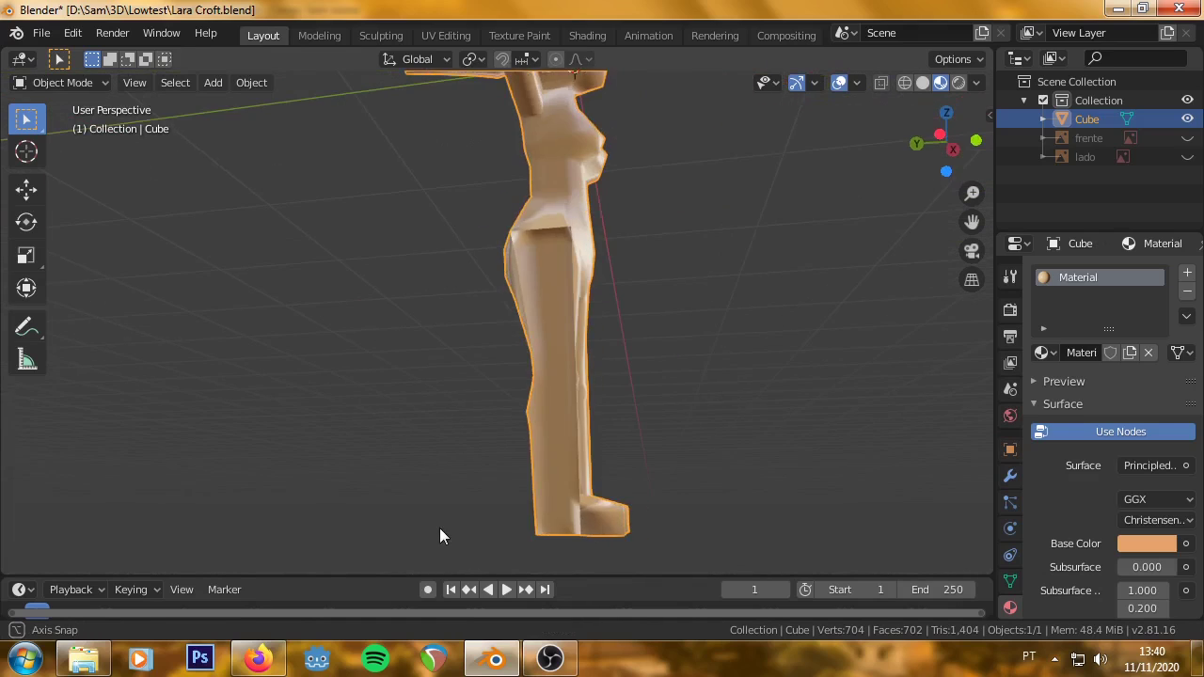
{"action": "scroll", "coordinate": [564, 280], "scroll_direction": "up", "scroll_amount": 2}
{"action": "mouse_move", "coordinate": [596, 167]}
{"action": "middle_mouse_down"}
{"action": "mouse_move", "coordinate": [562, 290]}
{"action": "mouse_move", "coordinate": [764, 119]}
{"action": "middle_mouse_up"}
Return the character to Shade Flat and switch the viewport to Wireframe shading.
{"action": "right_click", "coordinate": [490, 299]}
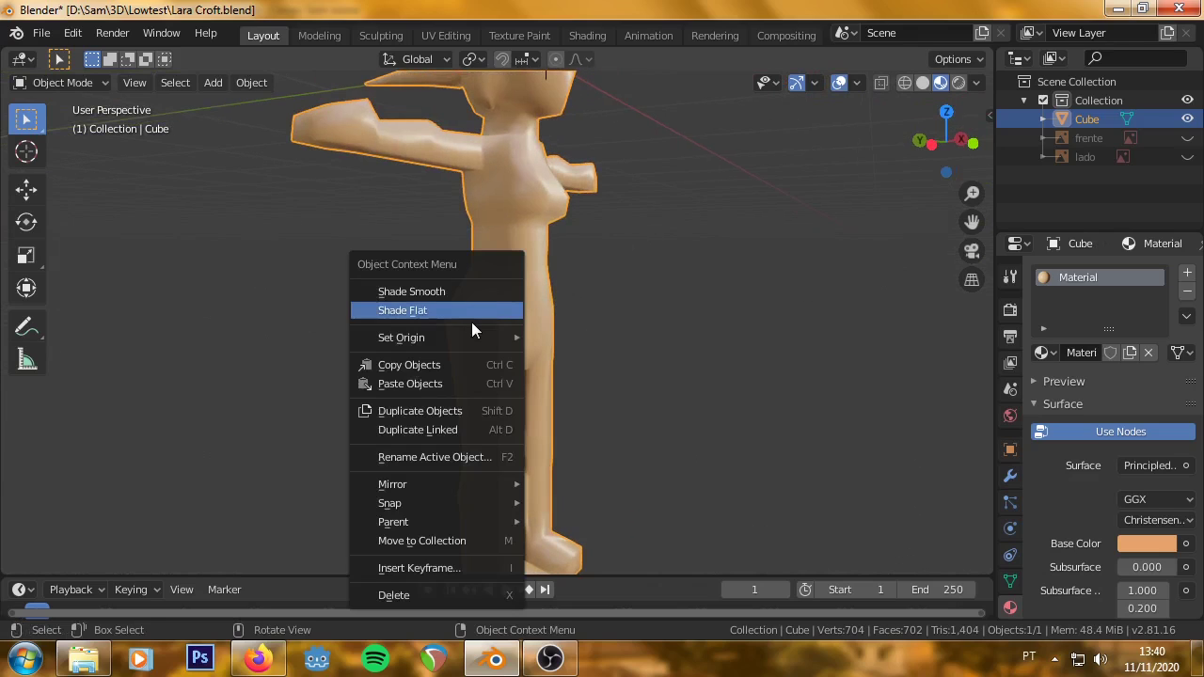
{"action": "left_click", "coordinate": [472, 316]}
{"action": "scroll", "coordinate": [505, 337], "scroll_direction": "up", "scroll_amount": 1}
{"action": "scroll", "coordinate": [505, 336], "scroll_direction": "up", "scroll_amount": 2}
{"action": "scroll", "coordinate": [546, 321], "scroll_direction": "up", "scroll_amount": 1}
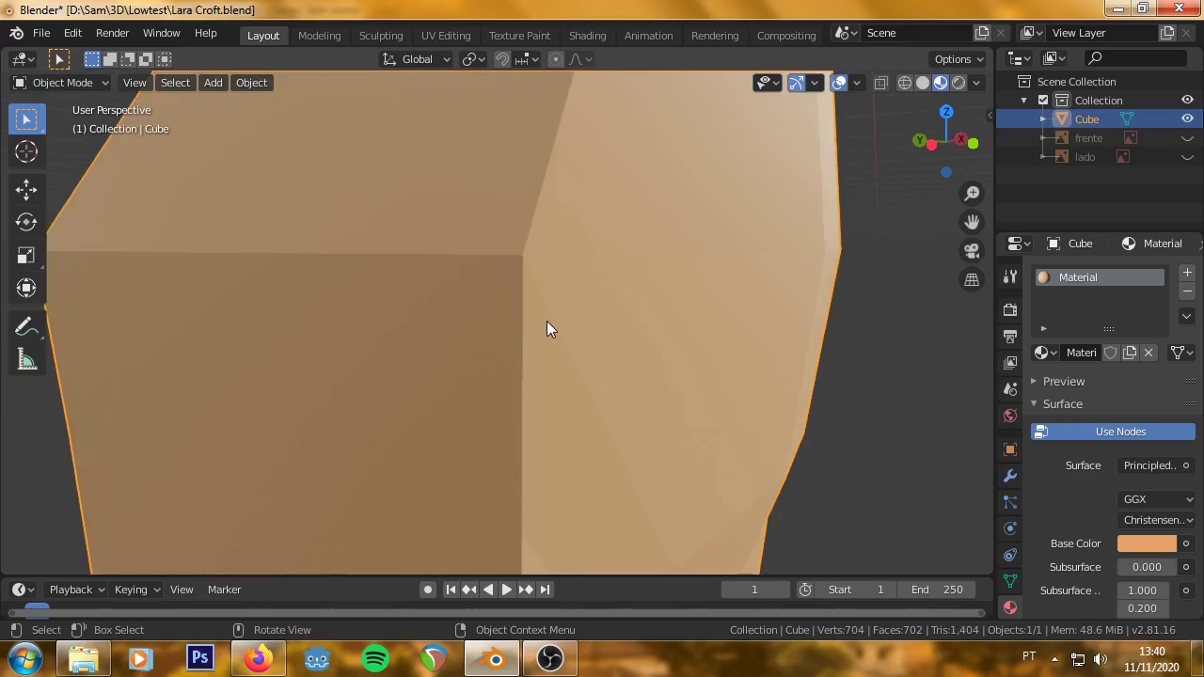
{"action": "scroll", "coordinate": [547, 321], "scroll_direction": "down", "scroll_amount": 2}
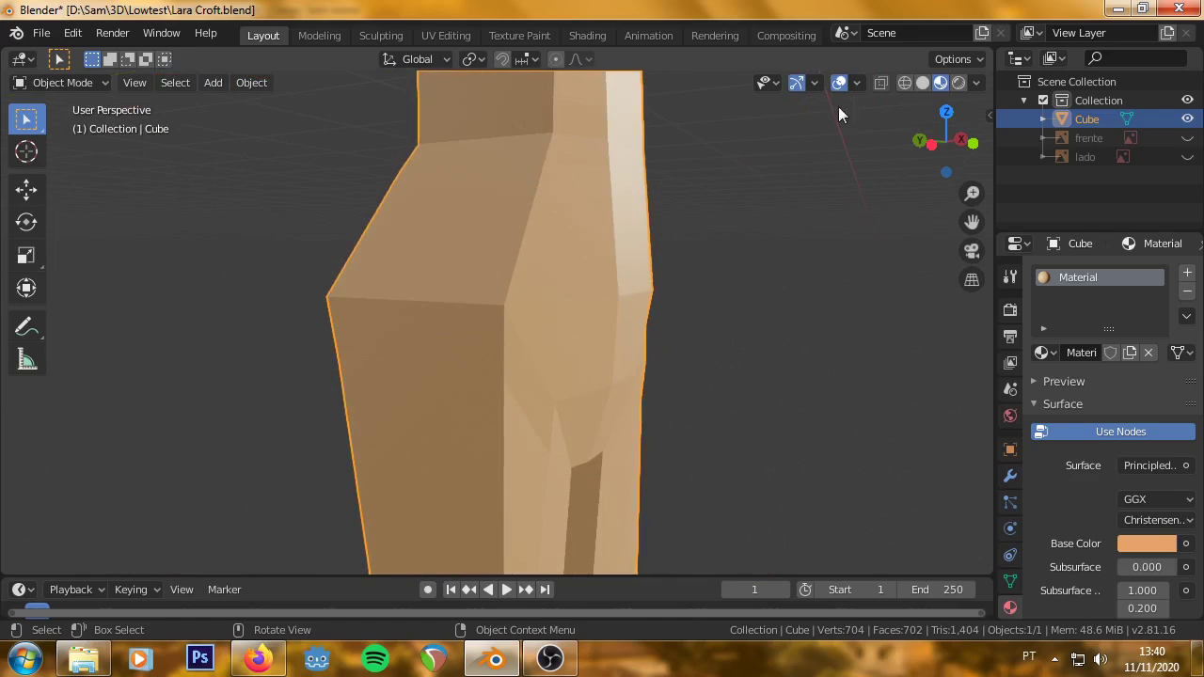
{"action": "left_click", "coordinate": [902, 84]}
{"action": "mouse_move", "coordinate": [460, 294]}
{"action": "middle_mouse_down"}
{"action": "mouse_move", "coordinate": [432, 314]}
{"action": "mouse_move", "coordinate": [464, 319]}
{"action": "mouse_move", "coordinate": [385, 293]}
{"action": "mouse_move", "coordinate": [332, 295]}
{"action": "mouse_move", "coordinate": [338, 328]}
{"action": "mouse_move", "coordinate": [483, 344]}
{"action": "mouse_move", "coordinate": [395, 353]}
{"action": "mouse_move", "coordinate": [430, 340]}
{"action": "mouse_move", "coordinate": [484, 382]}
{"action": "mouse_move", "coordinate": [570, 402]}
{"action": "mouse_move", "coordinate": [948, 238]}
{"action": "middle_mouse_up"}
{"action": "scroll", "coordinate": [395, 353], "scroll_direction": "down", "scroll_amount": 5}
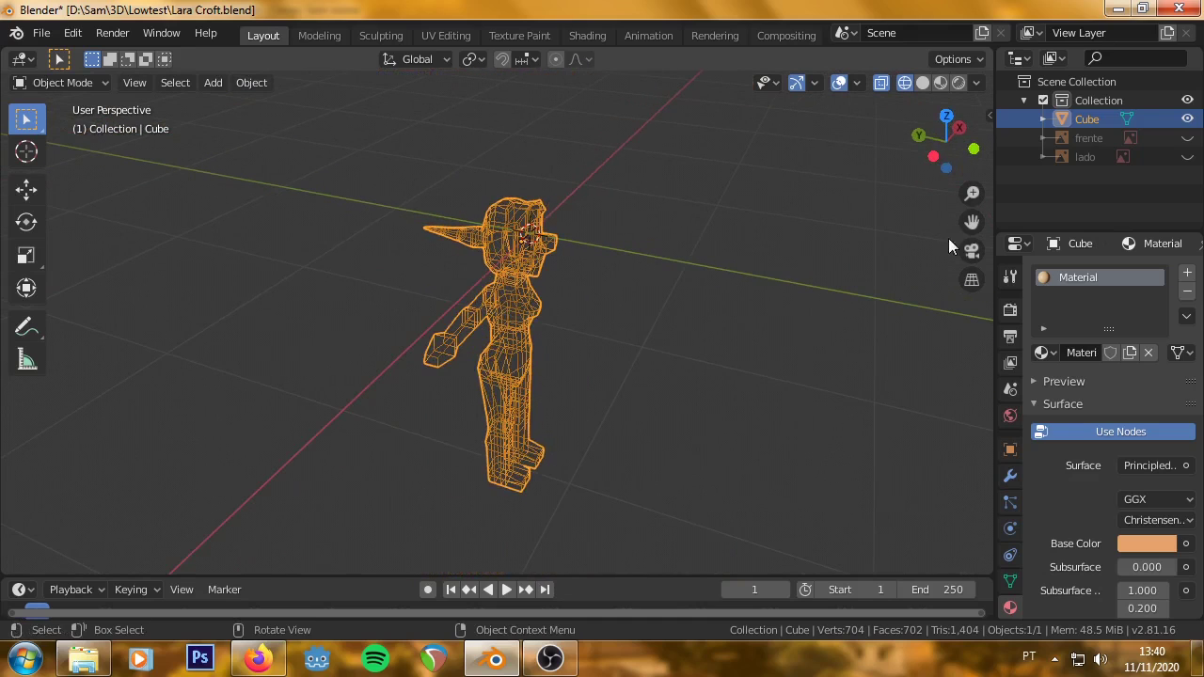
Switch back to Solid shading and test Shade Smooth, inspecting the legs.
{"action": "left_click", "coordinate": [923, 83]}
{"action": "mouse_move", "coordinate": [762, 251]}
{"action": "middle_mouse_down"}
{"action": "mouse_move", "coordinate": [540, 219]}
{"action": "mouse_move", "coordinate": [413, 246]}
{"action": "mouse_move", "coordinate": [507, 282]}
{"action": "middle_mouse_up"}
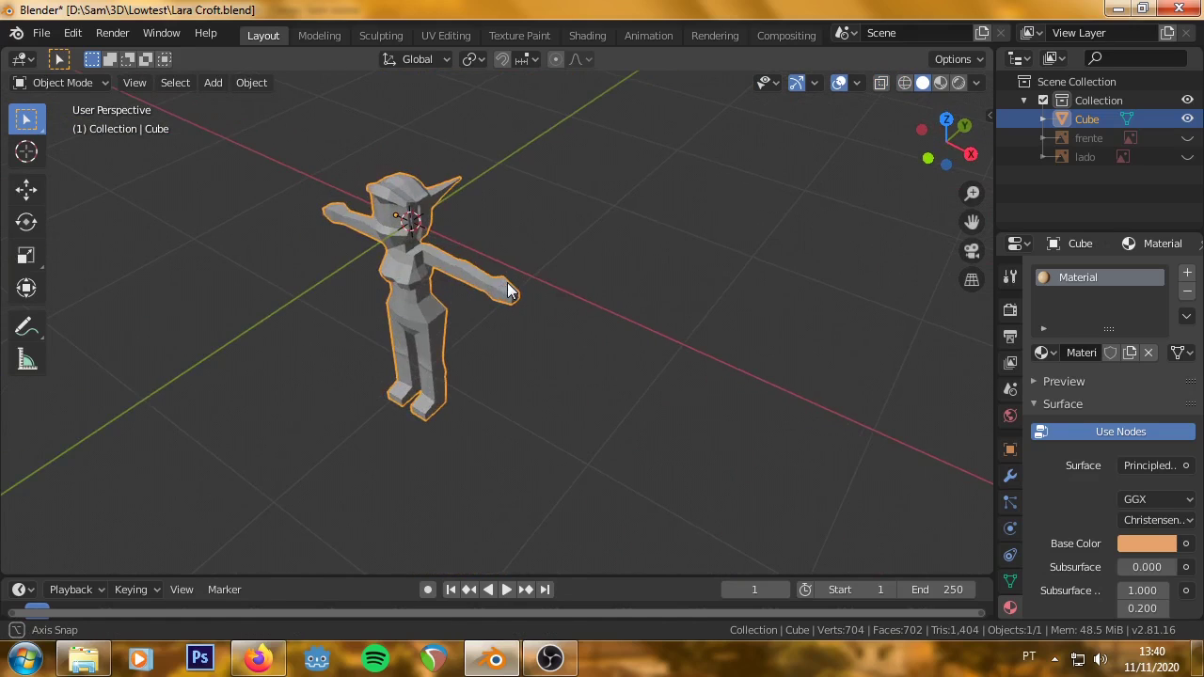
{"action": "right_click", "coordinate": [432, 290]}
{"action": "left_click", "coordinate": [409, 271]}
{"action": "mouse_move", "coordinate": [409, 271]}
{"action": "middle_mouse_down"}
{"action": "mouse_move", "coordinate": [391, 297]}
{"action": "mouse_move", "coordinate": [431, 257]}
{"action": "mouse_move", "coordinate": [350, 233]}
{"action": "mouse_move", "coordinate": [320, 198]}
{"action": "mouse_move", "coordinate": [423, 156]}
{"action": "mouse_move", "coordinate": [478, 183]}
{"action": "mouse_move", "coordinate": [342, 235]}
{"action": "middle_mouse_up"}
{"action": "scroll", "coordinate": [402, 452], "scroll_direction": "up", "scroll_amount": 1}
{"action": "scroll", "coordinate": [395, 475], "scroll_direction": "up", "scroll_amount": 2}
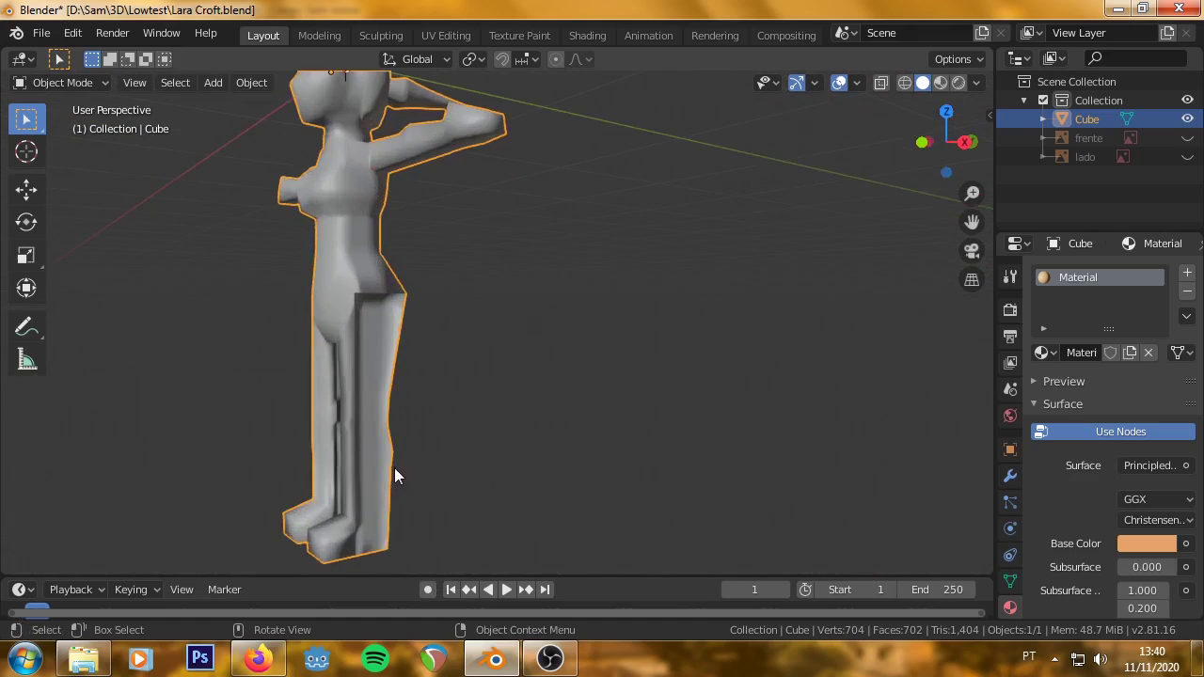
{"action": "scroll", "coordinate": [384, 503], "scroll_direction": "up", "scroll_amount": 1}
{"action": "mouse_move", "coordinate": [384, 504]}
{"action": "middle_mouse_down", "text": "shift"}
{"action": "mouse_move", "coordinate": [394, 367]}
{"action": "mouse_move", "coordinate": [386, 410]}
{"action": "mouse_move", "coordinate": [559, 504]}
{"action": "mouse_move", "coordinate": [518, 536]}
{"action": "mouse_move", "coordinate": [381, 470]}
{"action": "mouse_move", "coordinate": [323, 264]}
{"action": "mouse_move", "coordinate": [363, 182]}
{"action": "mouse_move", "coordinate": [458, 189]}
{"action": "mouse_move", "coordinate": [495, 264]}
{"action": "mouse_move", "coordinate": [551, 260]}
{"action": "mouse_move", "coordinate": [596, 223]}
{"action": "mouse_move", "coordinate": [591, 352]}
{"action": "middle_mouse_up", "text": "shift"}
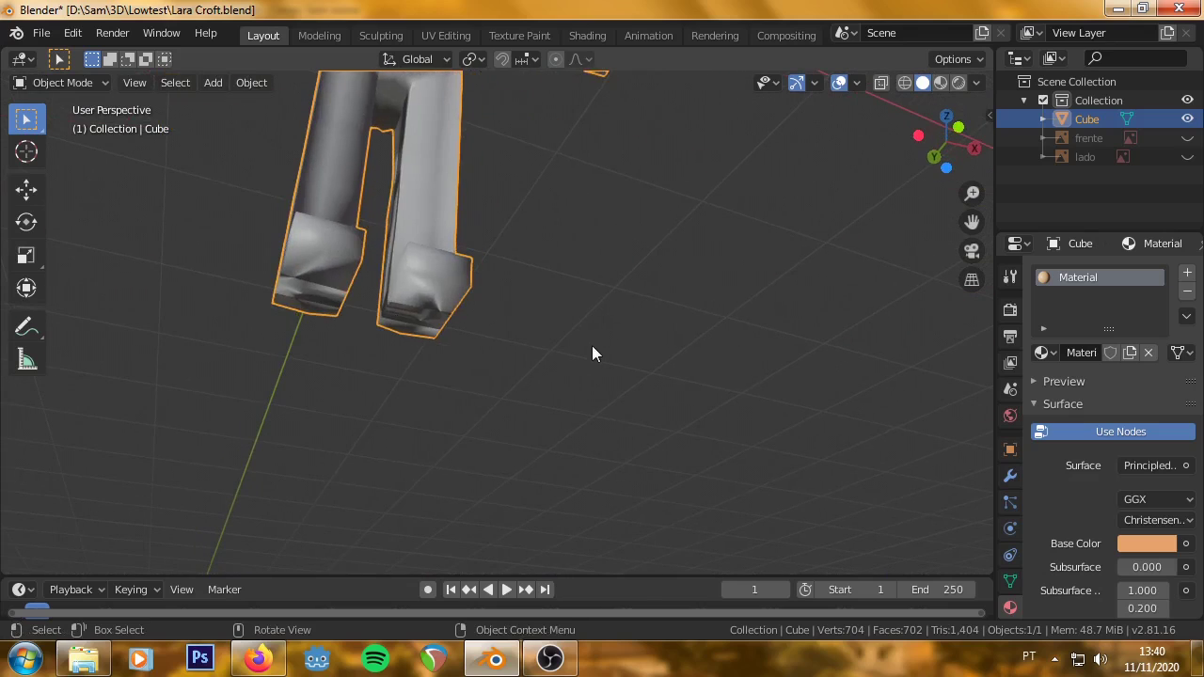
Reapply Shade Flat and check the whole character from several angles.
{"action": "right_click", "coordinate": [428, 297]}
{"action": "left_click", "coordinate": [423, 316]}
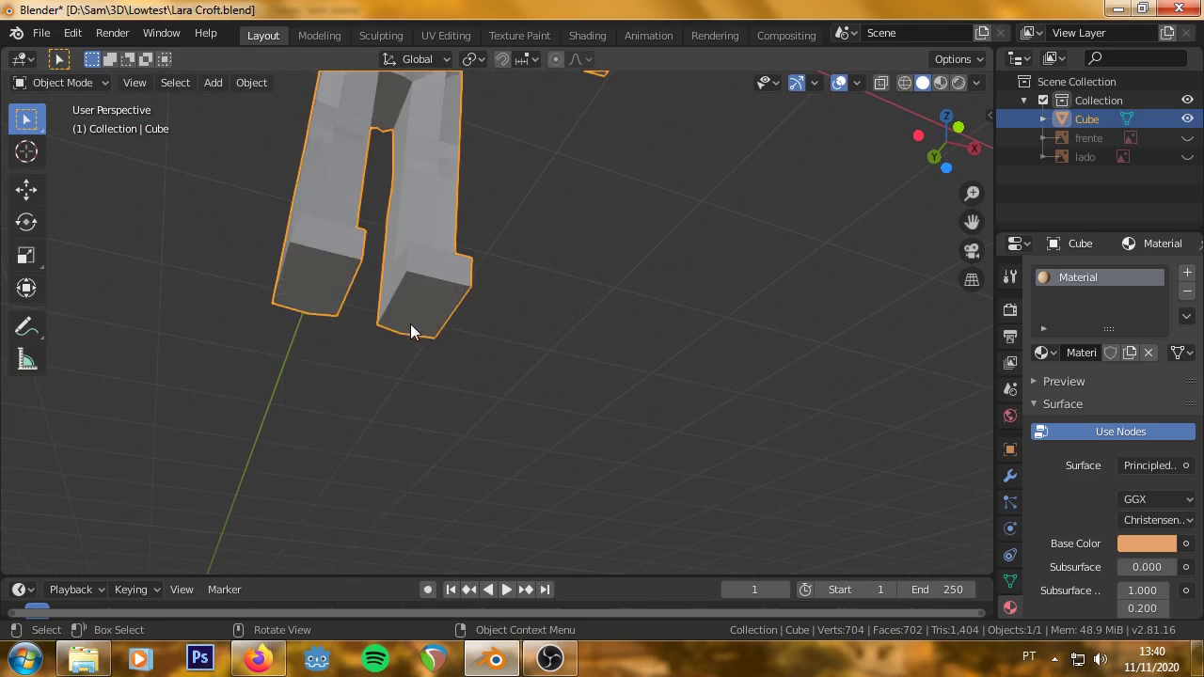
{"action": "mouse_move", "coordinate": [410, 324]}
{"action": "middle_mouse_down"}
{"action": "mouse_move", "coordinate": [412, 262]}
{"action": "mouse_move", "coordinate": [435, 228]}
{"action": "mouse_move", "coordinate": [470, 260]}
{"action": "mouse_move", "coordinate": [430, 236]}
{"action": "mouse_move", "coordinate": [443, 220]}
{"action": "mouse_move", "coordinate": [461, 275]}
{"action": "mouse_move", "coordinate": [423, 367]}
{"action": "mouse_move", "coordinate": [334, 389]}
{"action": "middle_mouse_up"}
{"action": "scroll", "coordinate": [408, 367], "scroll_direction": "up", "scroll_amount": 5}
{"action": "mouse_move", "coordinate": [407, 367]}
{"action": "middle_mouse_down"}
{"action": "mouse_move", "coordinate": [497, 357]}
{"action": "mouse_move", "coordinate": [364, 360]}
{"action": "mouse_move", "coordinate": [538, 241]}
{"action": "mouse_move", "coordinate": [486, 222]}
{"action": "mouse_move", "coordinate": [490, 330]}
{"action": "mouse_move", "coordinate": [585, 343]}
{"action": "middle_mouse_up"}
{"action": "mouse_move", "coordinate": [422, 223]}
{"action": "middle_mouse_down"}
{"action": "mouse_move", "coordinate": [530, 263]}
{"action": "mouse_move", "coordinate": [718, 260]}
{"action": "mouse_move", "coordinate": [588, 389]}
{"action": "middle_mouse_up"}
{"action": "mouse_move", "coordinate": [532, 416]}
{"action": "middle_mouse_down"}
{"action": "mouse_move", "coordinate": [482, 367]}
{"action": "mouse_move", "coordinate": [223, 303]}
{"action": "mouse_move", "coordinate": [293, 295]}
{"action": "mouse_move", "coordinate": [366, 367]}
{"action": "mouse_move", "coordinate": [583, 406]}
{"action": "mouse_move", "coordinate": [612, 435]}
{"action": "middle_mouse_up"}
{"action": "mouse_move", "coordinate": [322, 310]}
{"action": "middle_mouse_down"}
{"action": "mouse_move", "coordinate": [386, 318]}
{"action": "mouse_move", "coordinate": [622, 241]}
{"action": "mouse_move", "coordinate": [619, 323]}
{"action": "mouse_move", "coordinate": [607, 323]}
{"action": "mouse_move", "coordinate": [581, 385]}
{"action": "mouse_move", "coordinate": [608, 400]}
{"action": "mouse_move", "coordinate": [477, 311]}
{"action": "mouse_move", "coordinate": [462, 335]}
{"action": "mouse_move", "coordinate": [372, 373]}
{"action": "middle_mouse_up"}
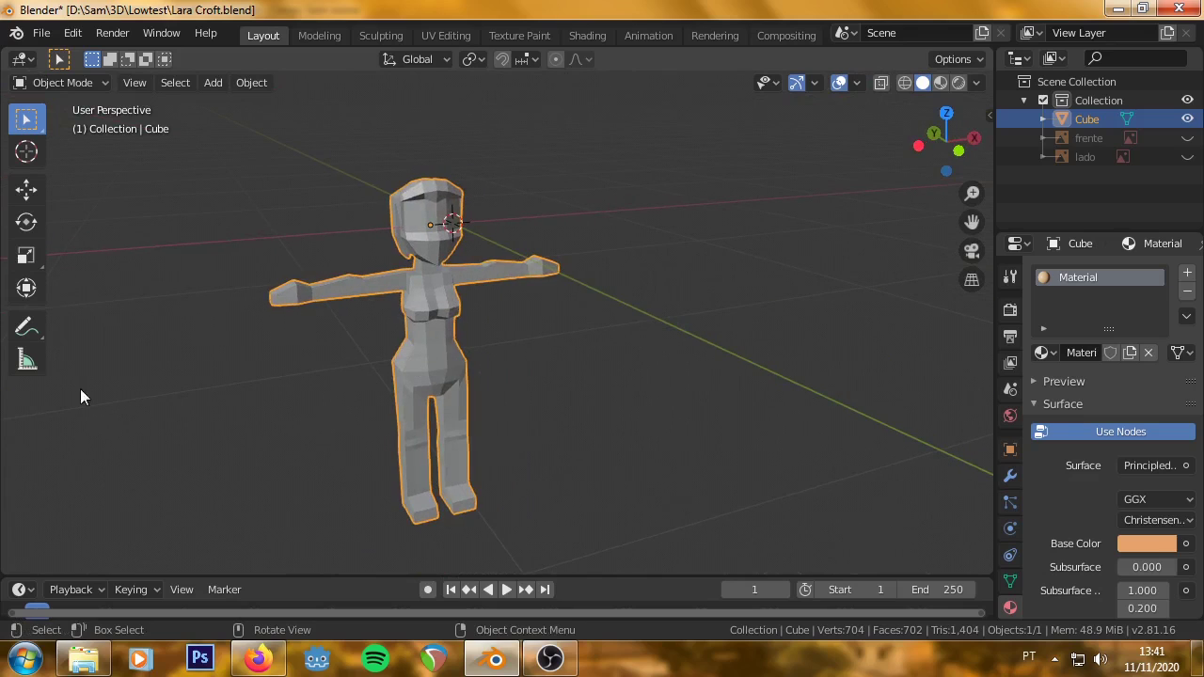